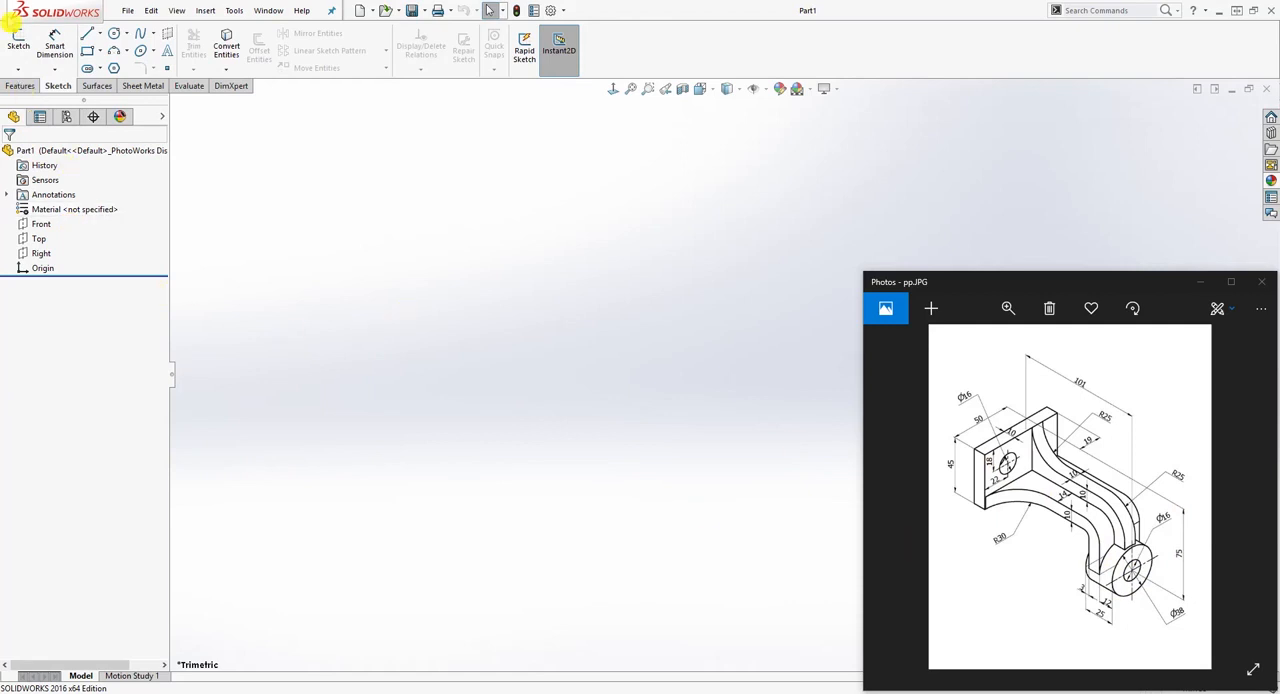
Step: Sketch a circle about 62 mm in diameter on the Right plane, centred on the origin
left_click(18, 45)
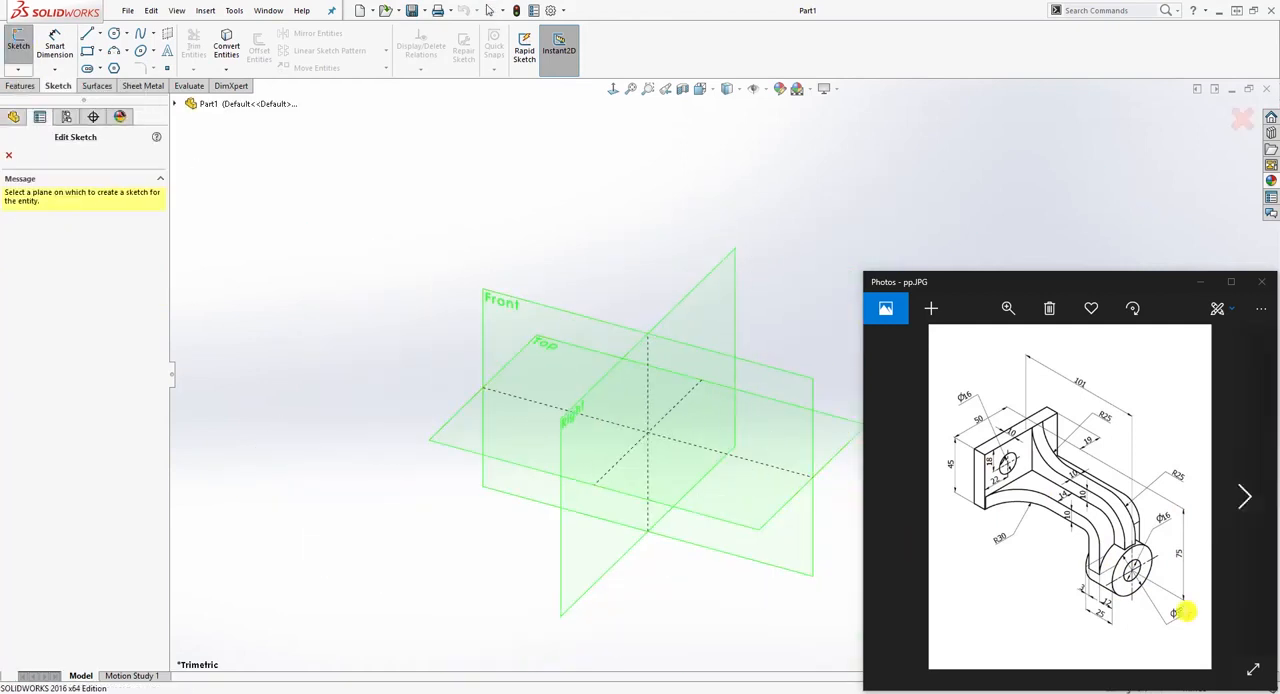
left_click(717, 306)
left_click(114, 33)
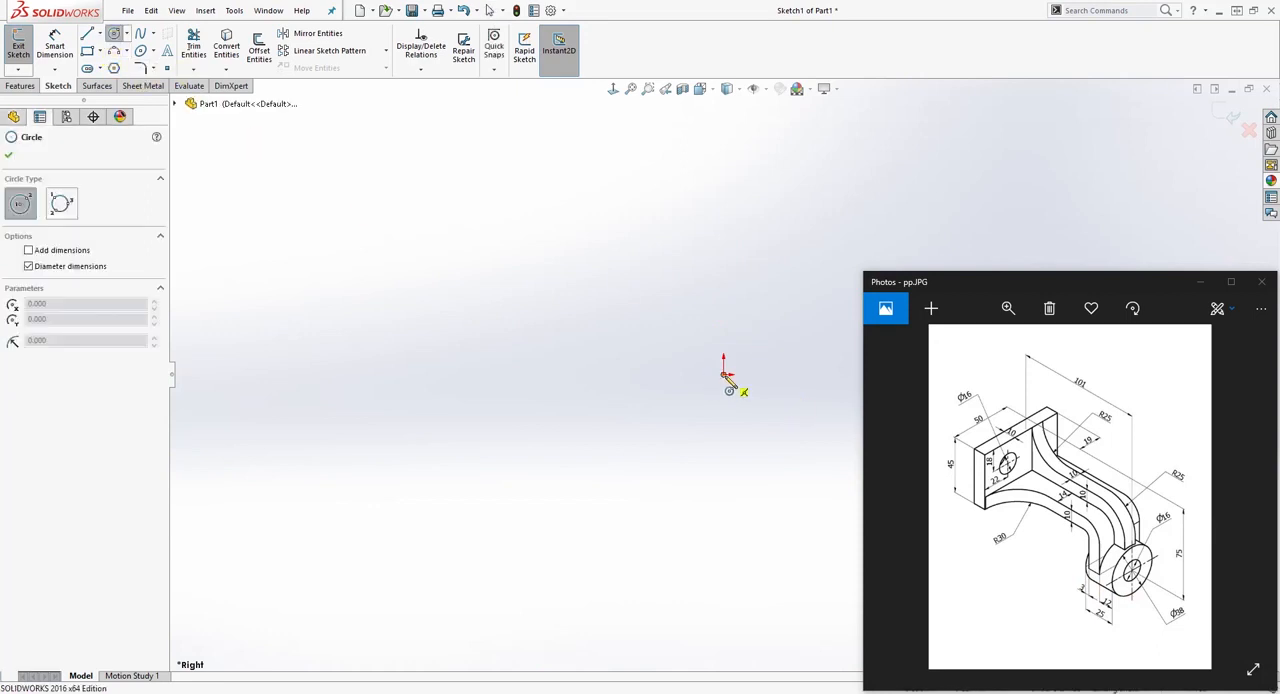
left_click(724, 375)
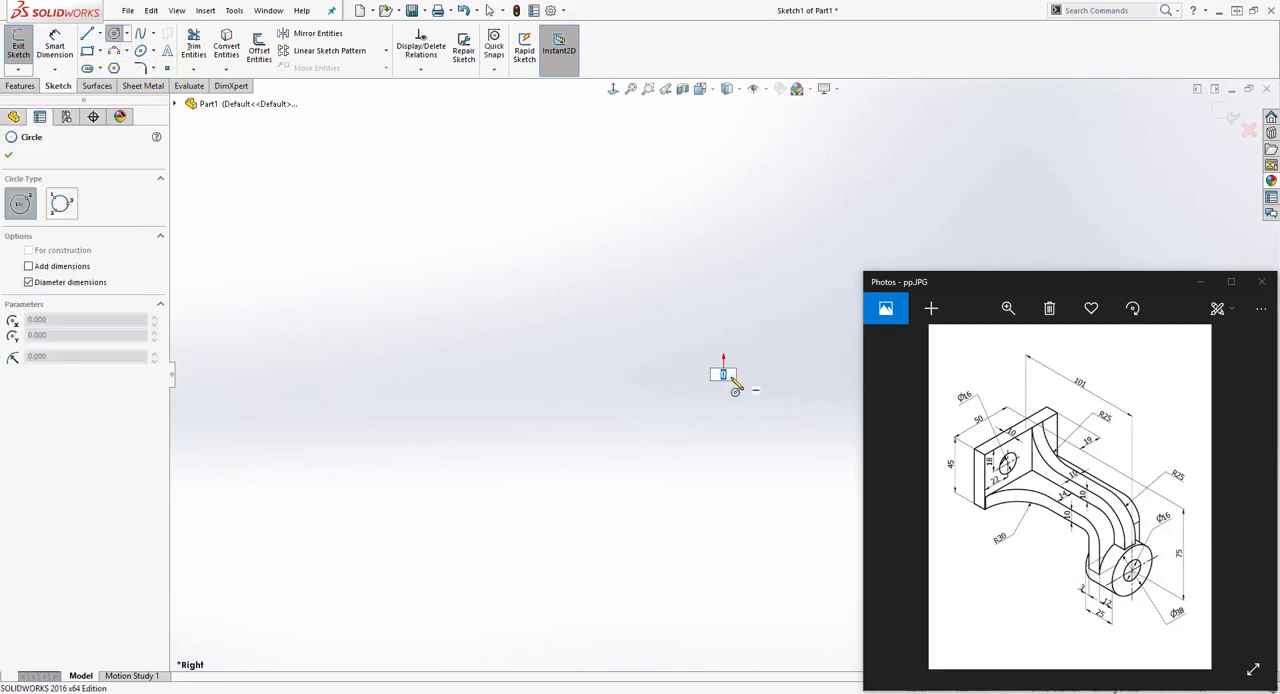
key("Escape")
left_click(114, 33)
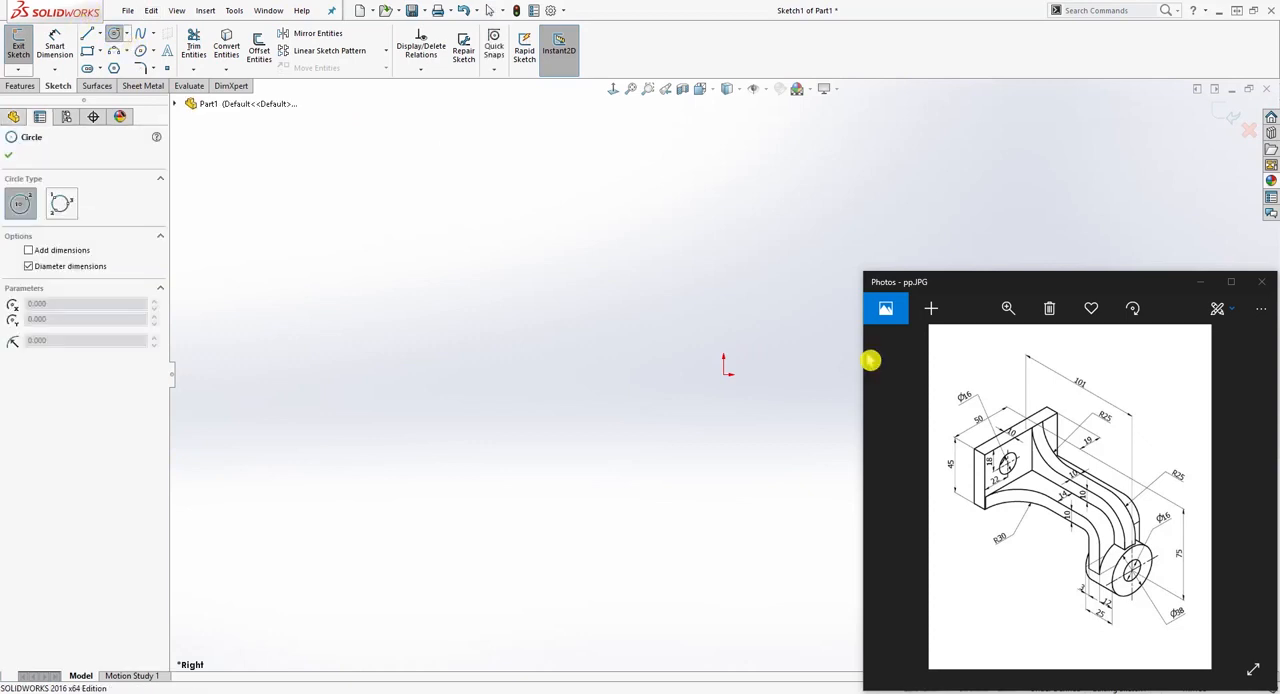
left_click_drag(724, 375, 818, 299)
scroll(1010, 225, "down", 3)
scroll(749, 434, "up", 3)
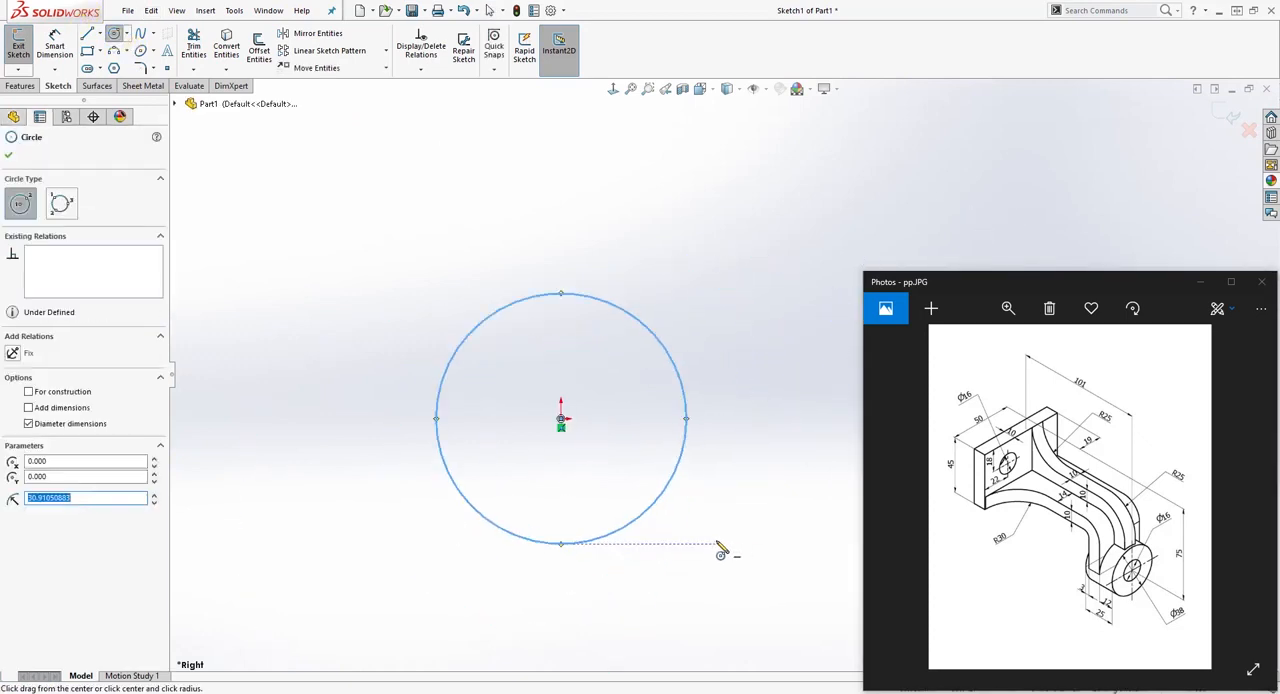
key("Escape")
Step: Dimension the circle's diameter as 38 mm
right_click_drag(607, 474, 610, 430)
left_click(673, 362)
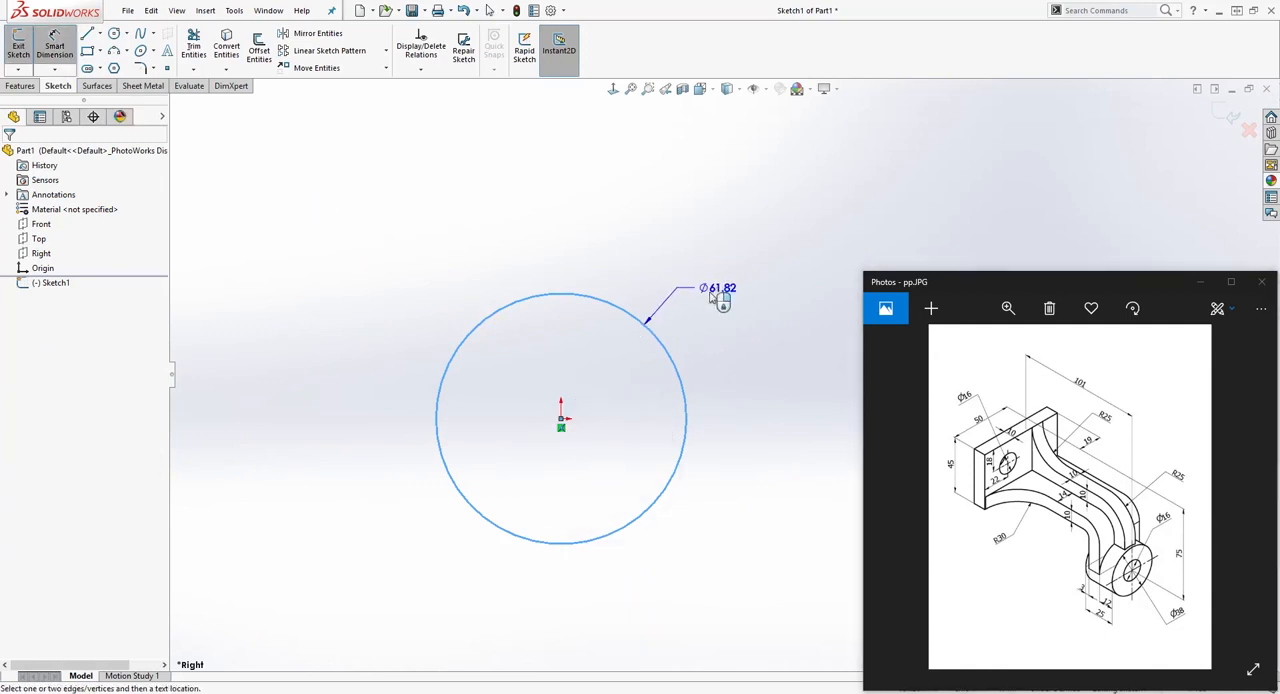
left_click(719, 211)
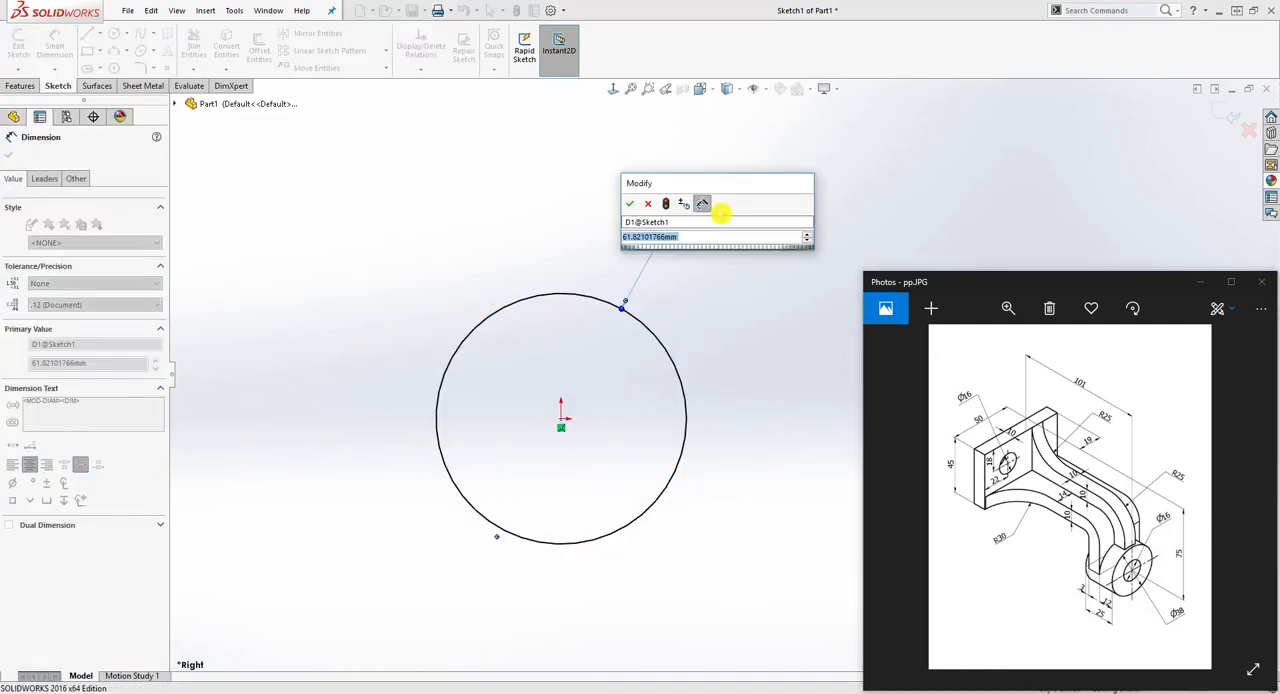
type("38")
key("Return")
key("Escape")
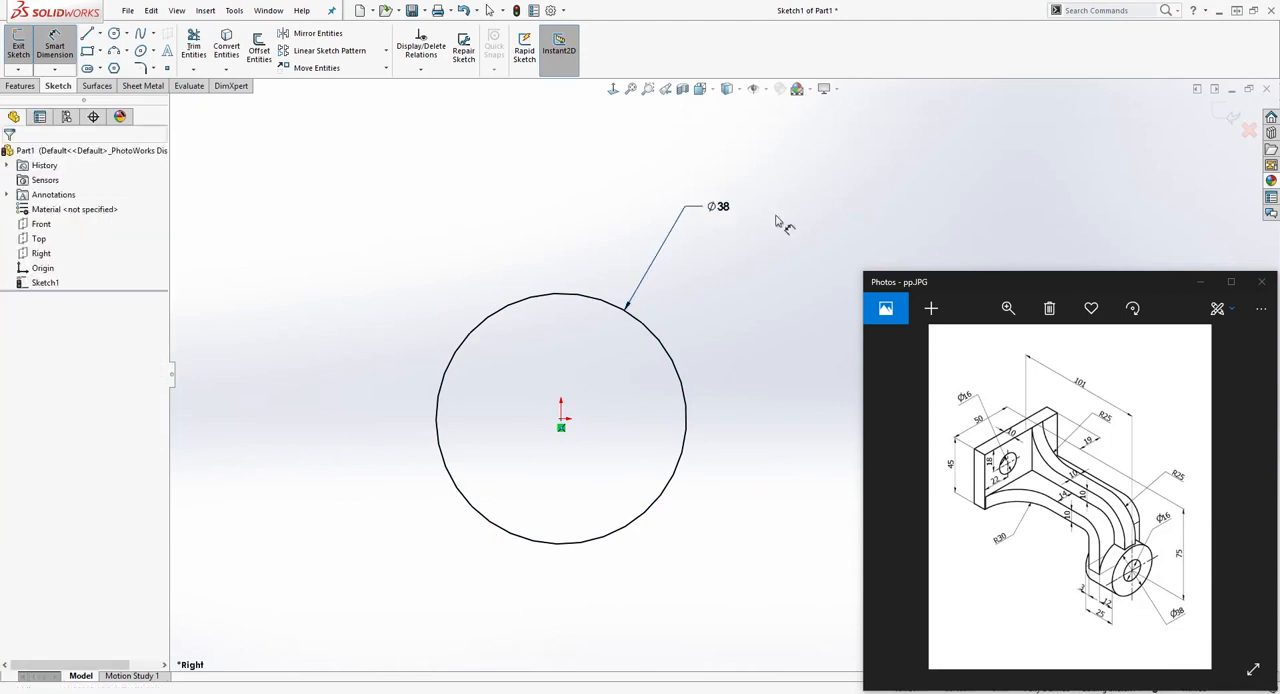
Step: Extrude the circle as a boss 25 mm deep with a blind end condition in the reversed direction
middle_click_drag(428, 347, 553, 370)
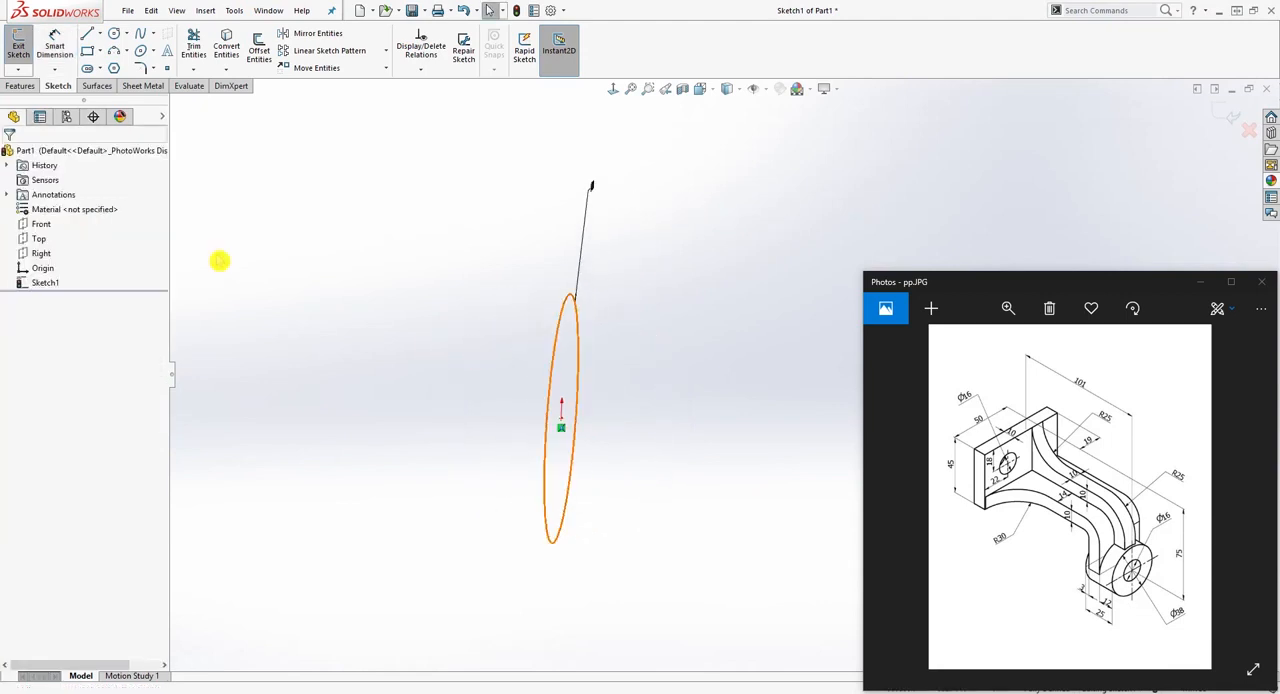
left_click(20, 88)
left_click(24, 45)
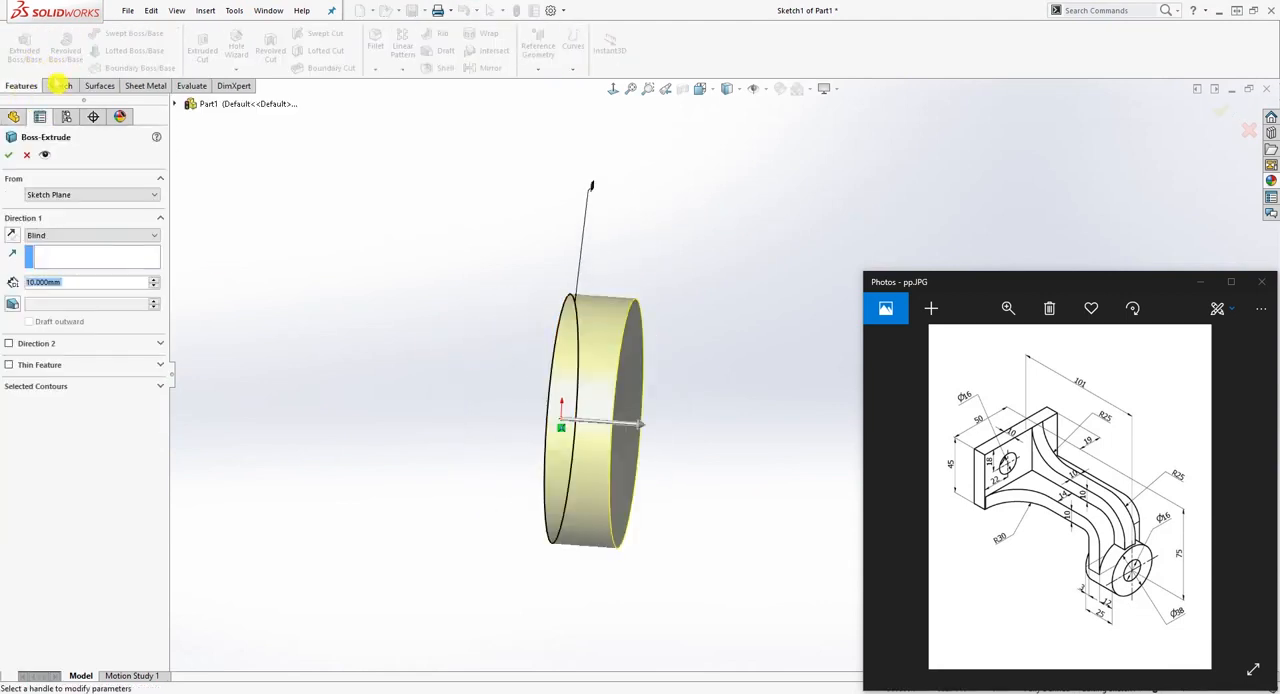
left_click(13, 236)
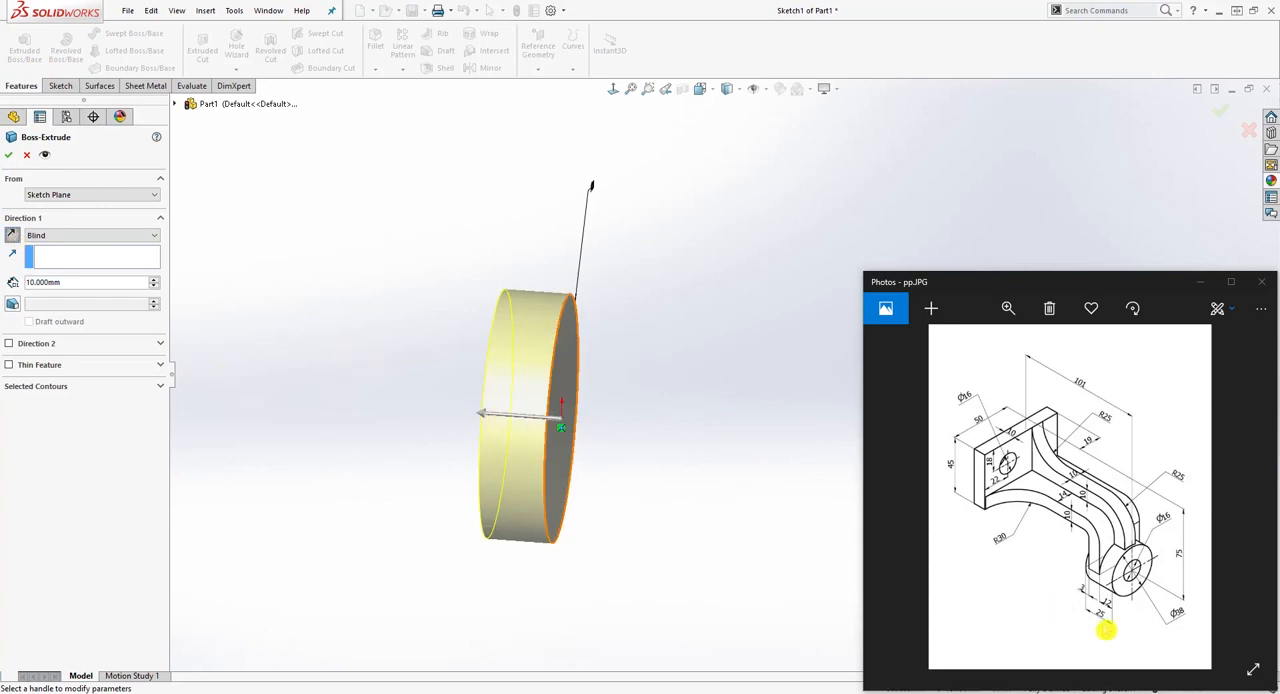
left_click(73, 285)
type("25")
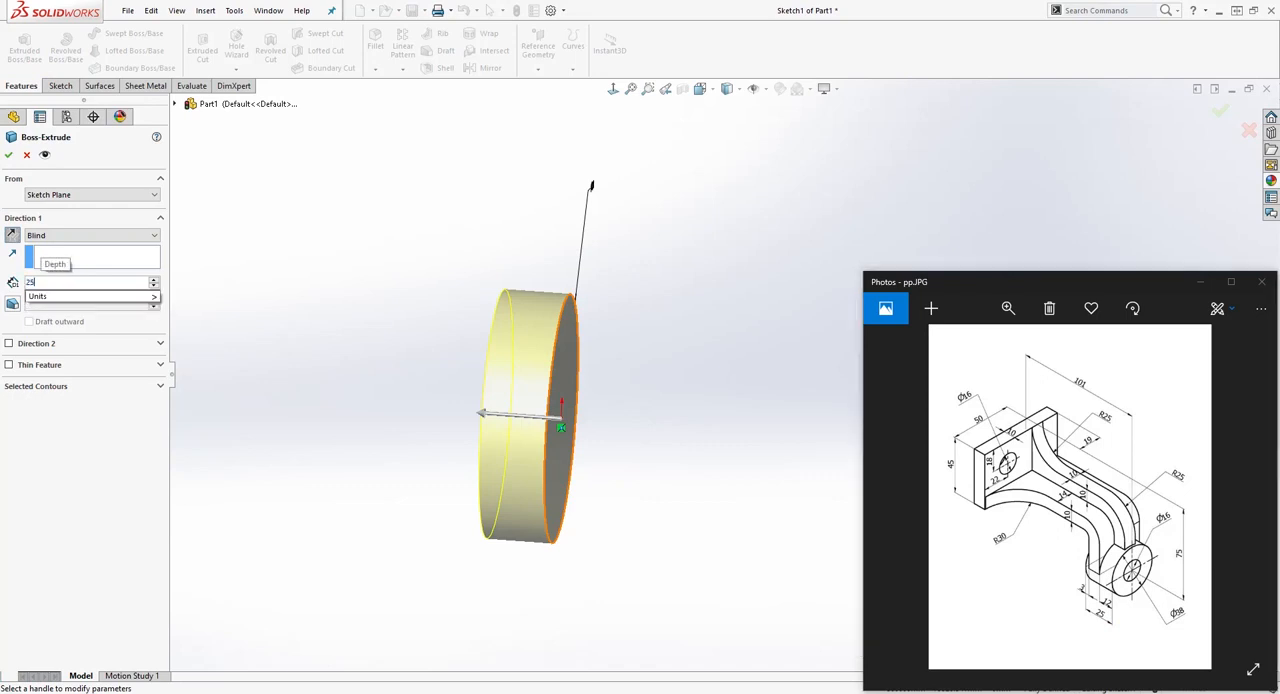
key("Return")
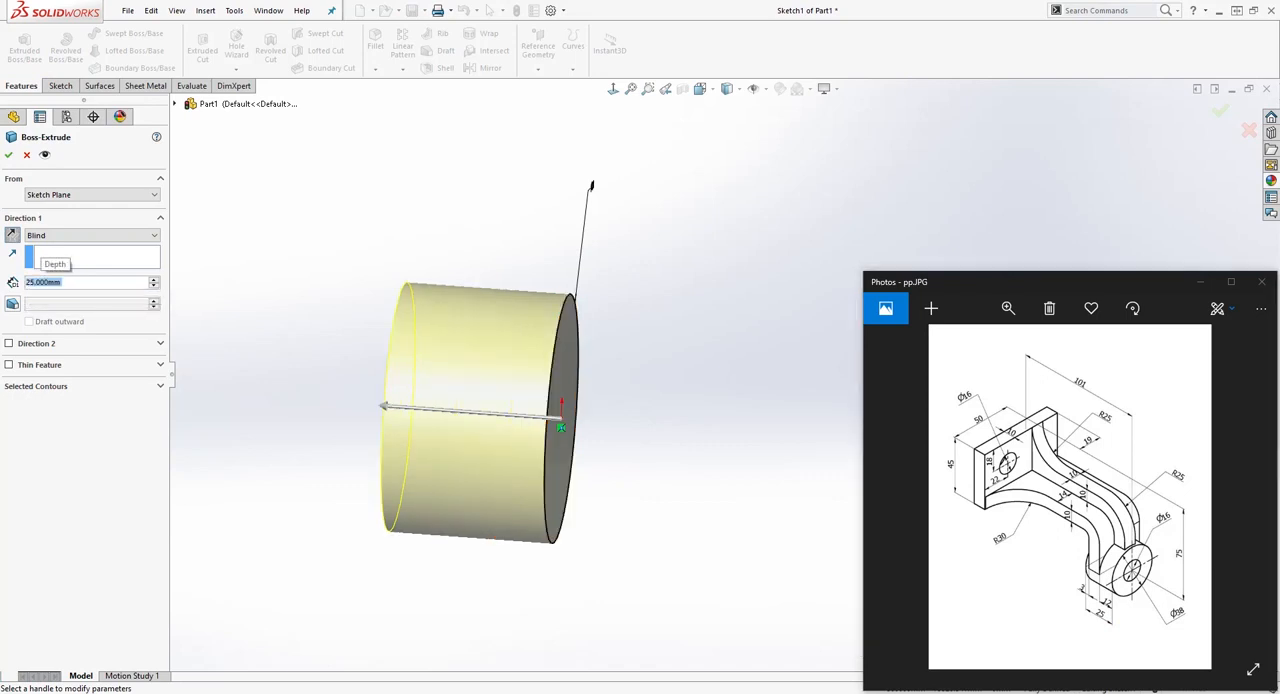
left_click(9, 158)
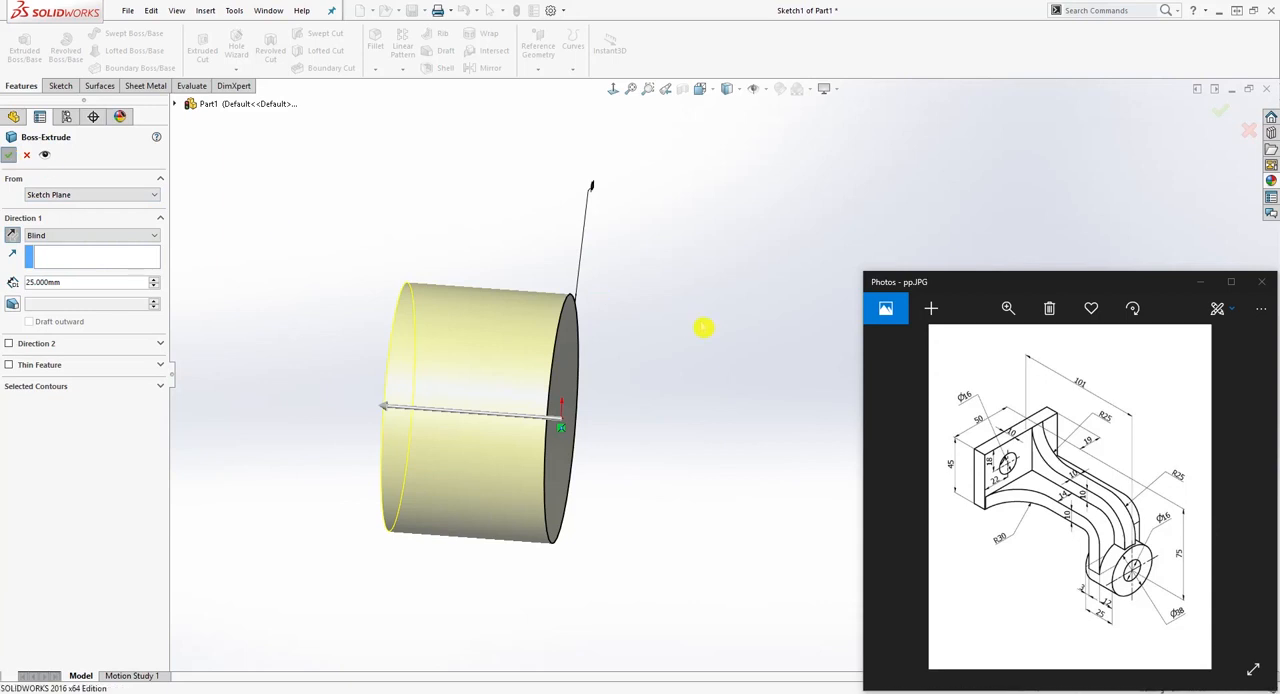
middle_click_drag(709, 331, 608, 330)
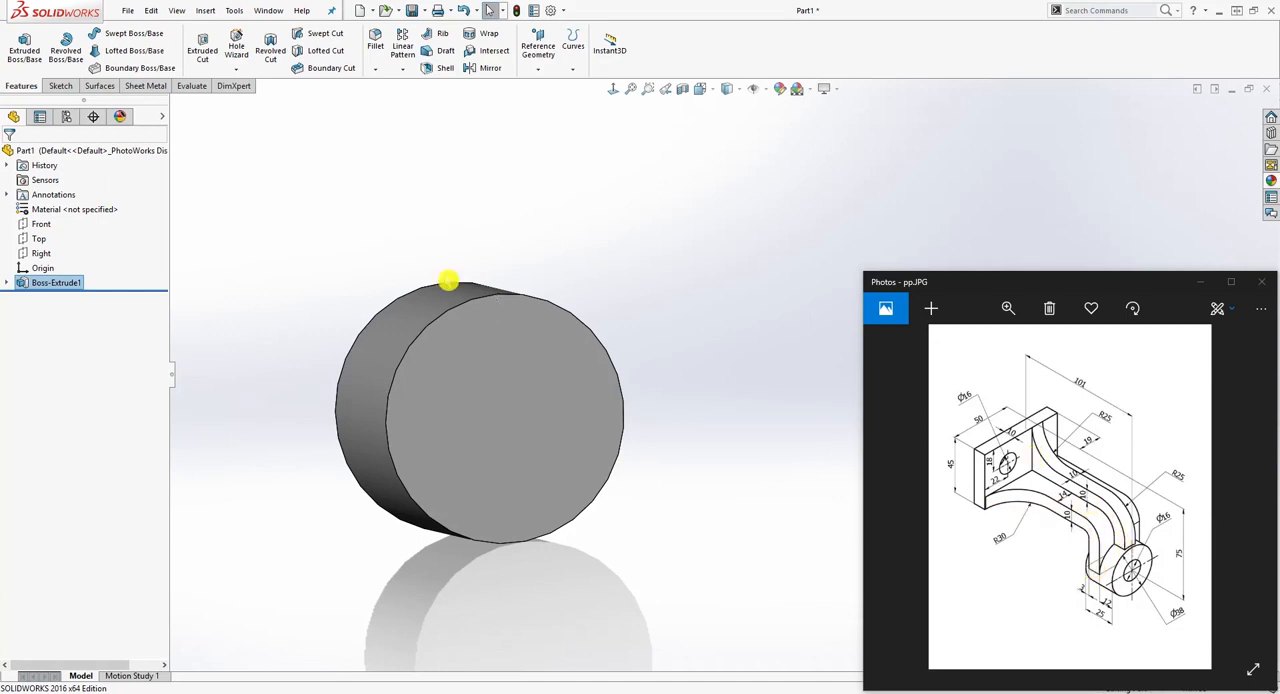
Step: Create a reference plane offset 101 mm from the cylinder's flat face on the origin side, flipped to run back past the cylinder
middle_click_drag(448, 281, 543, 277)
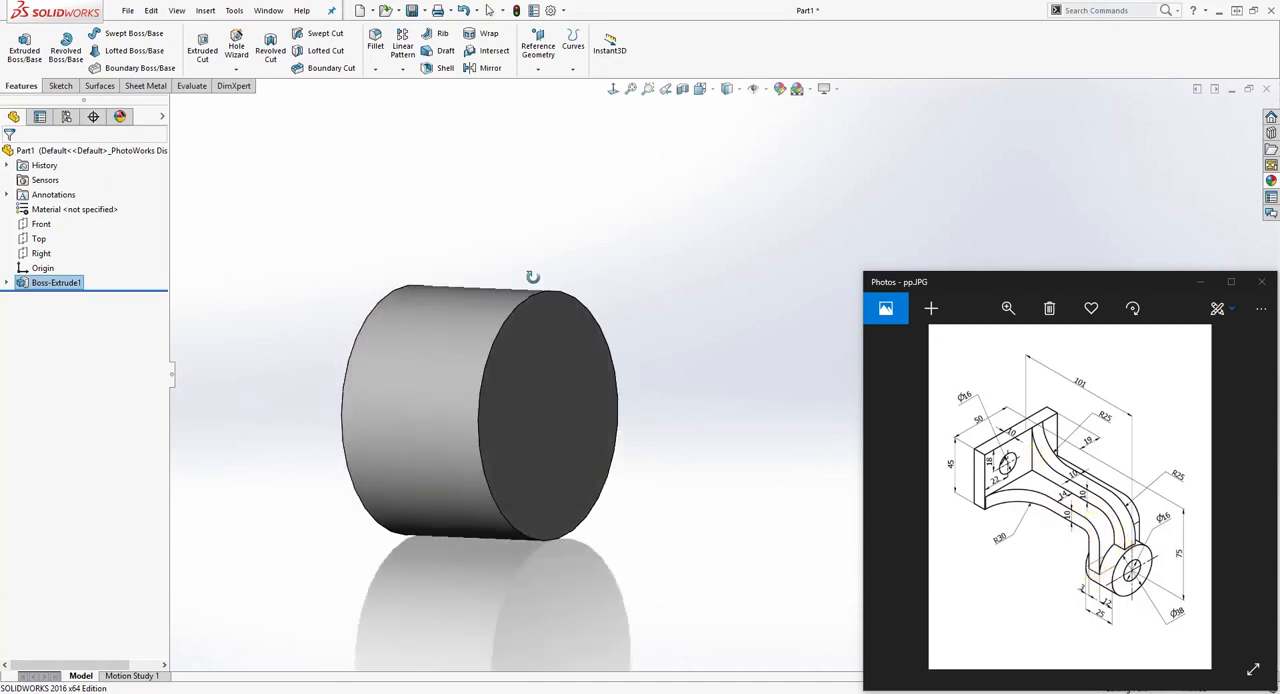
left_click(538, 46)
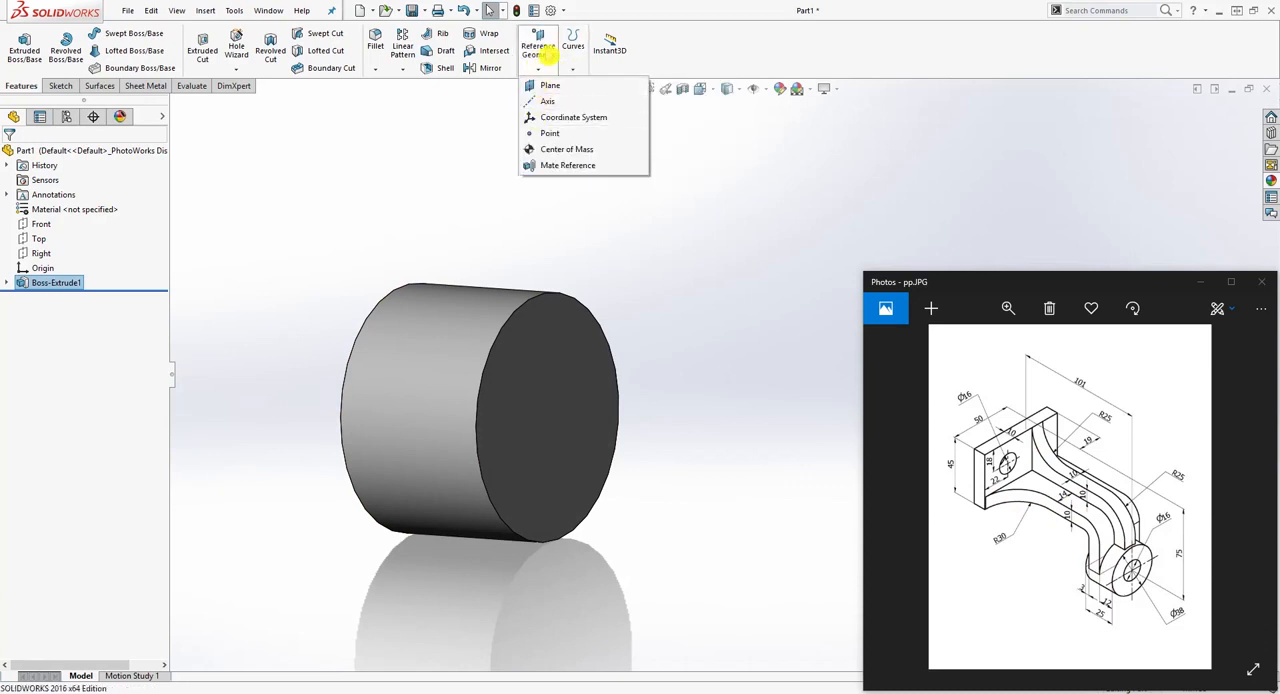
left_click(549, 86)
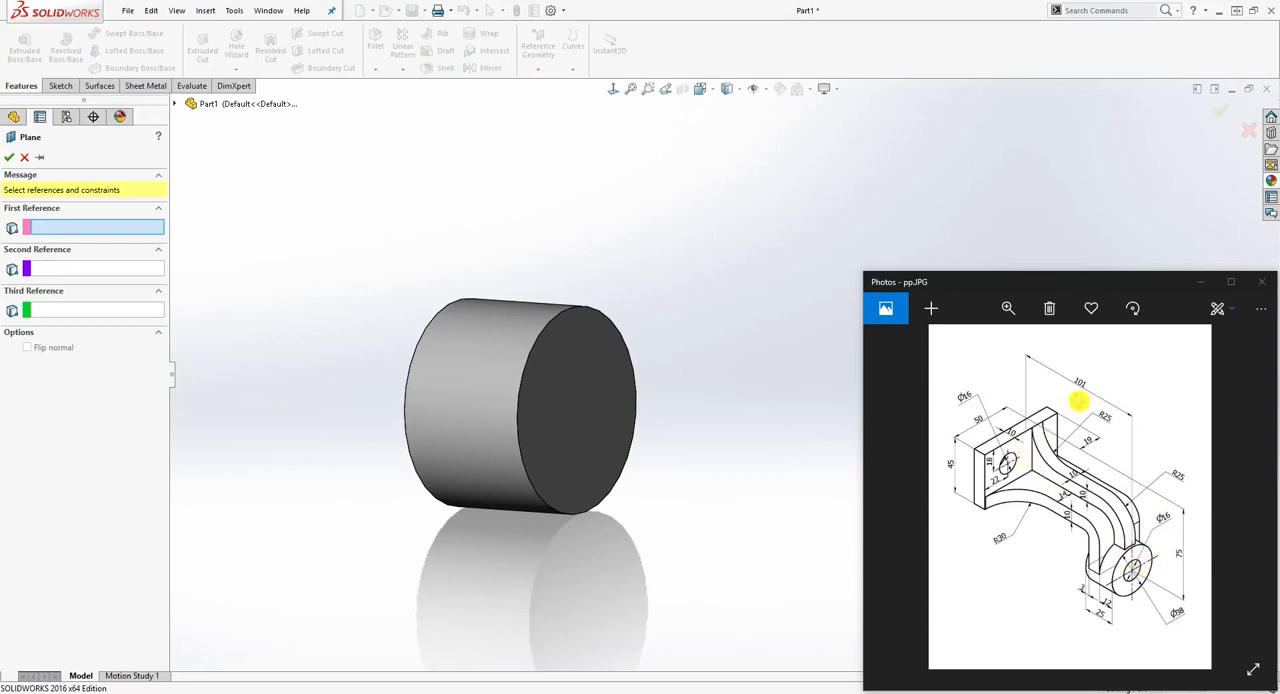
middle_click_drag(614, 361, 583, 381)
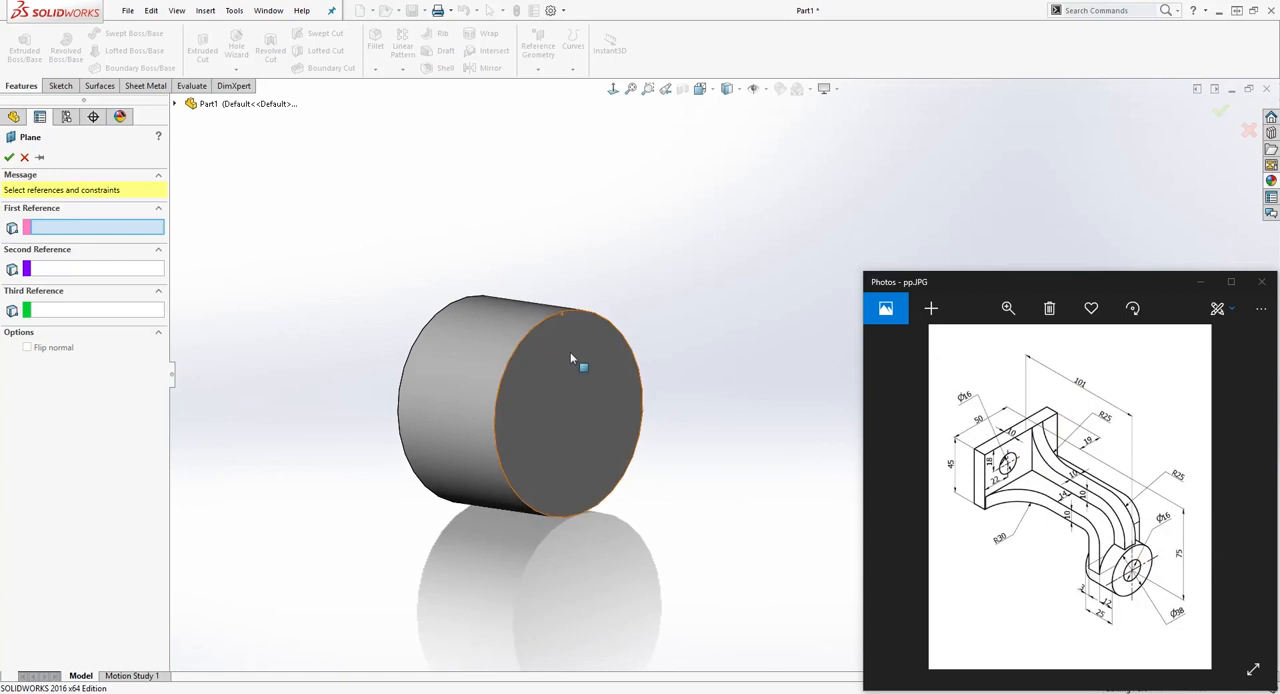
left_click(570, 358)
middle_click_drag(498, 419, 564, 431)
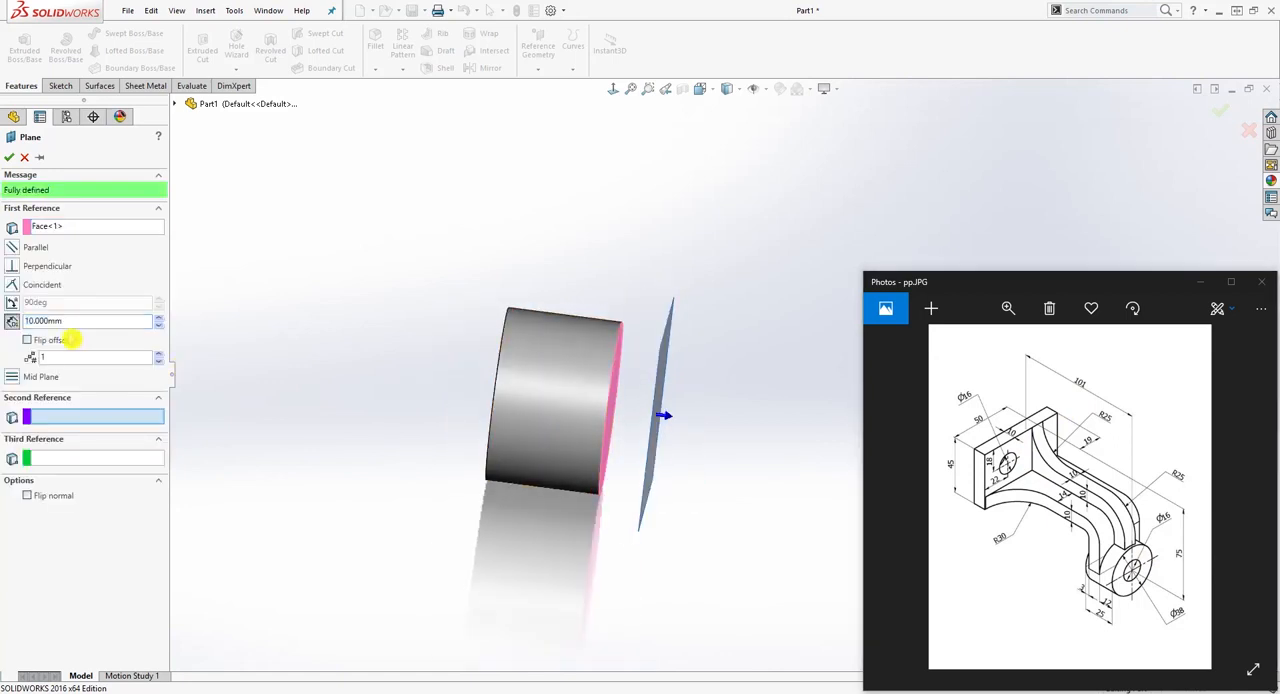
left_click(28, 340)
middle_click_drag(390, 464, 346, 443)
double_click(56, 322)
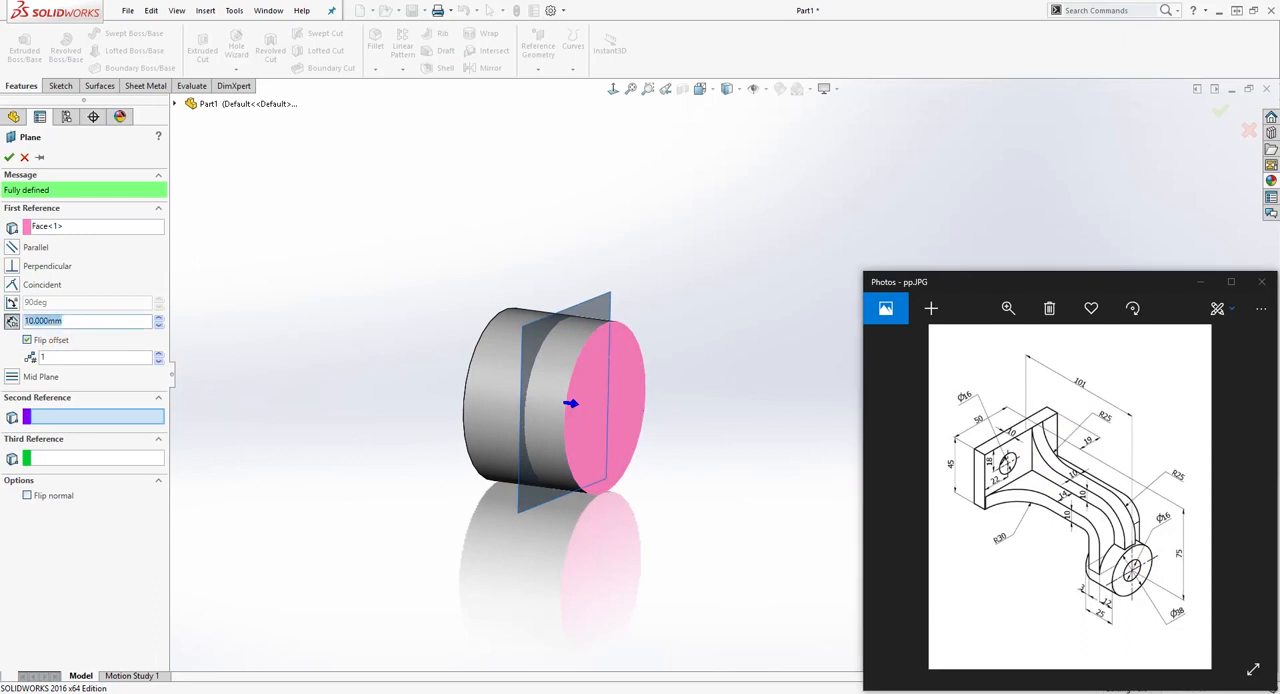
type("101")
key("Return")
middle_click_drag(363, 371, 314, 343)
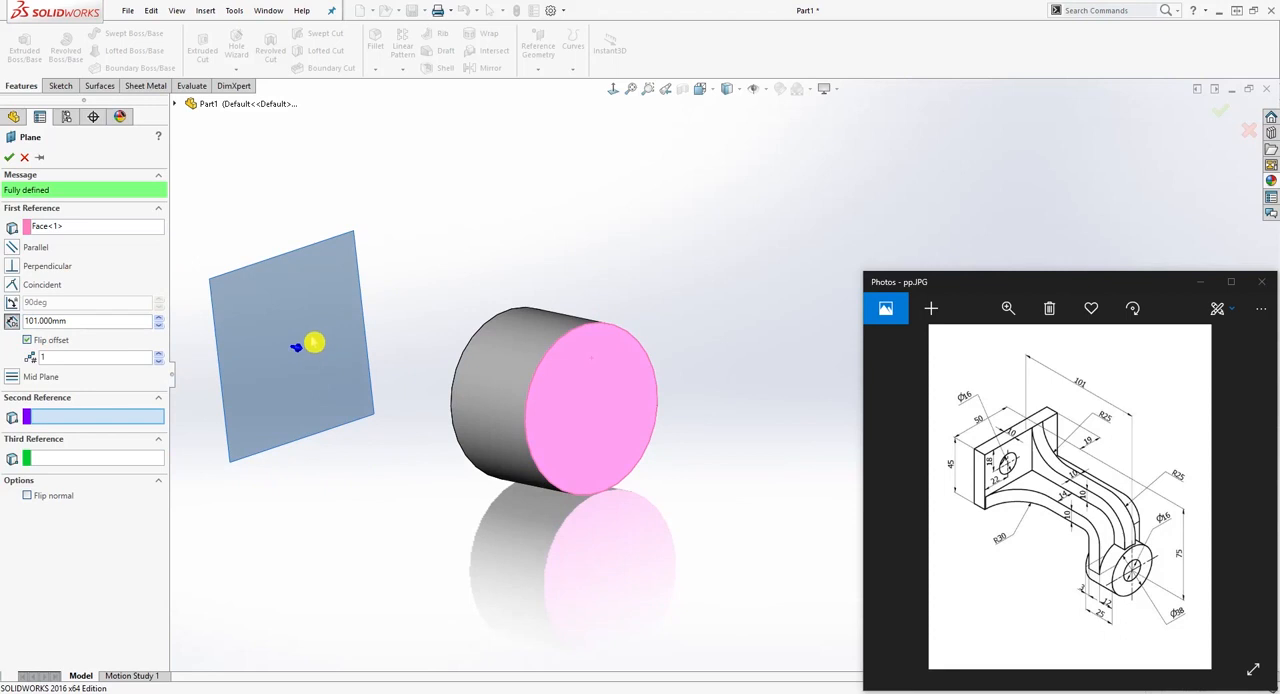
left_click(9, 157)
Step: Start a sketch on the offset plane and draw a corner rectangle about 68 by 25 mm above the cylinder's outline
middle_click_drag(443, 334, 418, 224)
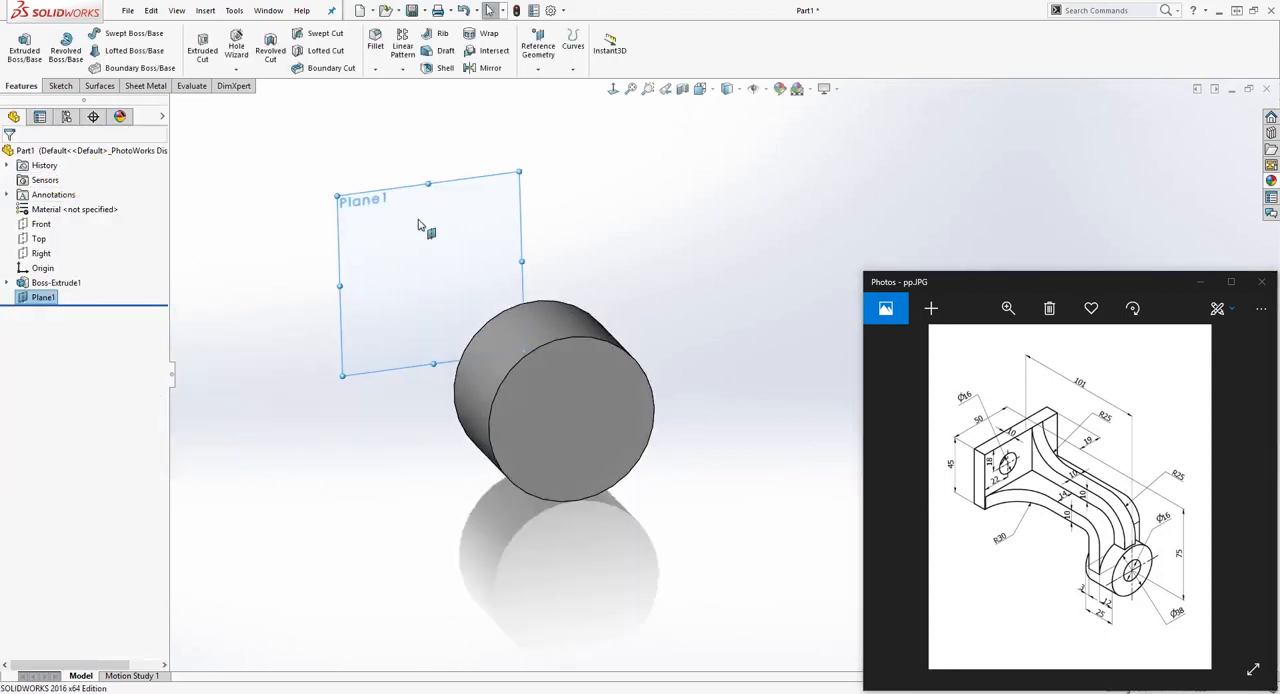
left_click(417, 206)
left_click(62, 86)
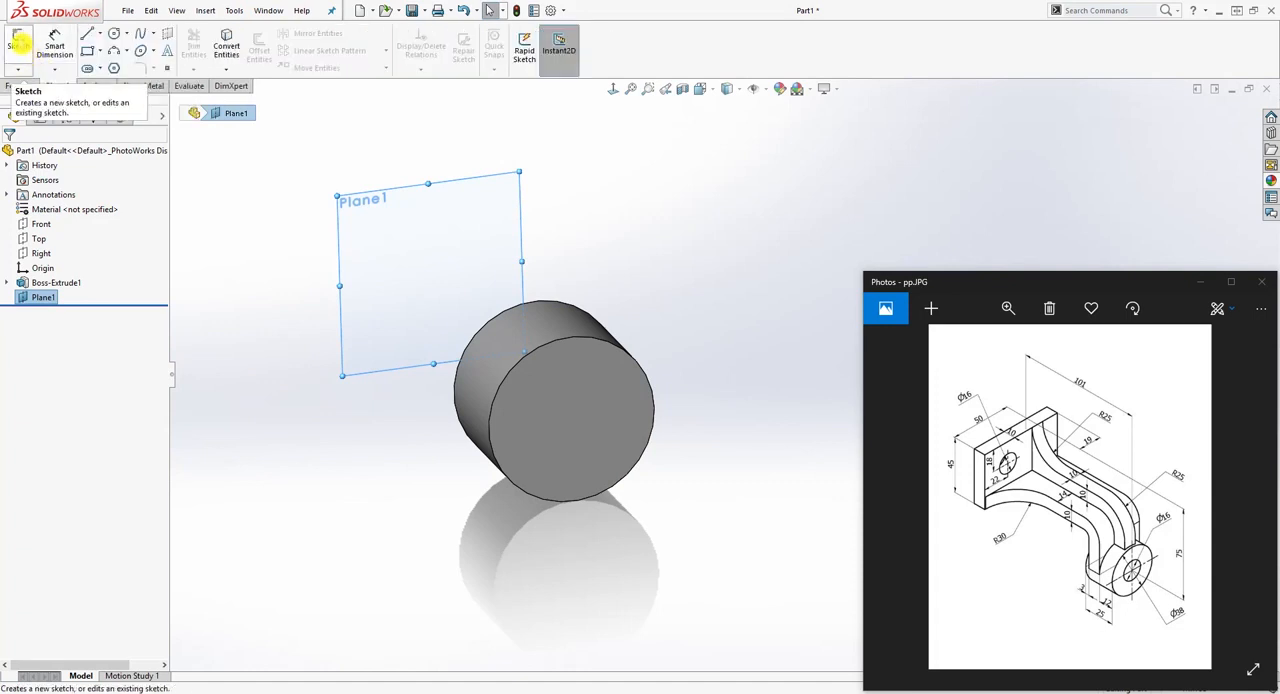
left_click(18, 45)
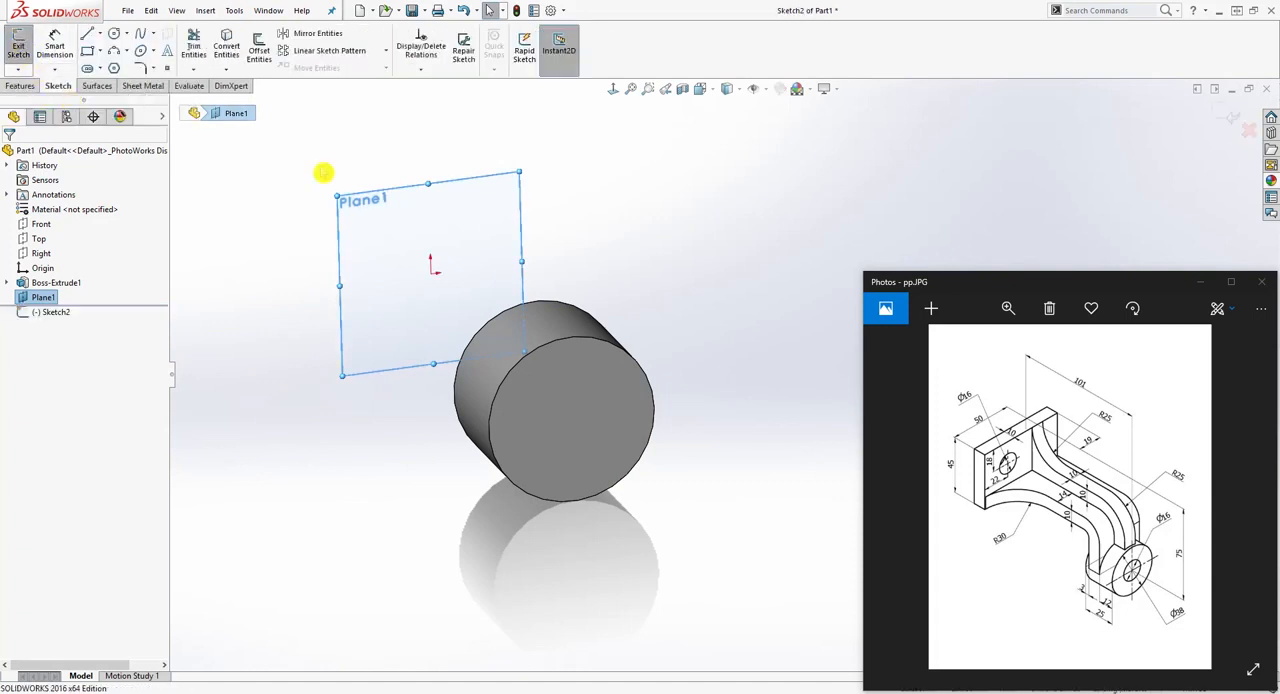
left_click(613, 89)
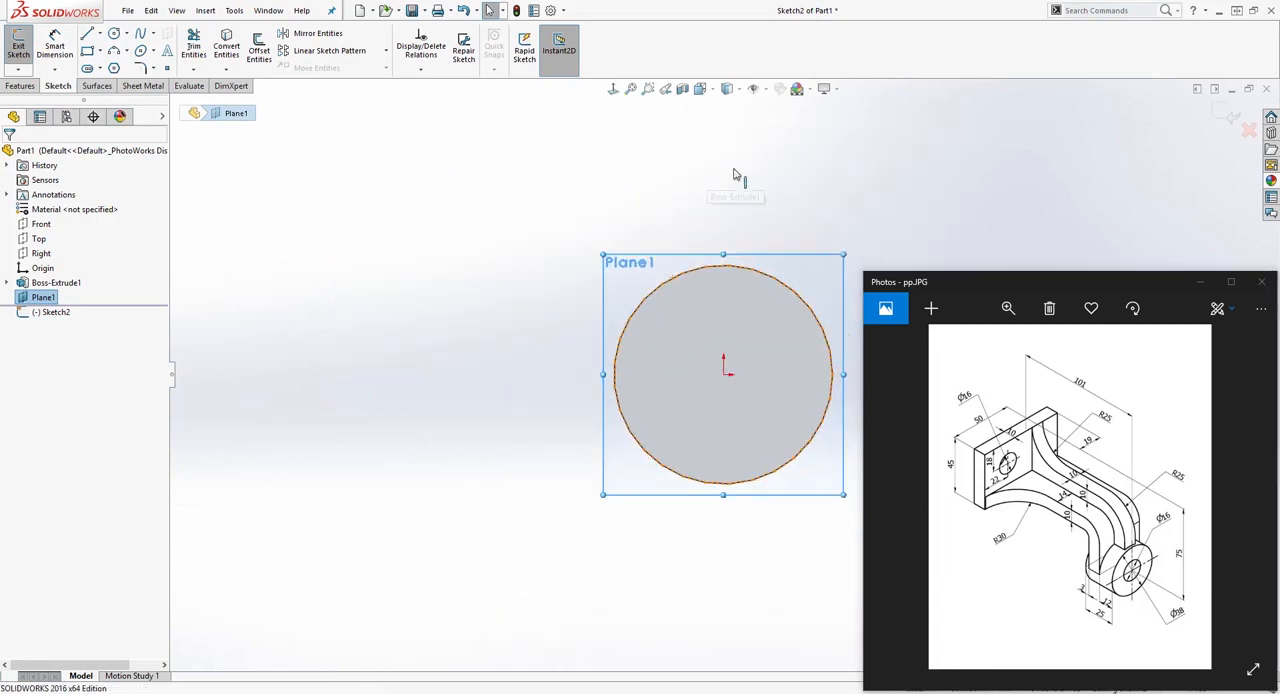
left_click(87, 50)
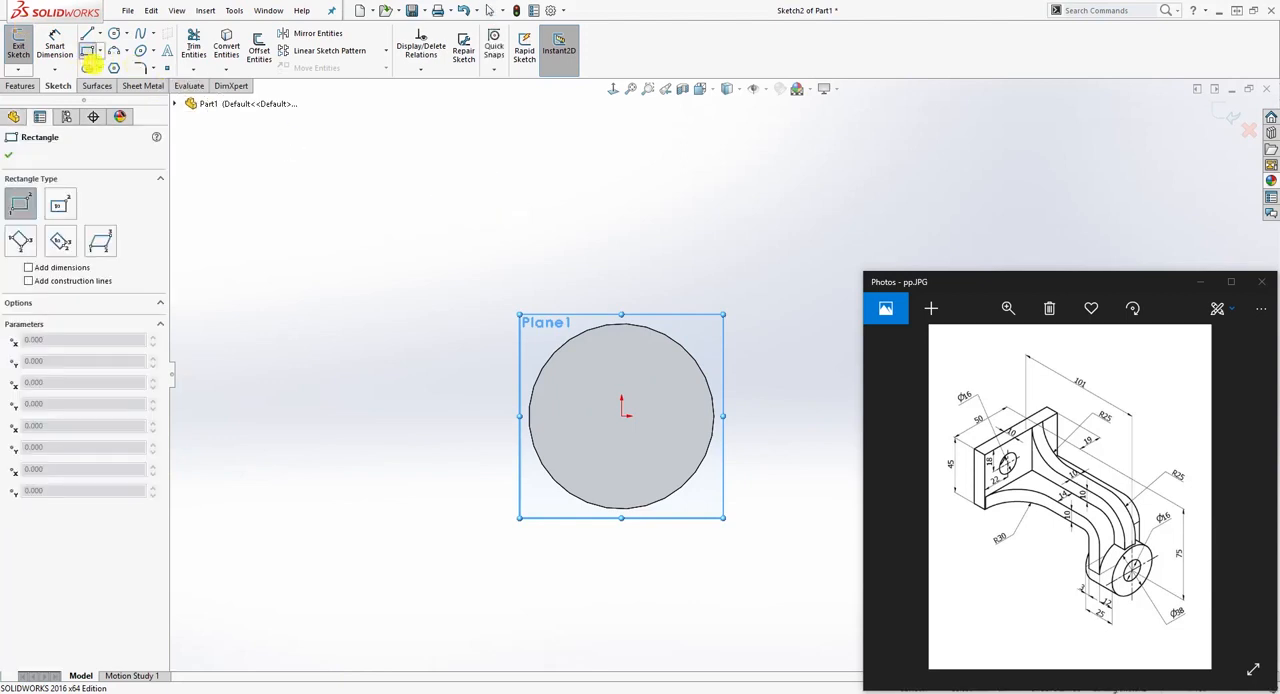
left_click(426, 184)
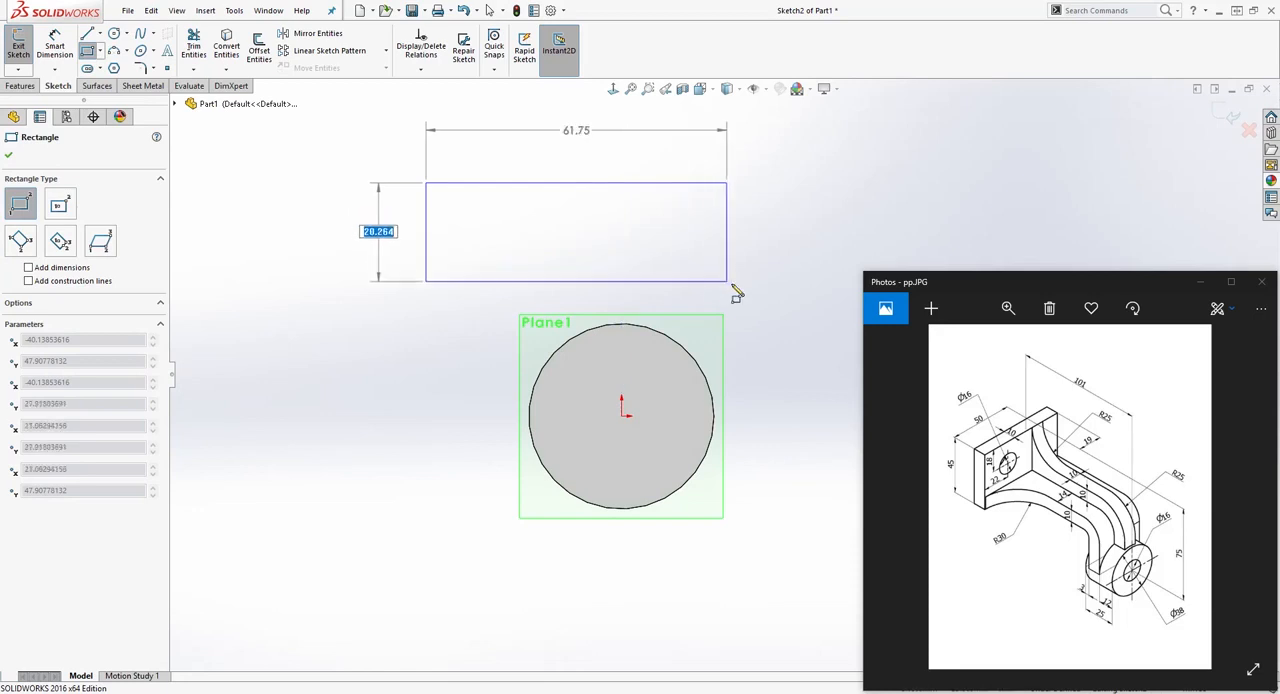
left_click(758, 303)
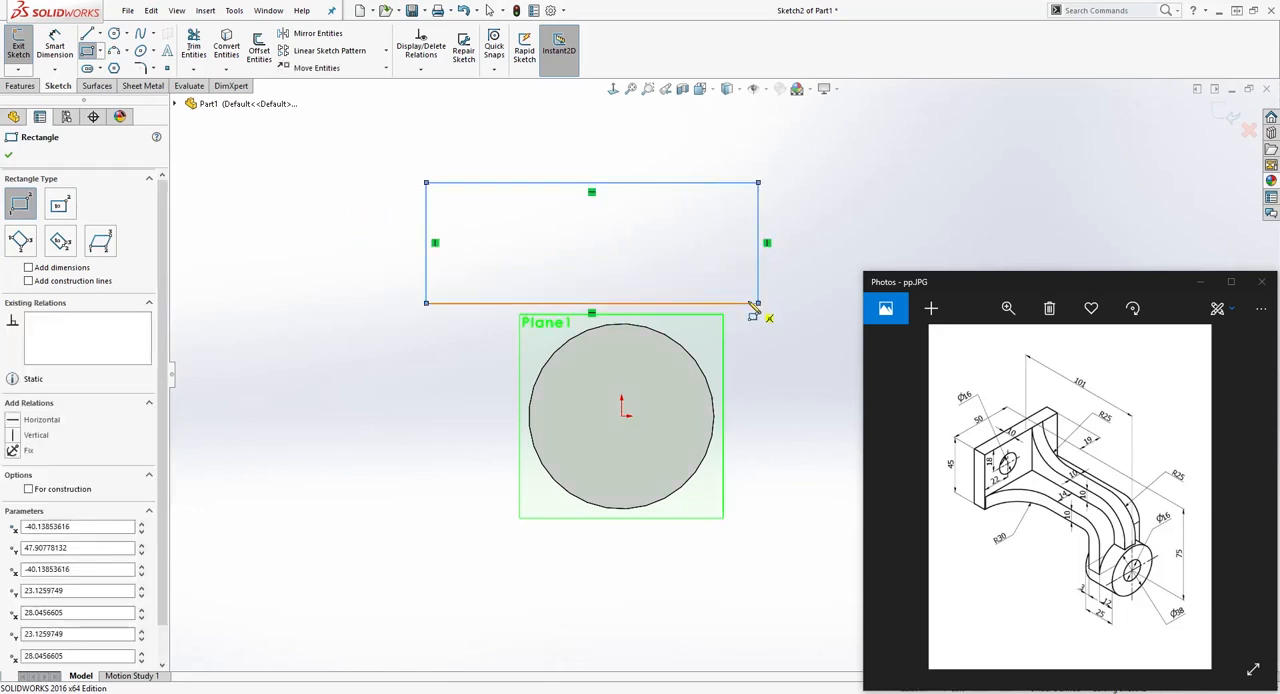
key("Escape")
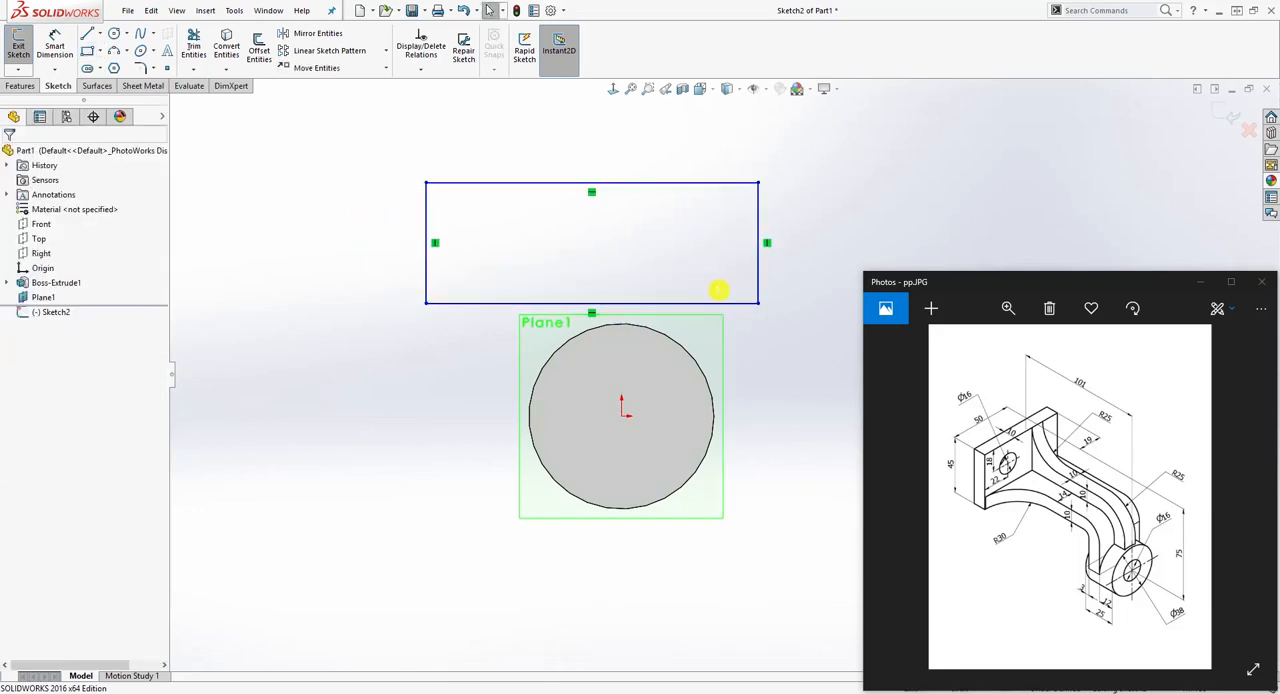
Step: Dimension the rectangle's height as 45 mm
right_click_drag(368, 435, 362, 196)
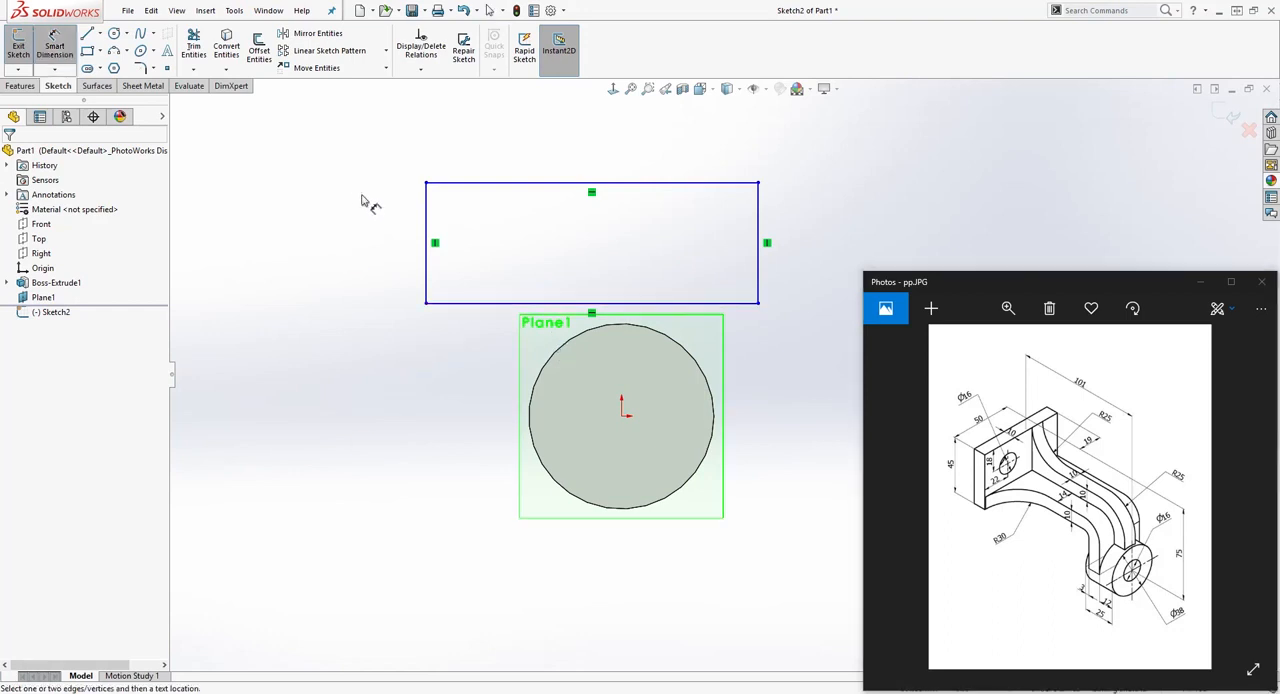
left_click(426, 240)
left_click(343, 243)
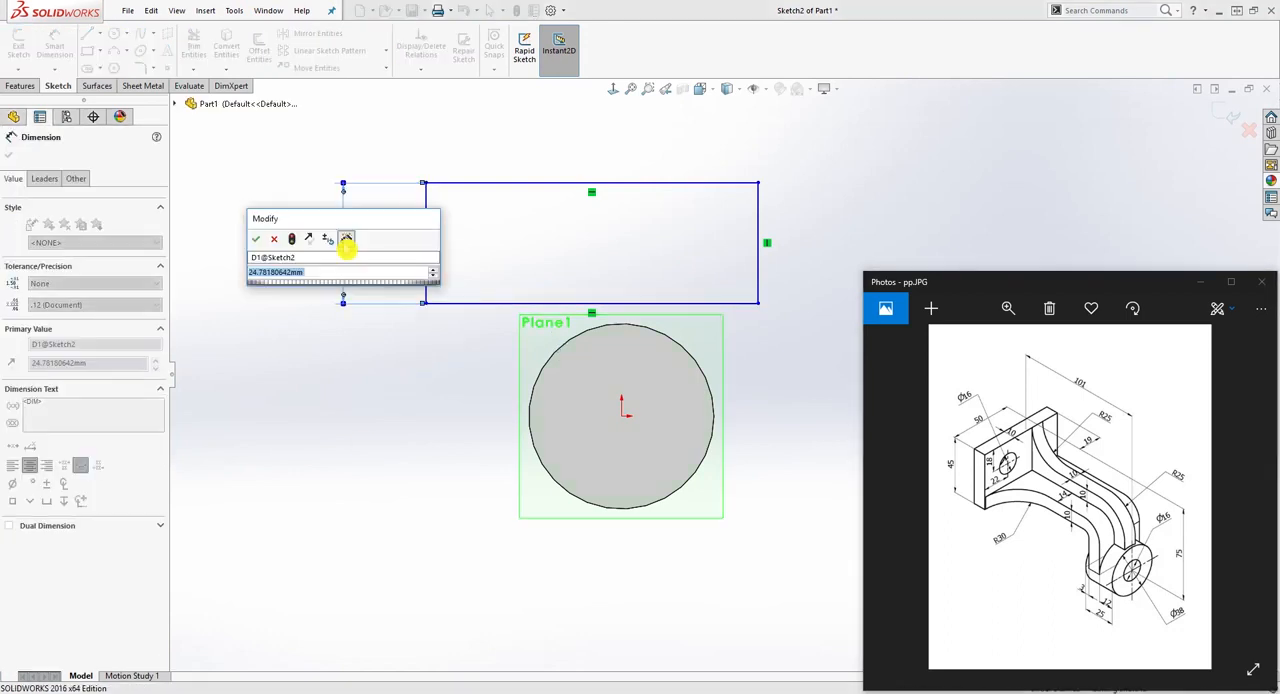
type("45")
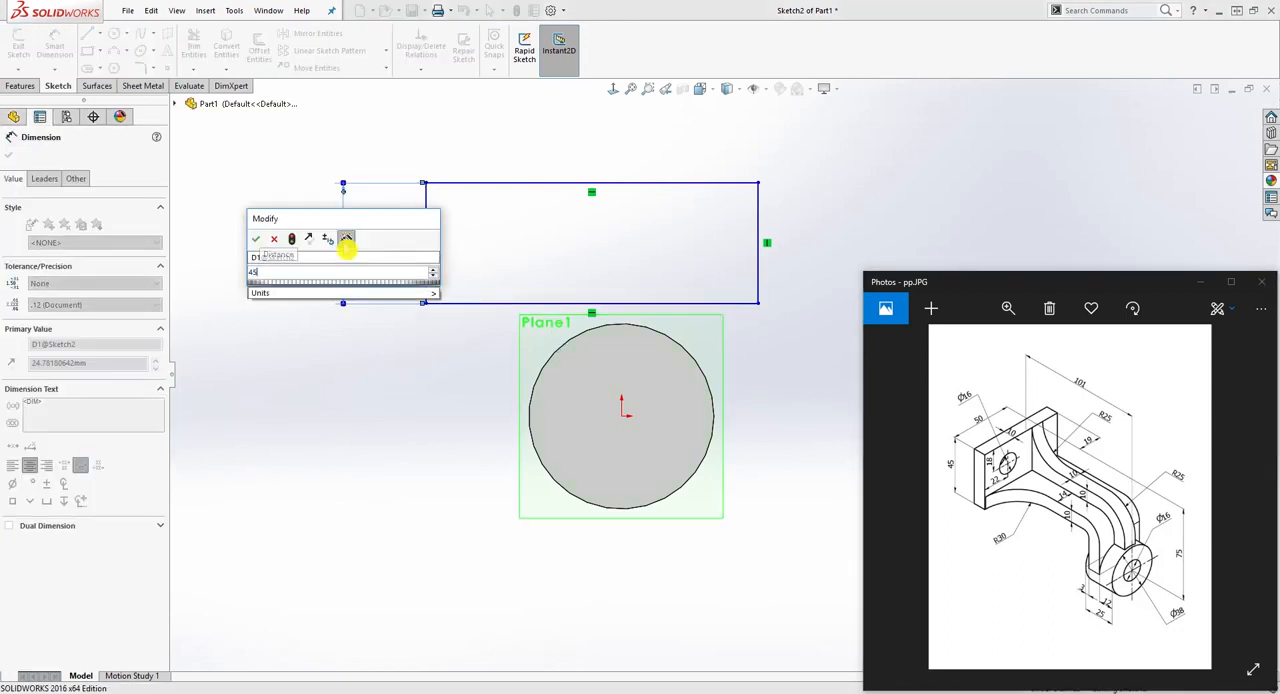
key("Return")
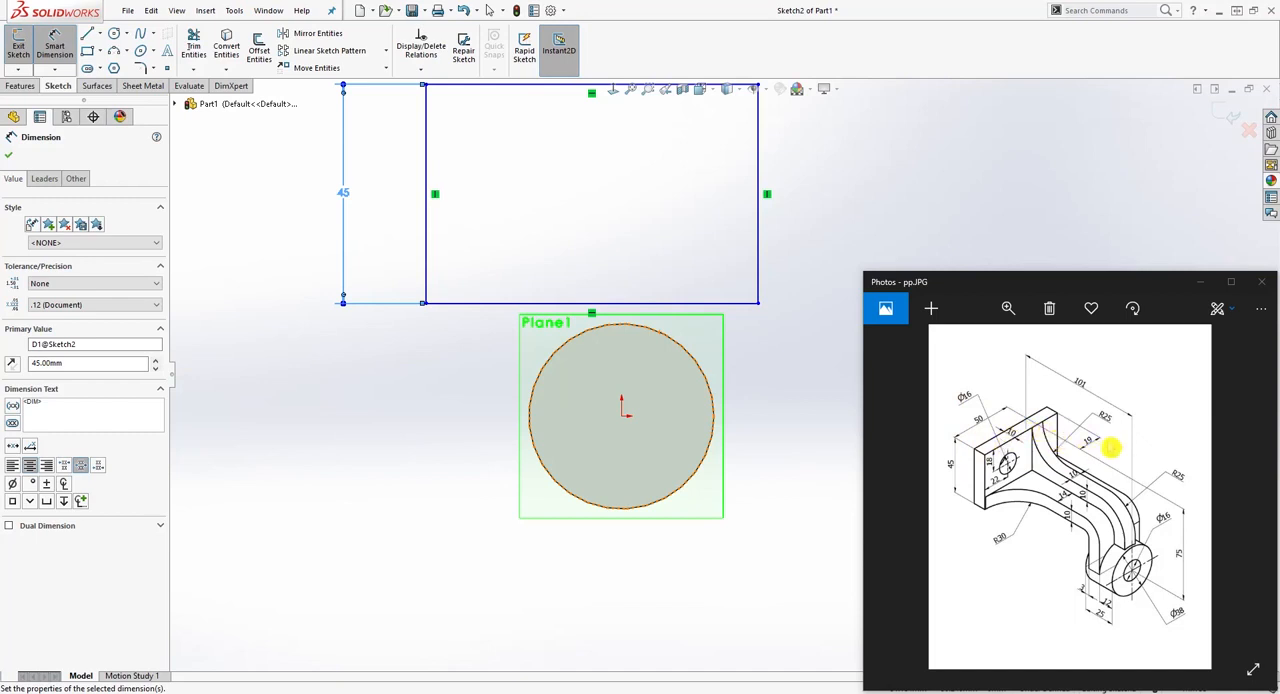
scroll(662, 163, "up", 2)
scroll(820, 178, "down", 1)
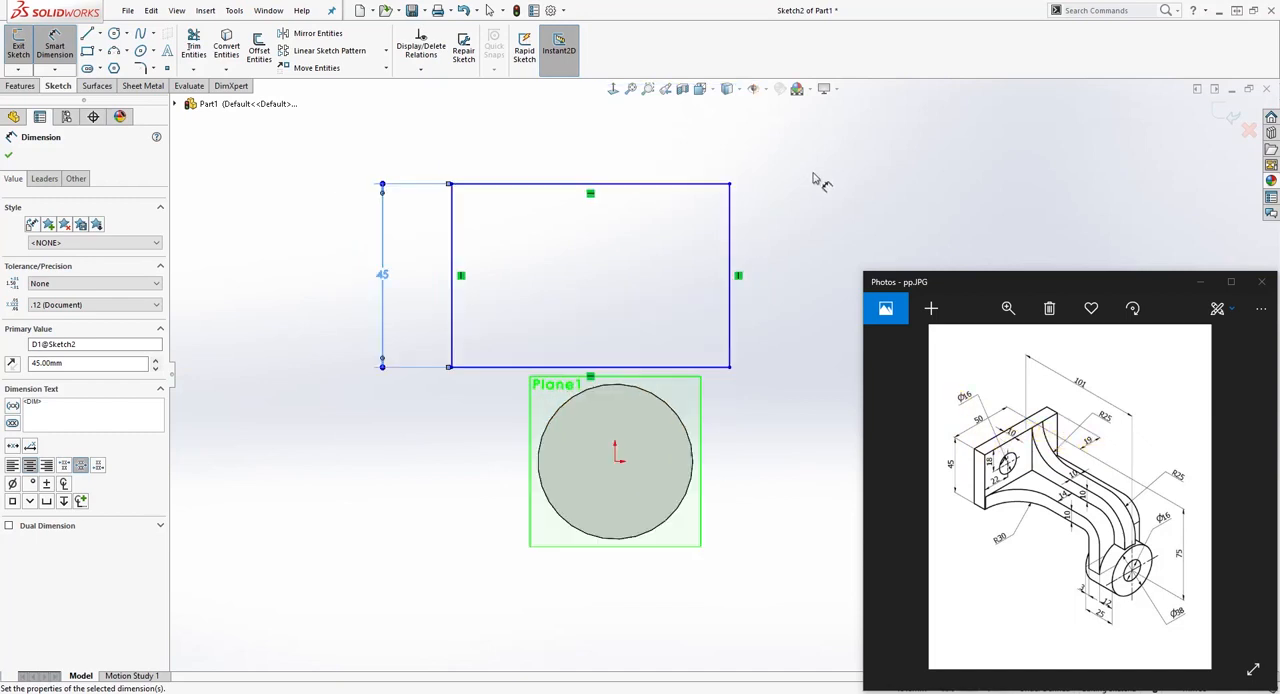
Step: Dimension the rectangle's width as 69 mm
left_click(646, 190)
left_click(628, 130)
type("6")
key("Return")
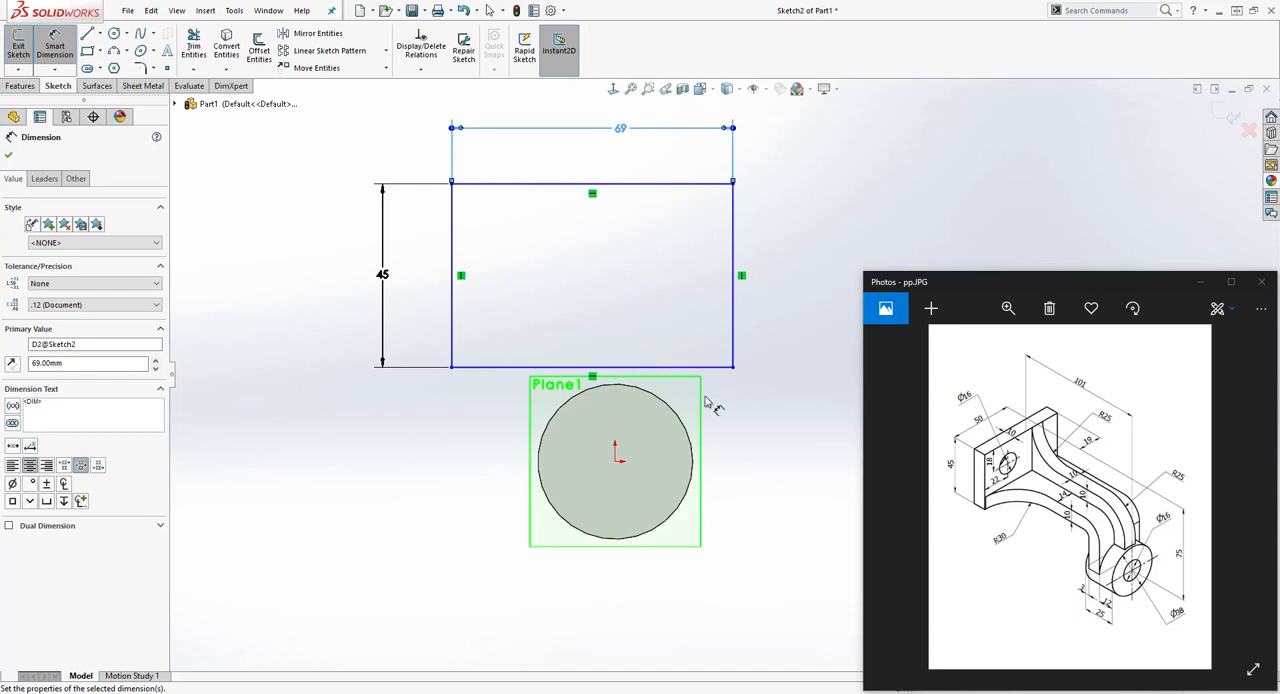
key("Escape")
left_click(1088, 420)
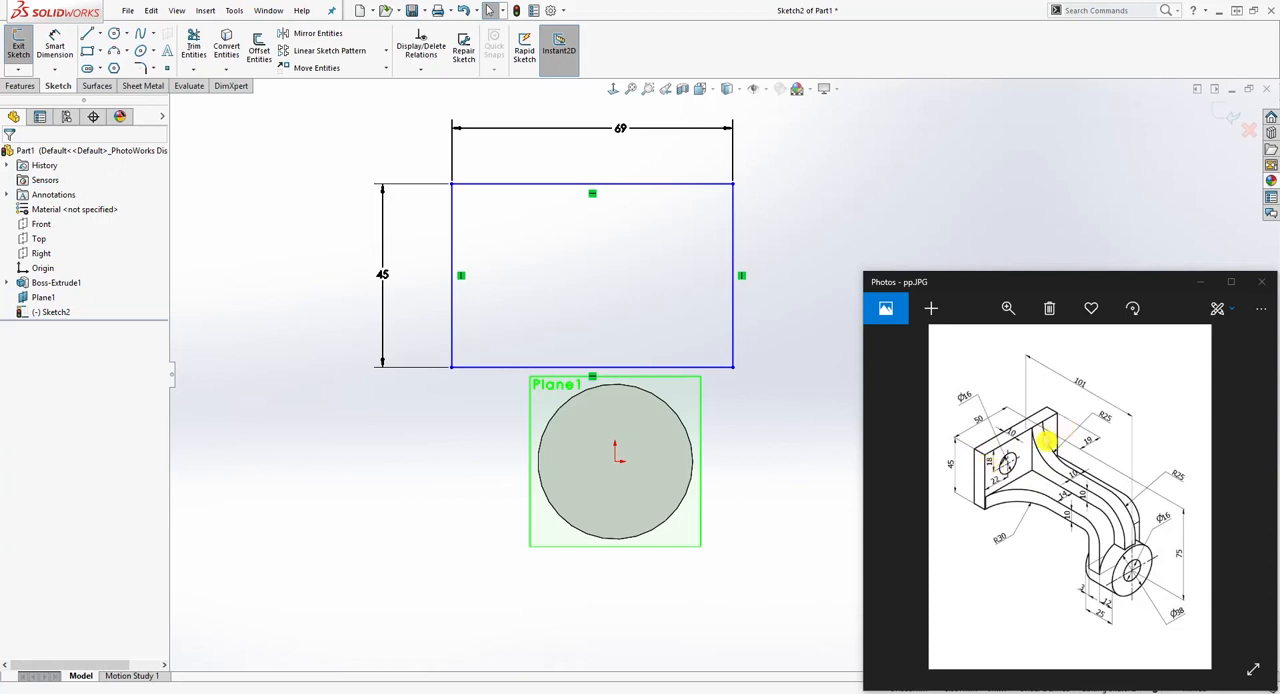
Step: Place a sketch point on the rectangle's upper edge, to the right of its middle
left_click(167, 68)
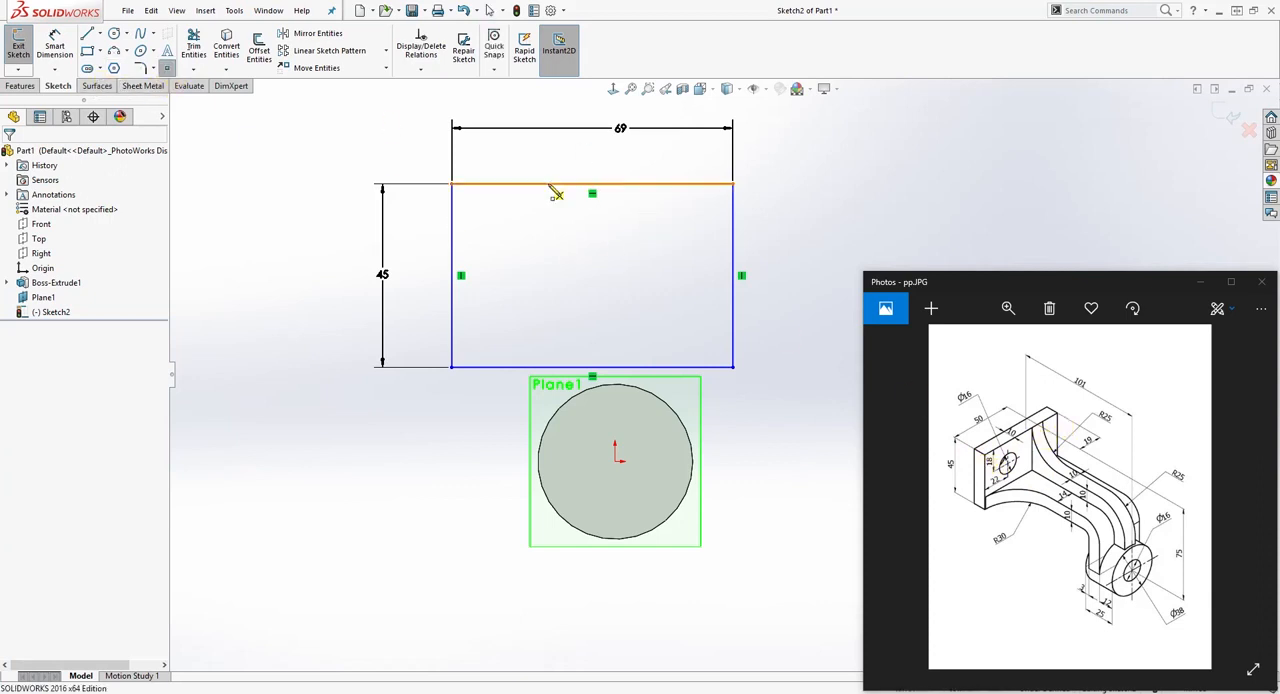
left_click(637, 184)
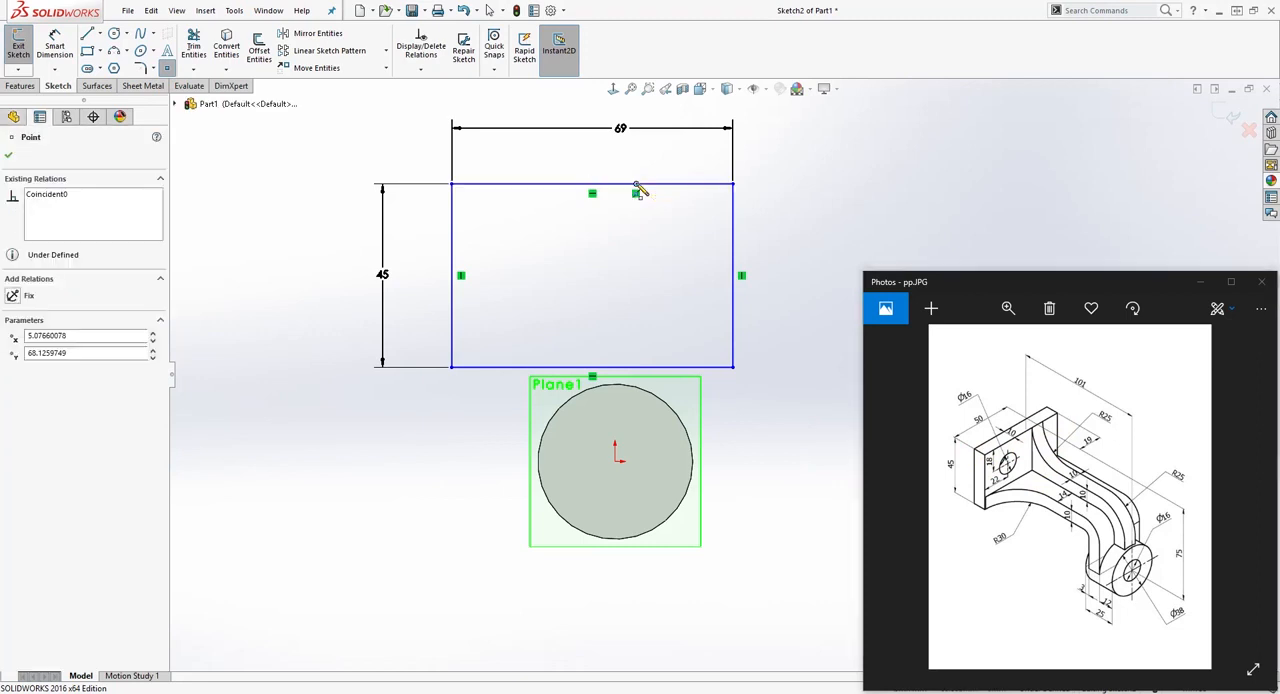
key("Escape")
mouse_move(636, 184)
left_mouse_down()
mouse_move(682, 192)
mouse_move(649, 190)
left_mouse_up()
left_click(603, 242)
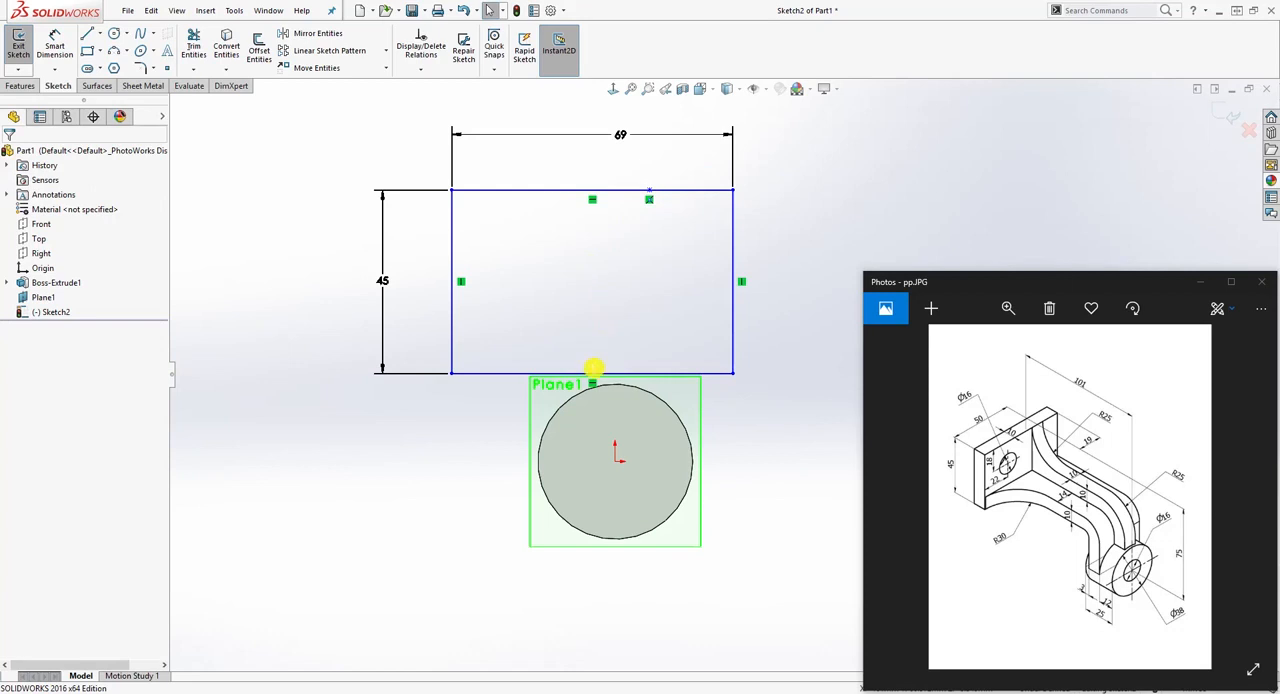
Step: Dimension the horizontal distance from the rectangle's left edge to the sketch point as 50 mm
left_click(54, 47)
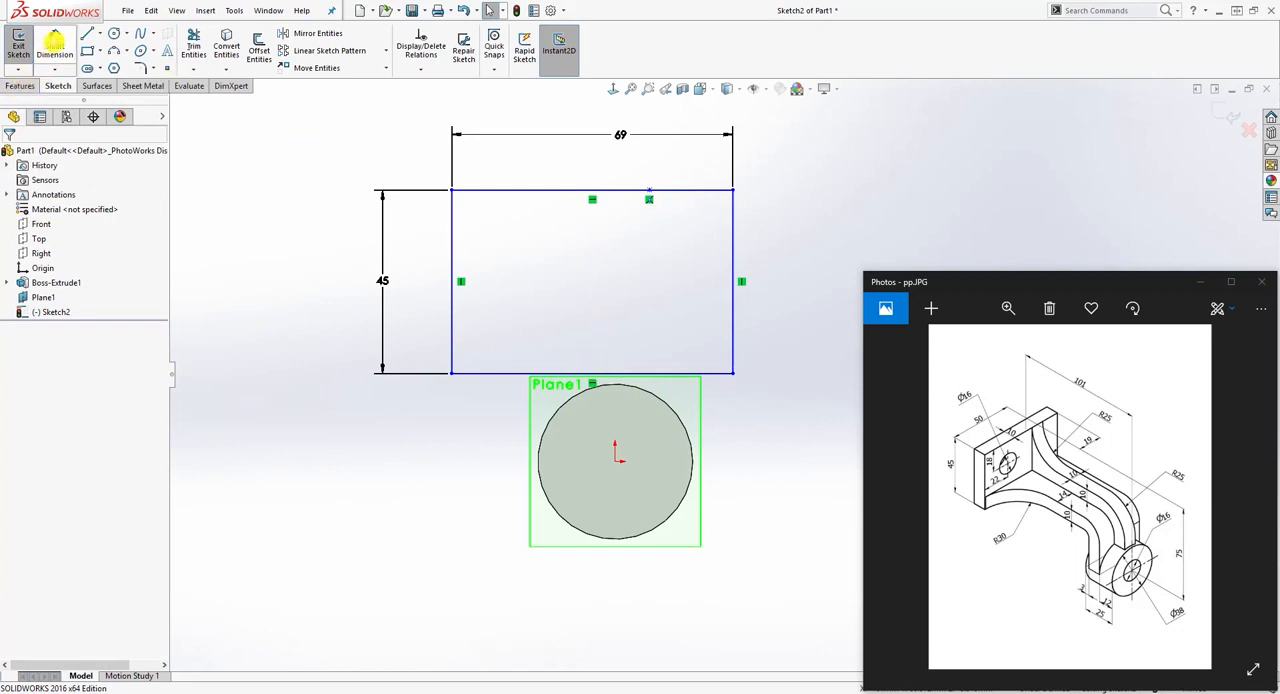
left_click_drag(457, 250, 651, 195, "ctrl")
left_click(649, 192)
left_click(589, 166)
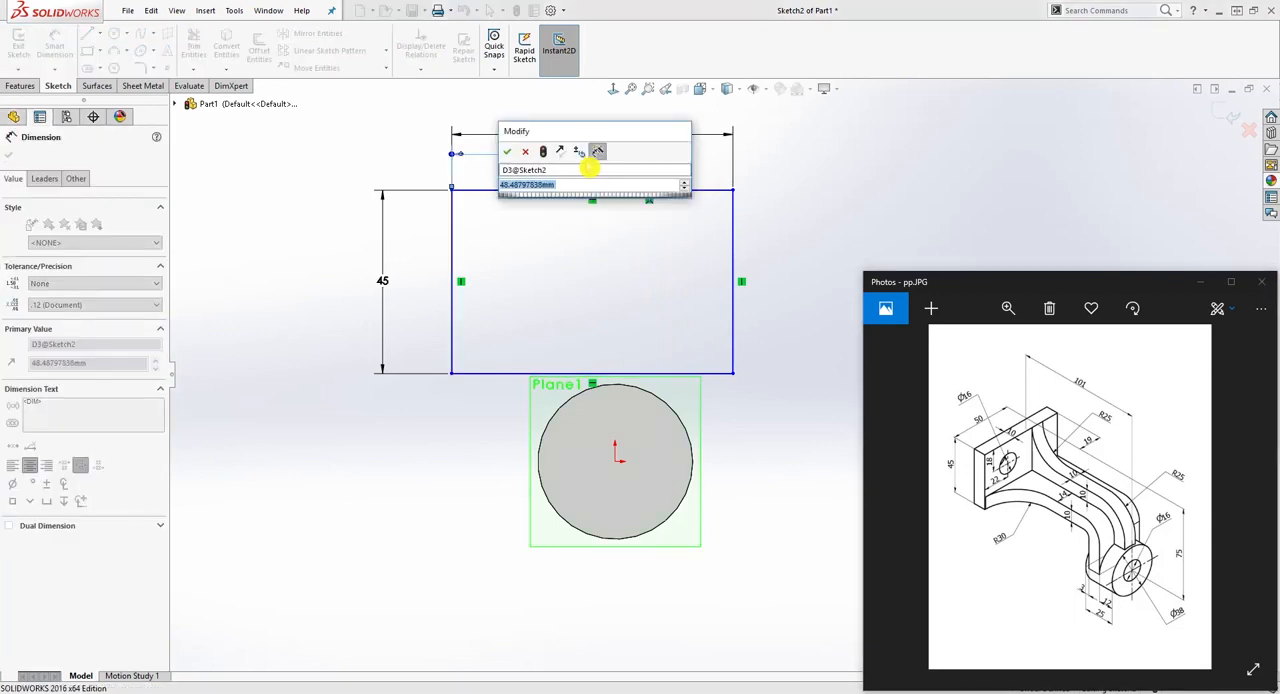
type("50")
key("Return")
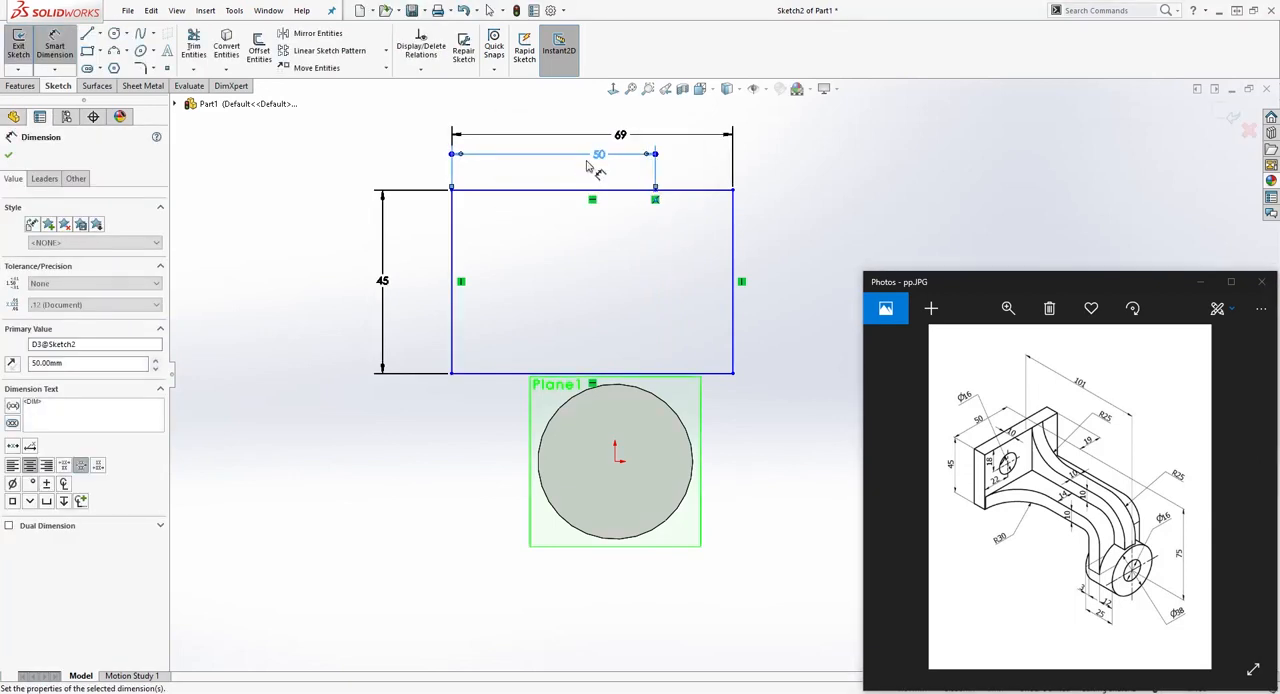
key("Escape")
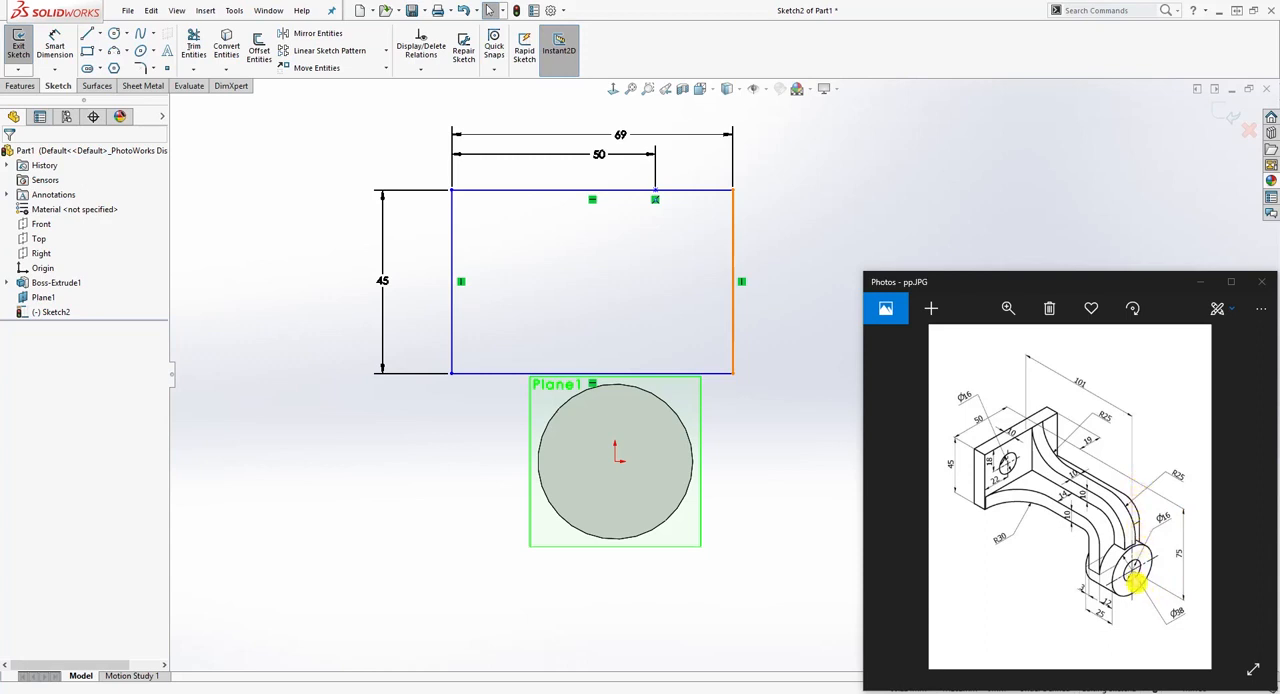
Step: Add a vertical relation between the sketch point on the upper edge and the origin
left_click(655, 191)
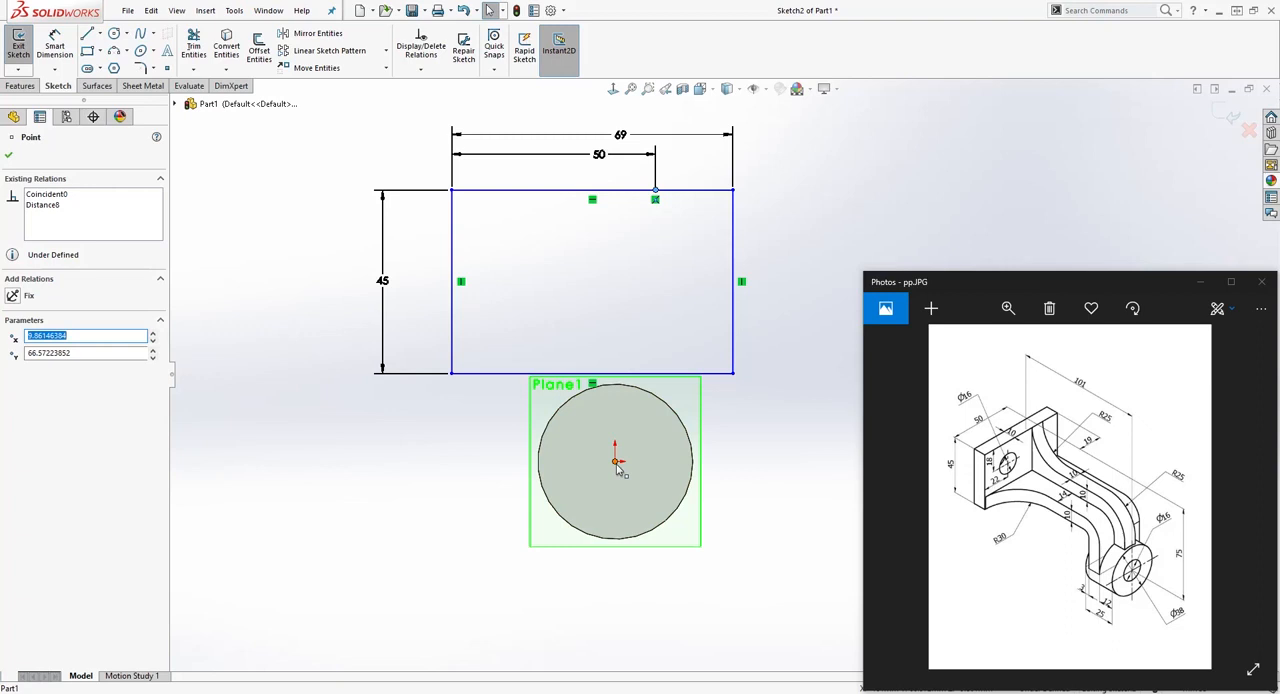
left_click(615, 462, "ctrl")
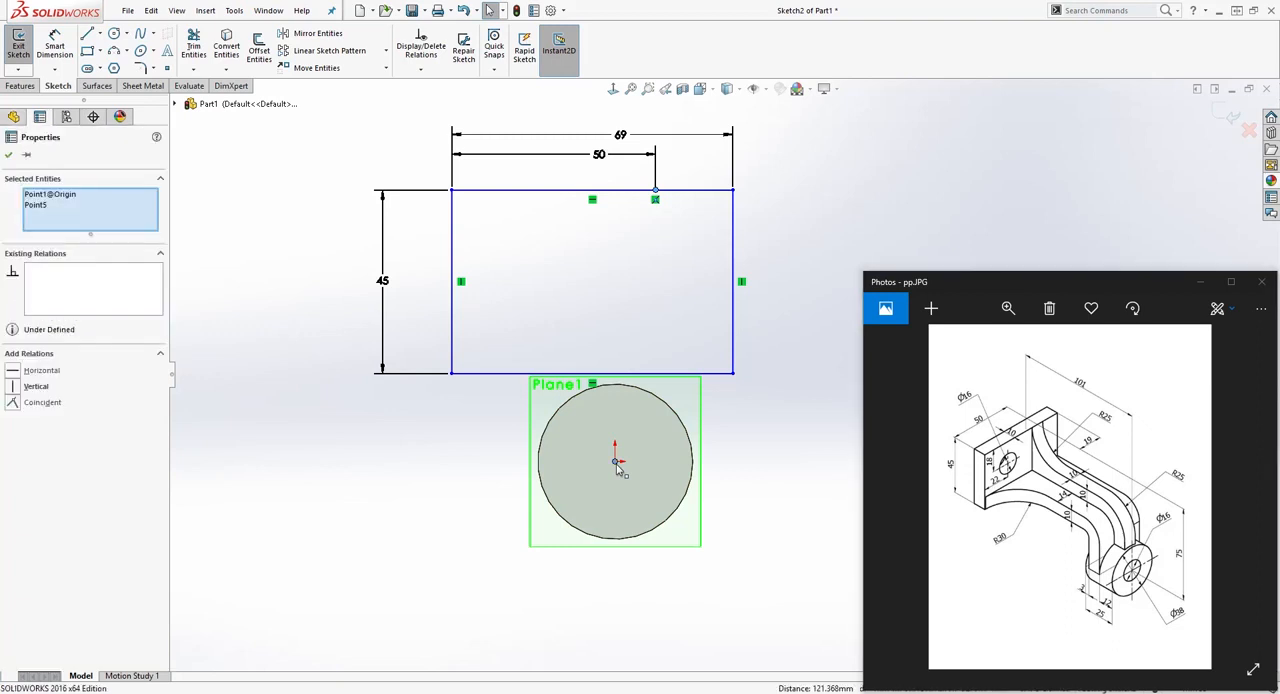
left_click(14, 388)
left_click(757, 234)
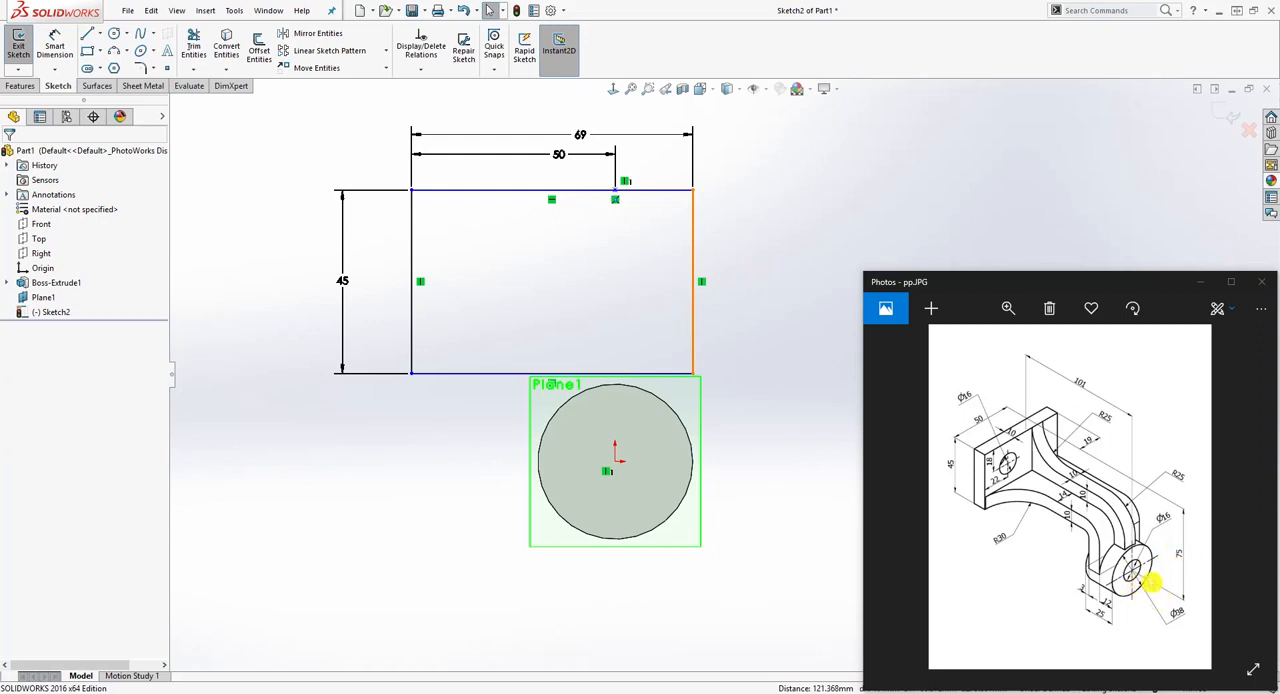
Step: Dimension the height of the rectangle's upper edge above the origin as 75 mm
right_click_drag(719, 477, 720, 363)
left_click(615, 462)
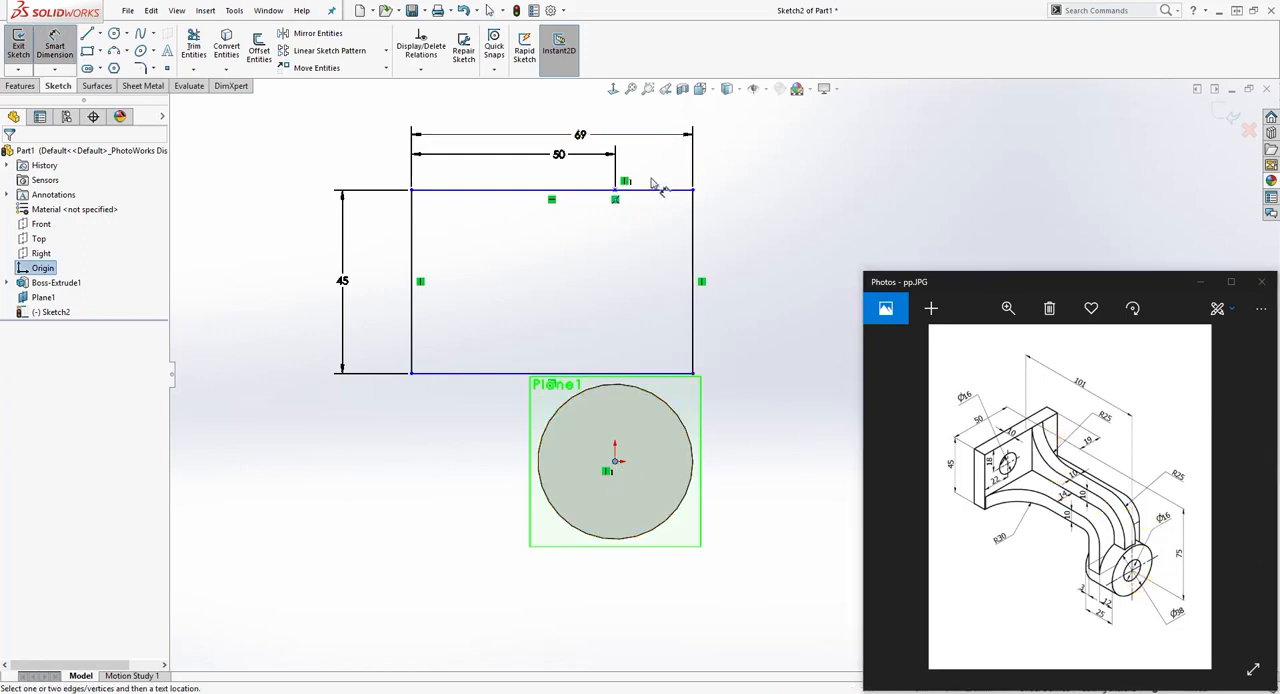
left_click(655, 190)
left_click(766, 278)
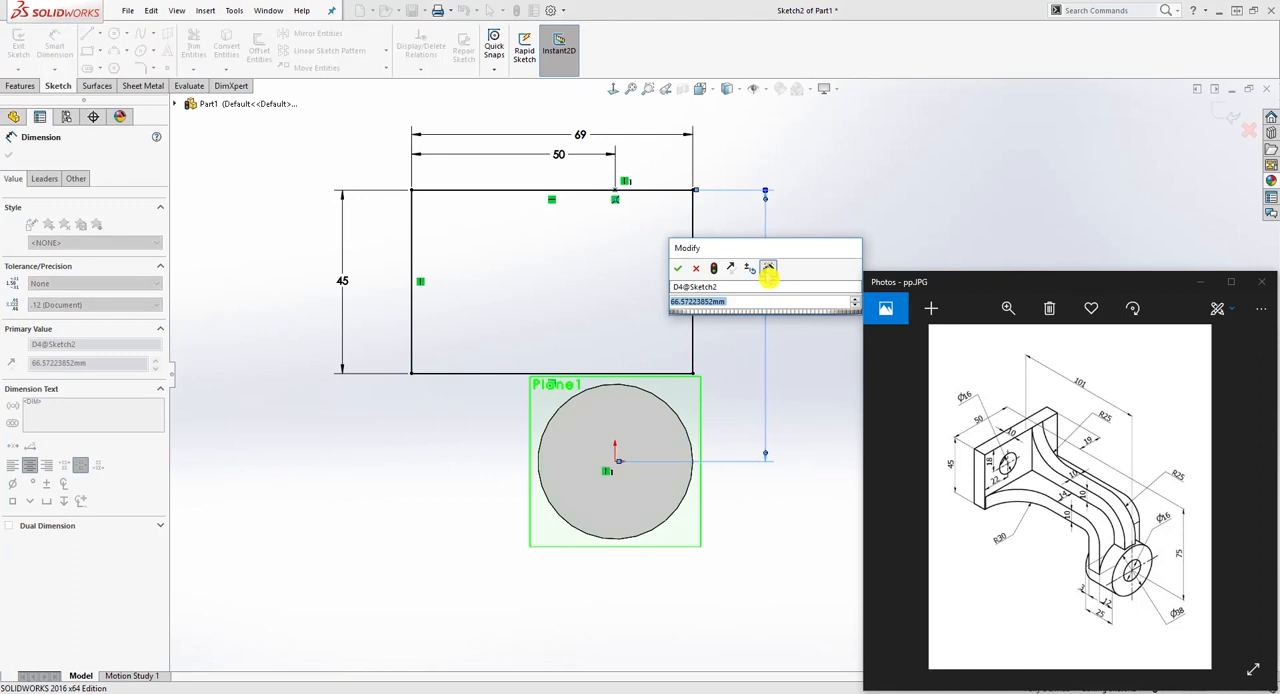
type("75")
key("Return")
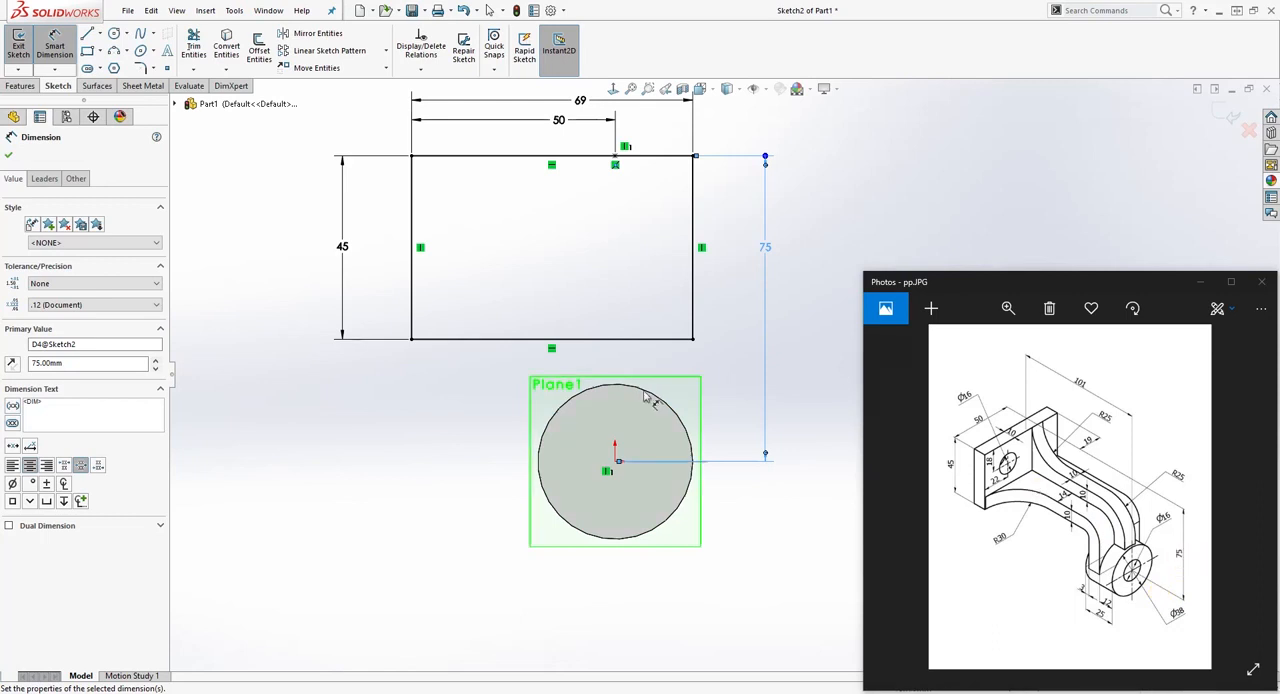
key("Escape")
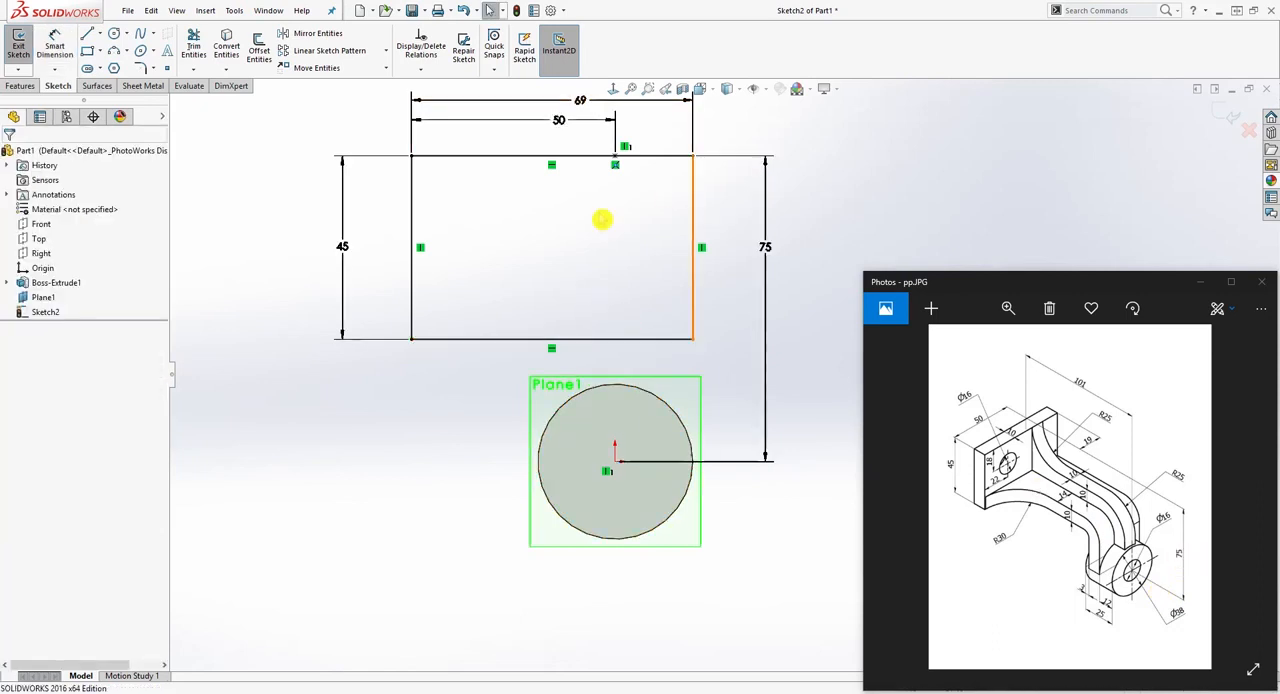
Step: Extrude the rectangle as a boss 10 mm deep with a blind end condition in the reversed direction, away from the cylinder
scroll(597, 285, "up", 1)
middle_click_drag(463, 278, 566, 318)
left_click(21, 86)
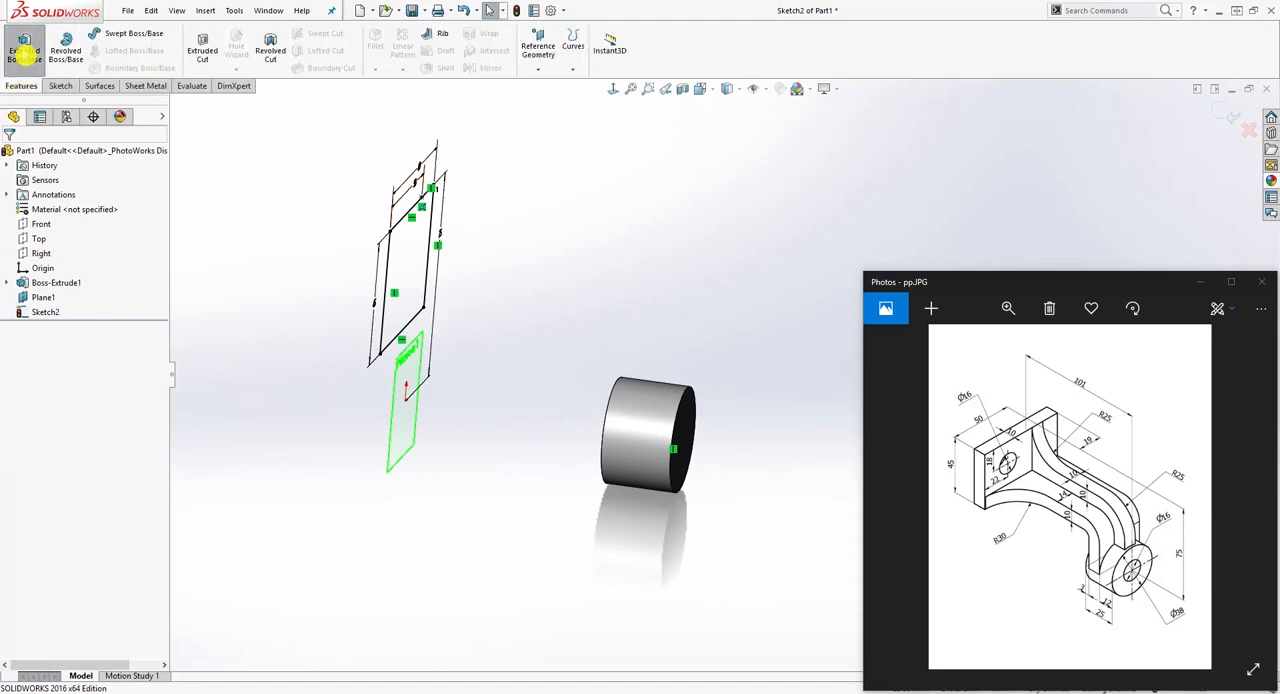
left_click(24, 45)
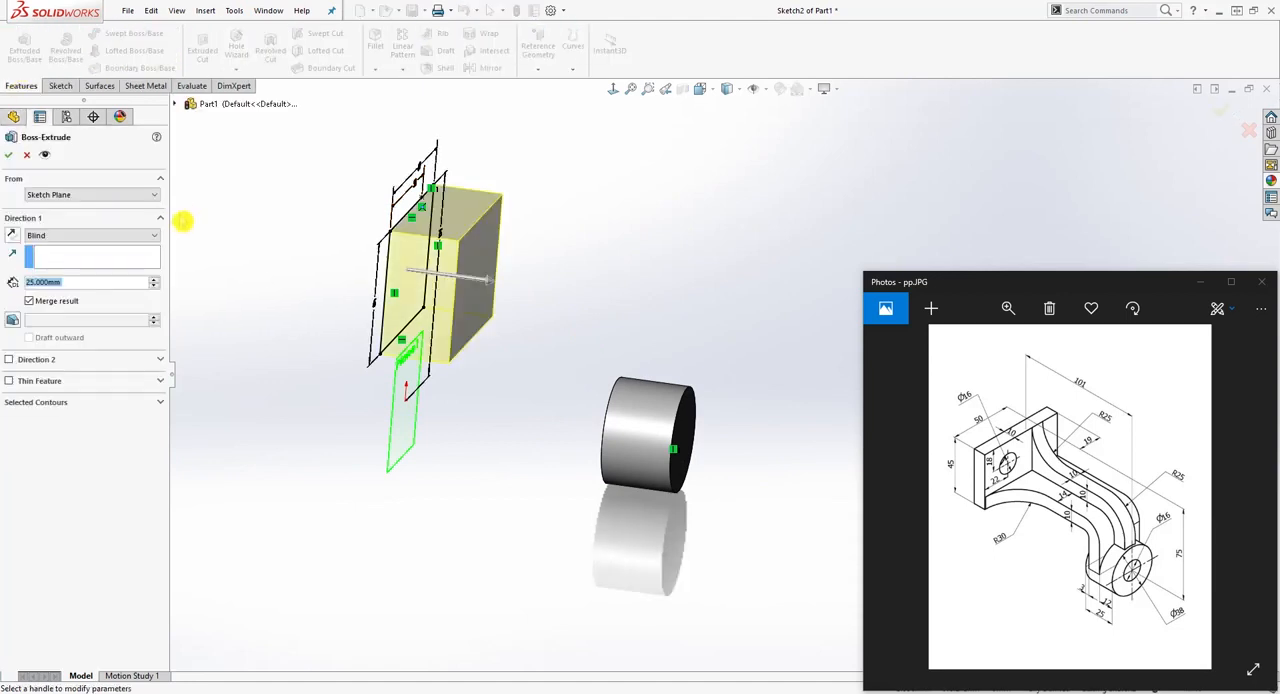
left_click(12, 235)
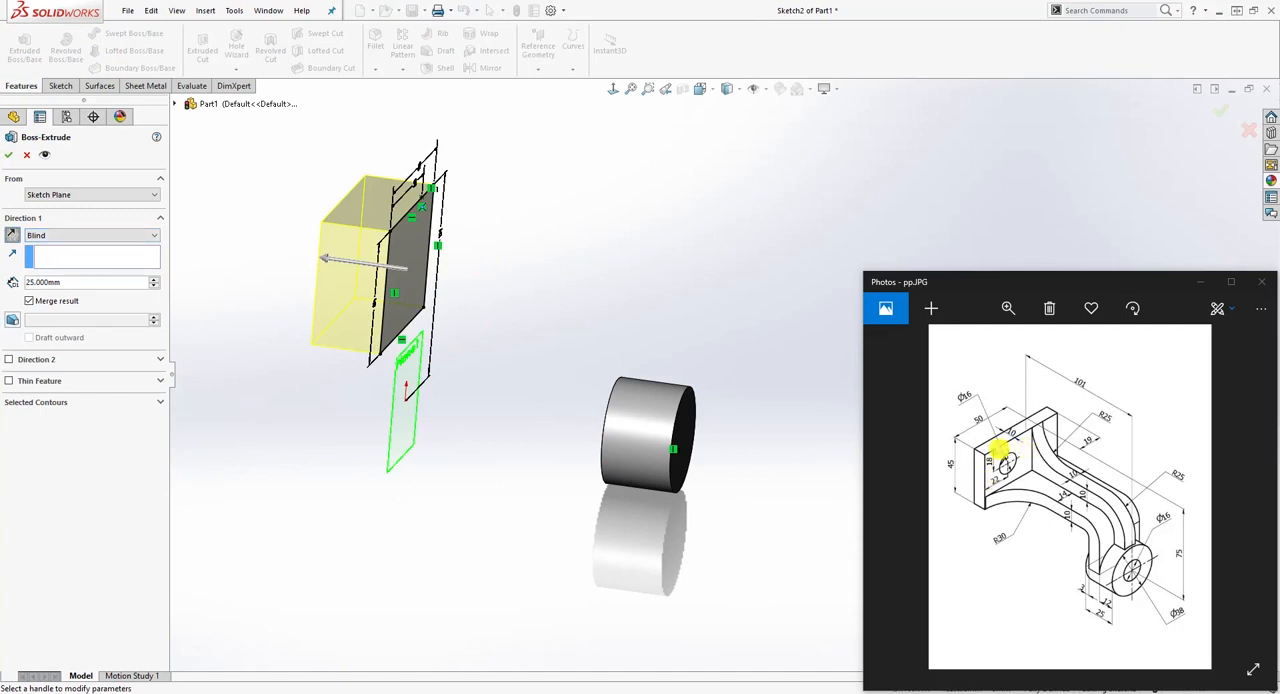
left_click(78, 284)
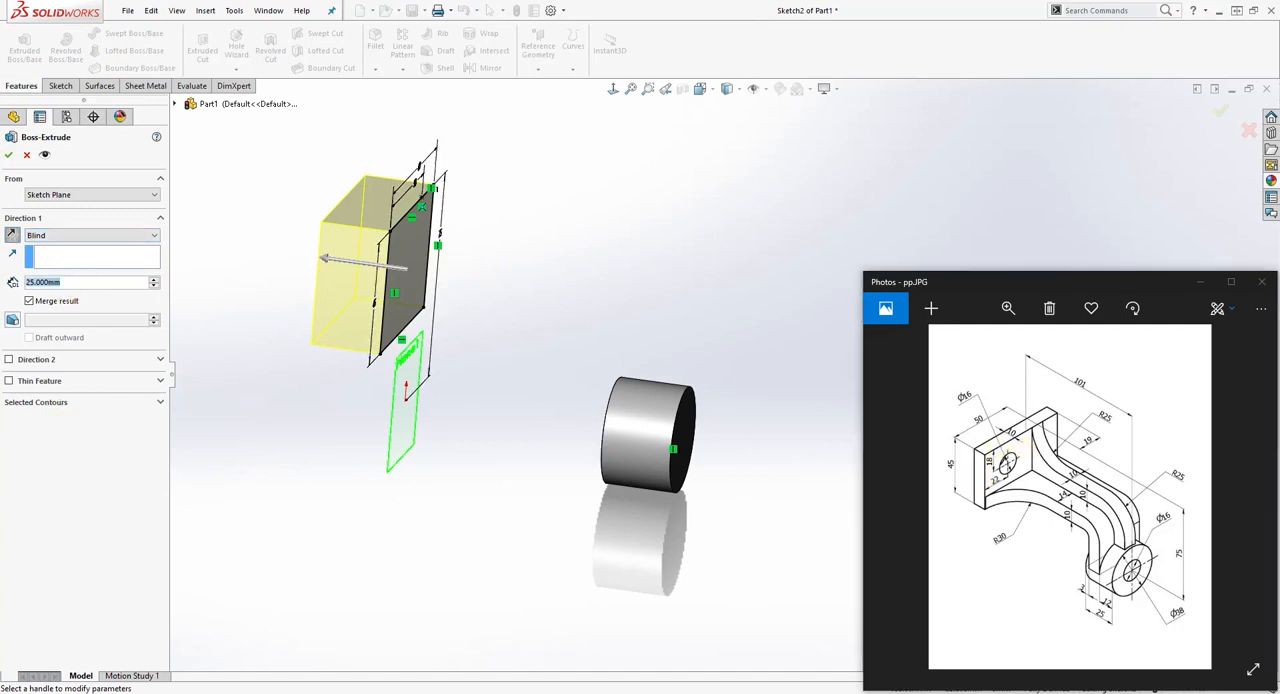
type("10")
key("Return")
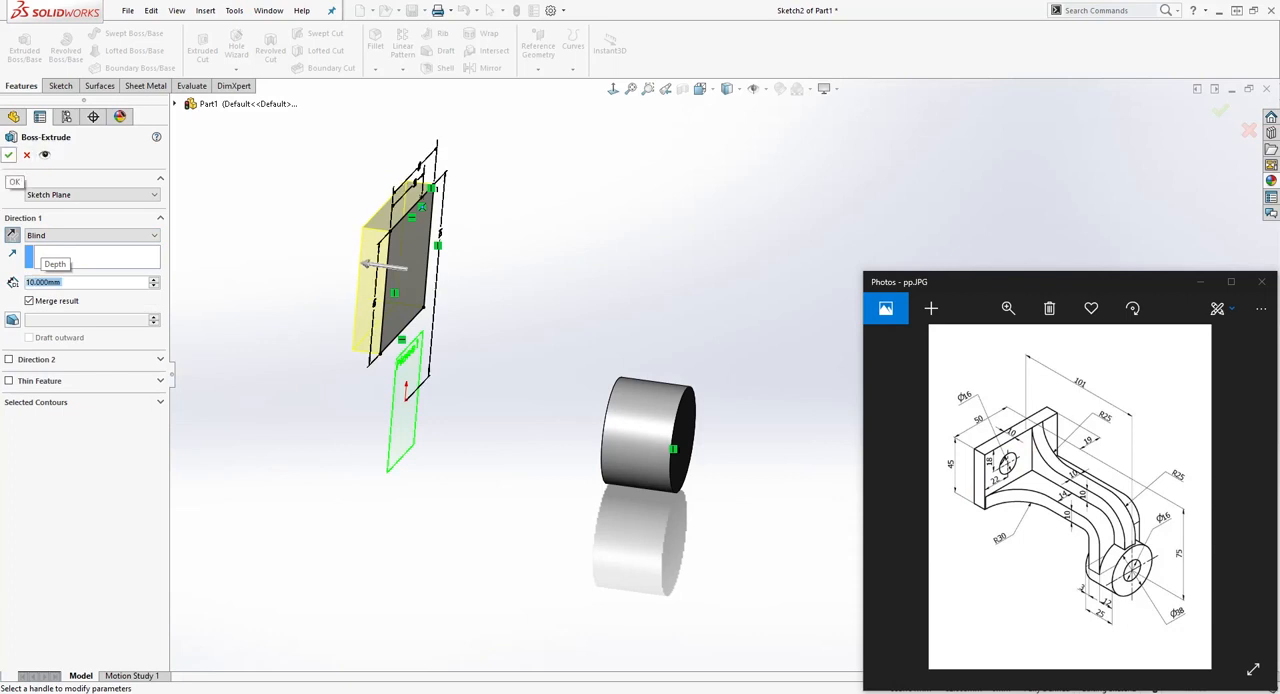
left_click(8, 154)
middle_click_drag(744, 332, 697, 349)
middle_click_drag(540, 343, 527, 320)
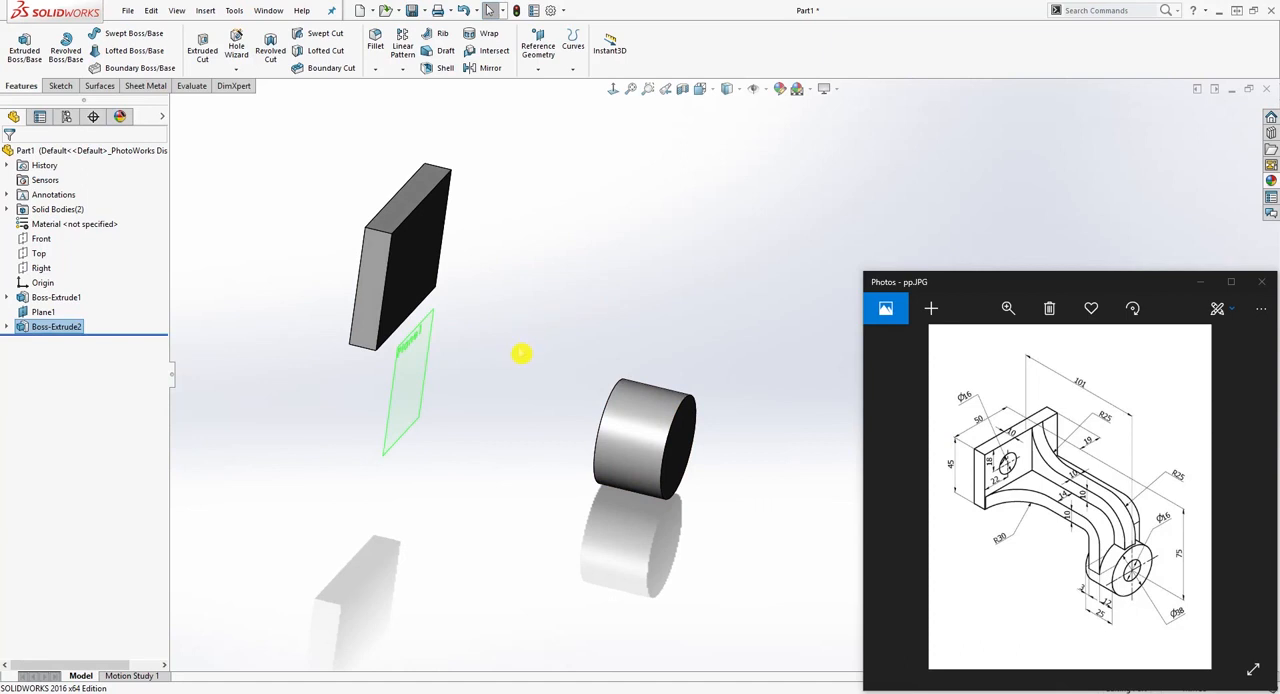
middle_click_drag(520, 353, 500, 354)
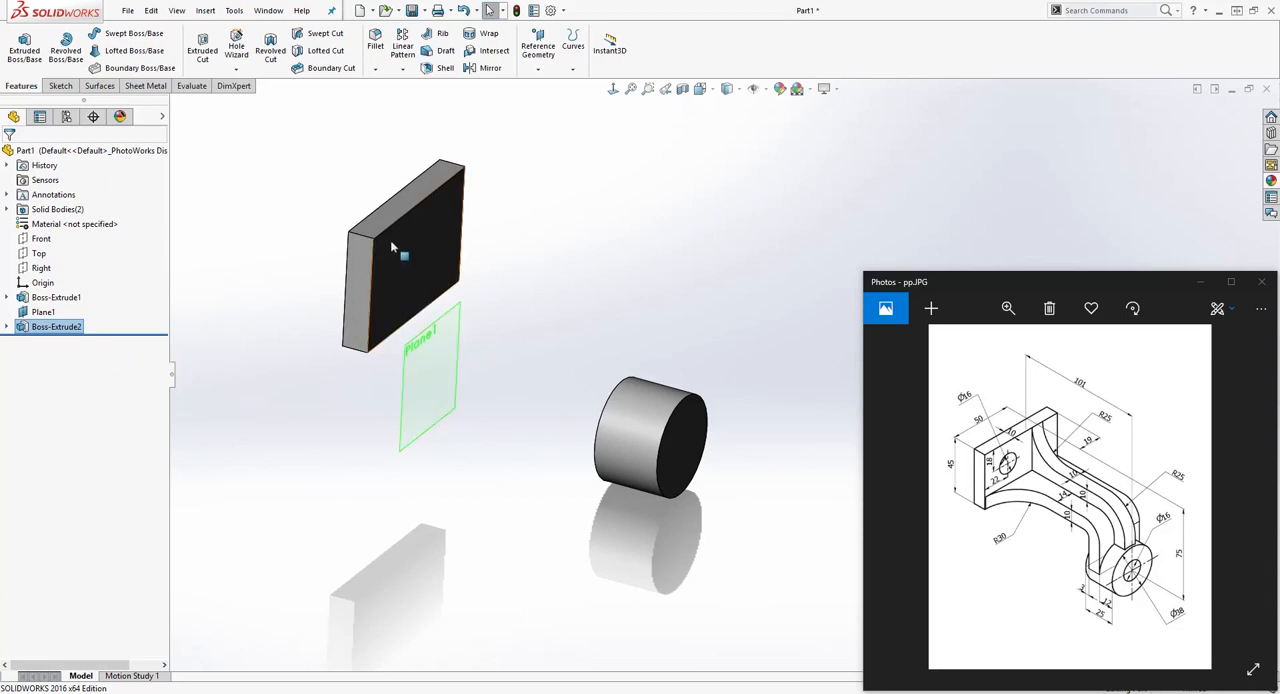
left_click(487, 328)
middle_click_drag(291, 466, 326, 428)
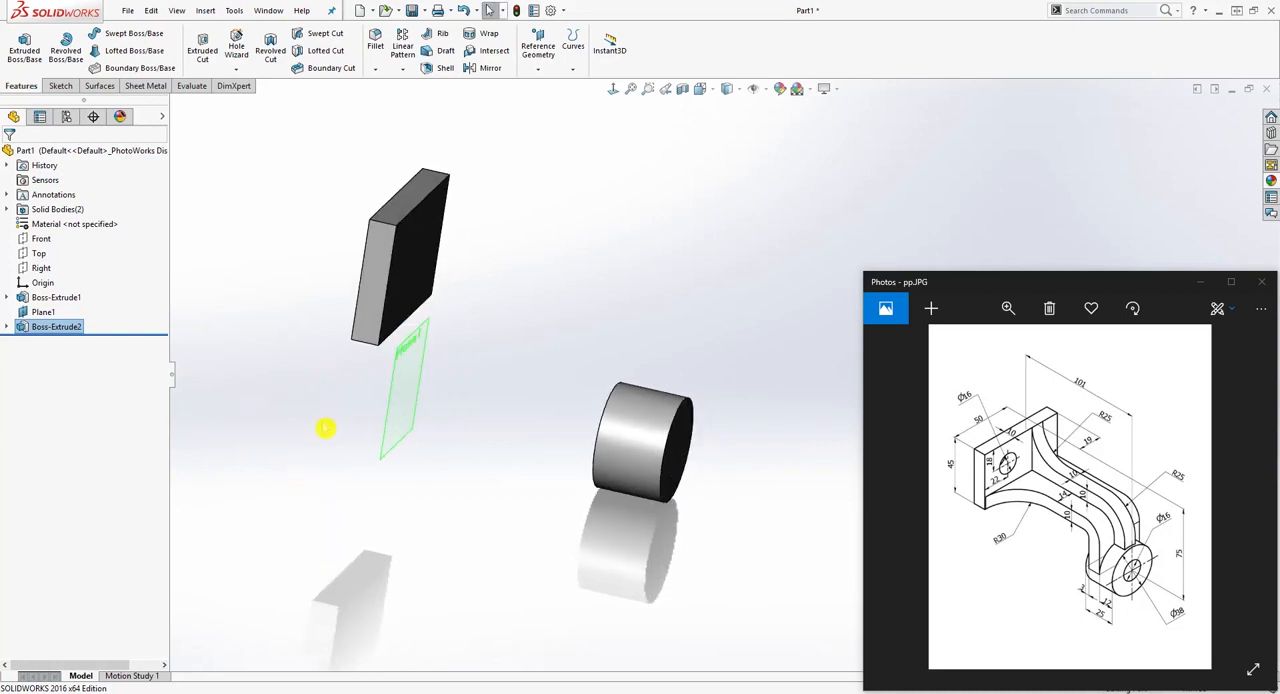
middle_click_drag(420, 453, 360, 440)
middle_click_drag(466, 429, 522, 424)
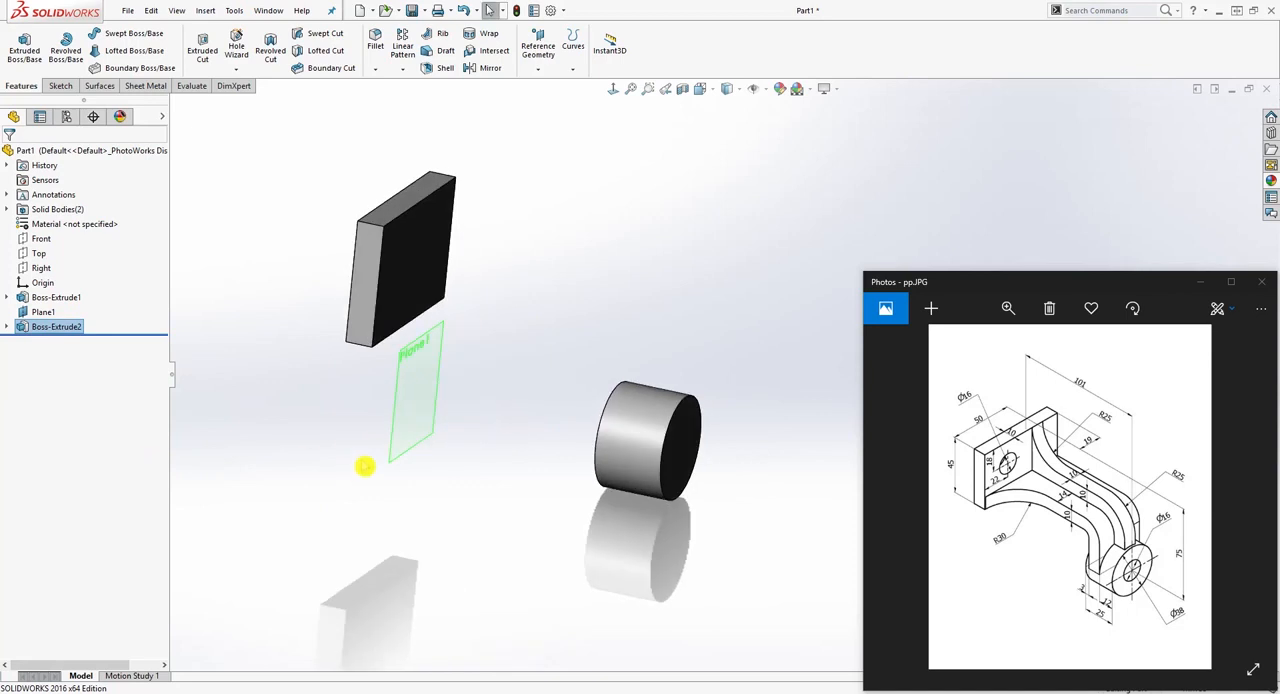
Step: Hide the offset reference plane Plane1
right_click(42, 316)
left_click(65, 297)
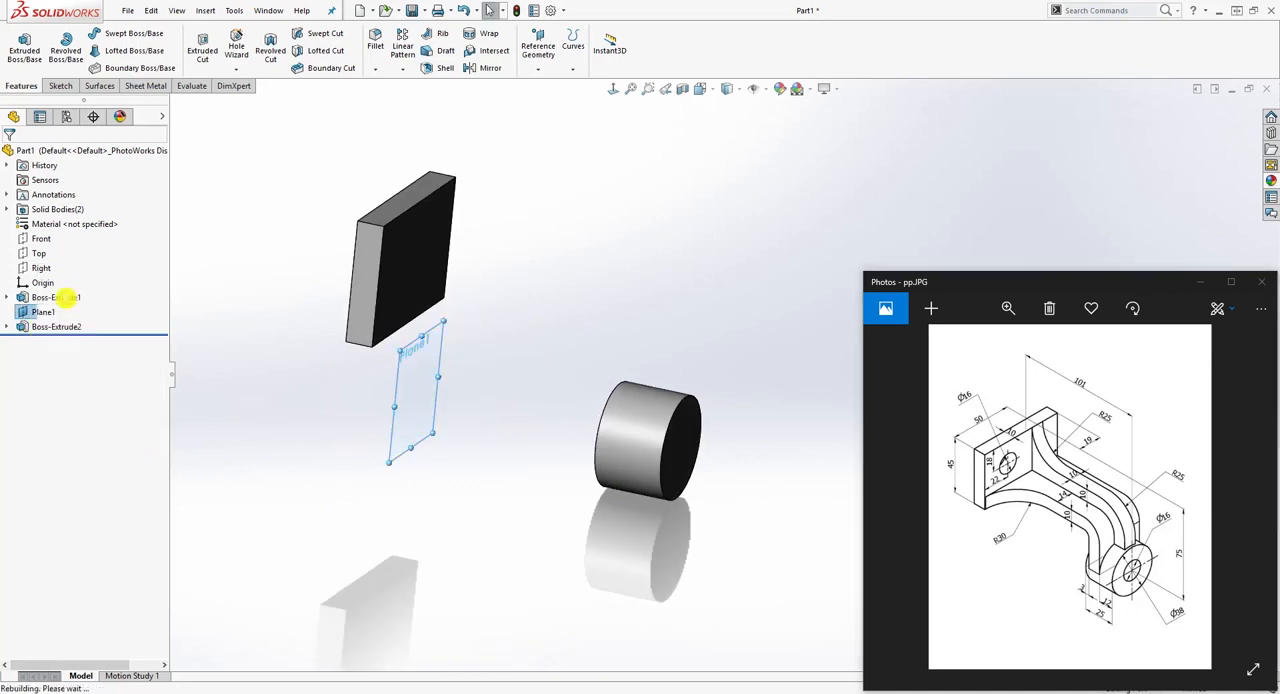
right_click(38, 314)
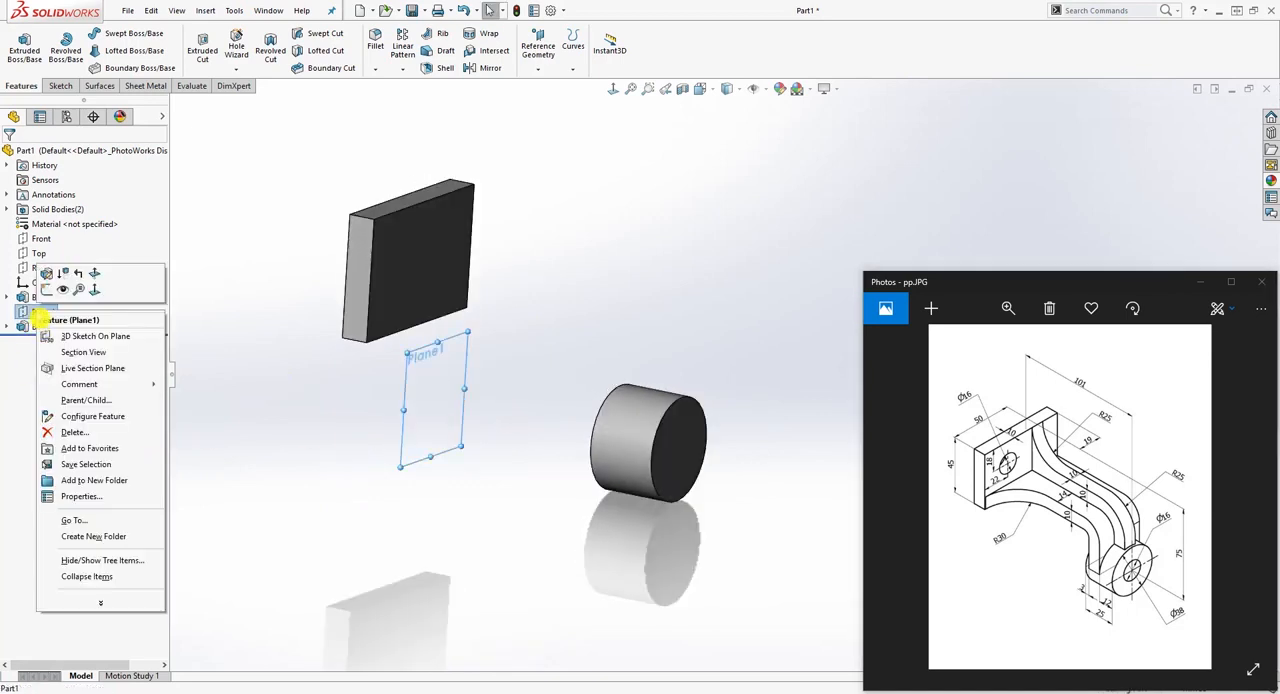
left_click(64, 290)
Step: Start a sketch on the Front plane and view it face-on with the plate and cylinder both in sight
middle_click_drag(263, 389, 750, 530)
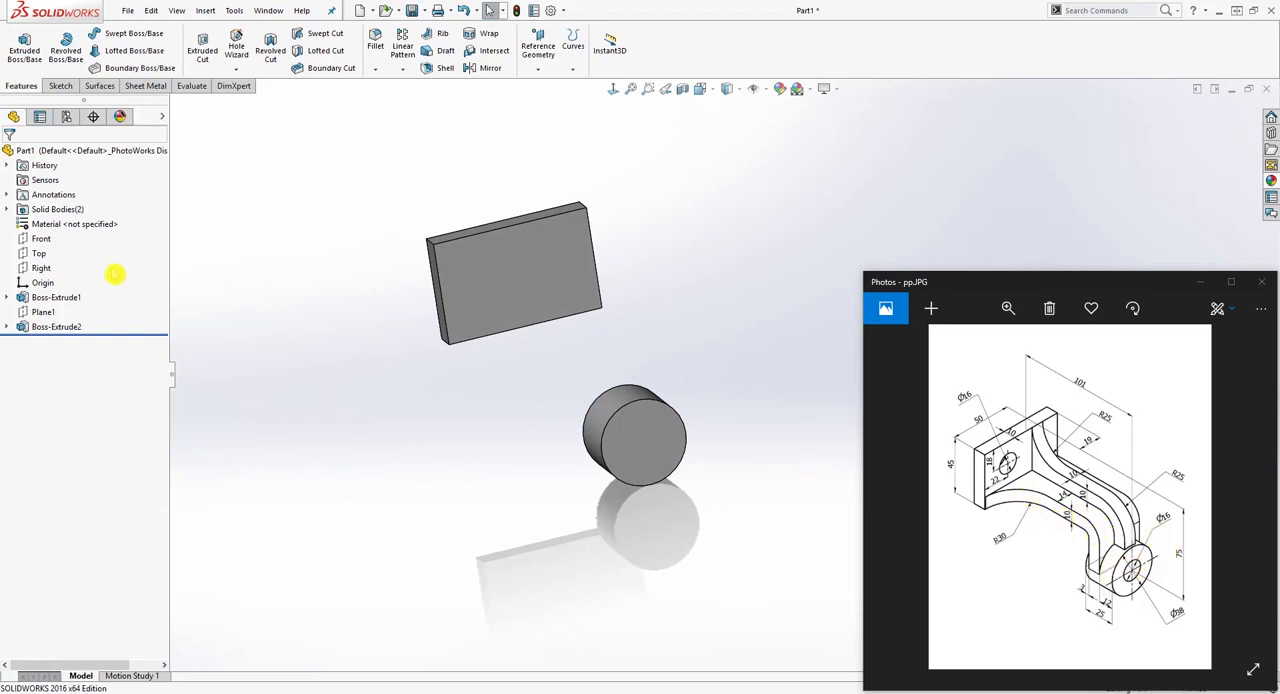
left_click(41, 239)
middle_click_drag(360, 380, 409, 461)
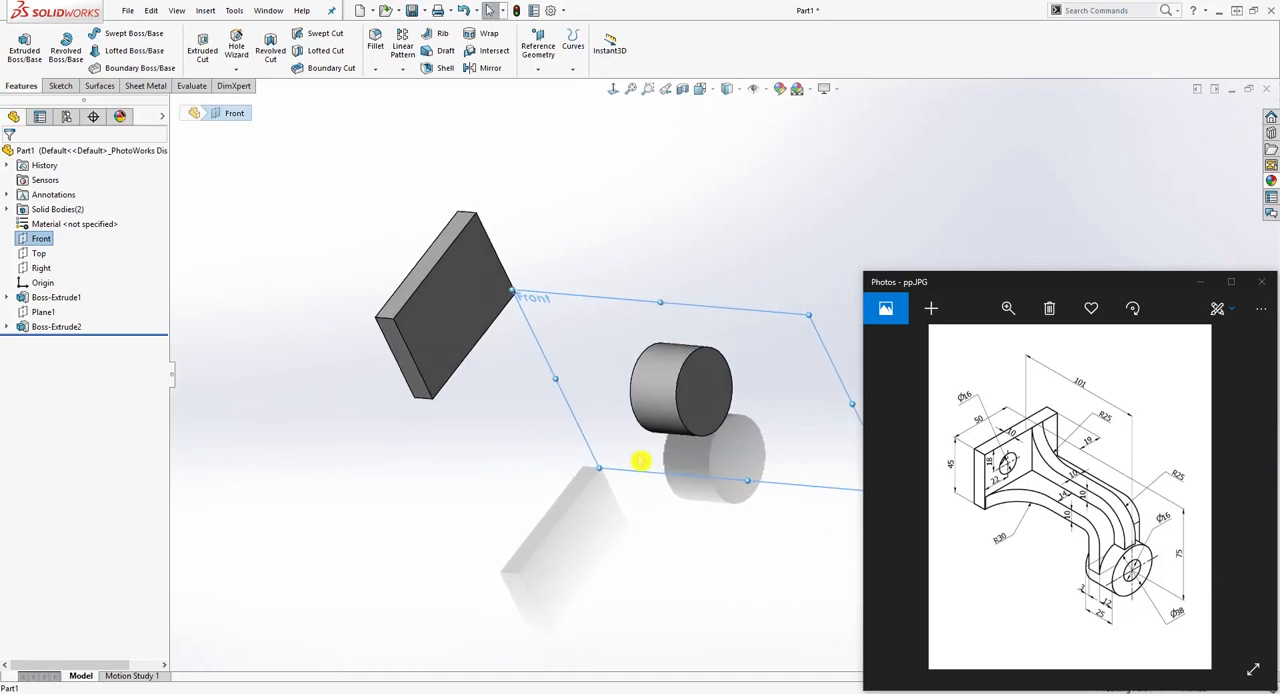
middle_click_drag(784, 376, 806, 323)
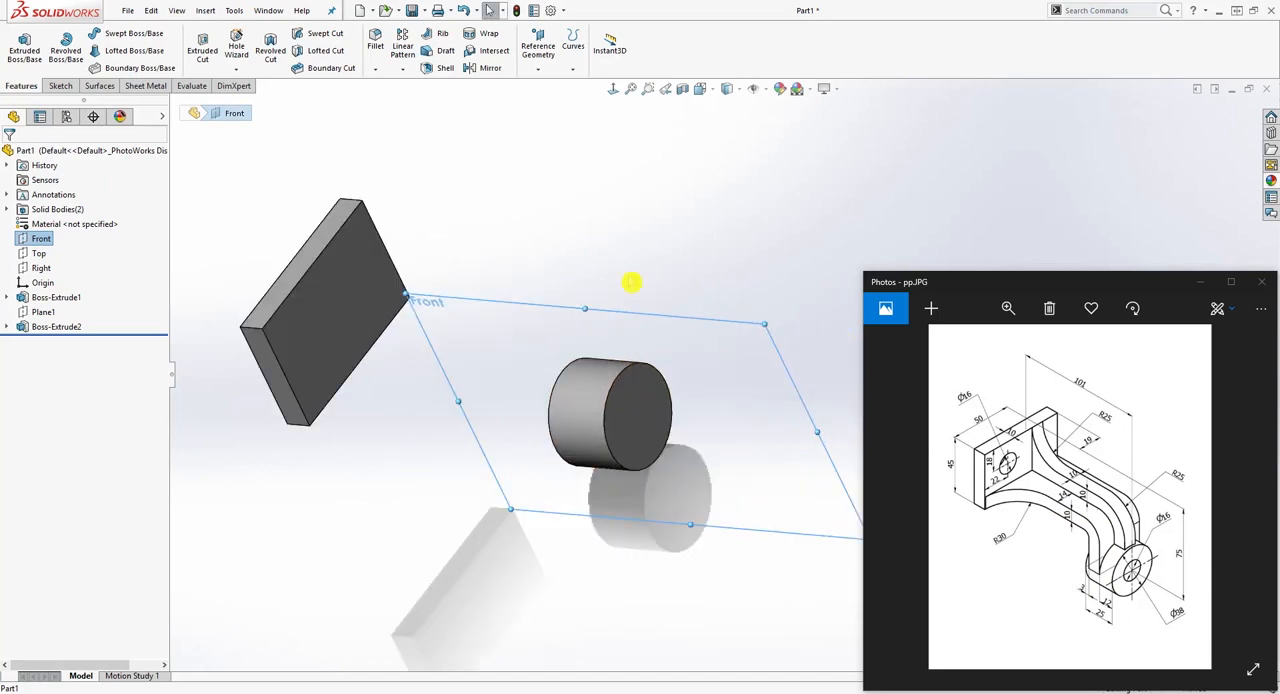
left_click(58, 86)
left_click(22, 44)
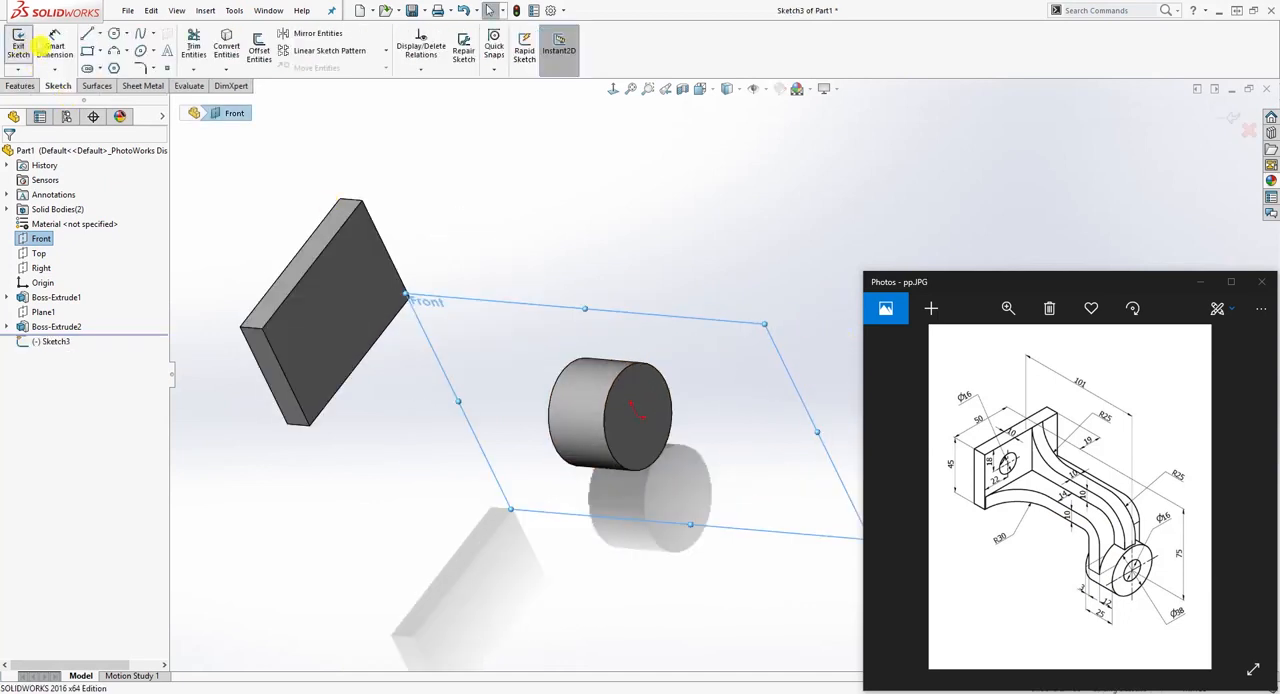
left_click(624, 97)
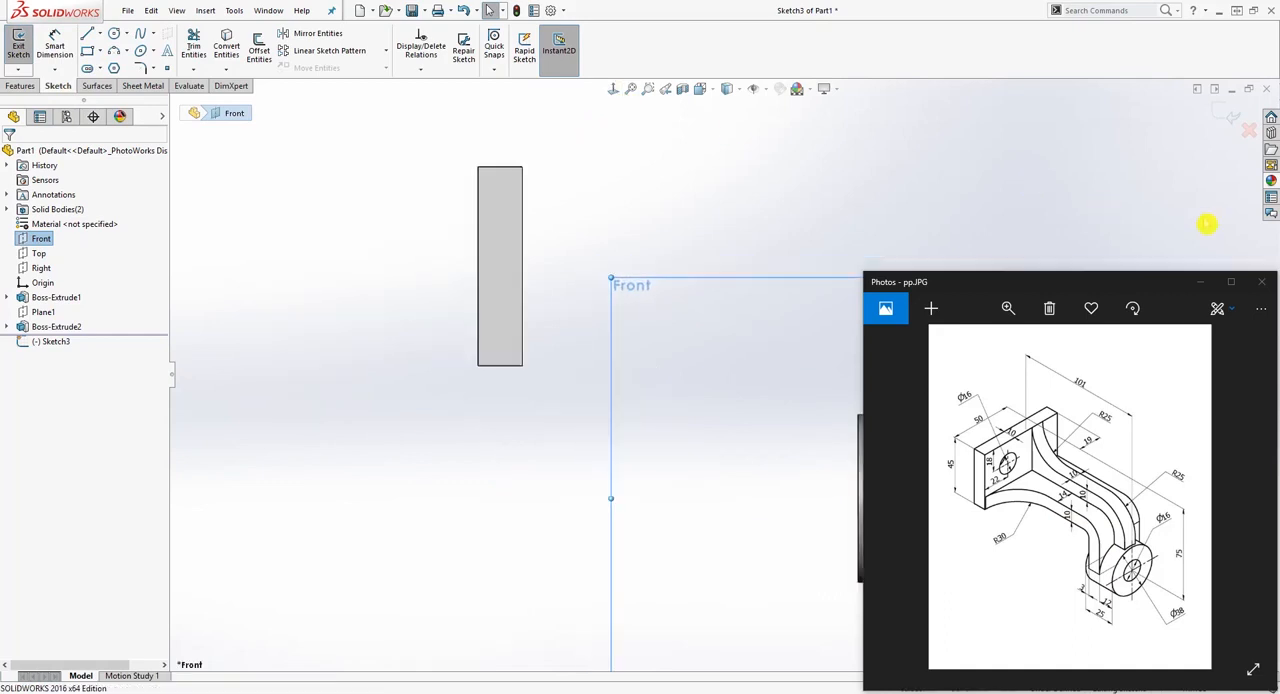
scroll(718, 552, "down", 1)
scroll(833, 436, "down", 3)
scroll(808, 430, "up", 3)
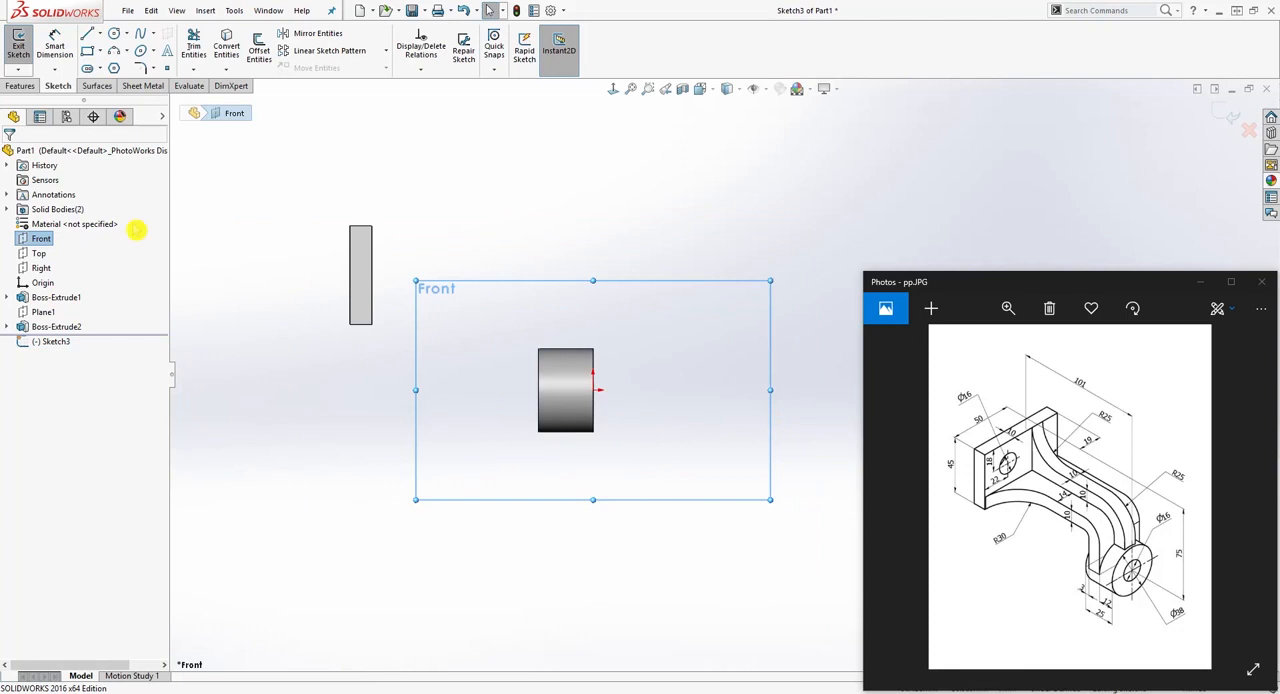
Step: Sketch a horizontal line from the plate's lower front corner to above the cylinder, continued by a vertical line about 30 mm down to axis height
left_click(87, 33)
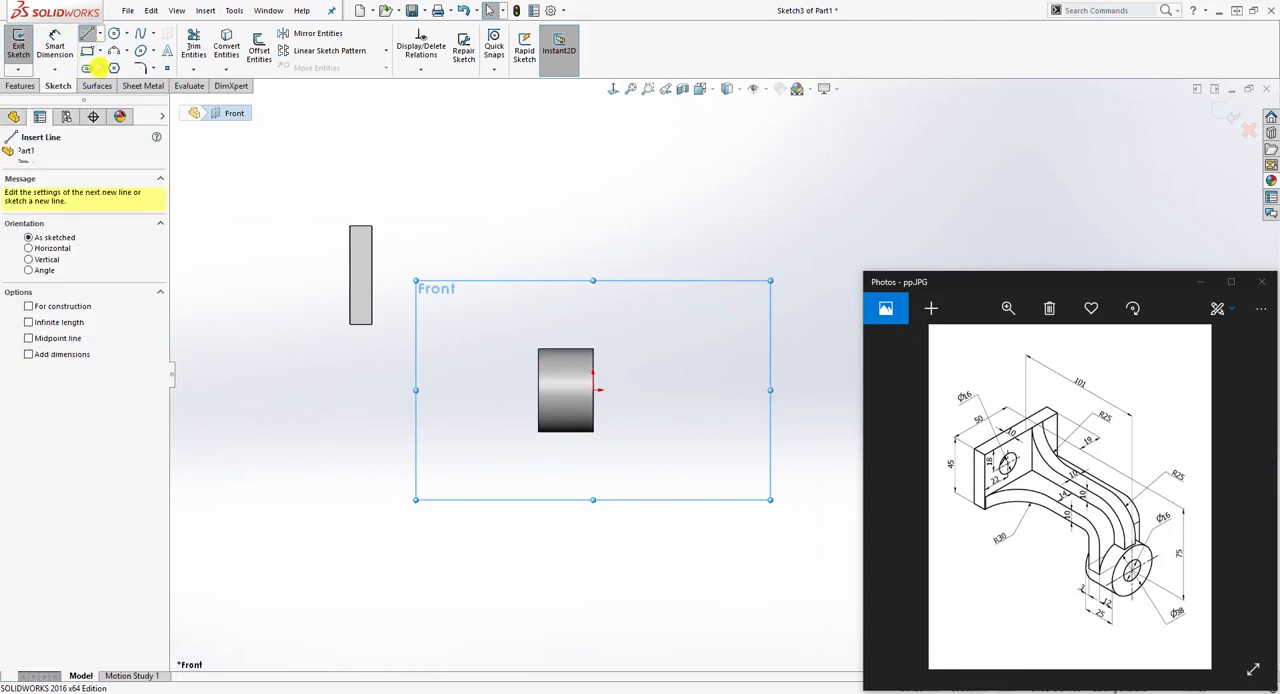
left_click(372, 324)
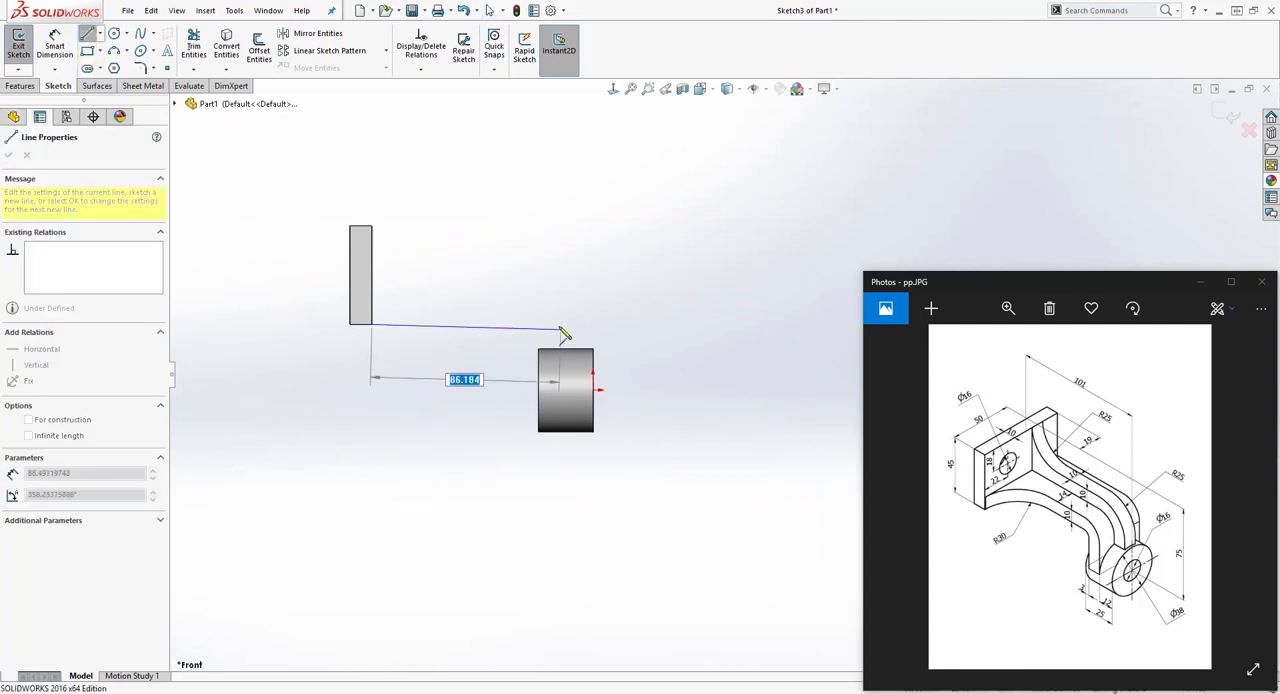
left_click(552, 324)
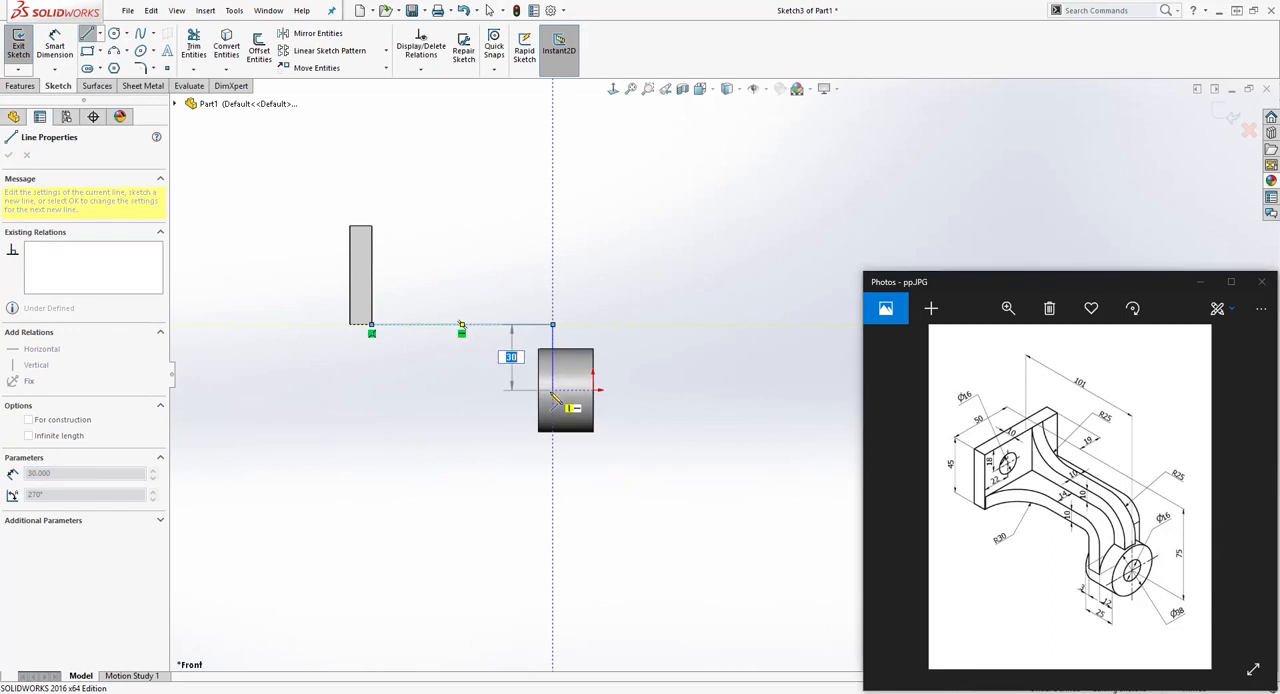
left_click(552, 390)
key("Escape")
scroll(638, 369, "down", 1)
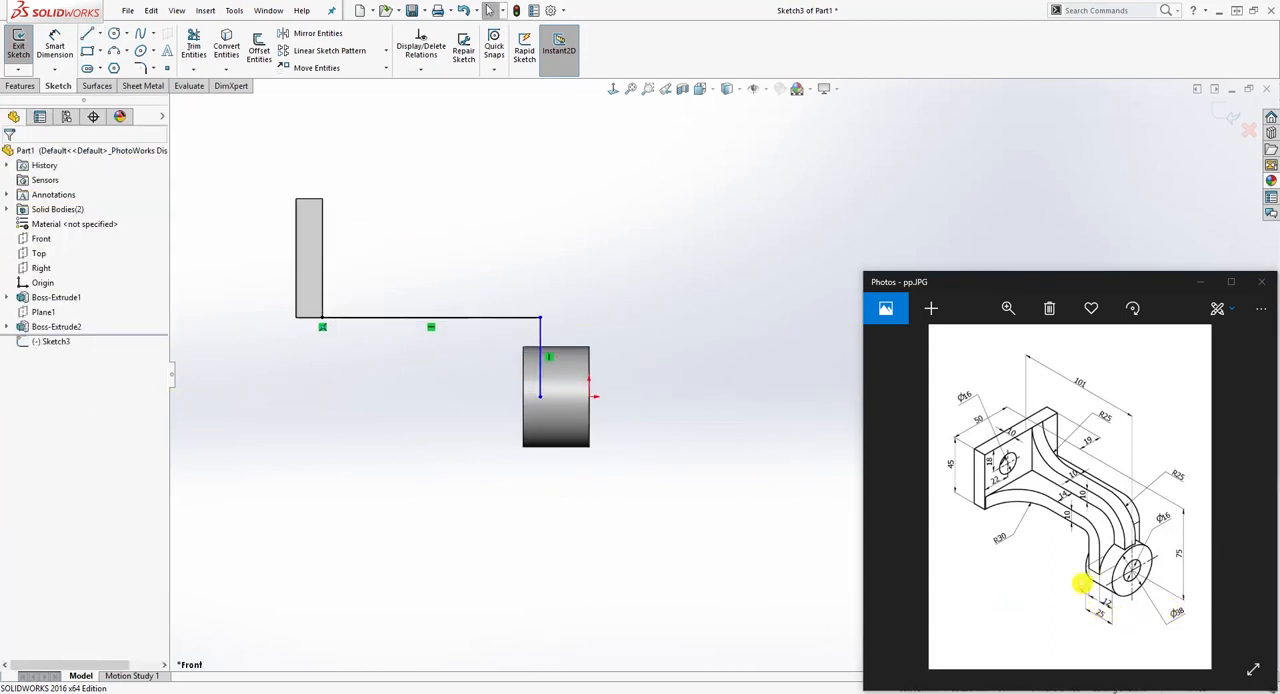
Step: Dimension the distance between the vertical line and the cylinder's plate-side face as 3 mm
right_click_drag(589, 568, 521, 402)
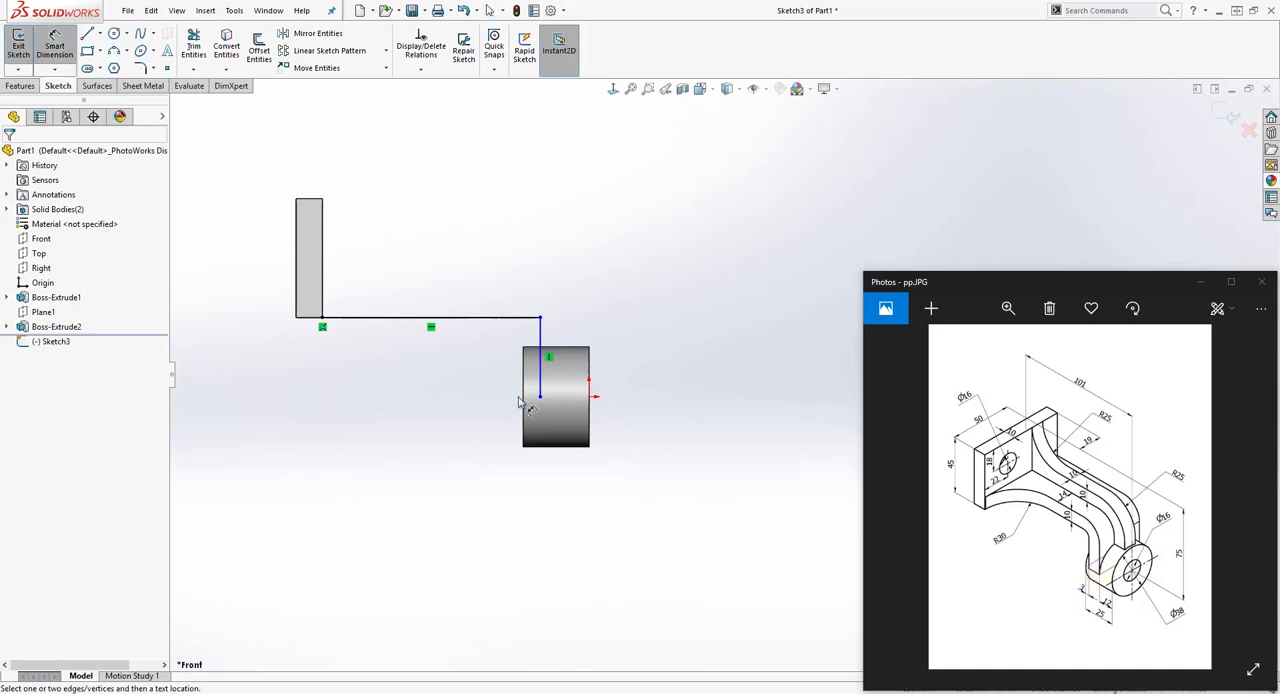
left_click(523, 400)
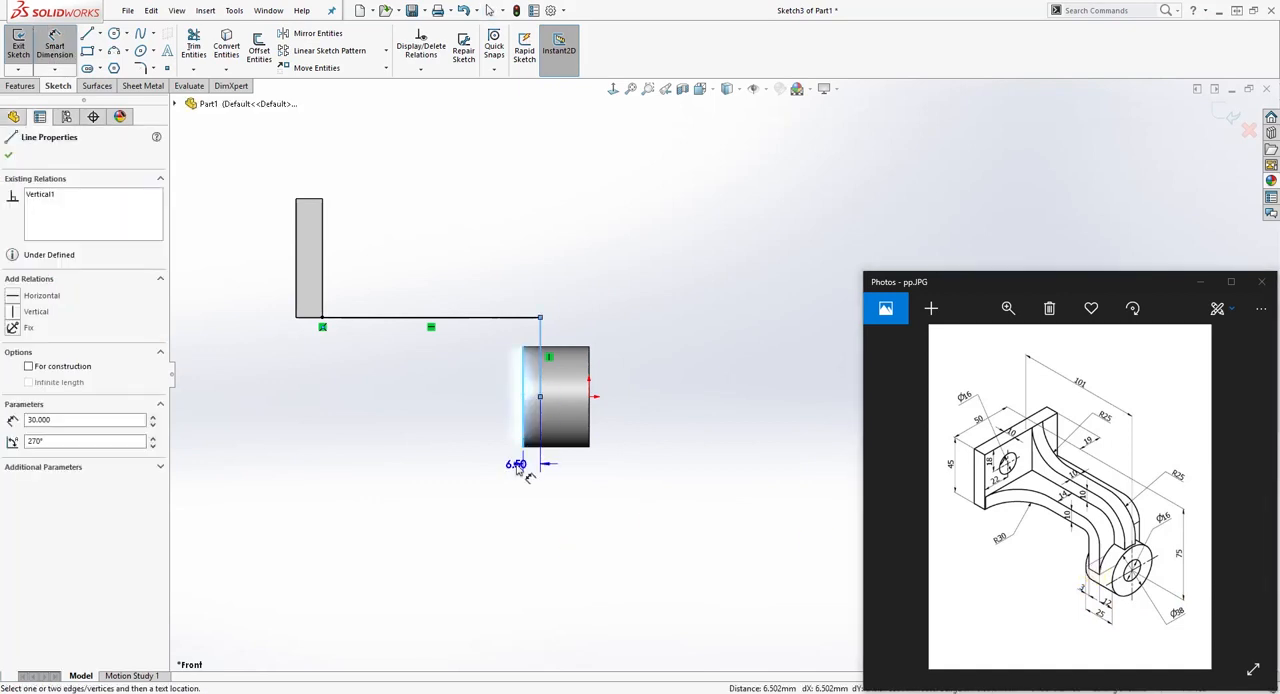
left_click(521, 484)
type("3")
key("Return")
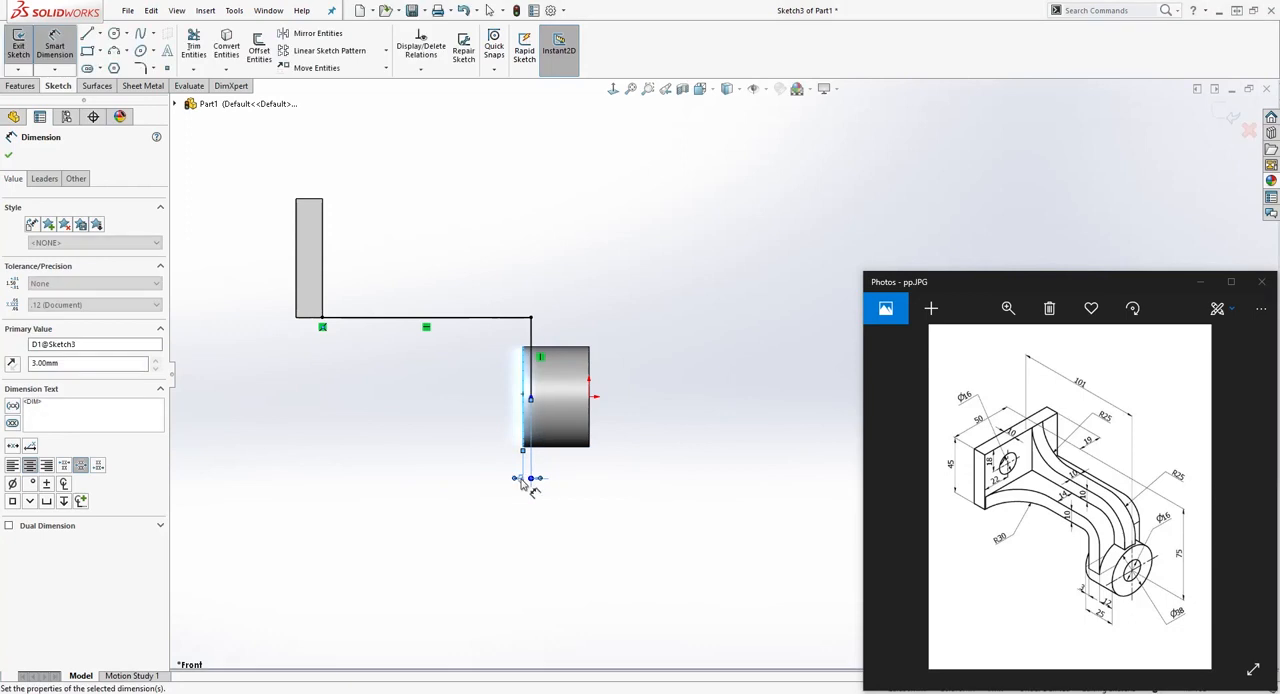
key("Escape")
Step: Make the vertical line's lower endpoint horizontal with the origin
scroll(506, 410, "down", 2)
left_click(628, 398)
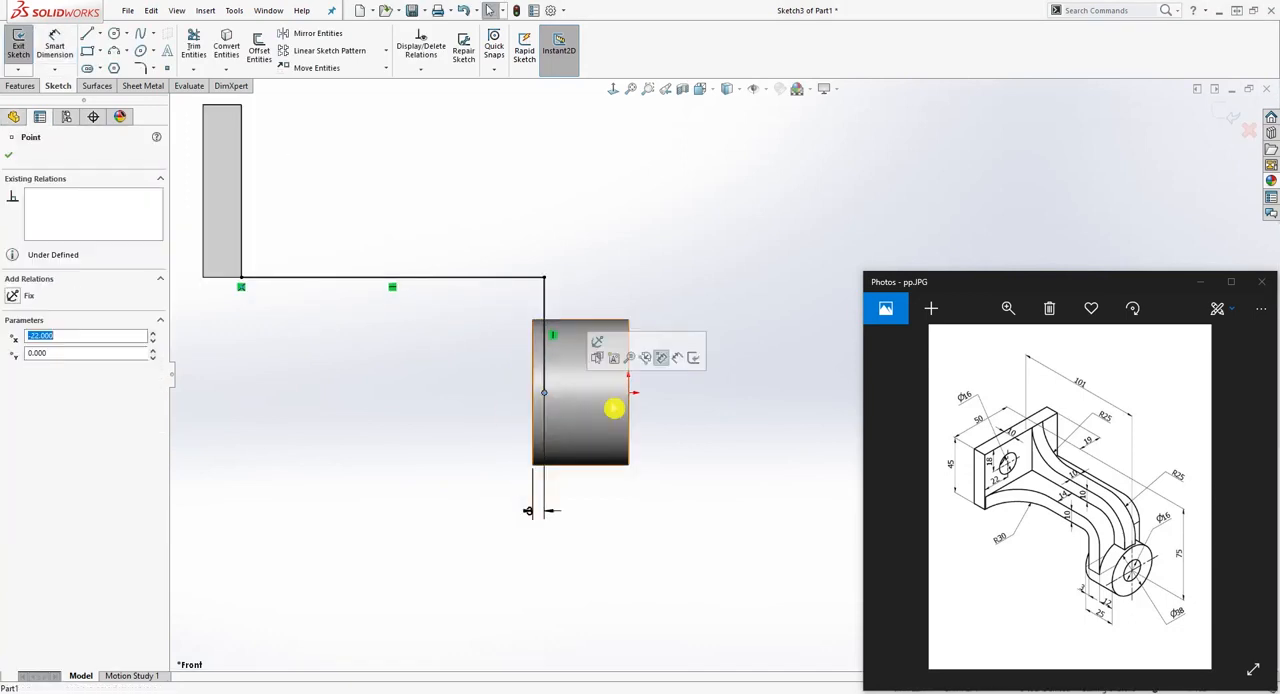
left_click(630, 395, "ctrl")
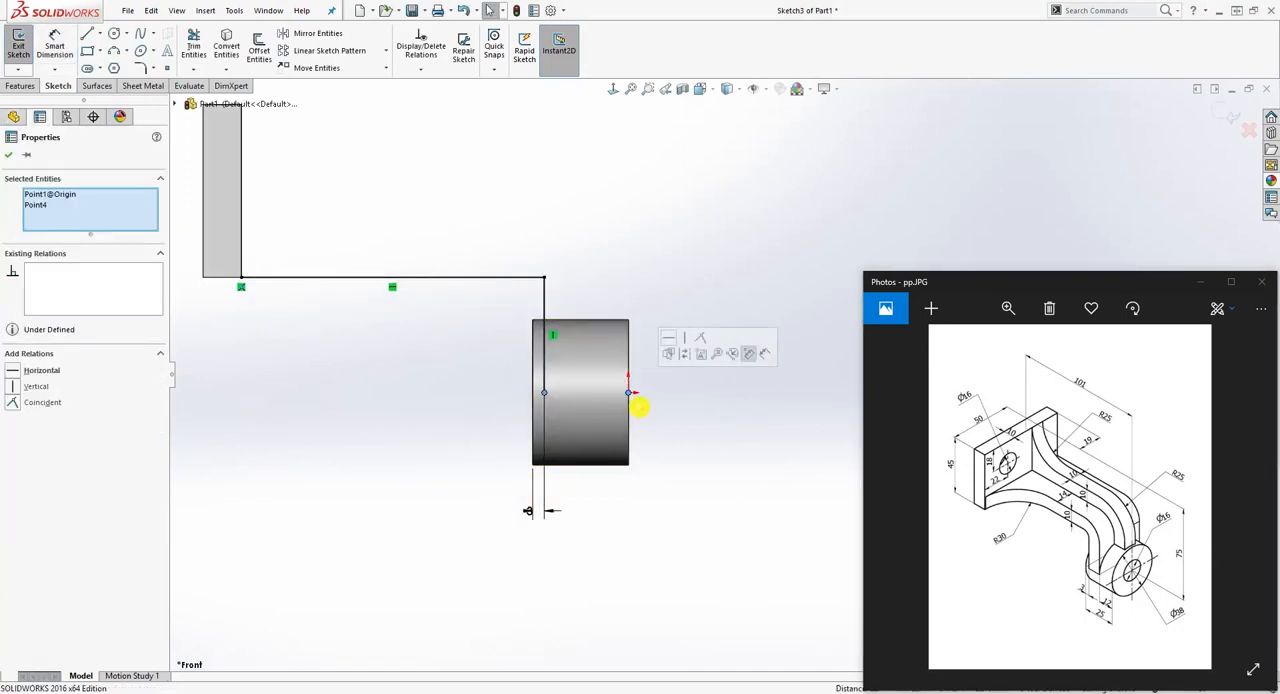
left_click(13, 372)
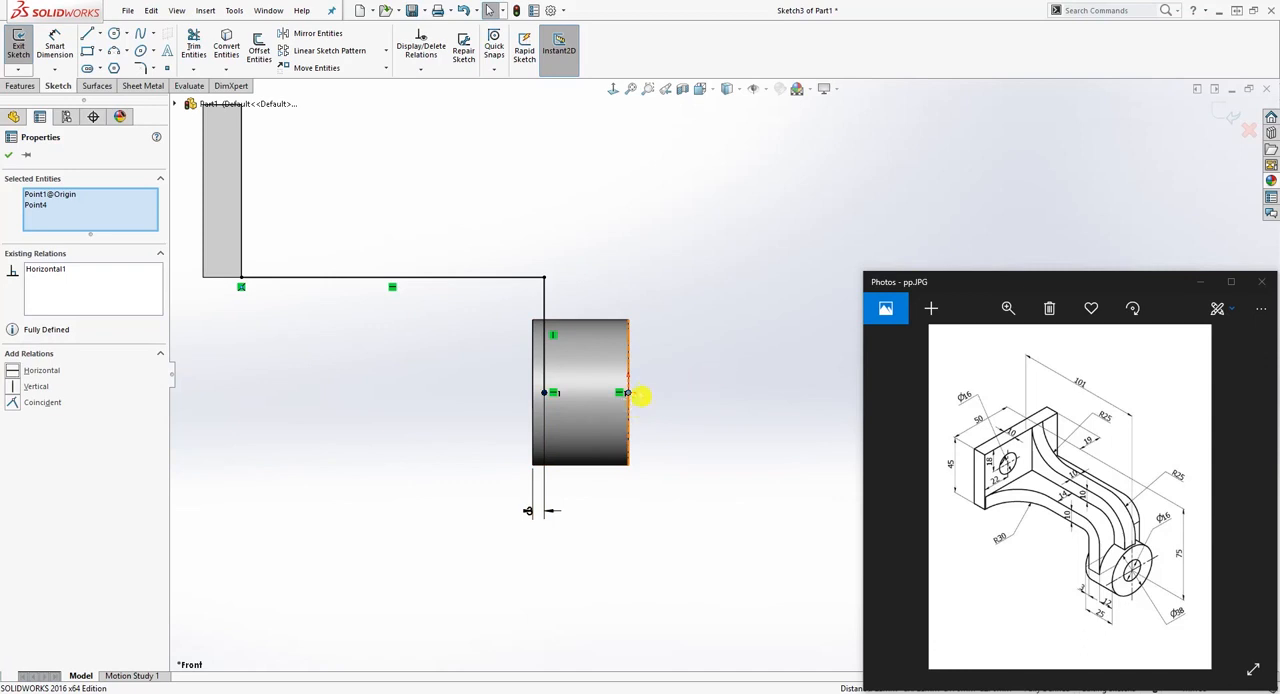
left_click(443, 358)
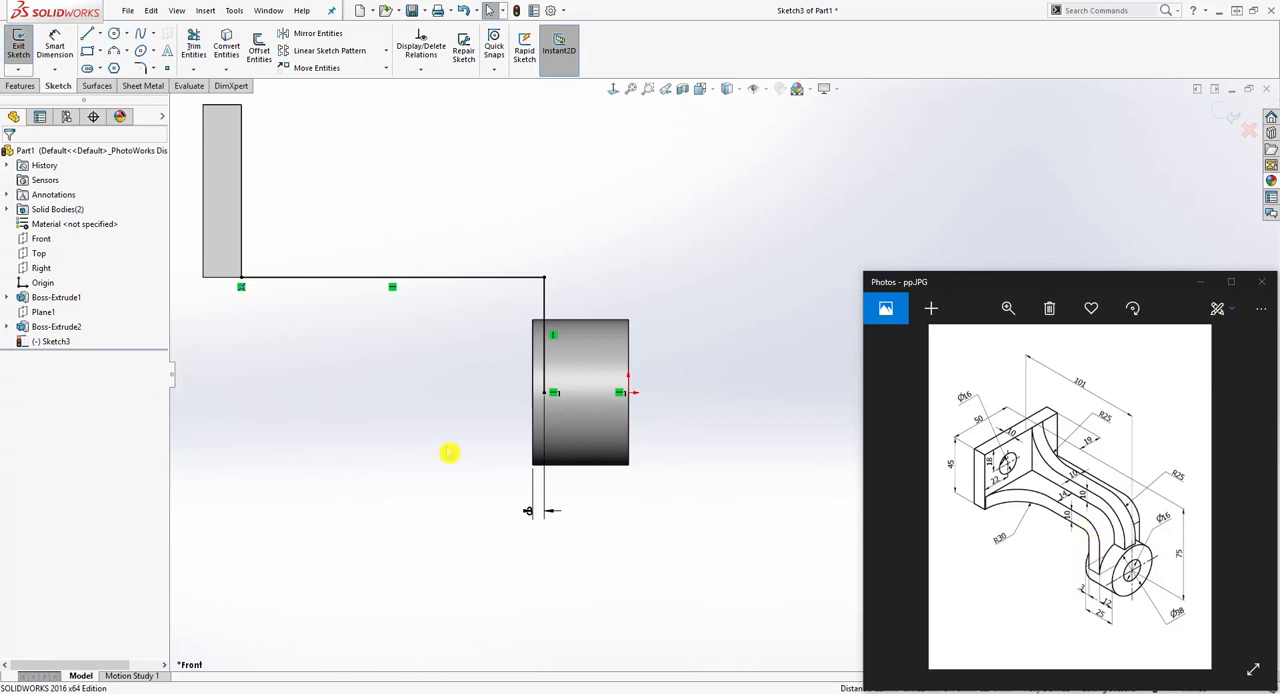
Step: Round the corner between the horizontal and vertical lines with a 5 mm sketch fillet
left_click(141, 68)
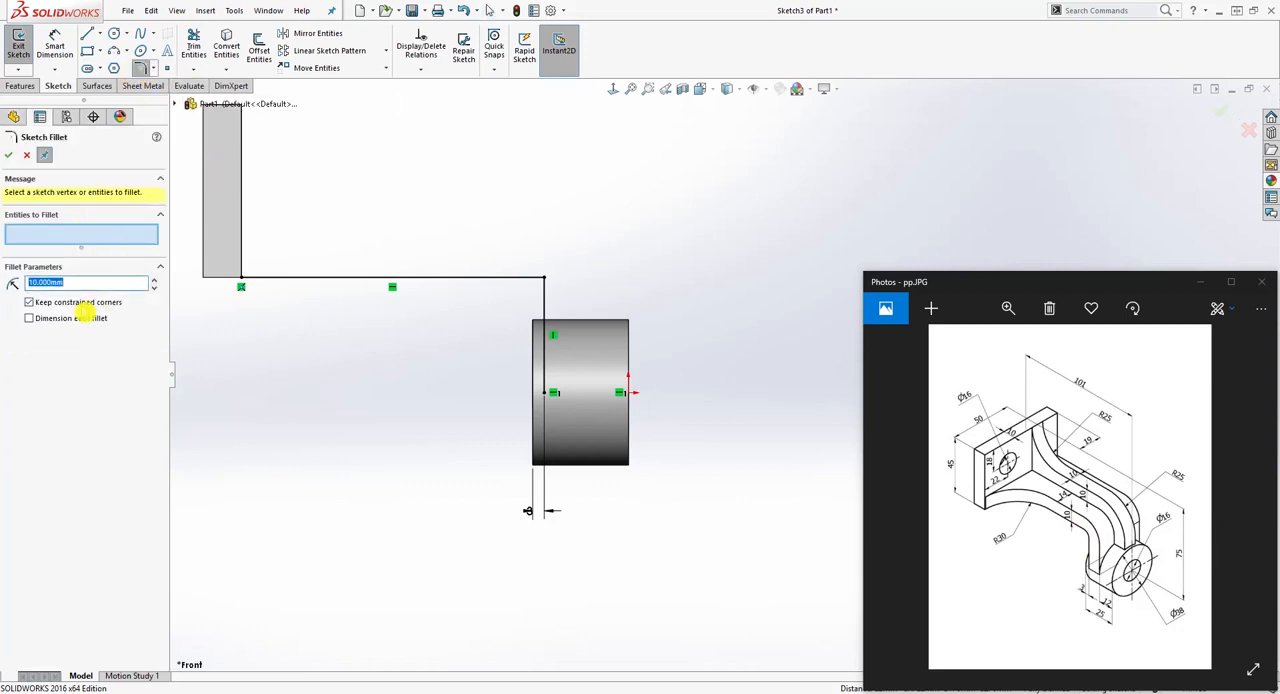
type("5")
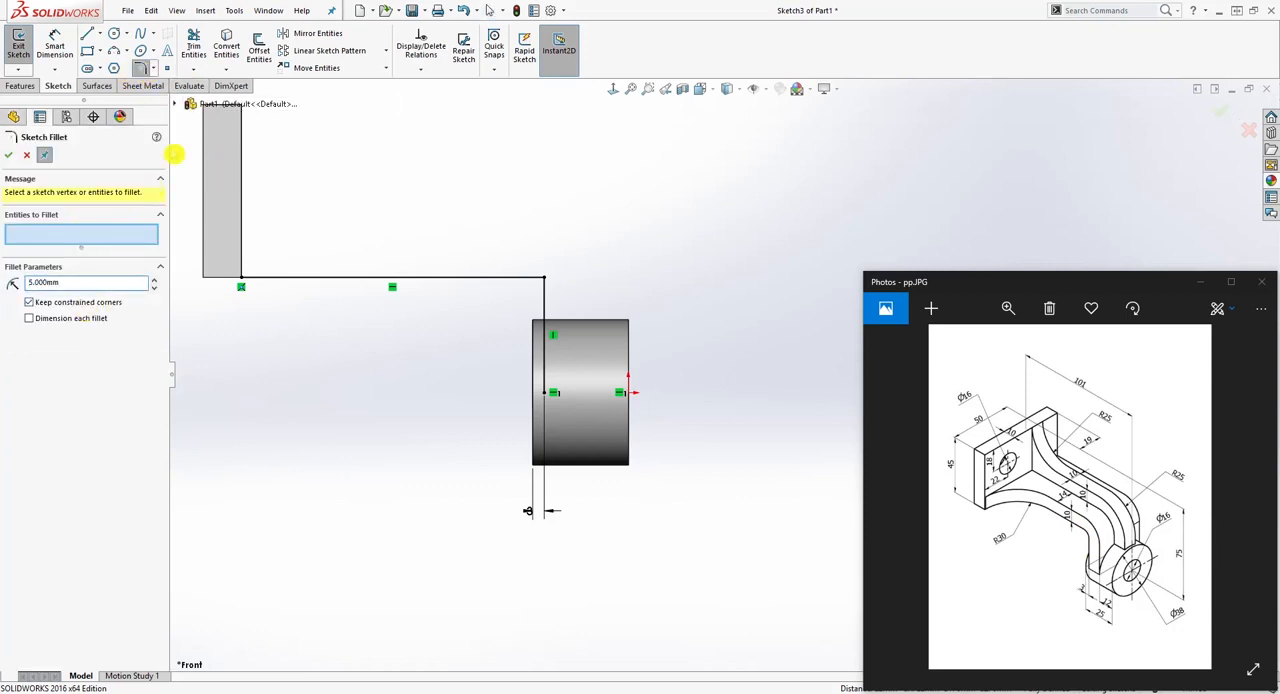
left_click(543, 280)
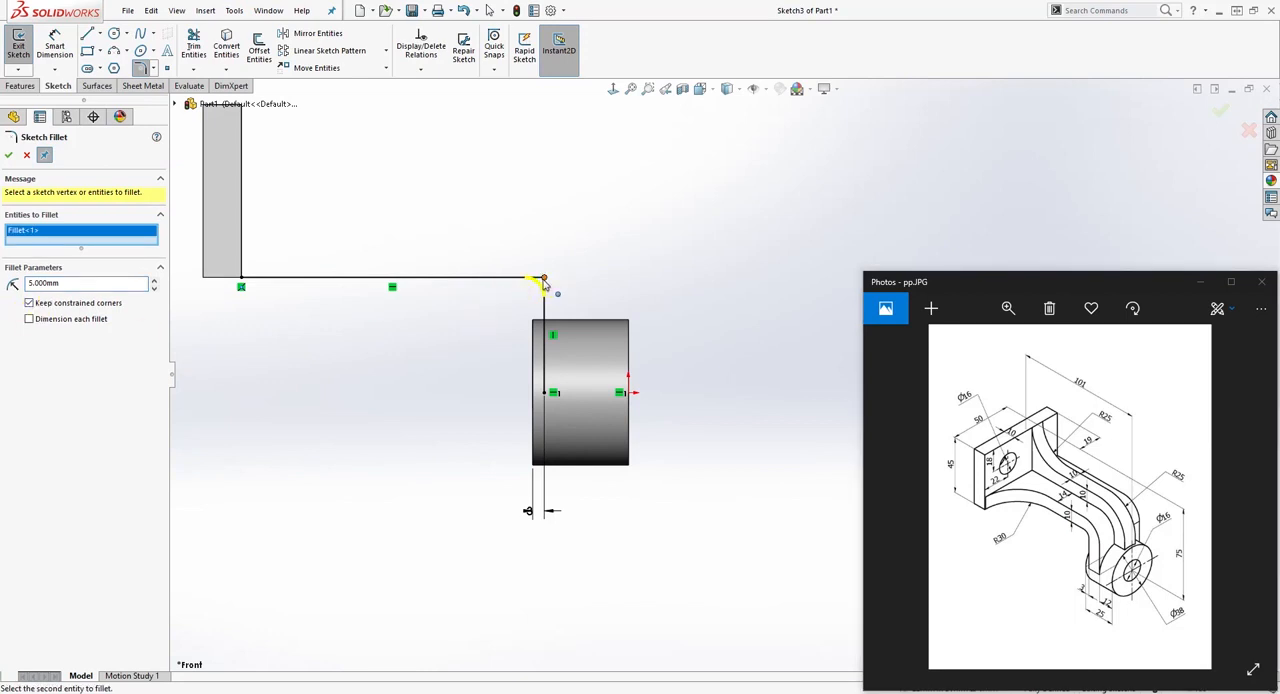
left_click(9, 155)
key("Escape")
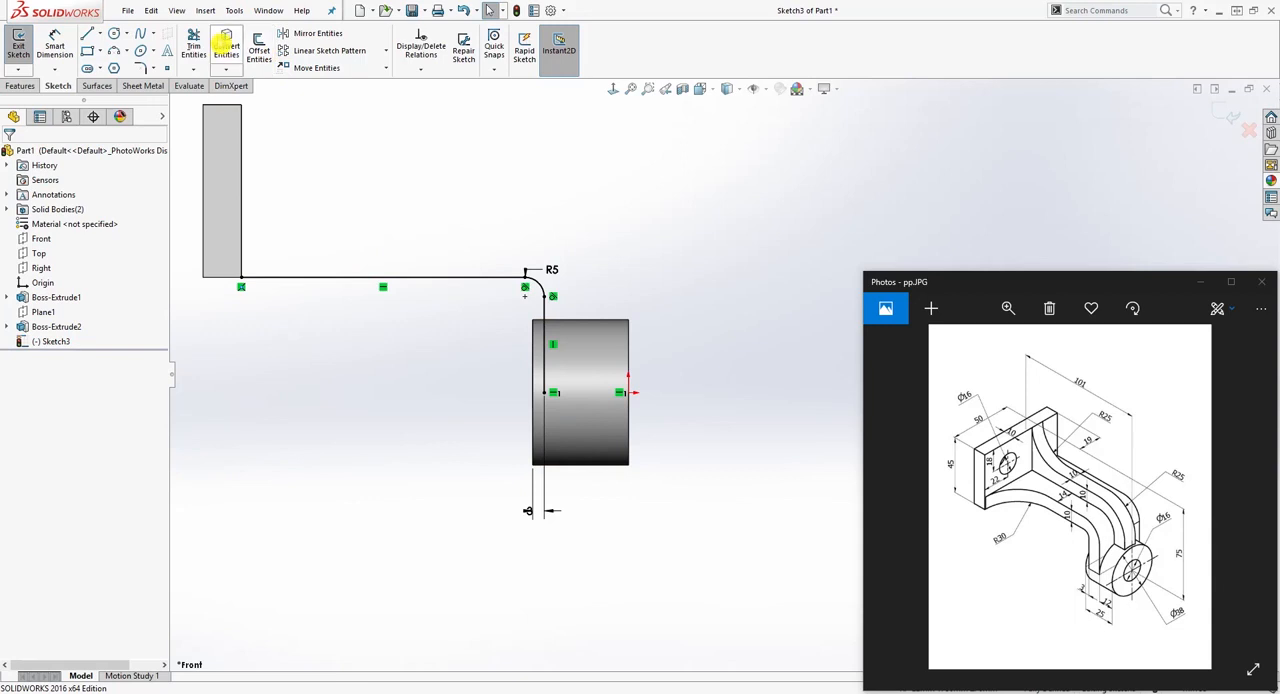
Step: Offset the whole line-and-arc chain by 10 mm in the reversed direction, above and outside the original profile
left_click(258, 48)
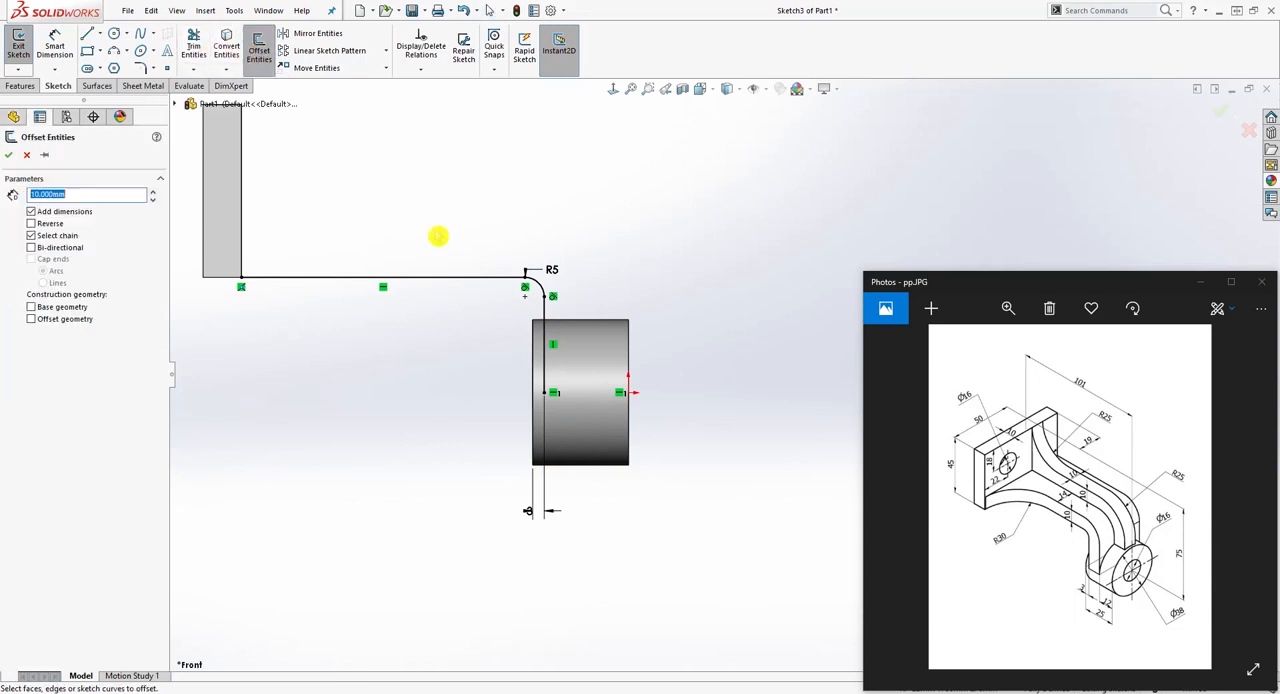
left_click(456, 281)
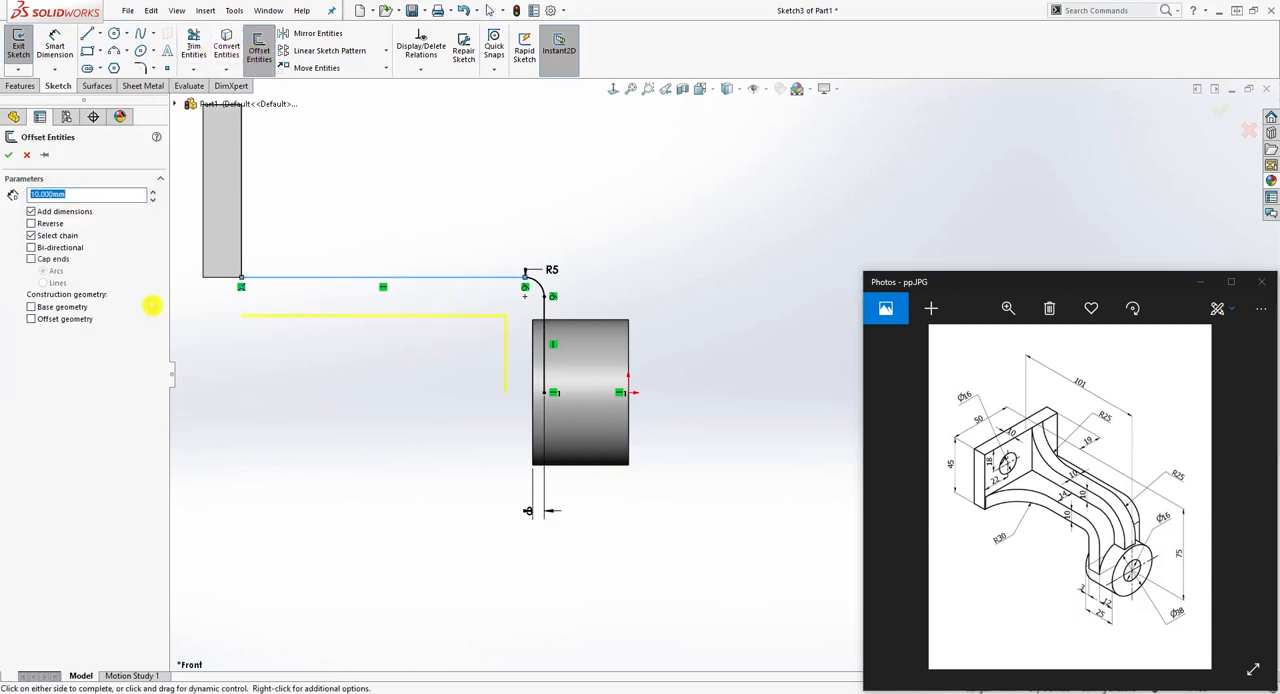
left_click(33, 224)
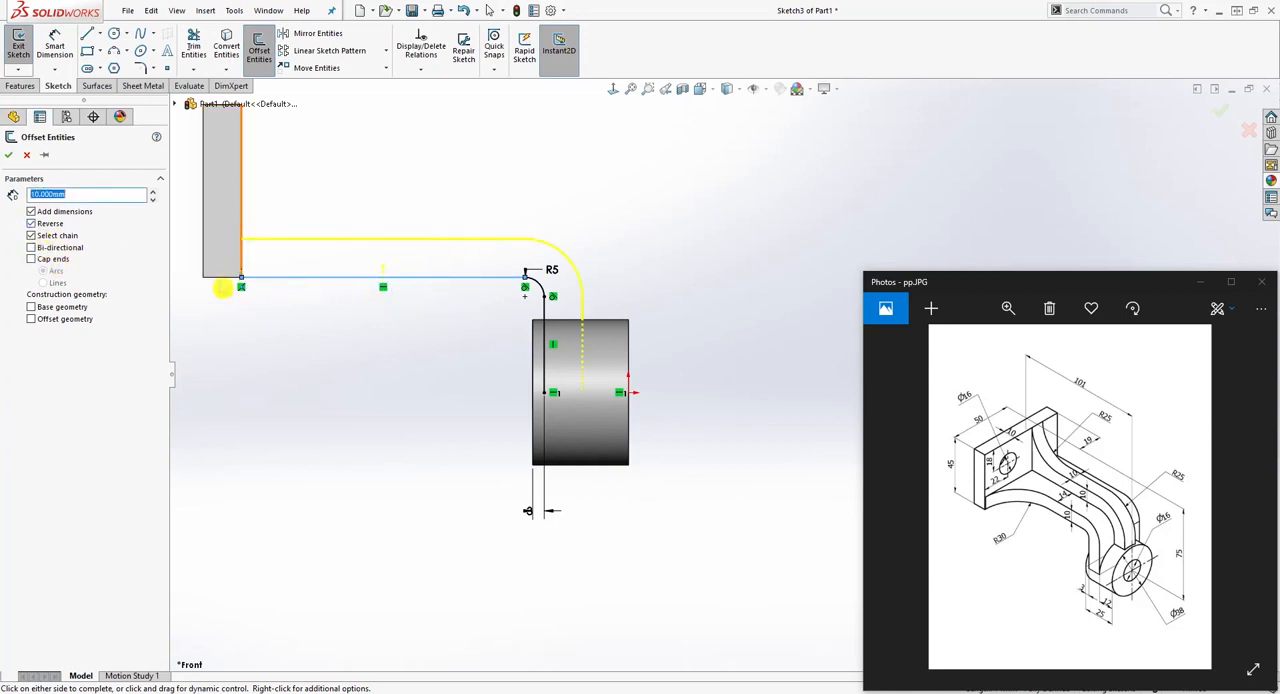
left_click(31, 235)
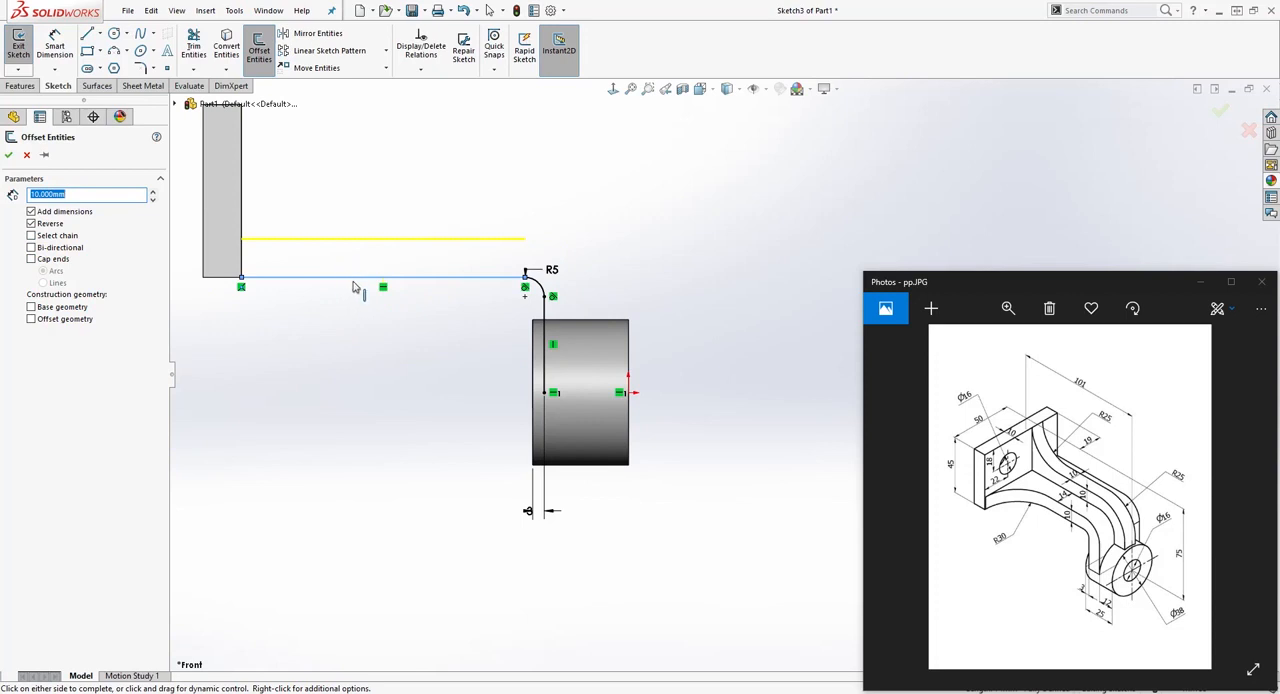
left_click(32, 237)
left_click(10, 156)
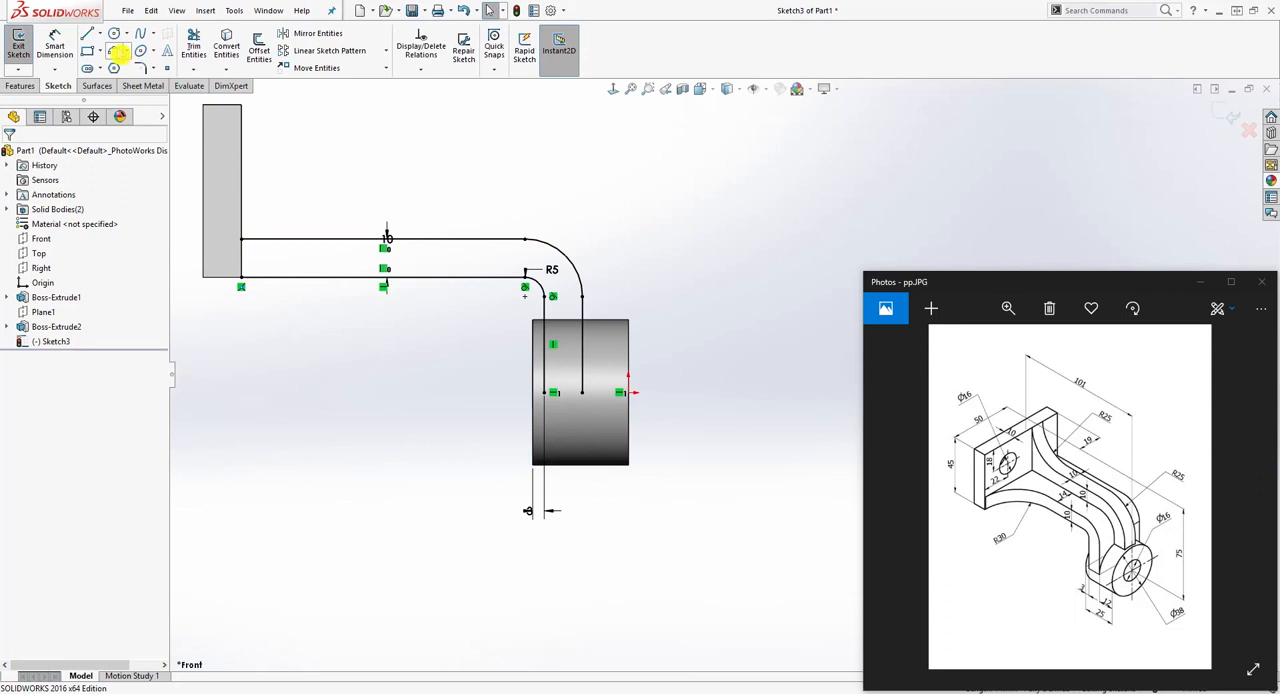
Step: Try to dimension the radius of the offset profile's outer arc
left_click(57, 42)
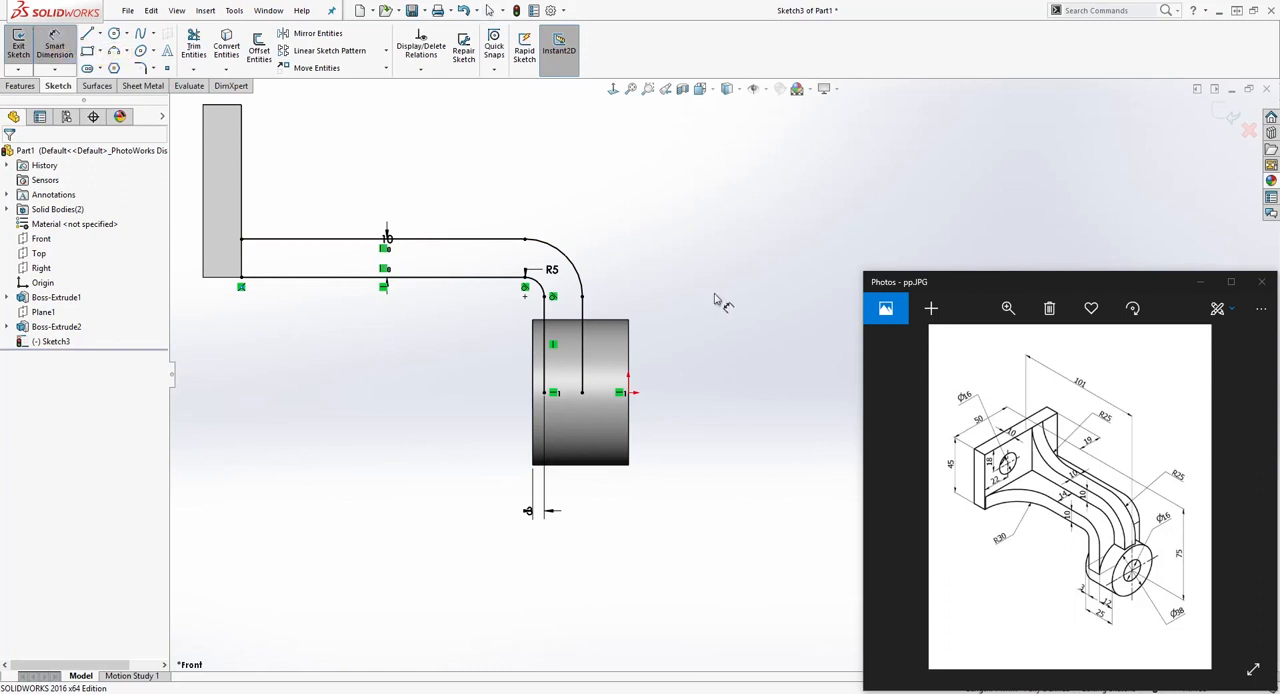
left_click(566, 256)
left_click(645, 212)
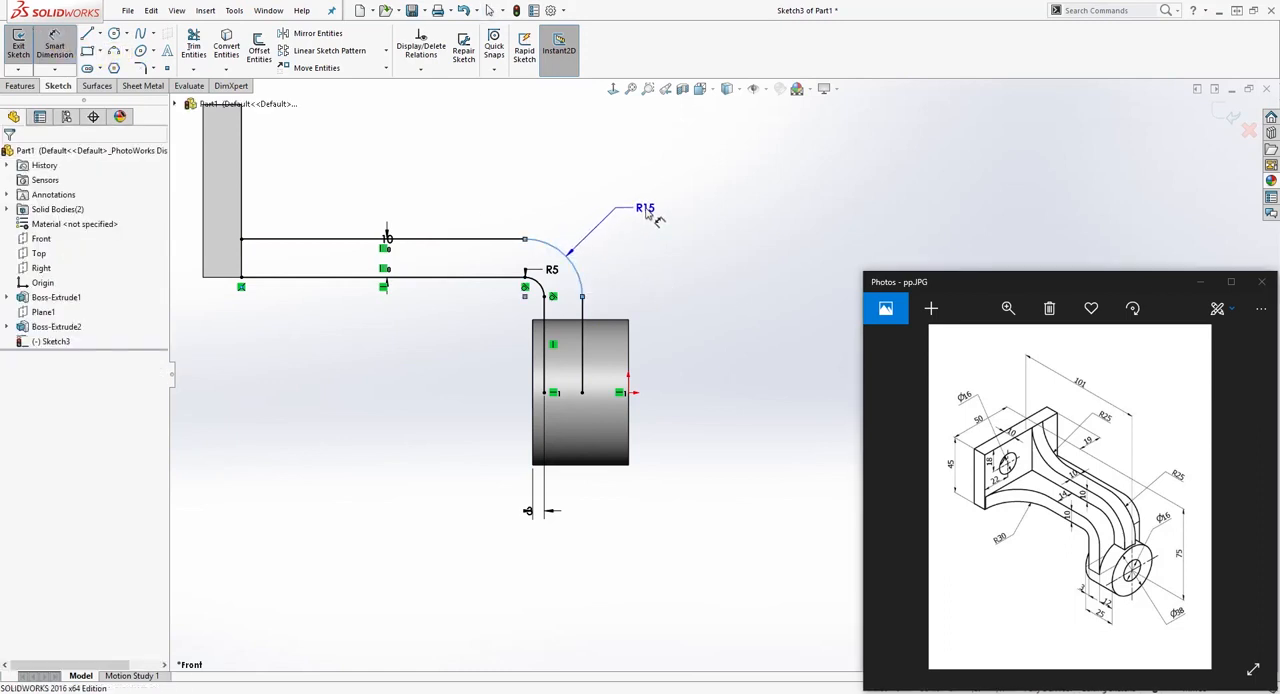
key("Return")
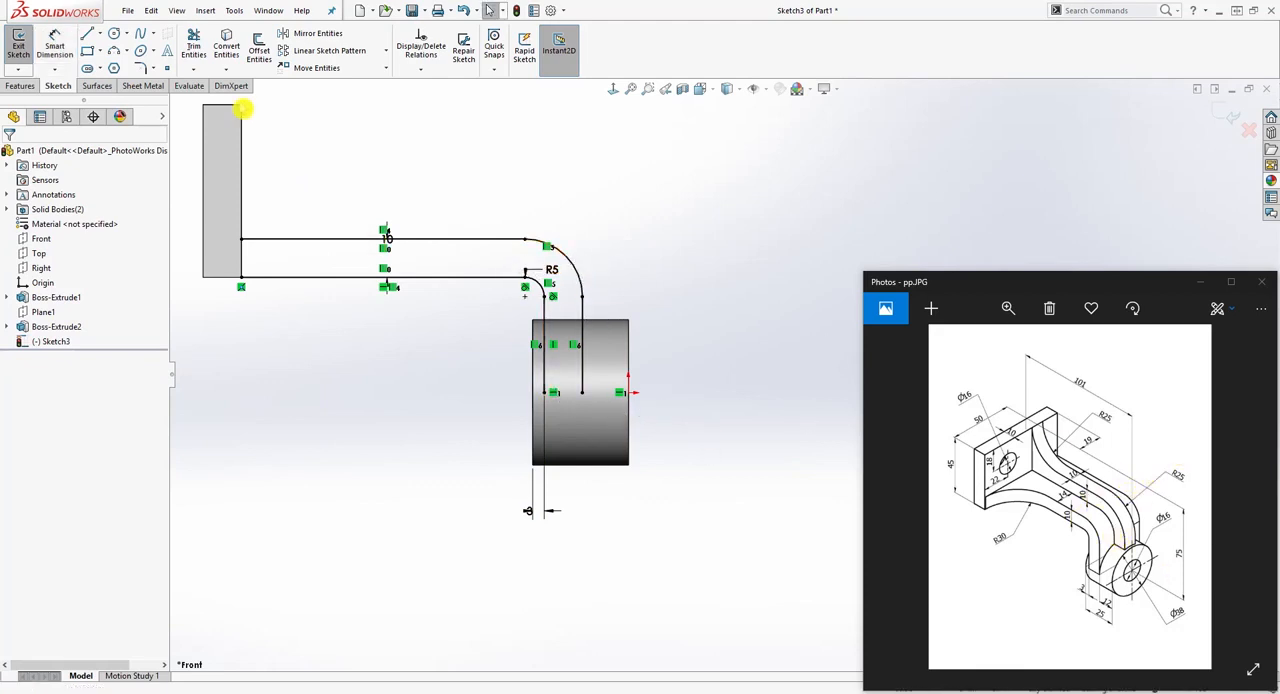
Step: Close the arm profile with a vertical line at the plate and a horizontal line inside the cylinder
left_click(88, 33)
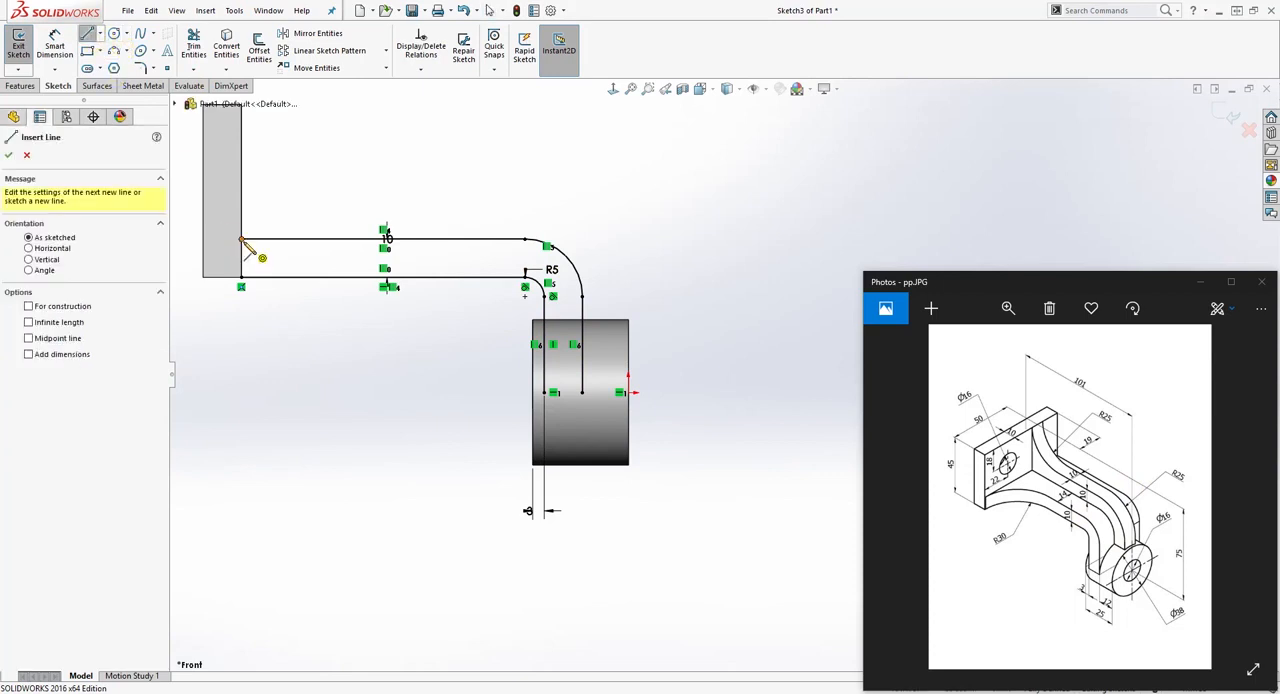
left_click(240, 239)
left_click(240, 277)
key("Escape")
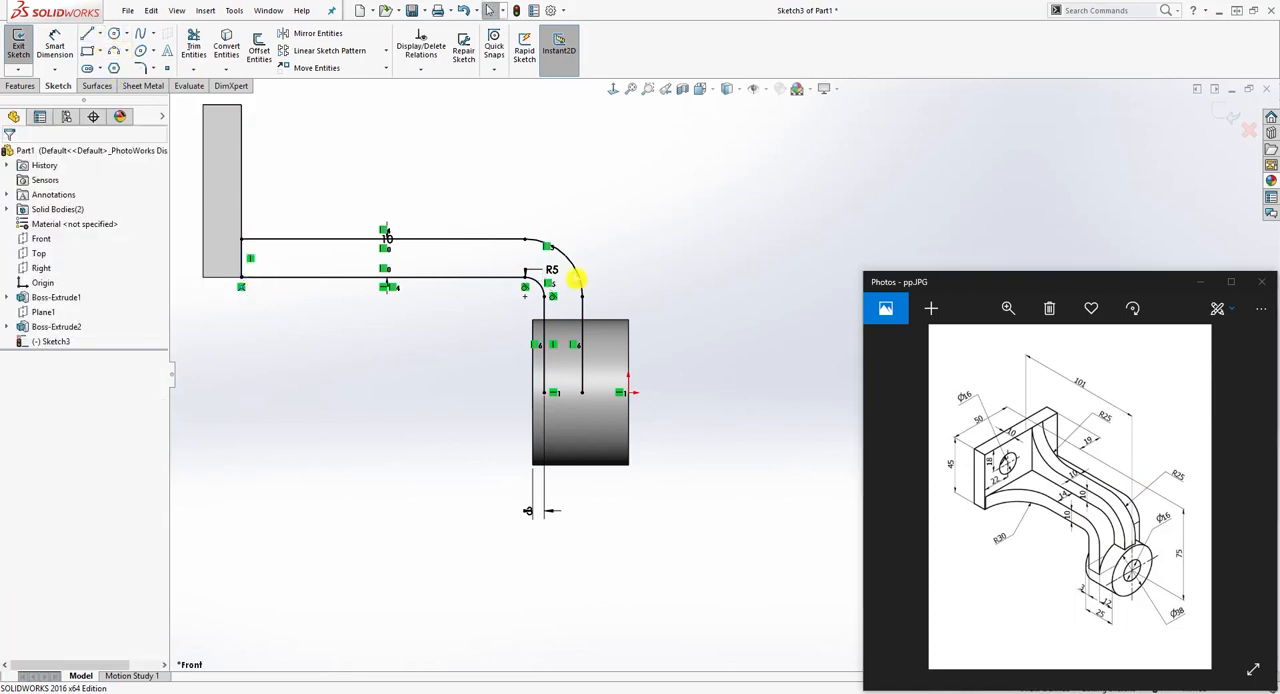
right_click_drag(606, 254, 568, 258)
left_click(544, 392)
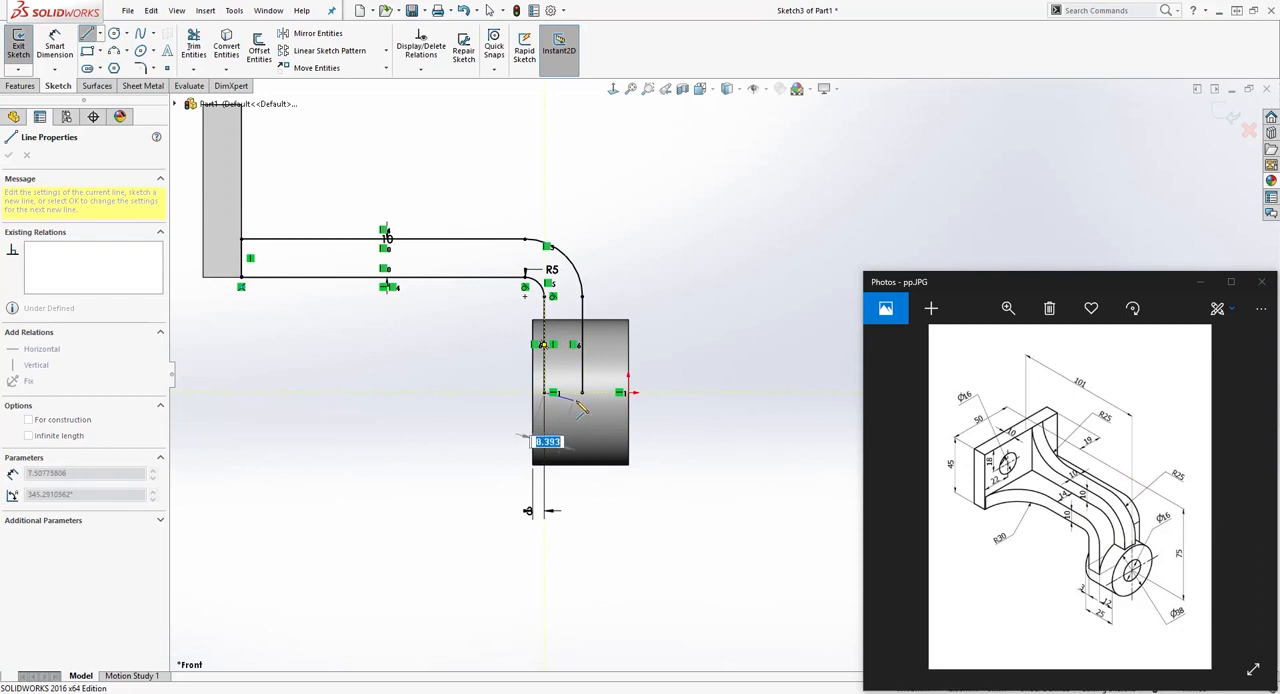
left_click(582, 392)
key("Escape")
Step: Examine up close and at an angle where the arm profile's lower corner meets the plate's edge
mouse_move(689, 333)
middle_mouse_down()
mouse_move(357, 240)
mouse_move(469, 273)
middle_mouse_up()
scroll(396, 224, "down", 4)
scroll(368, 288, "down", 8)
left_click_drag(458, 305, 604, 400)
left_click(605, 400)
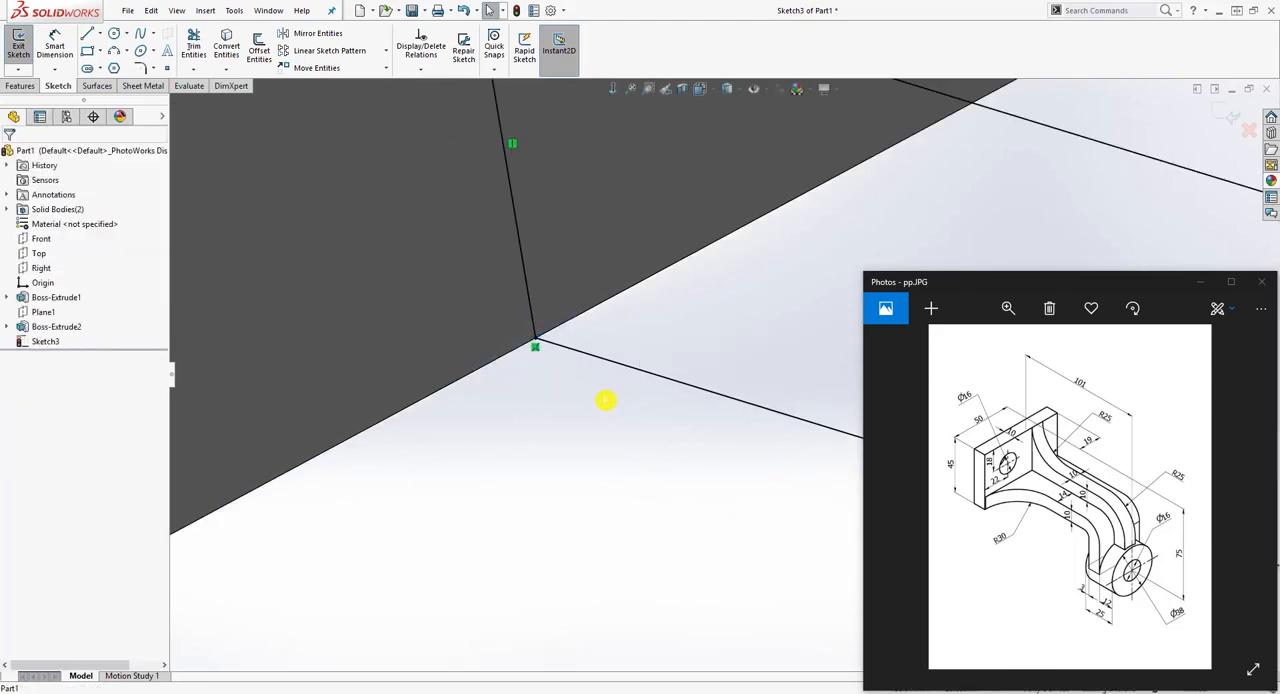
scroll(617, 400, "up", 10)
scroll(790, 406, "down", 3)
middle_click_drag(790, 406, 763, 314)
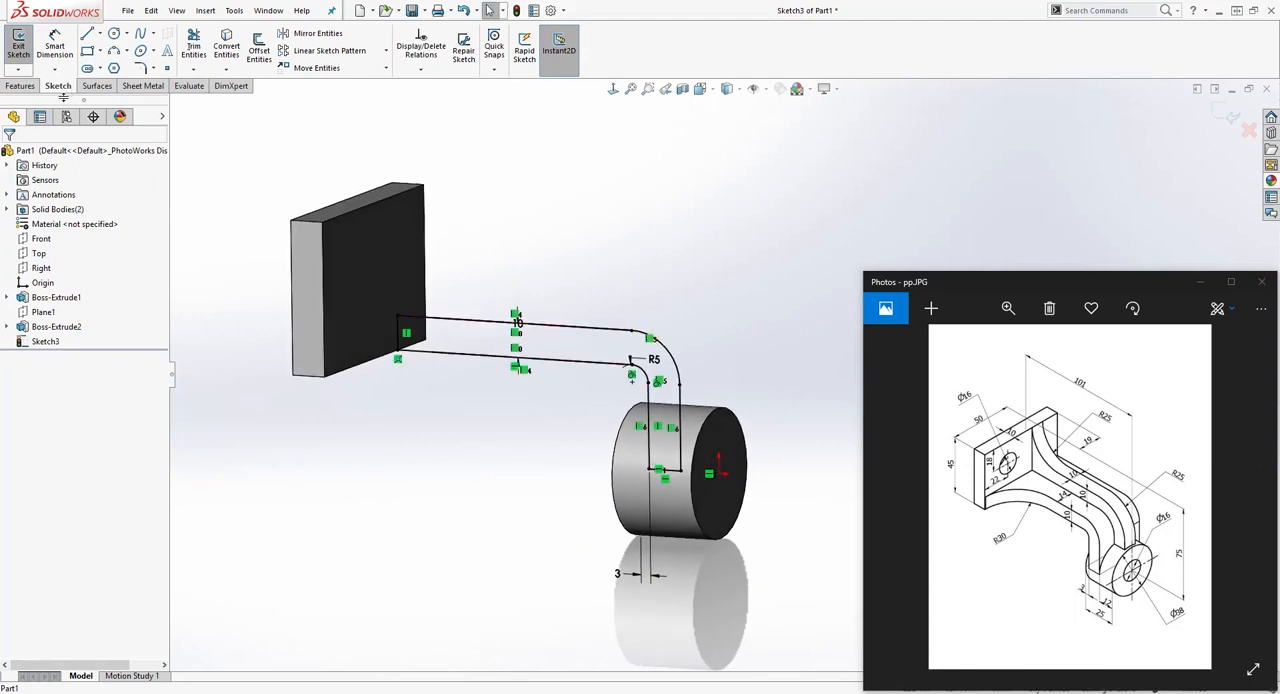
Step: Start an extruded boss from the closed arm profile with direction 1 set to Through All
left_click(19, 87)
left_click(22, 45)
mouse_move(500, 177)
middle_mouse_down()
mouse_move(402, 216)
mouse_move(404, 249)
middle_mouse_up()
left_click(96, 237)
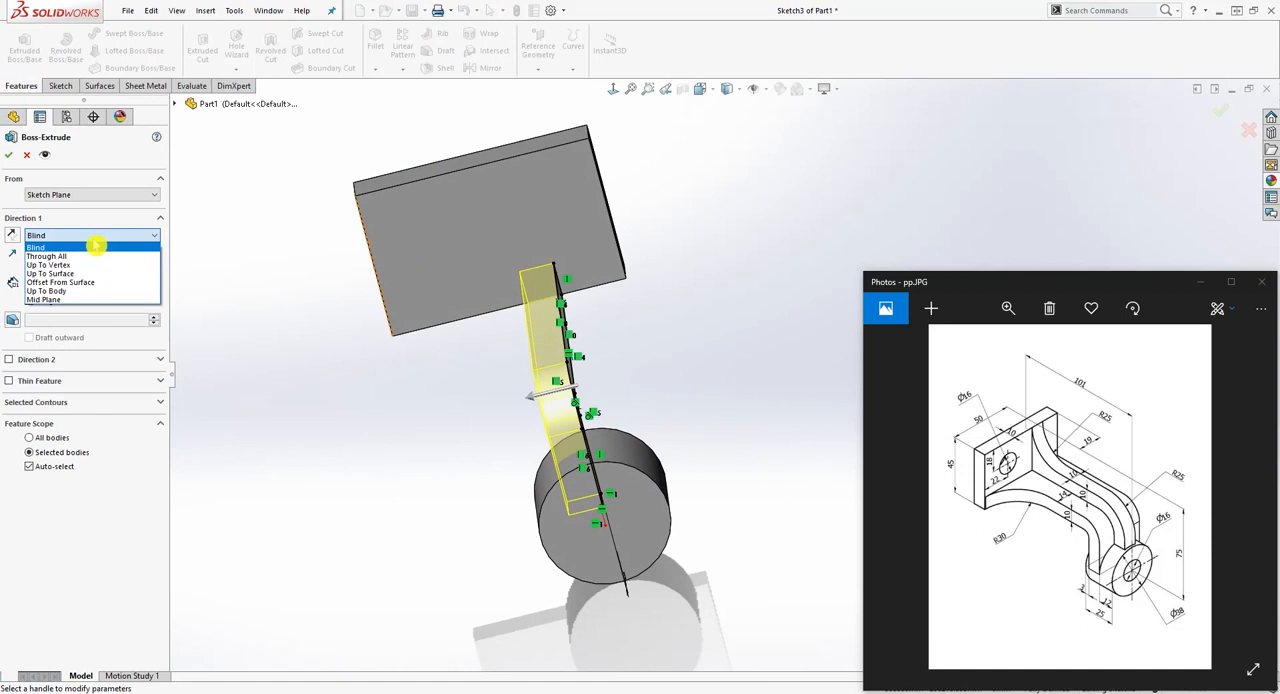
left_click(90, 256)
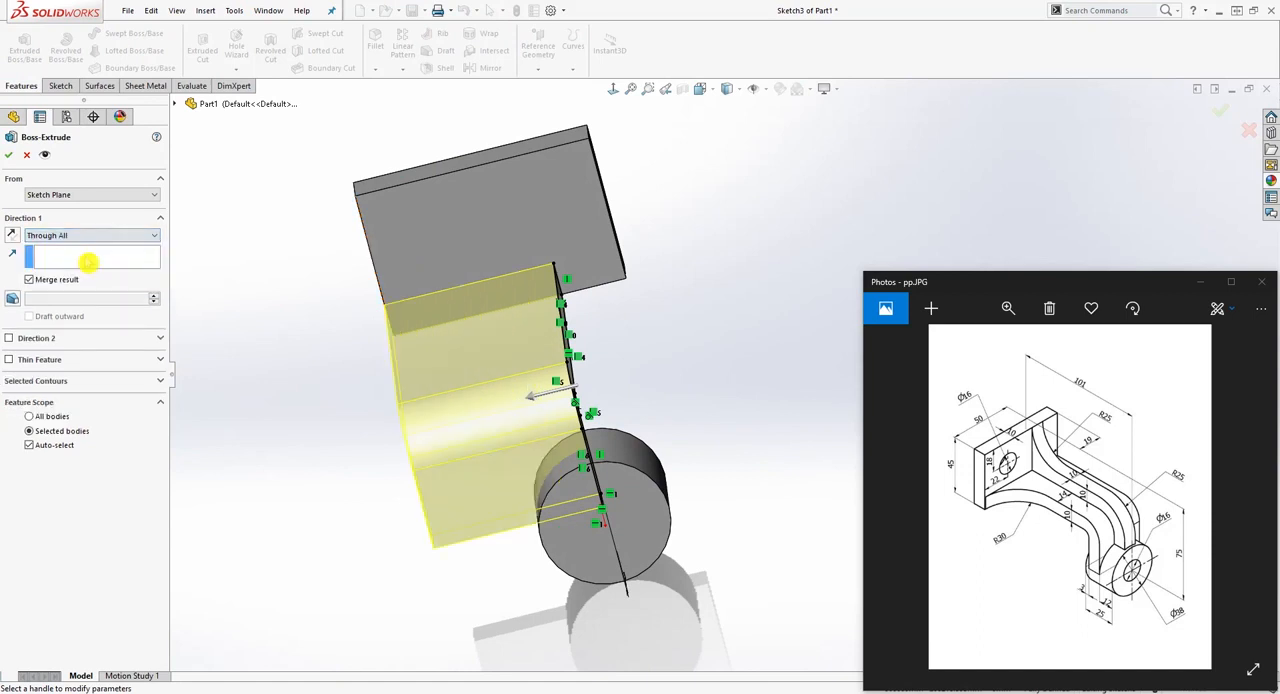
Step: Add a second direction to the arm's extruded boss, set it to Through All, and finish the feature
mouse_move(300, 290)
middle_mouse_down()
mouse_move(361, 314)
mouse_move(308, 297)
middle_mouse_up()
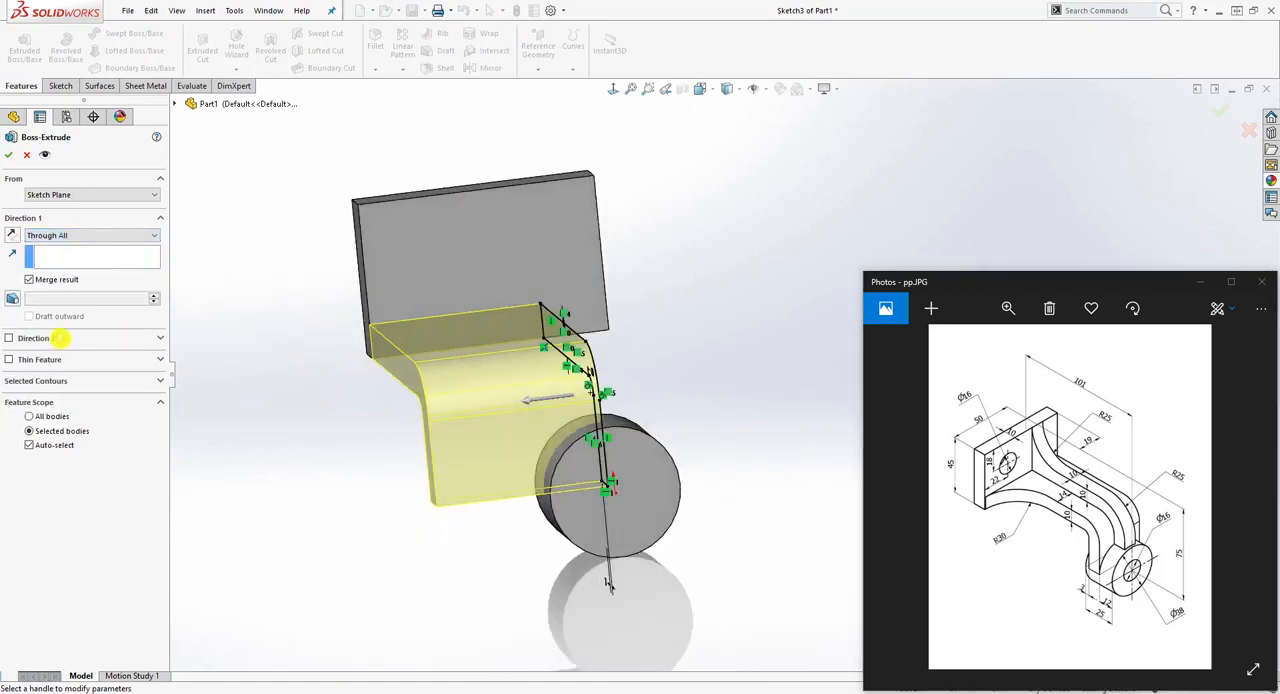
left_click(9, 338)
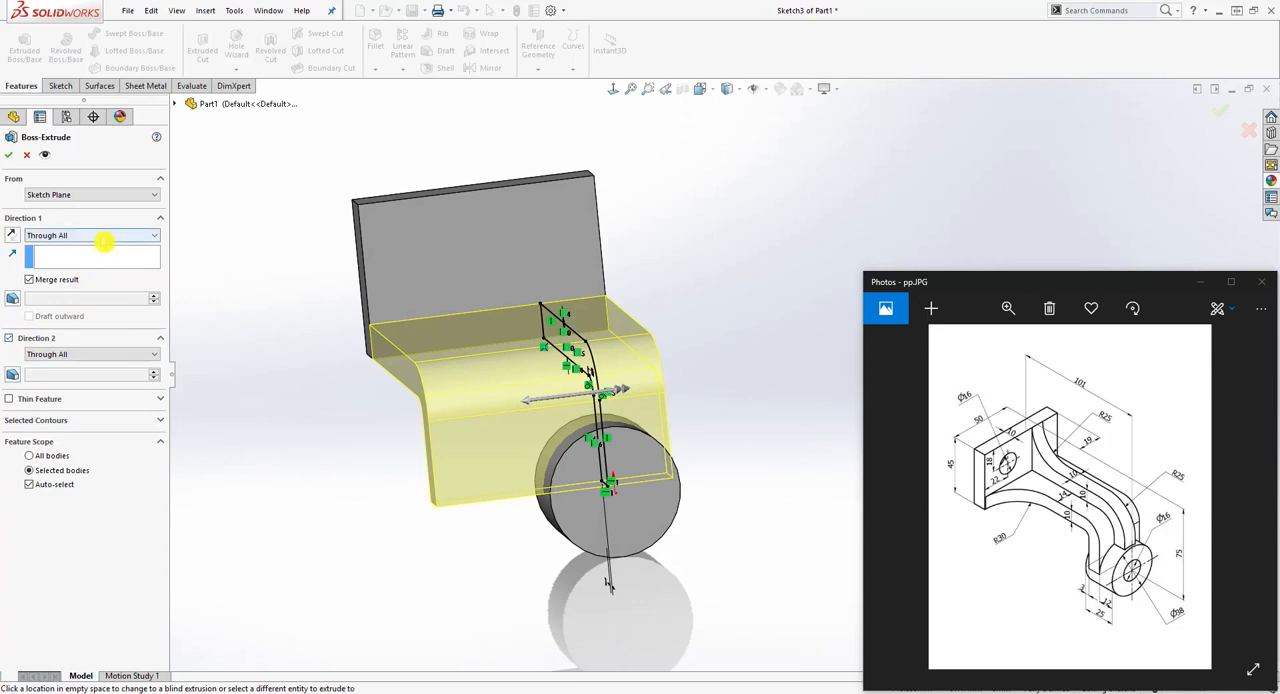
mouse_move(722, 343)
middle_mouse_down()
mouse_move(760, 335)
mouse_move(737, 351)
mouse_move(774, 289)
mouse_move(774, 374)
mouse_move(703, 382)
middle_mouse_up()
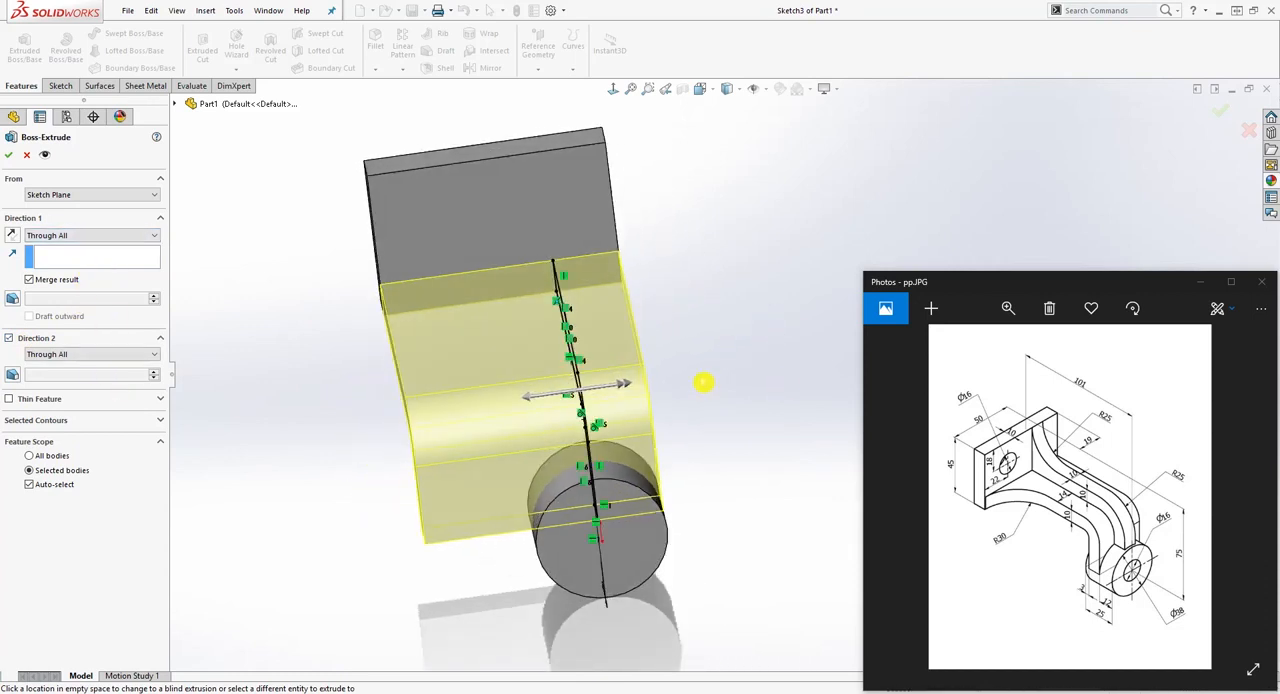
left_click(131, 236)
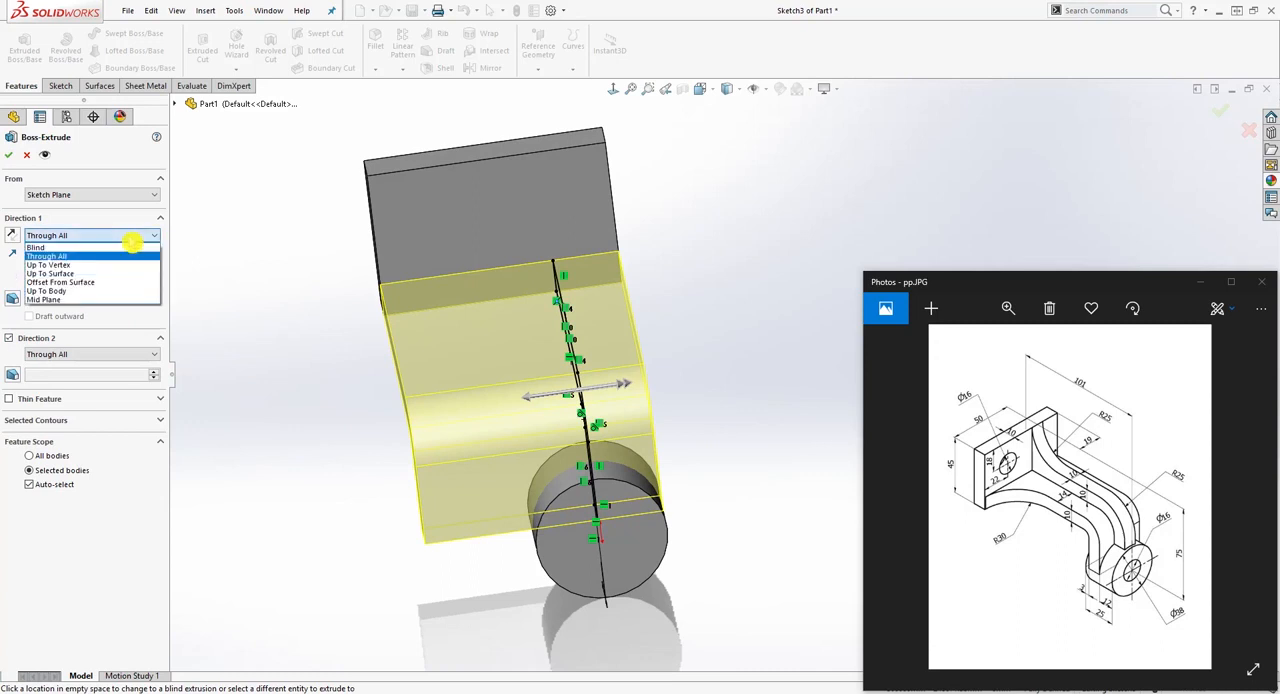
left_click(279, 271)
middle_click_drag(320, 326, 416, 298)
left_click(9, 155)
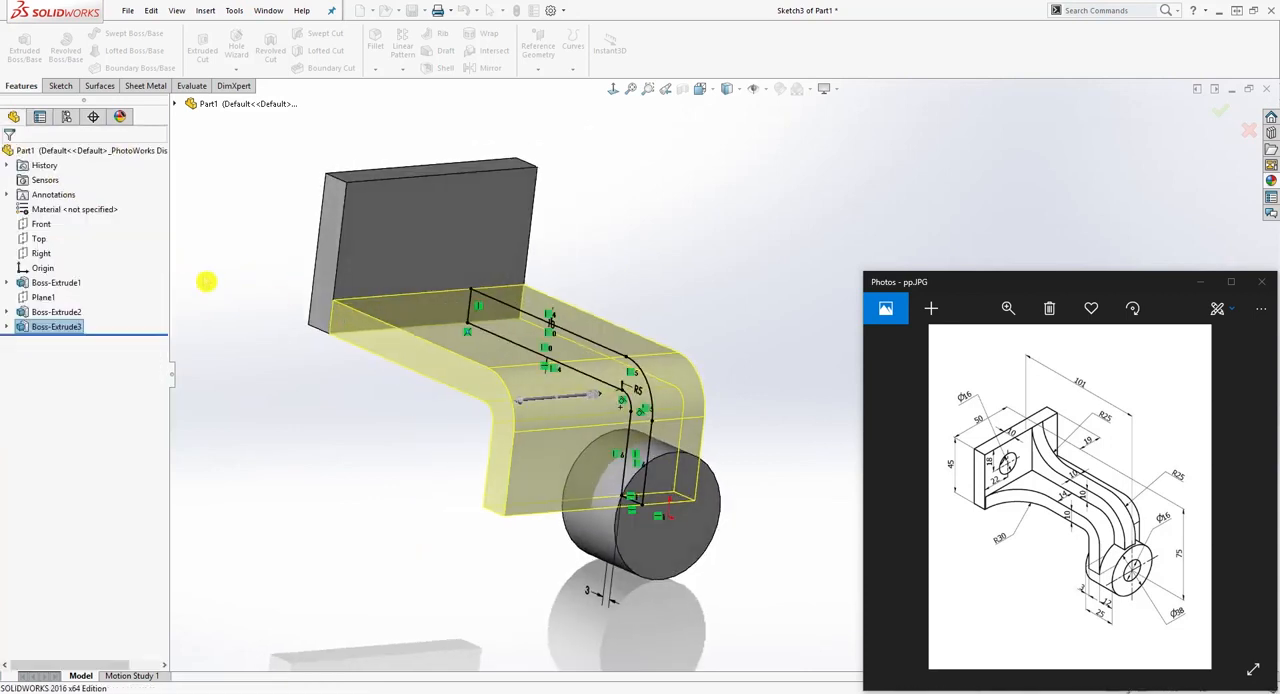
Step: Start a new sketch on the arm's flat upper face beside the plate and view it straight on
middle_click_drag(357, 417, 526, 357)
left_click(537, 352)
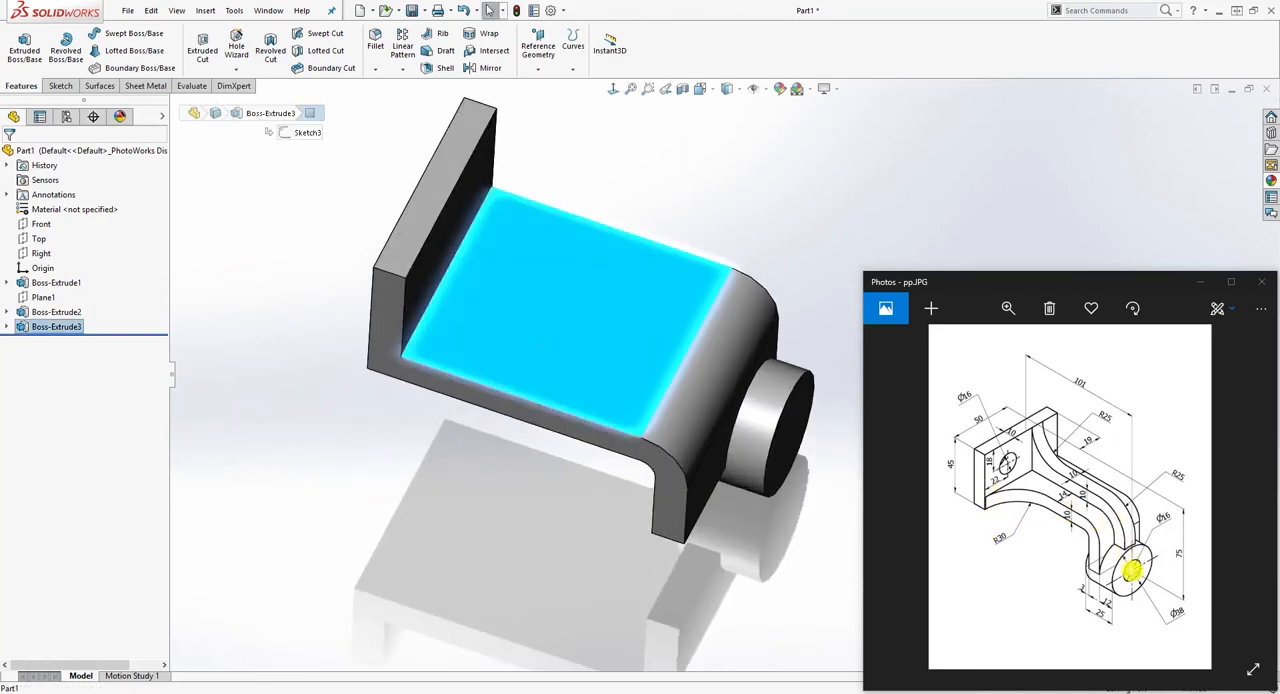
left_click(60, 85)
left_click(20, 45)
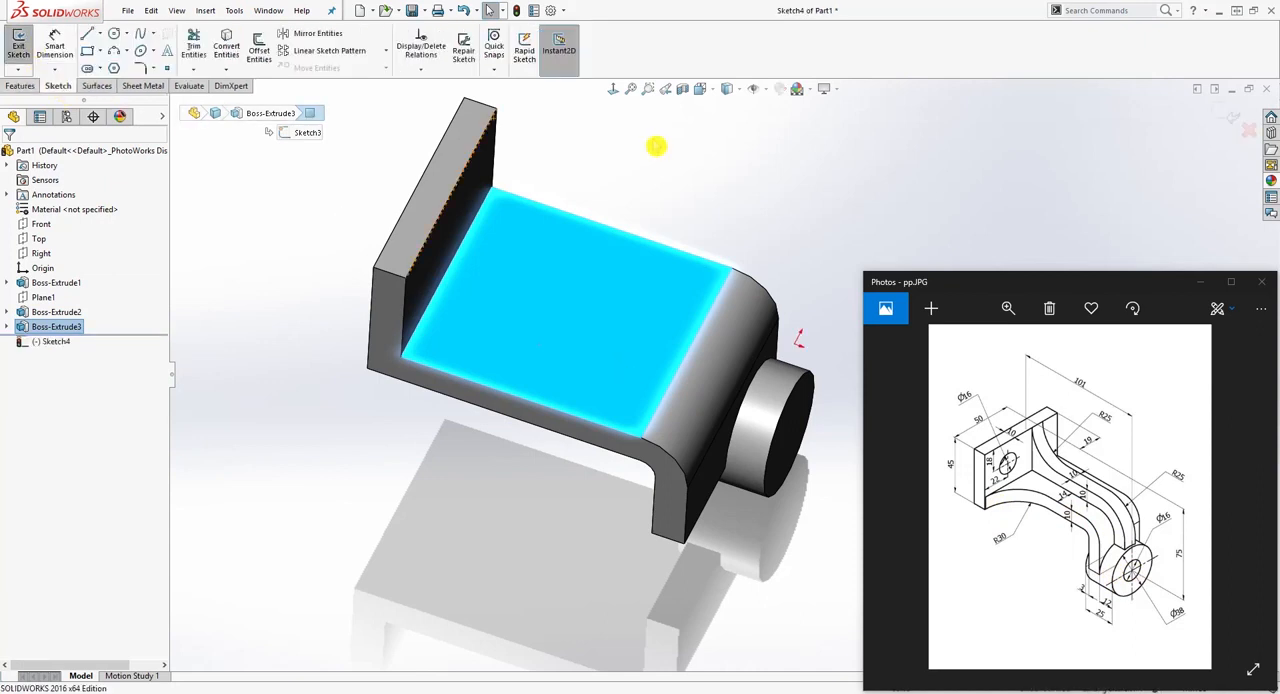
left_click(614, 90)
scroll(1111, 160, "down", 4)
scroll(759, 228, "up", 7)
scroll(759, 228, "up", 2)
scroll(806, 470, "down", 3)
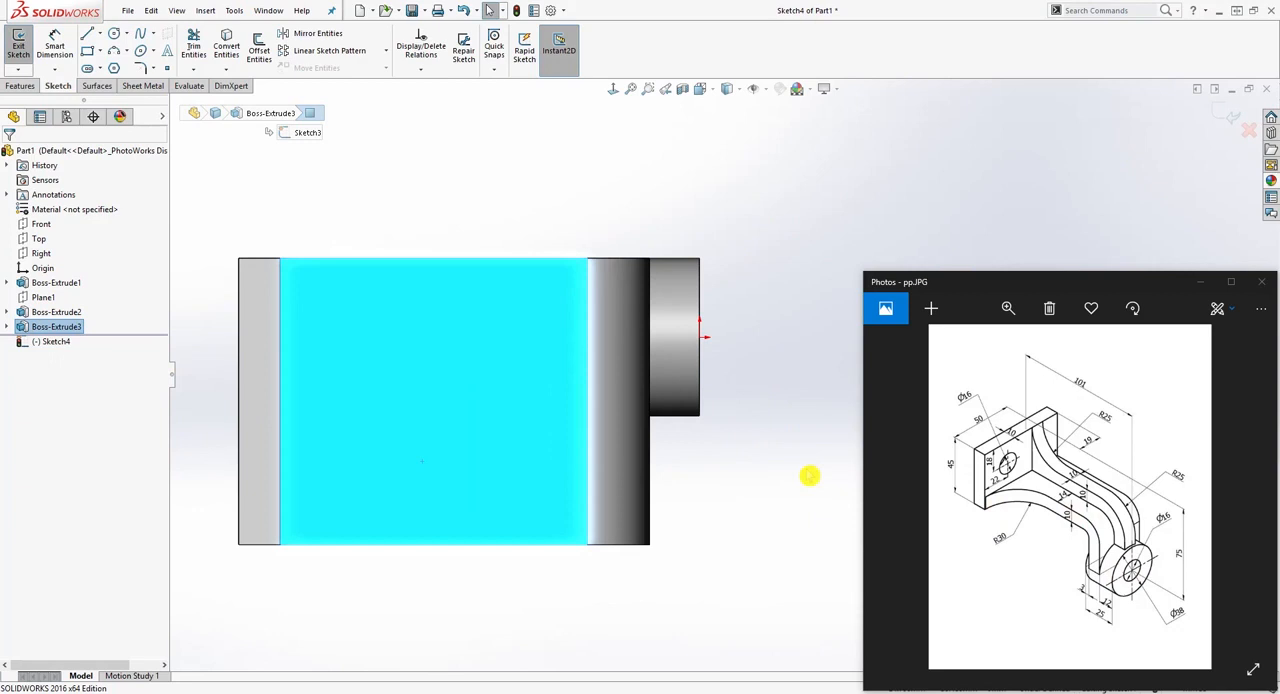
scroll(780, 500, "up", 1)
left_click(746, 500)
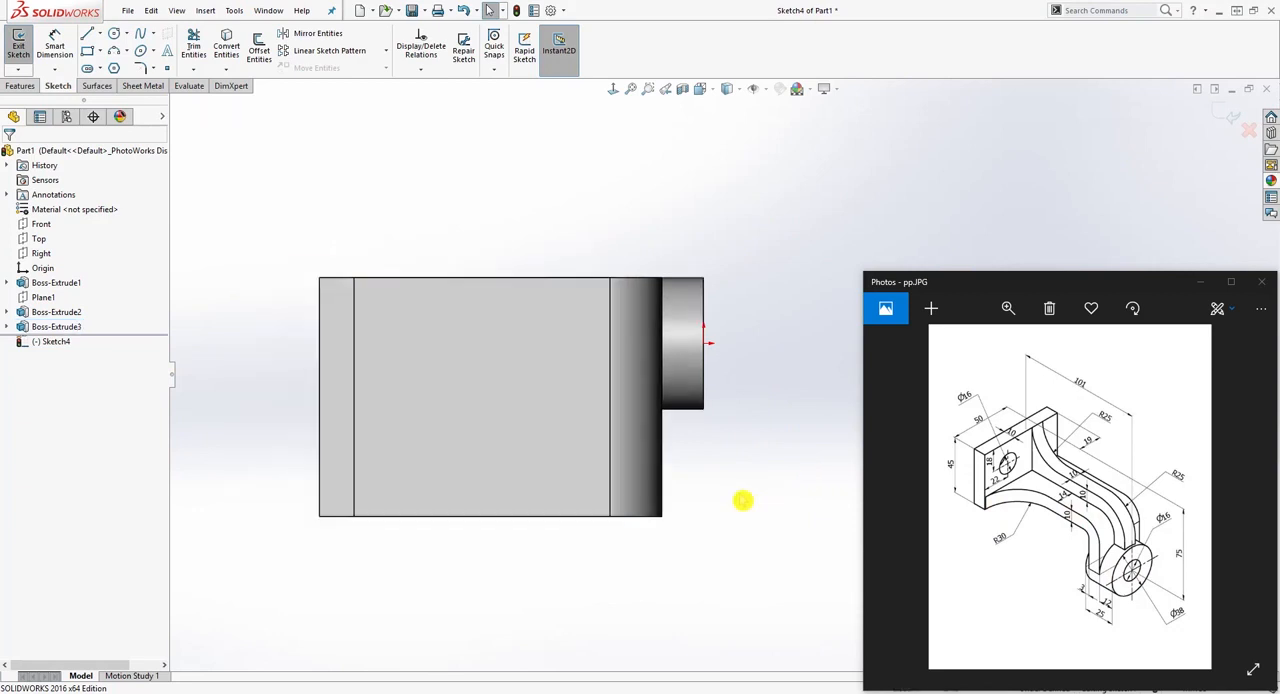
Step: Sketch a horizontal line about 85 mm long from the cylinder's outer corner across the arm towards the plate
left_click(87, 34)
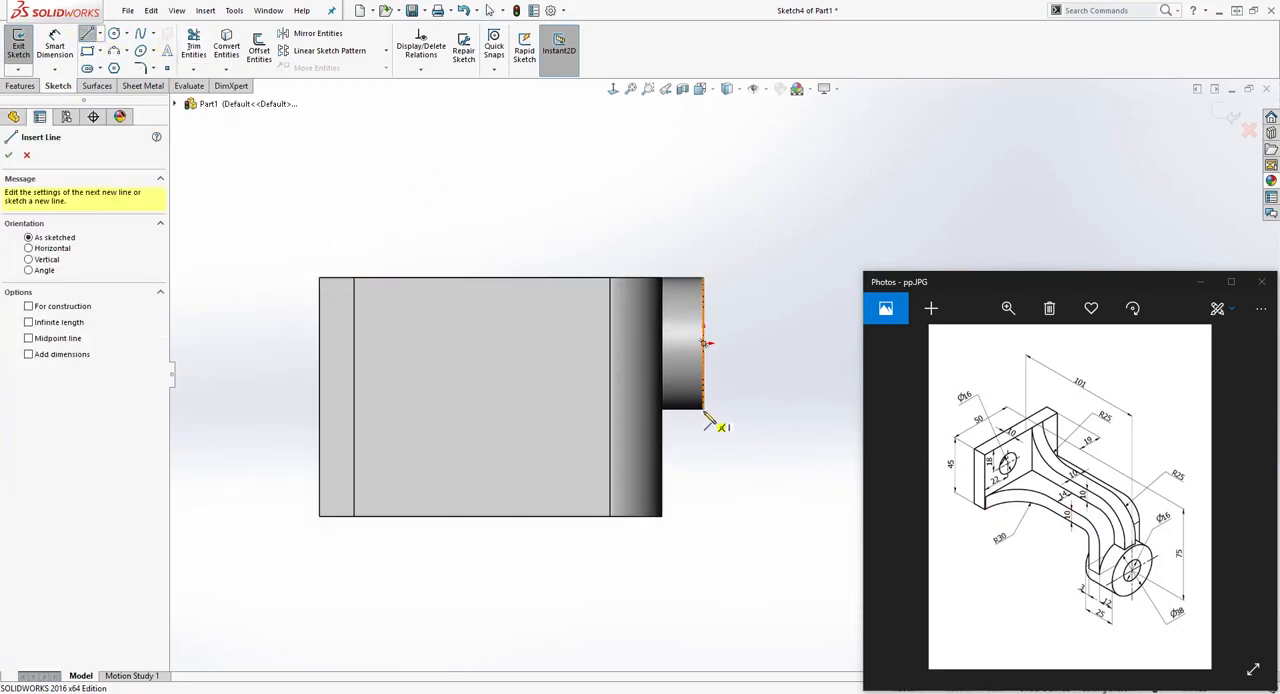
left_click(704, 409)
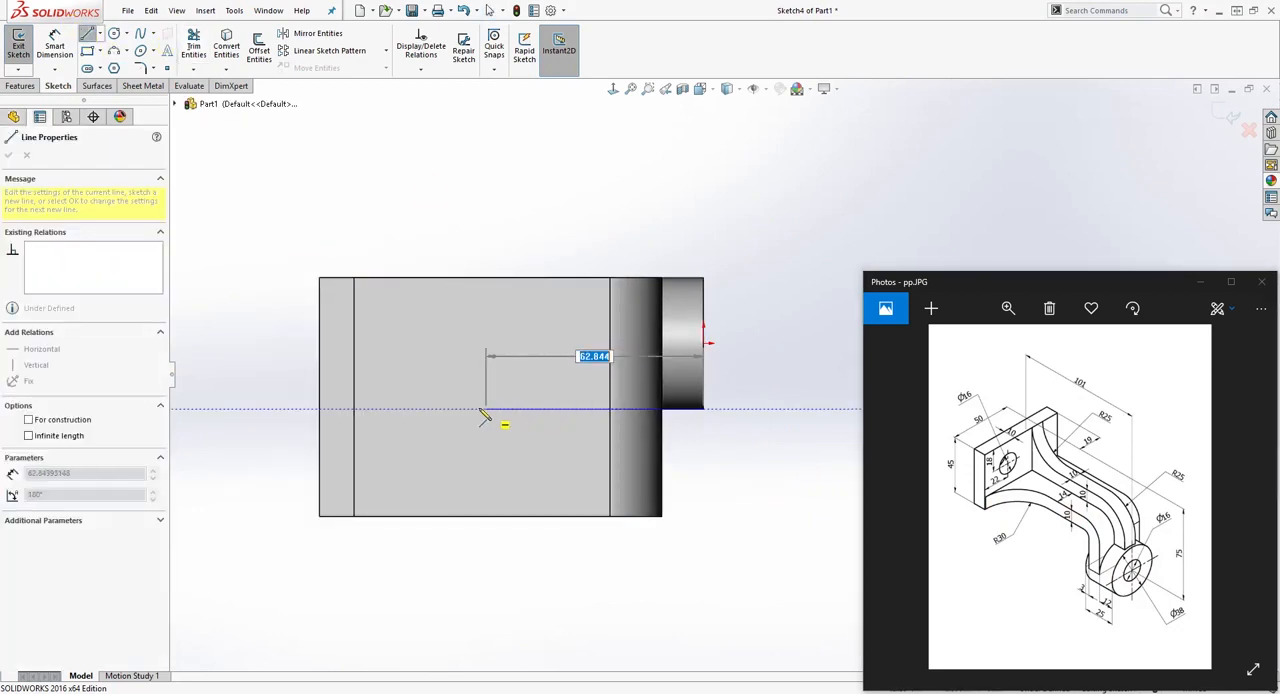
left_click(408, 409)
key("Escape")
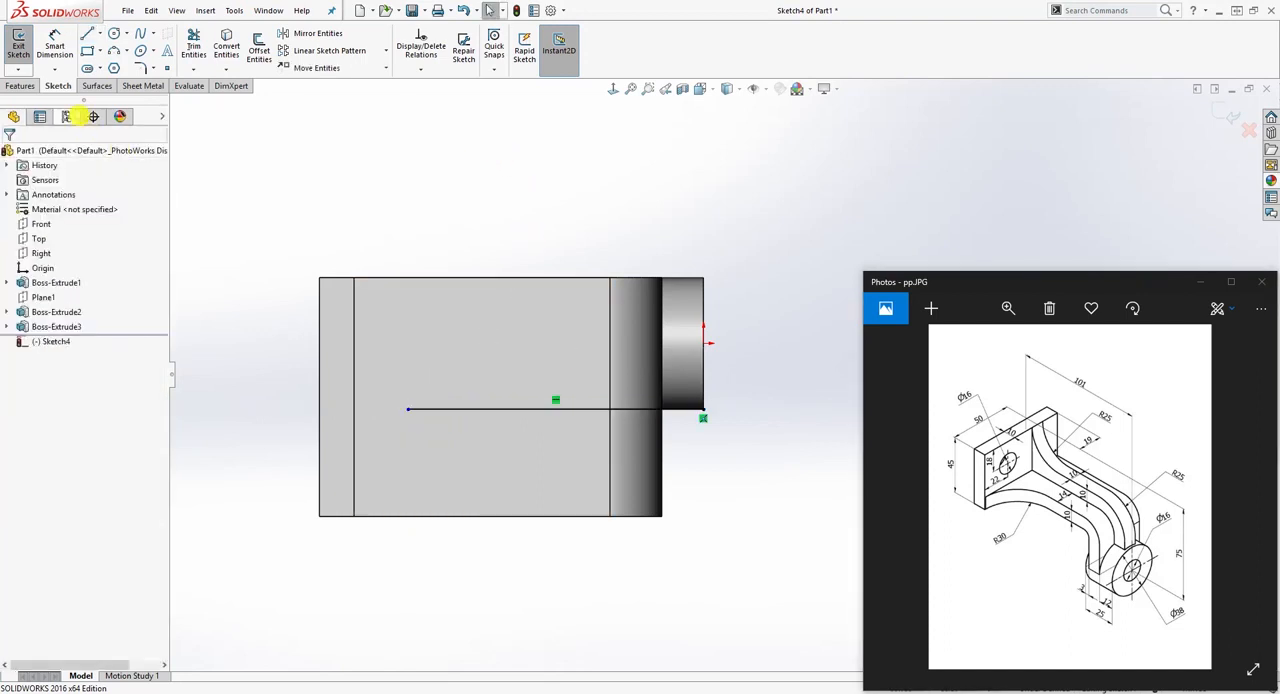
Step: Draw a three-point arc of about 43.6 mm radius from the plate's inner corner at the arm's edge to the horizontal line
left_click(114, 53)
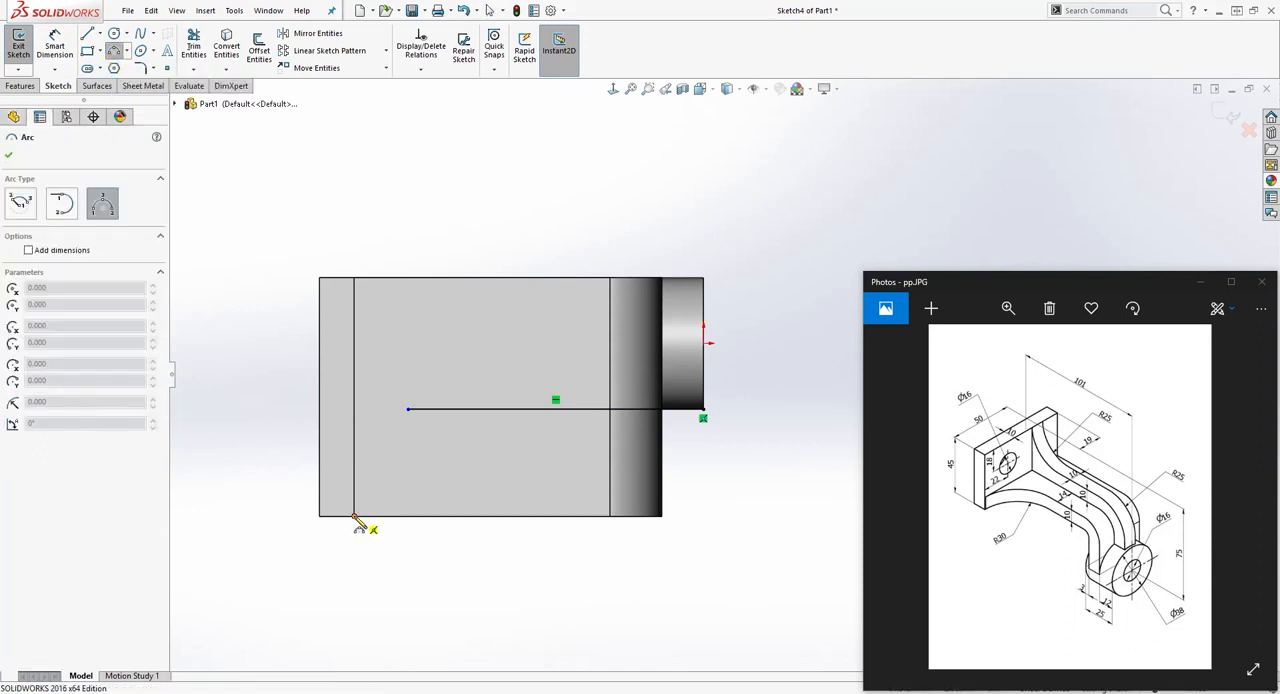
left_click(355, 518)
left_click(438, 518)
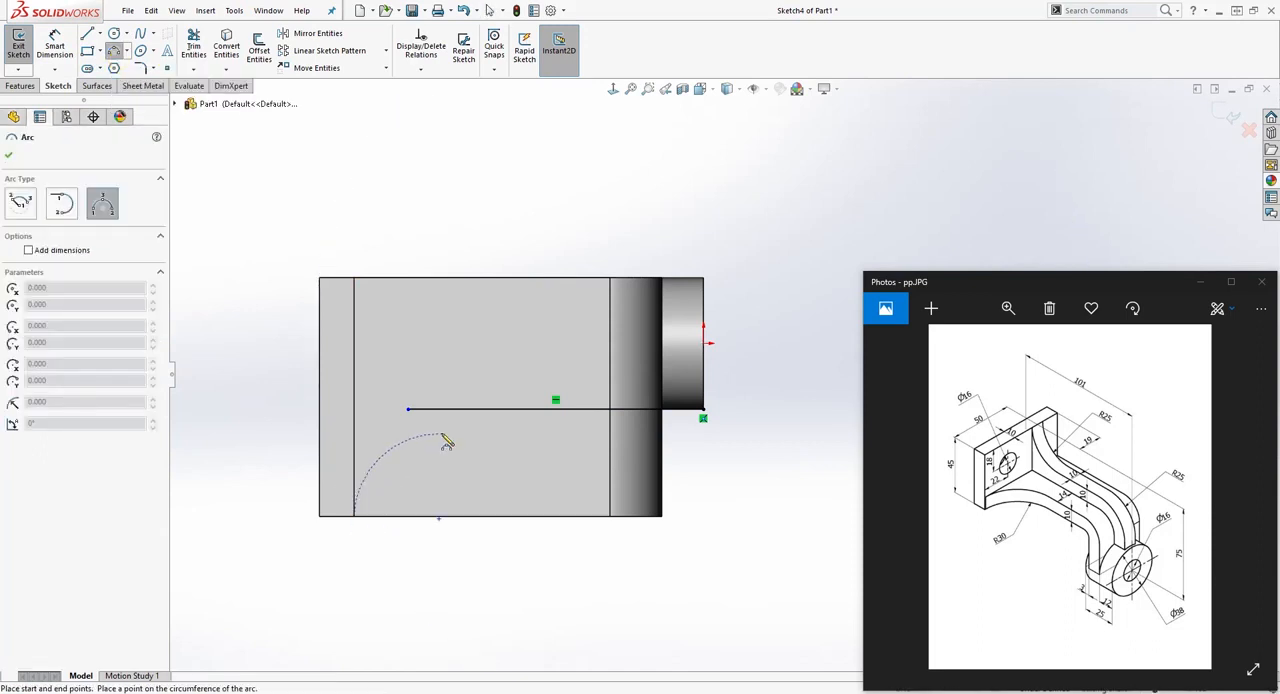
left_click(497, 411)
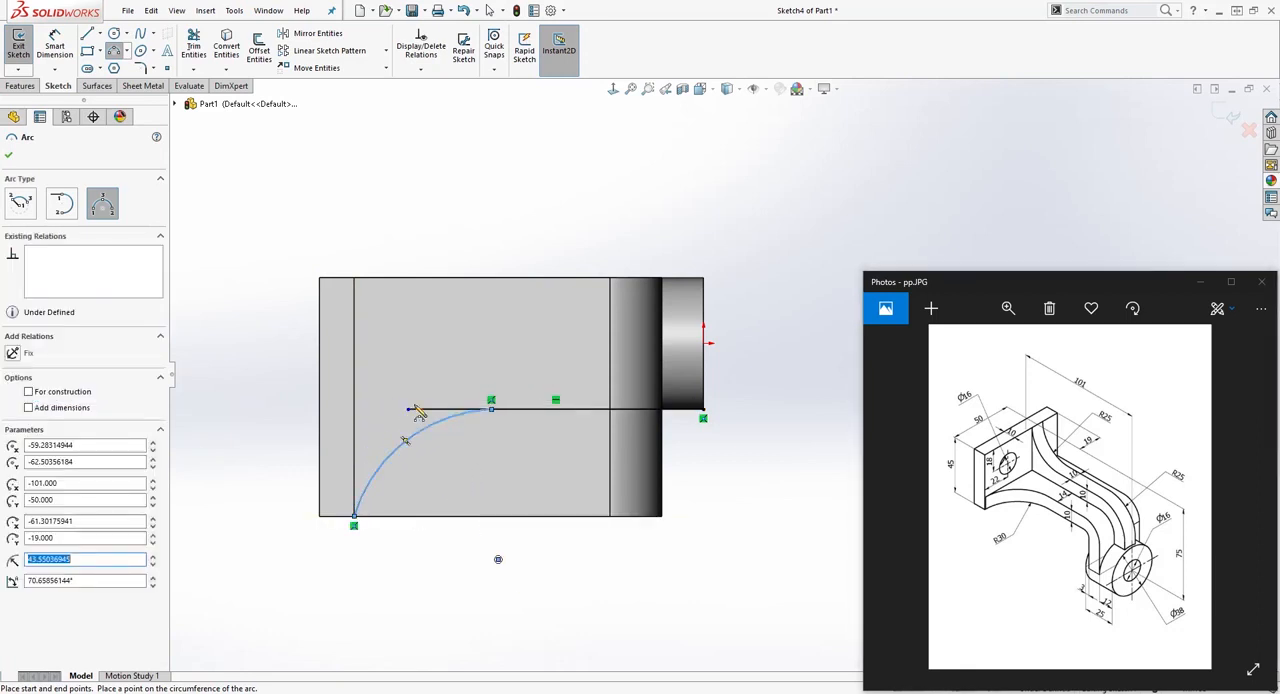
key("Escape")
left_click(456, 537)
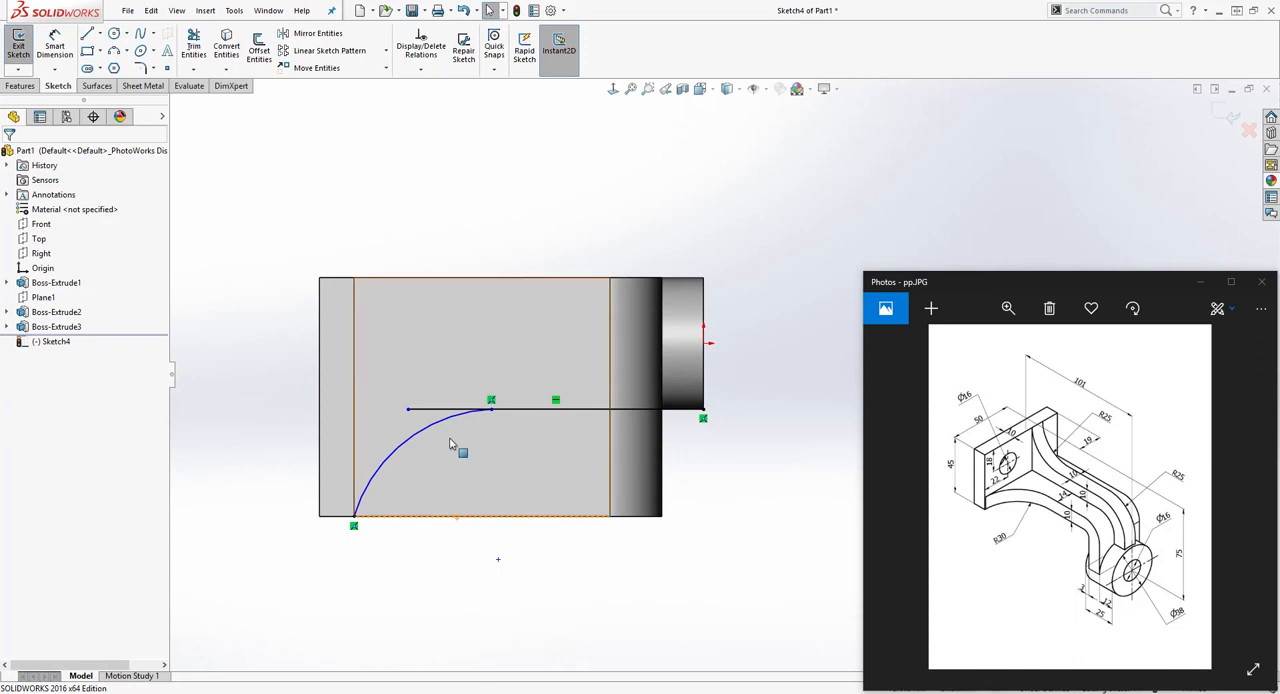
Step: Make the arc tangent to the horizontal line and to the plate's inner edge
left_click(446, 425)
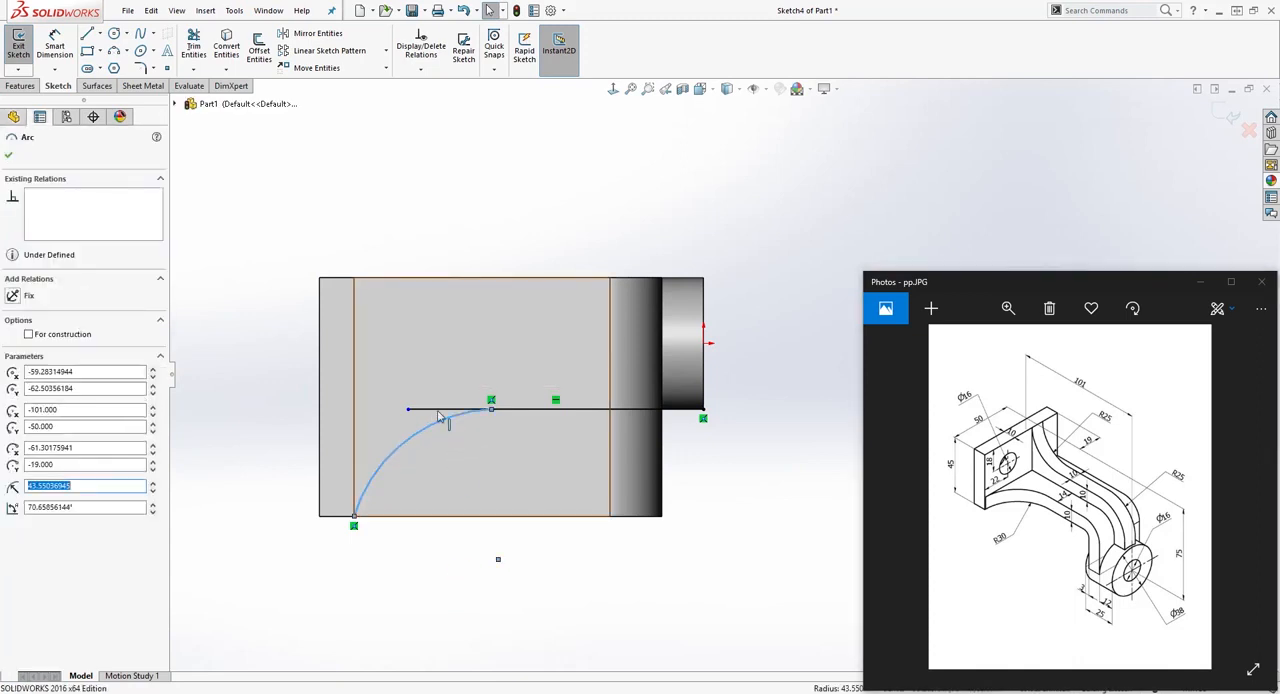
left_click(440, 410, "ctrl")
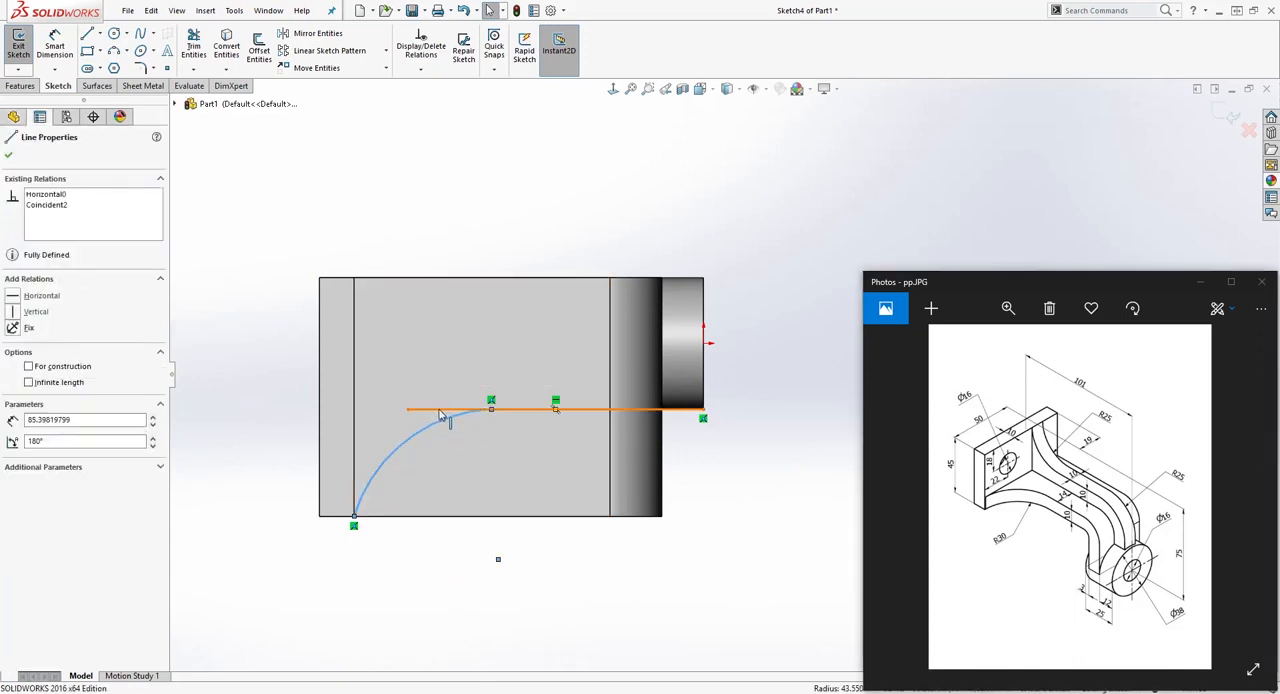
left_click(12, 370)
key("Escape")
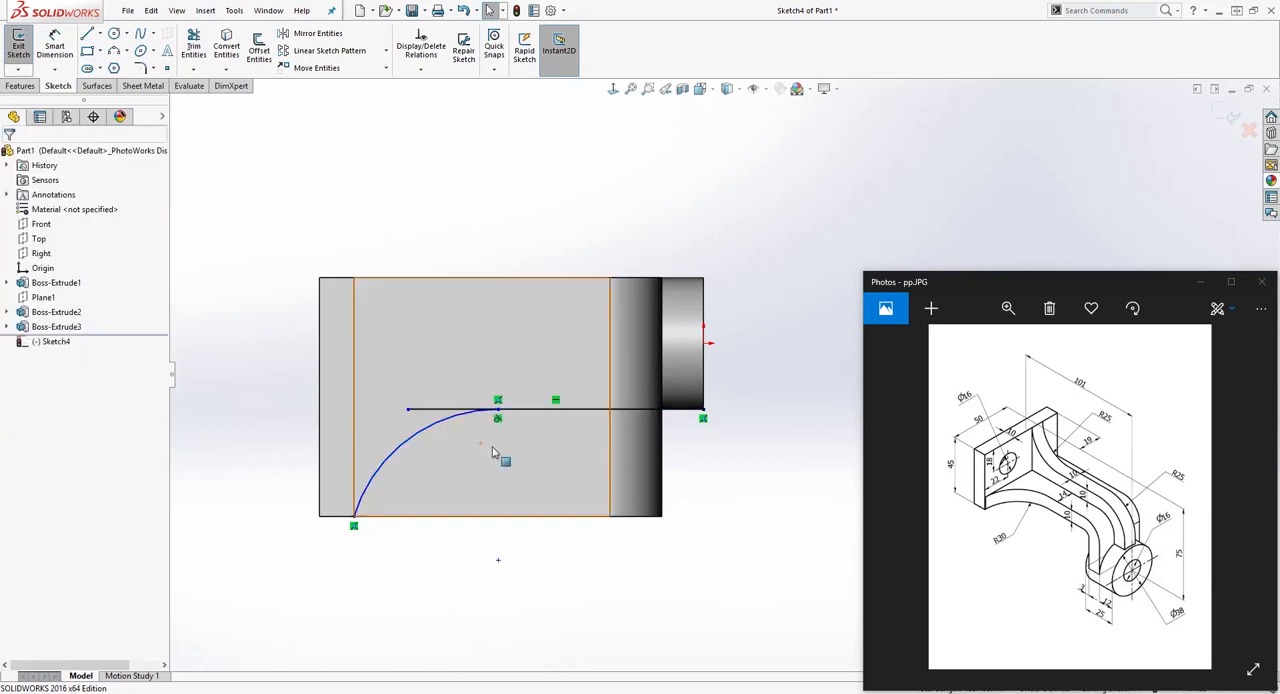
left_click(403, 453)
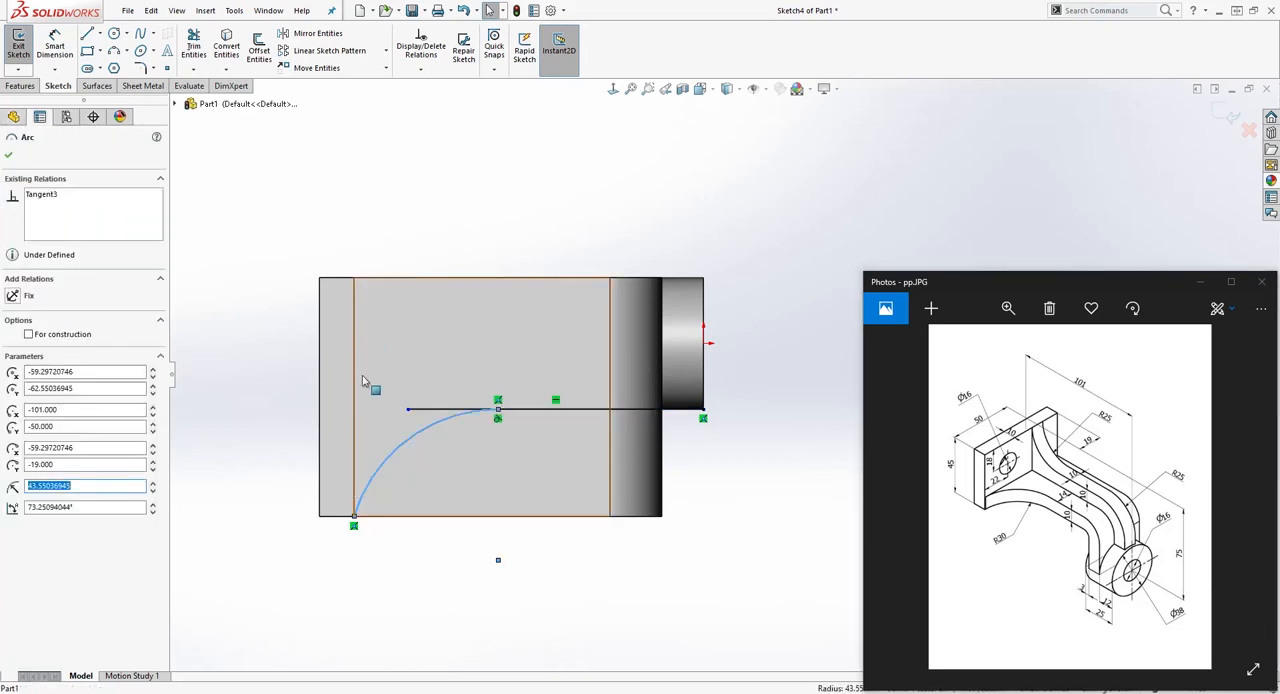
left_click(355, 458, "ctrl")
left_click(16, 370)
key("Escape")
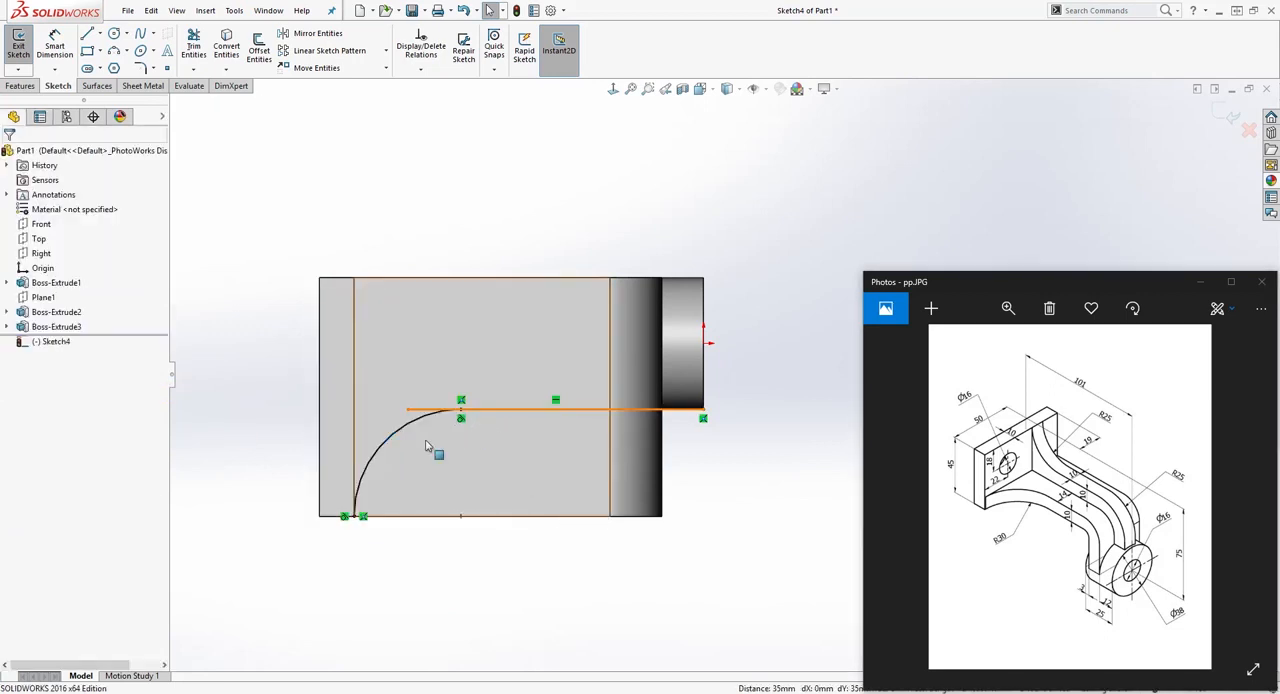
Step: Trim the excess of the horizontal line between its free end and the arc's tangent point
left_click(193, 50)
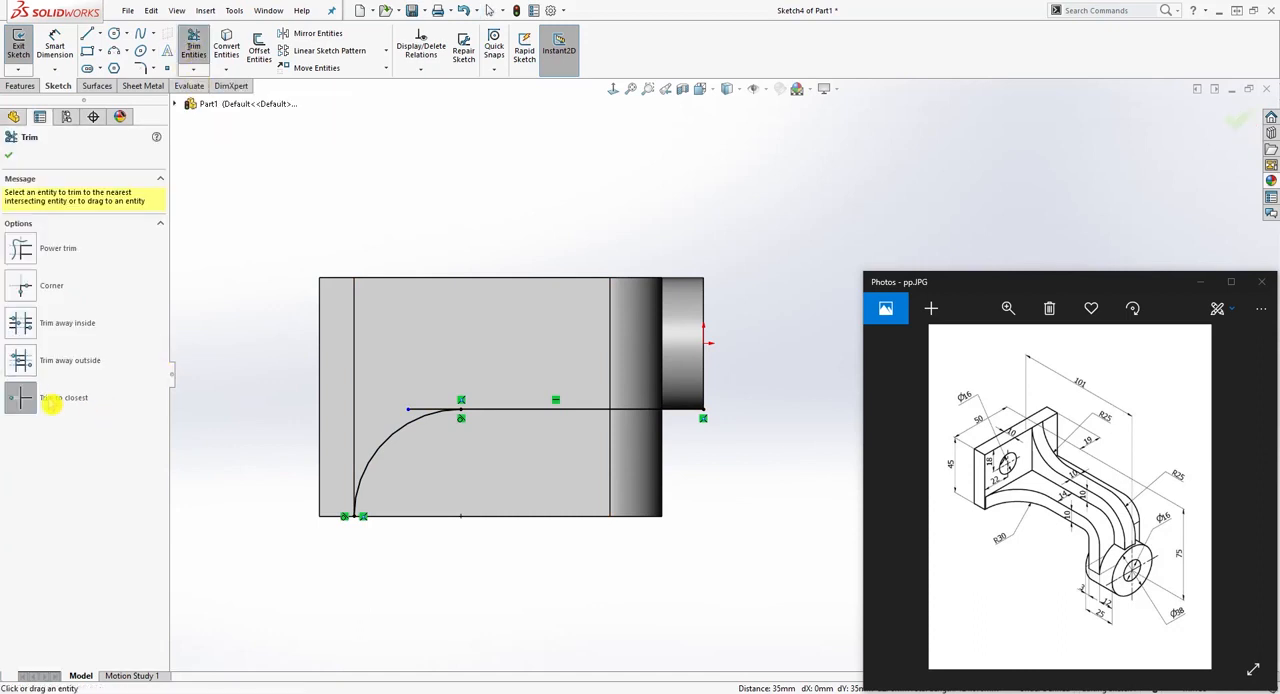
left_click(422, 411)
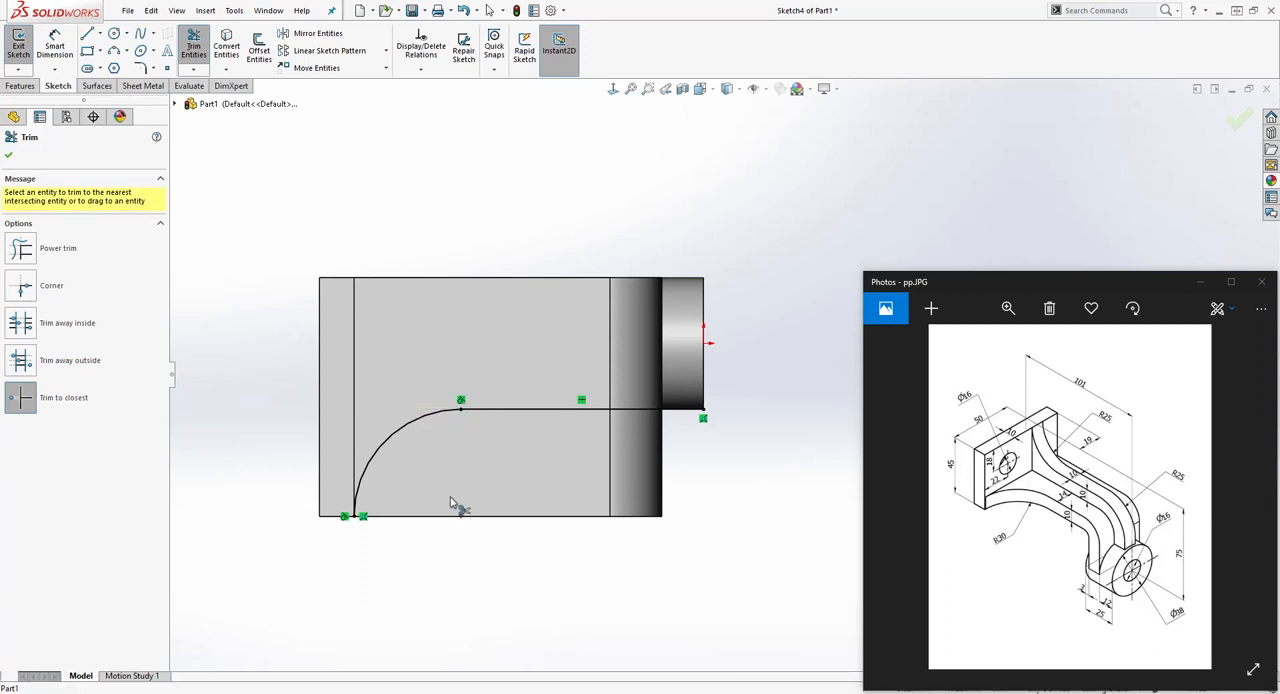
key("Escape")
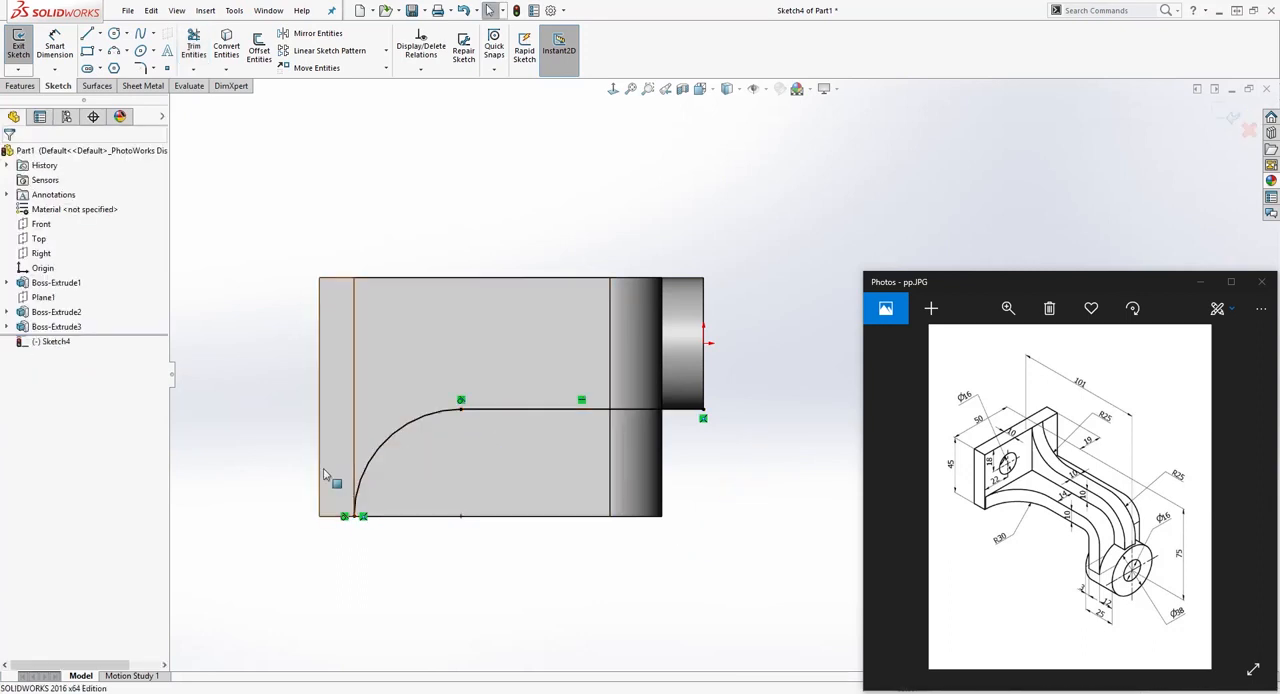
Step: Close the cut profile with a 31 mm vertical line from the cylinder's corner and a 101 mm horizontal line back to the arc's start
key("l")
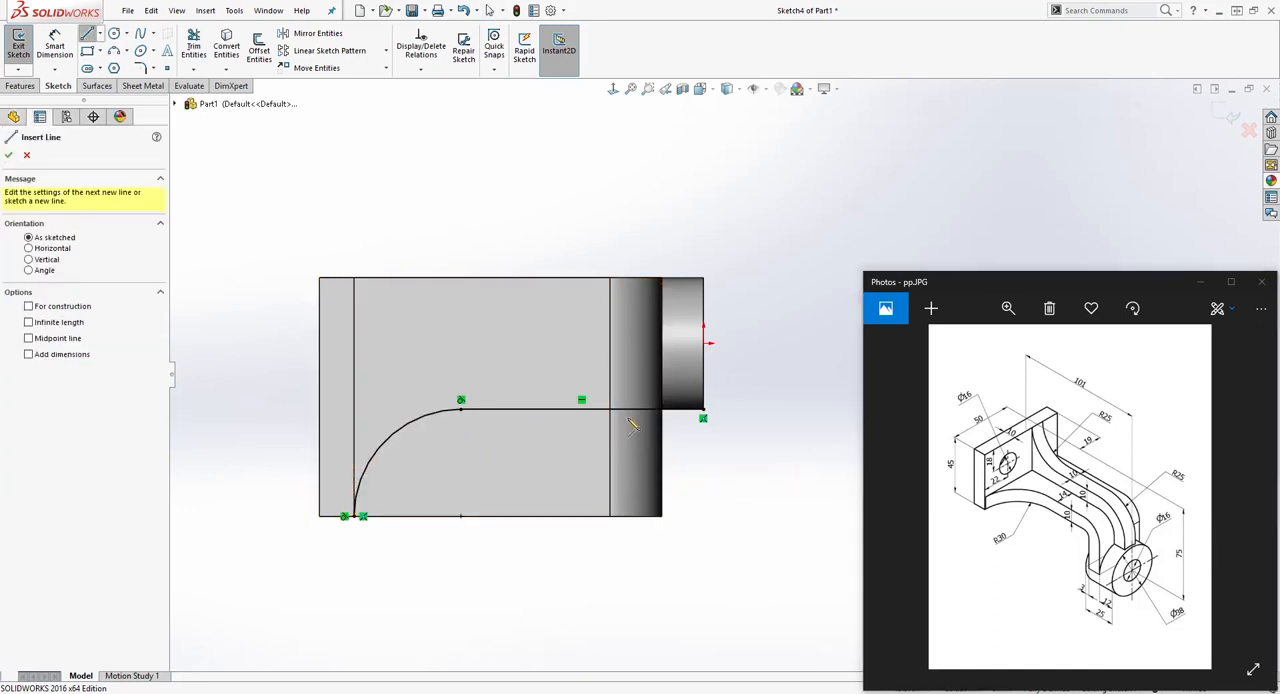
left_click(703, 410)
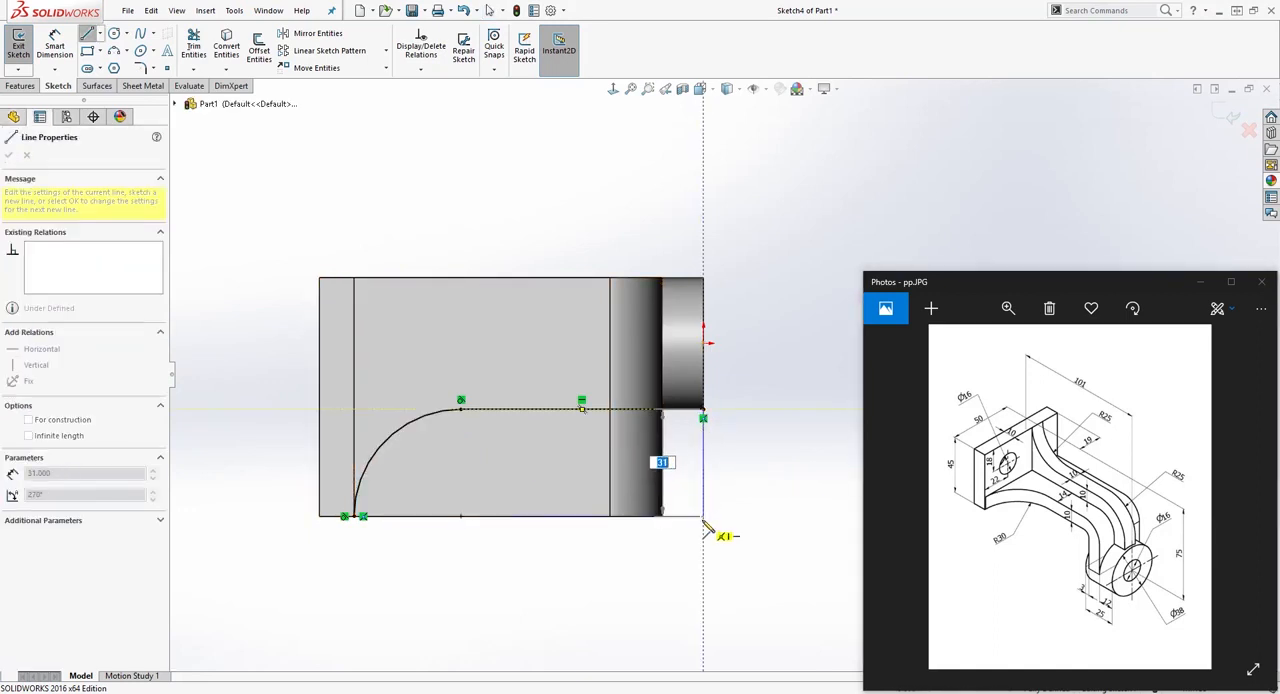
left_click(703, 516)
left_click(350, 516)
key("Escape")
left_click(522, 518)
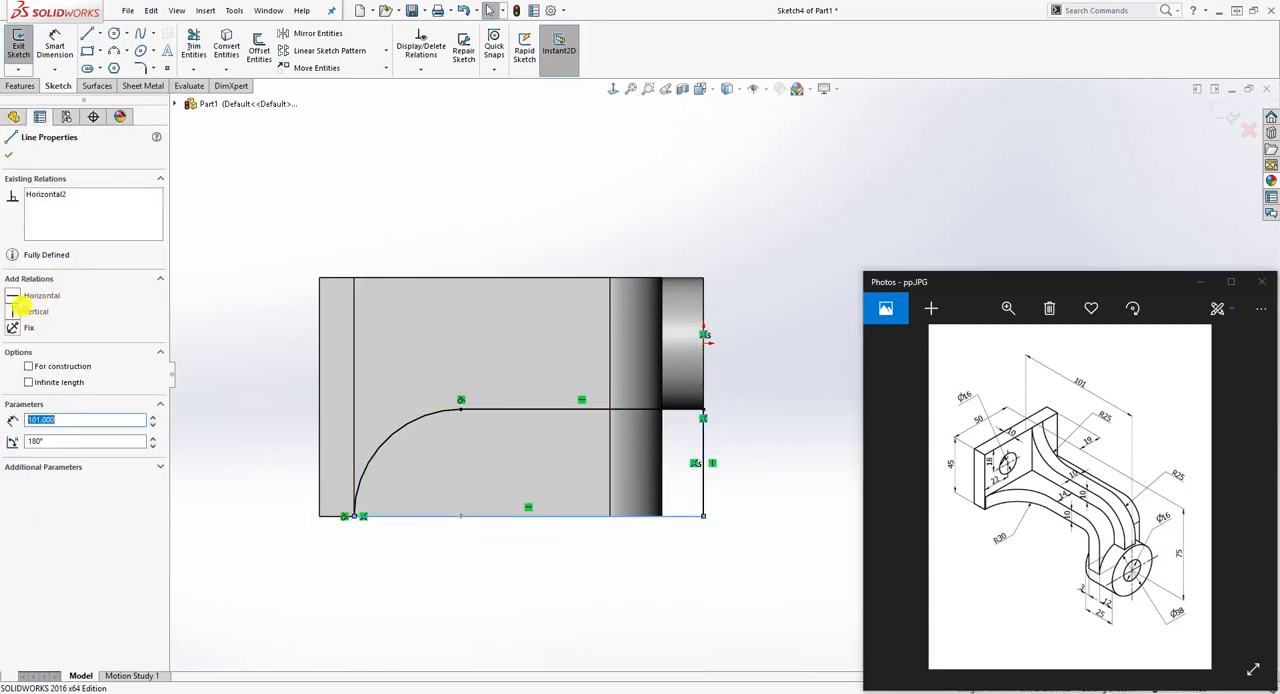
left_click(271, 451)
Step: Examine the closed cut profile up close and at an angle to see how it lies over the arm
mouse_move(589, 560)
middle_mouse_down()
mouse_move(515, 411)
mouse_move(531, 442)
middle_mouse_up()
scroll(437, 448, "down", 6)
left_click_drag(413, 399, 529, 480)
key("Delete")
scroll(517, 491, "up", 1)
scroll(520, 494, "up", 6)
scroll(1045, 174, "down", 4)
scroll(609, 580, "up", 2)
mouse_move(609, 580)
middle_mouse_down()
mouse_move(708, 486)
mouse_move(703, 454)
mouse_move(594, 354)
mouse_move(566, 424)
middle_mouse_up()
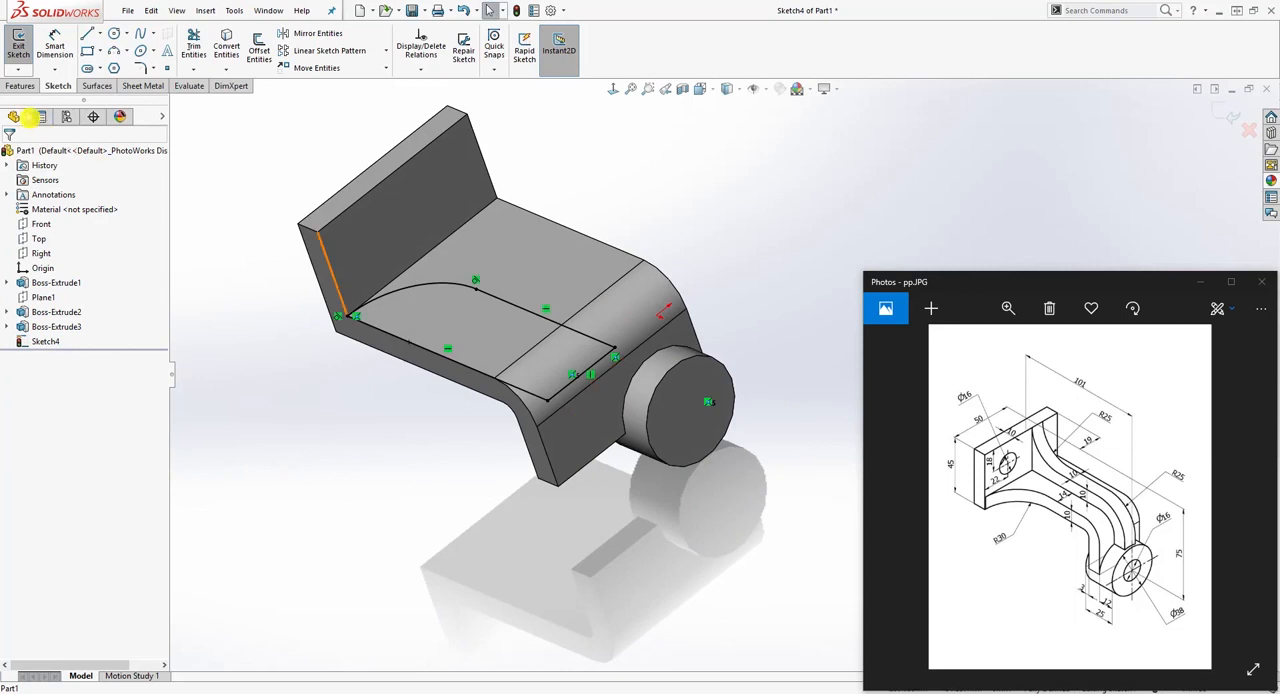
Step: Cut away the side of the arm with an extruded cut of the closed profile, using the Up To Next end condition
left_click(22, 86)
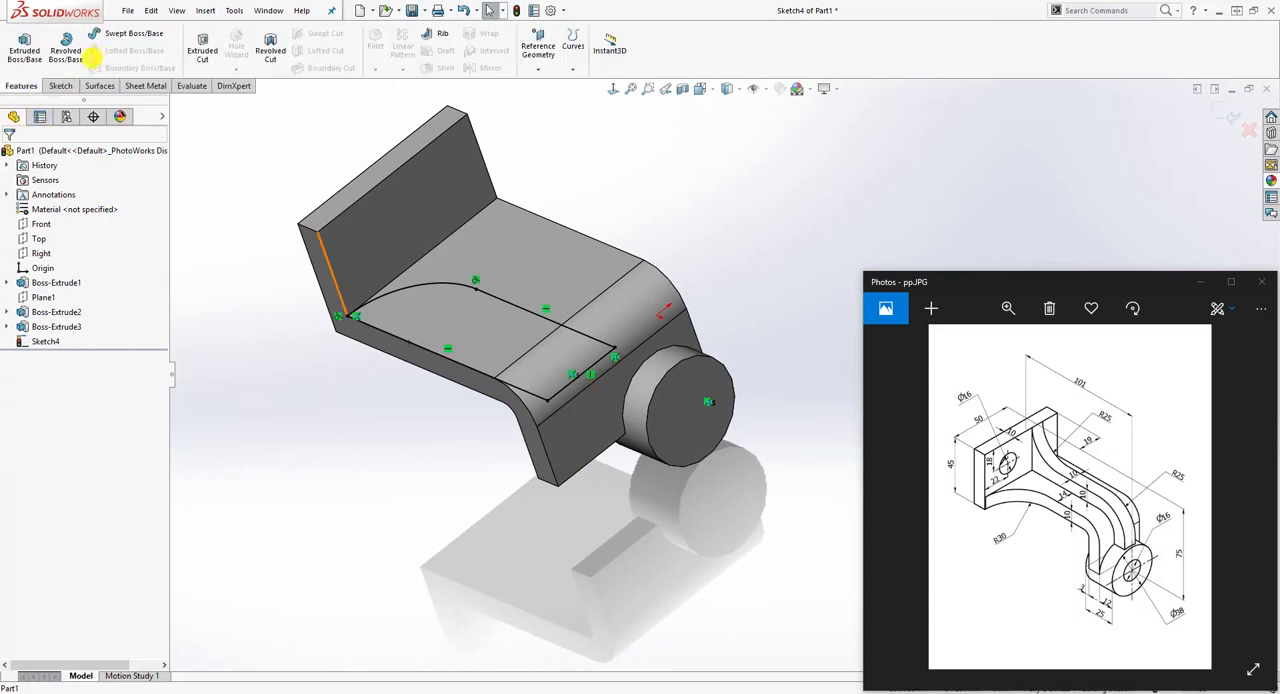
left_click(203, 52)
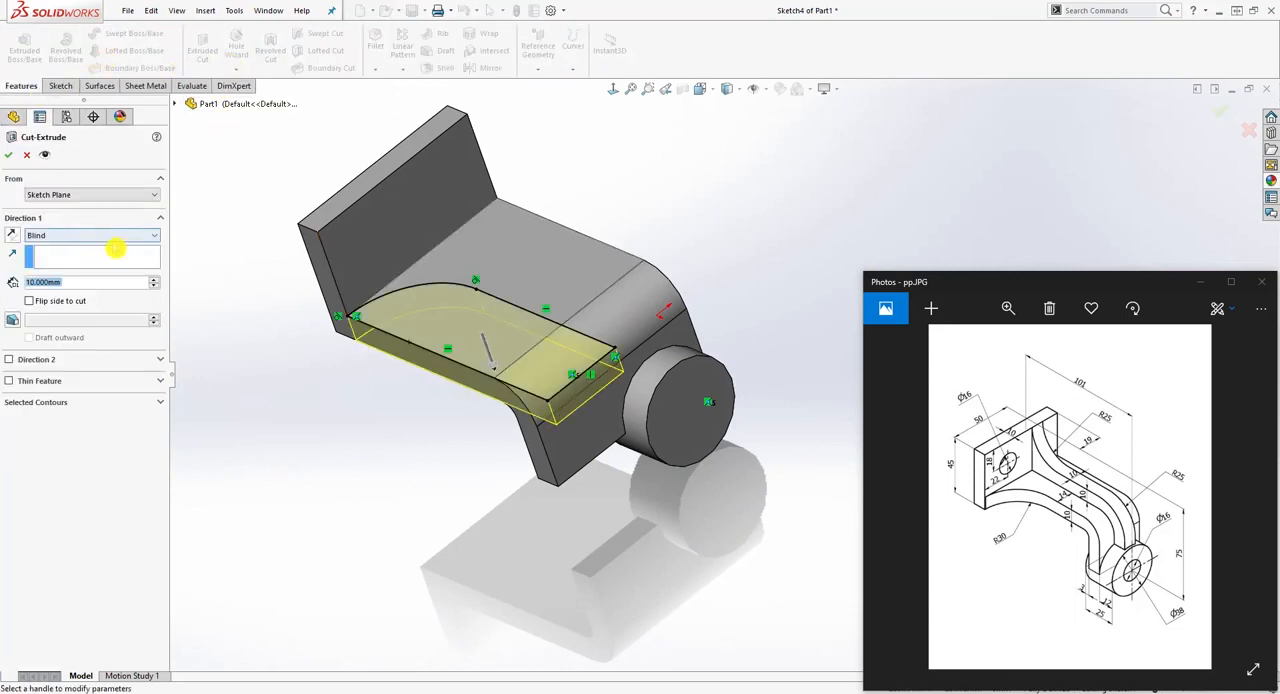
left_click(125, 237)
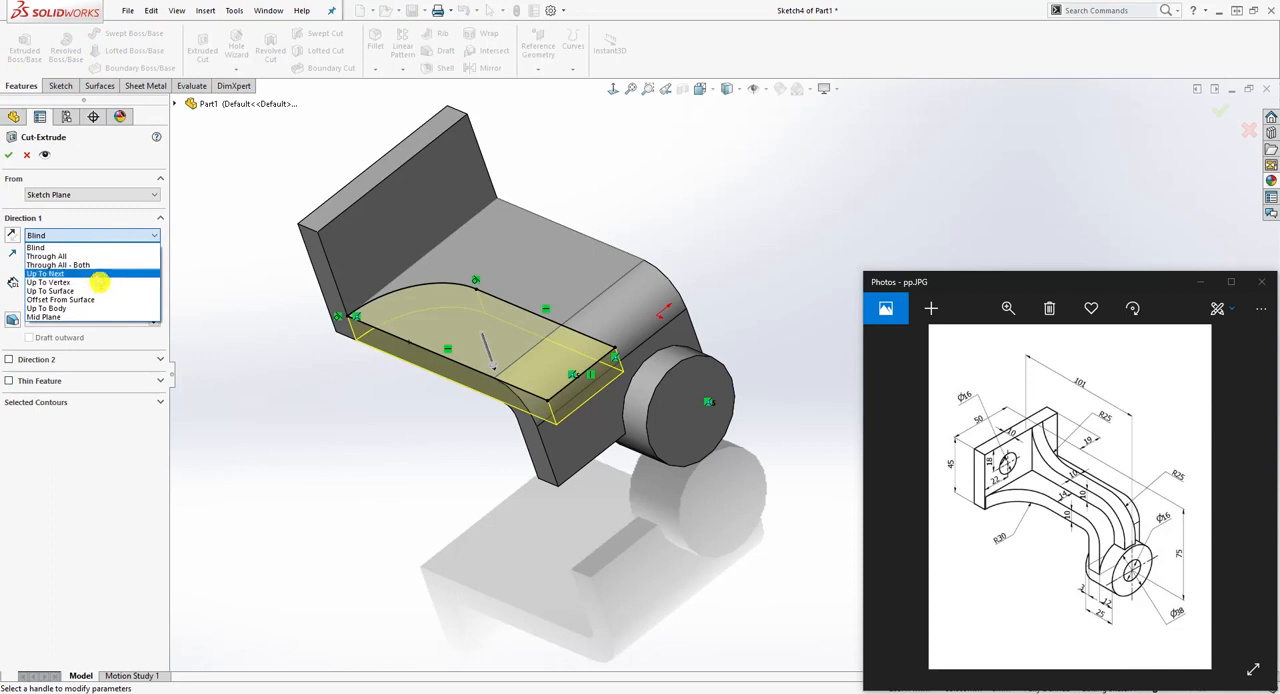
left_click(96, 274)
middle_click_drag(350, 395, 343, 329)
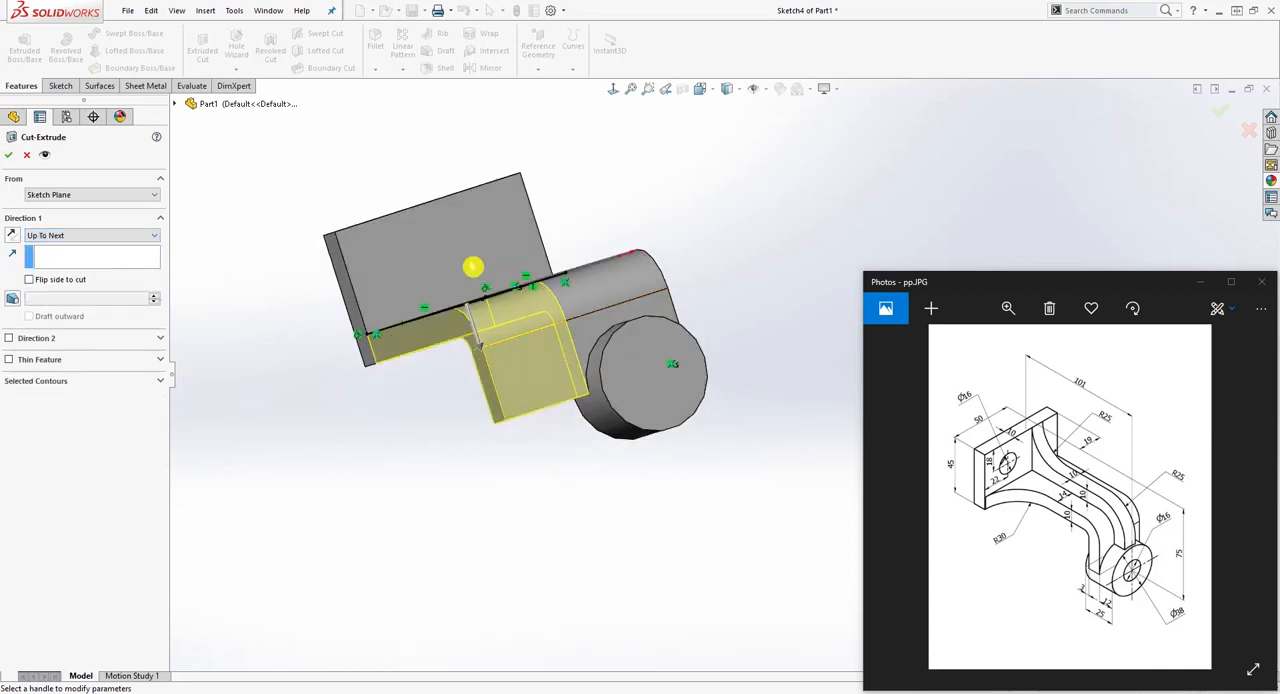
middle_click_drag(439, 421, 505, 499)
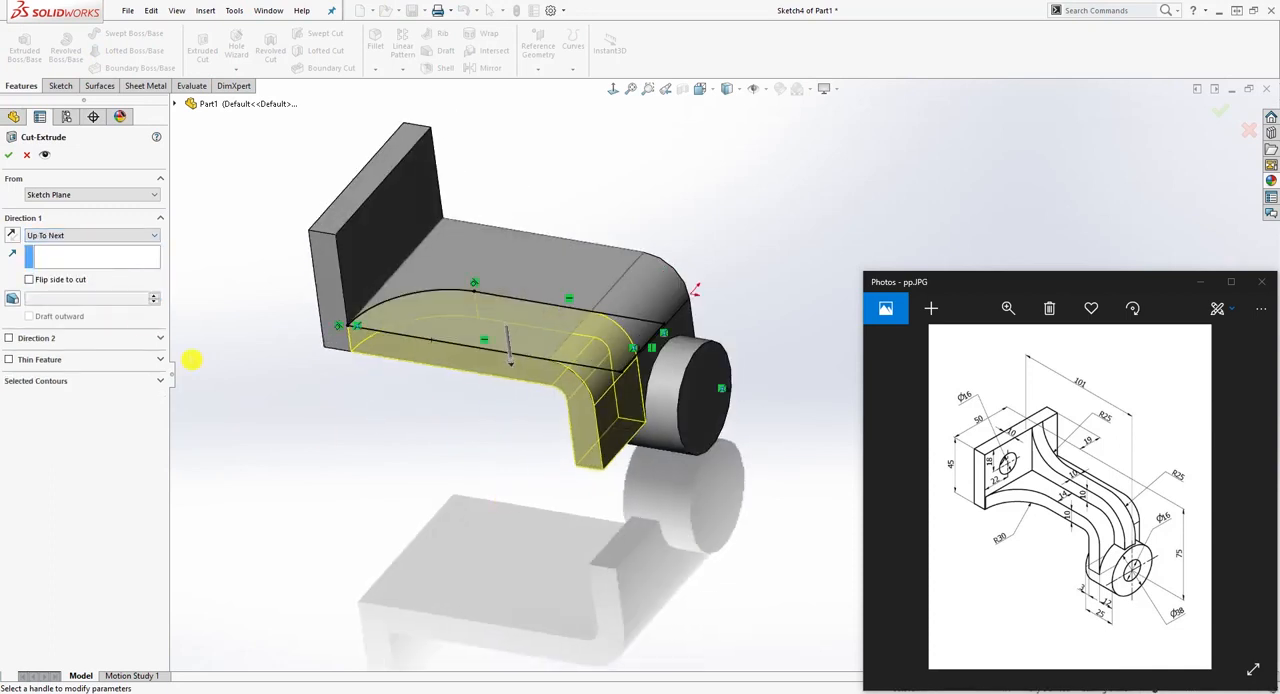
left_click(8, 155)
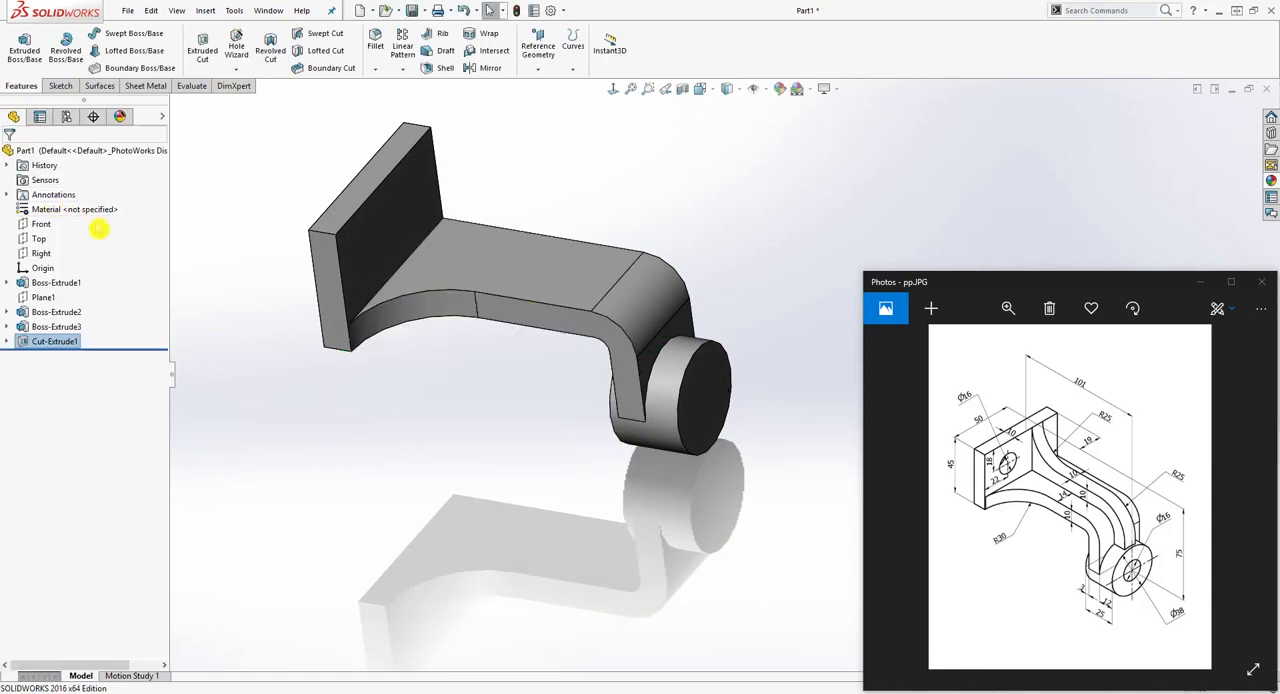
middle_click_drag(451, 474, 491, 403)
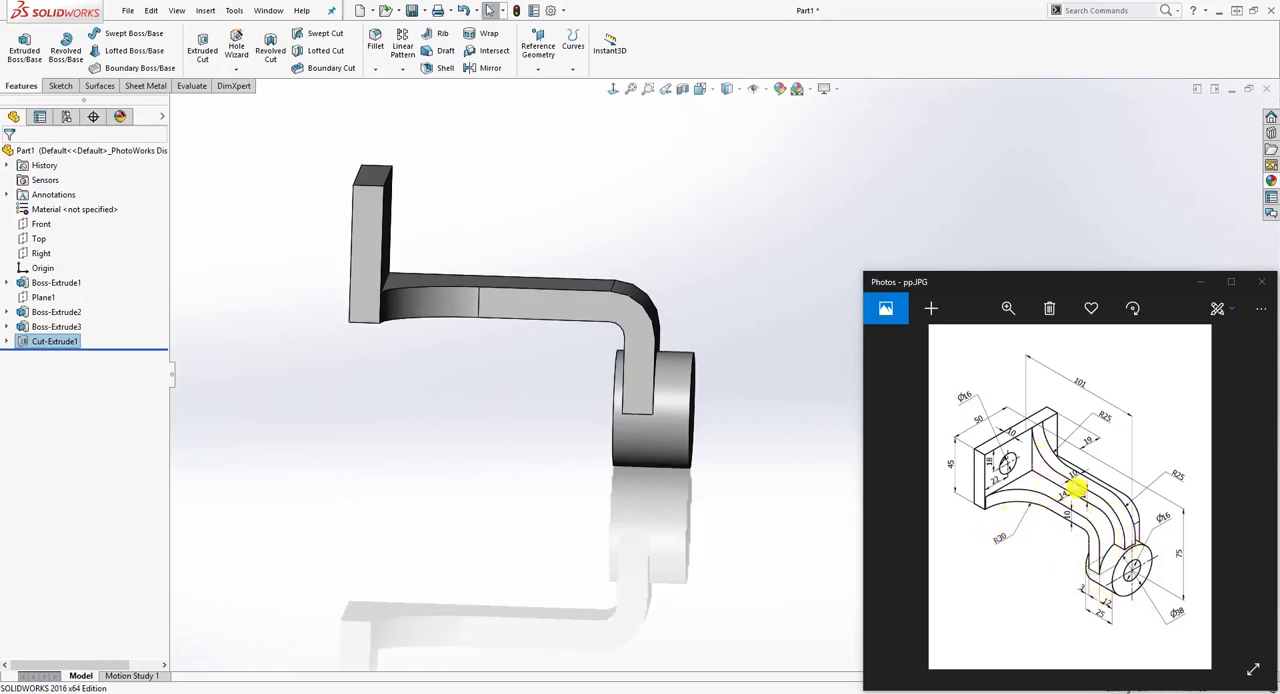
Step: Start a new sketch on the Front plane and view it normal to the plane
middle_click_drag(740, 486, 613, 521)
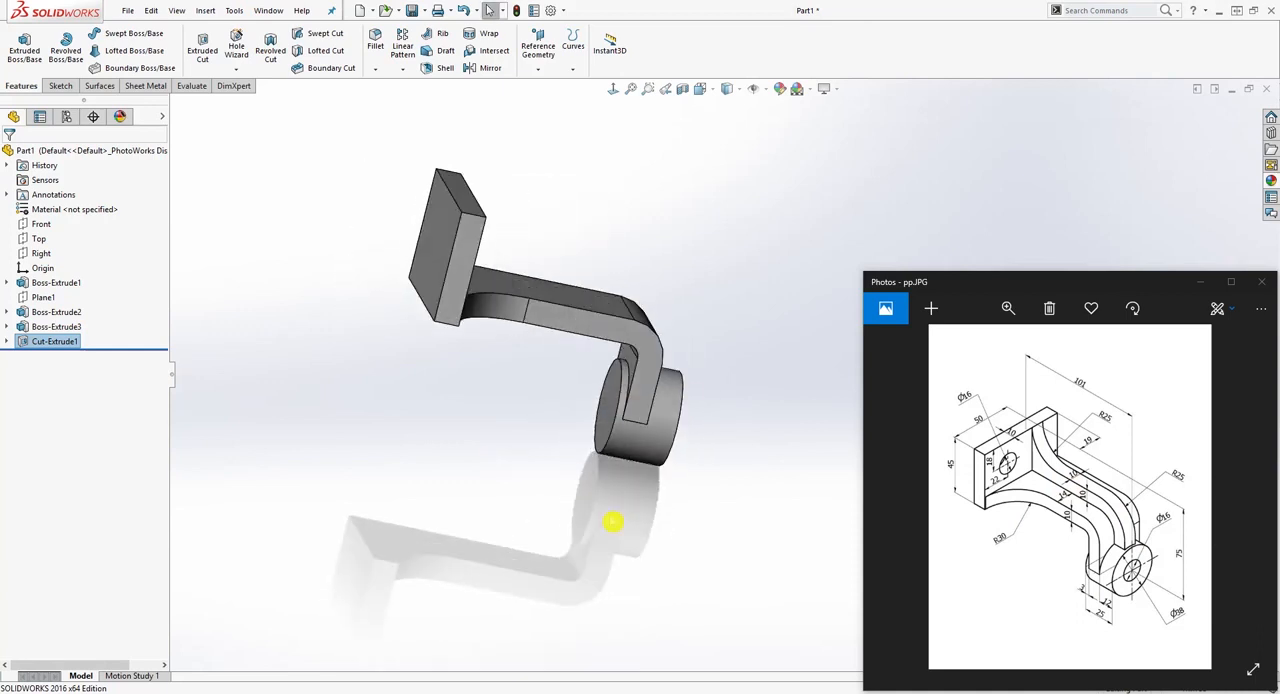
left_click(41, 224)
mouse_move(487, 487)
middle_mouse_down()
mouse_move(534, 362)
mouse_move(537, 509)
mouse_move(323, 320)
middle_mouse_up()
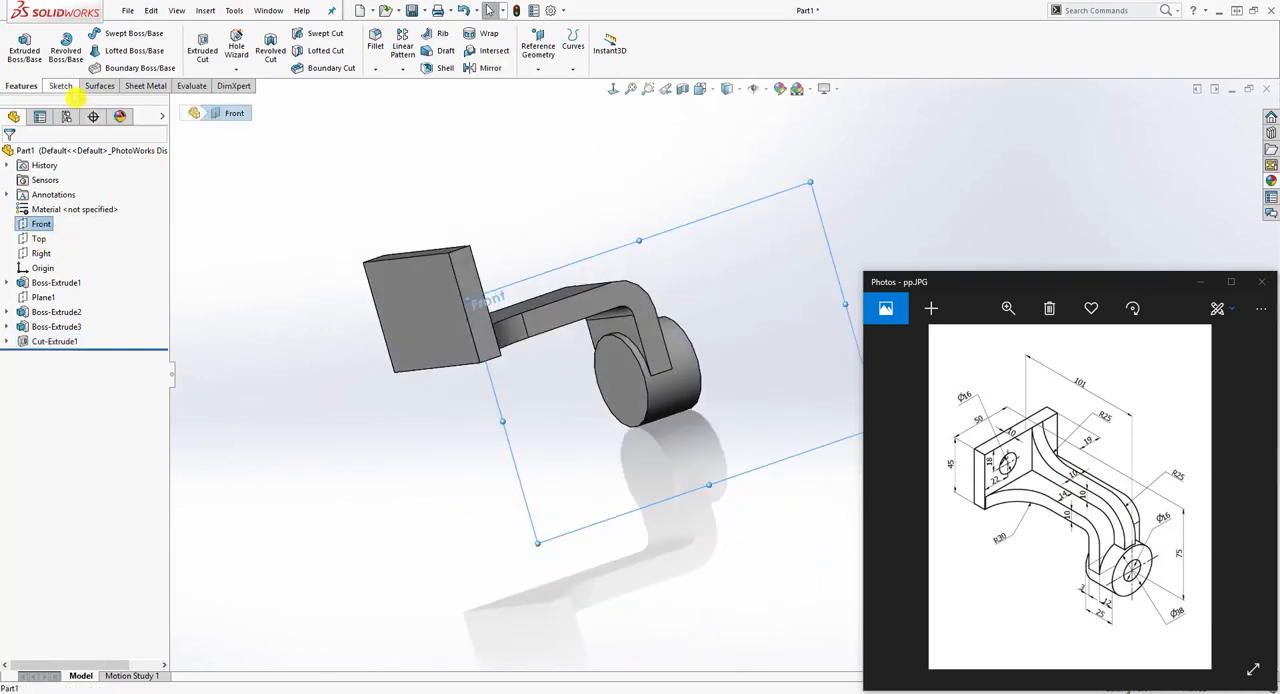
left_click(57, 85)
left_click(18, 40)
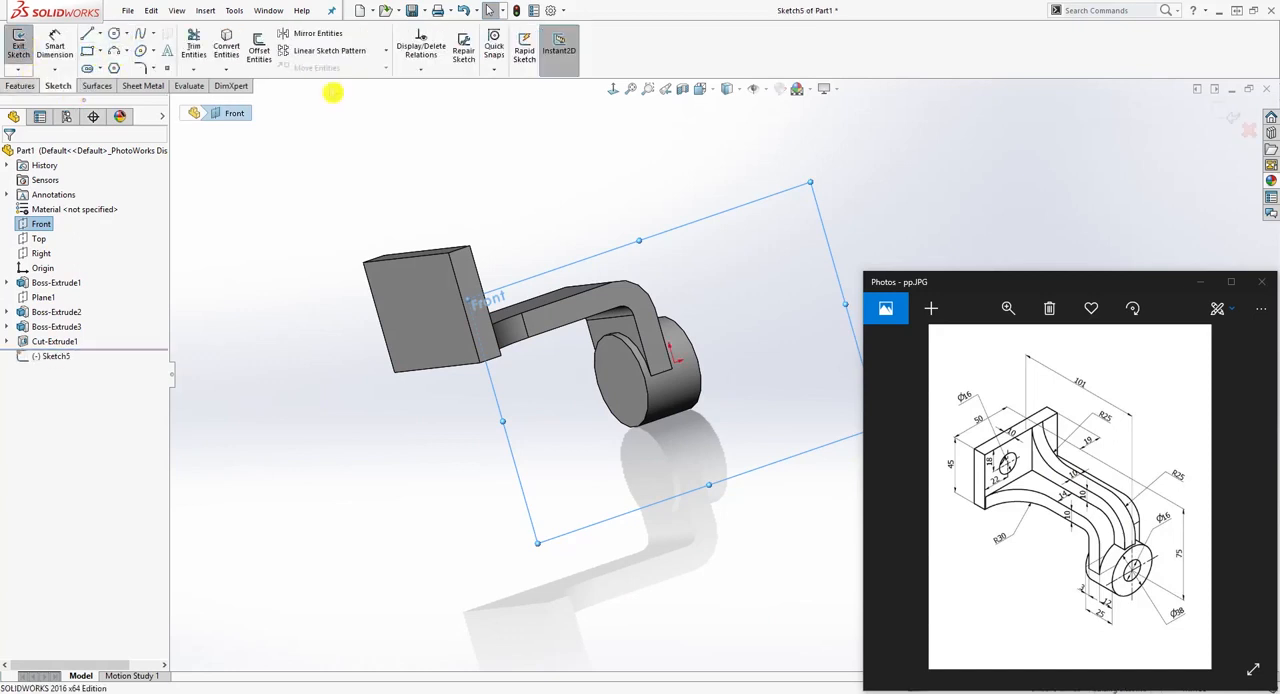
left_click(613, 89)
scroll(830, 152, "down", 3)
scroll(821, 160, "up", 5)
scroll(786, 429, "up", 3)
scroll(837, 474, "down", 2)
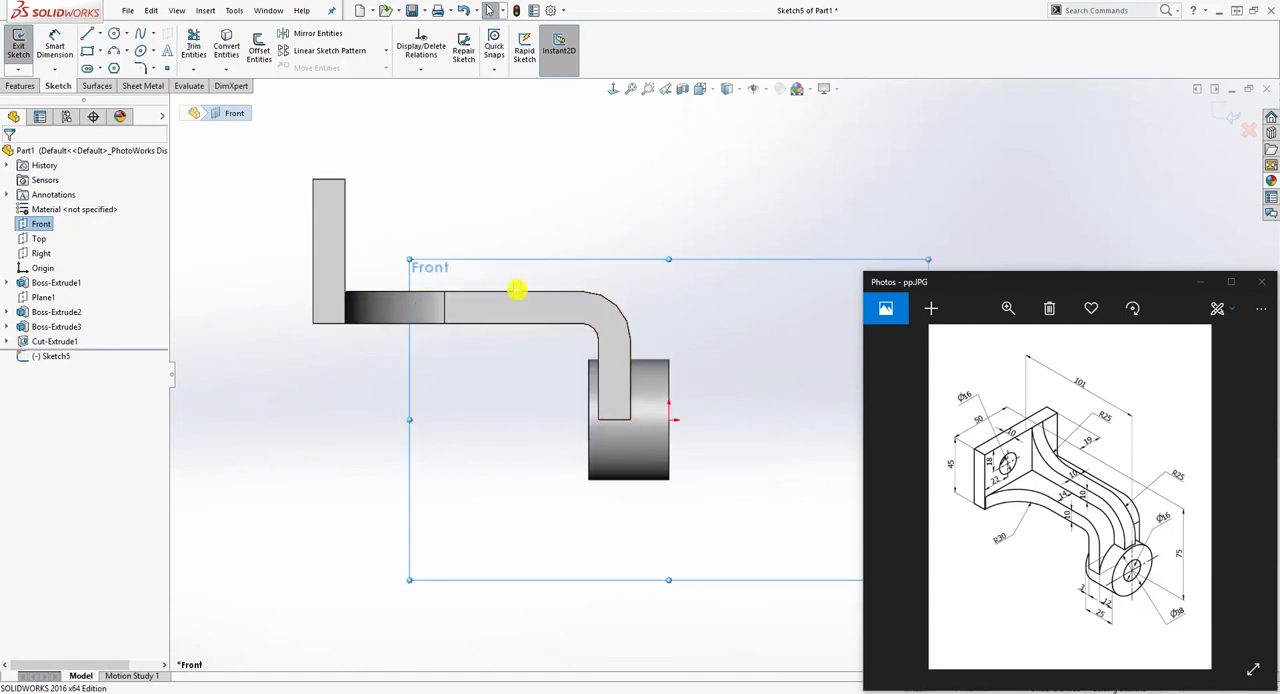
Step: Convert the arm's four outer edges, from the plate around the bend down to the cylinder, into sketch entities
left_click(433, 295)
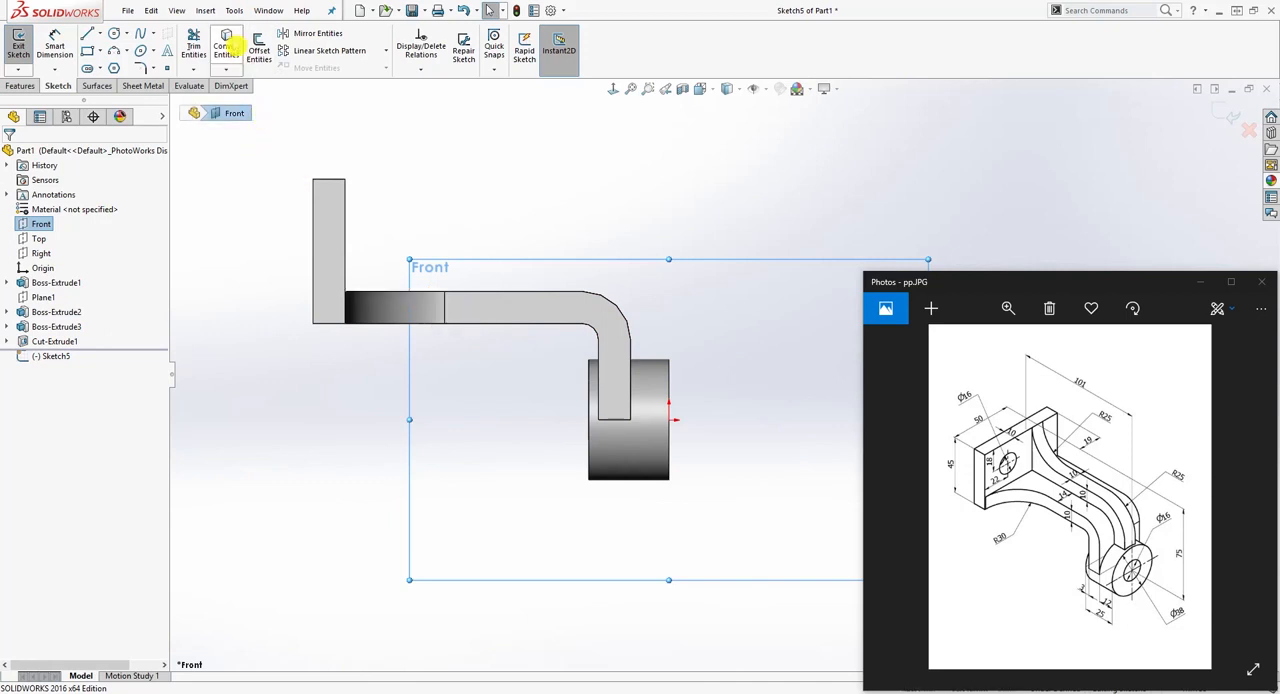
left_click(463, 143)
left_click(225, 46)
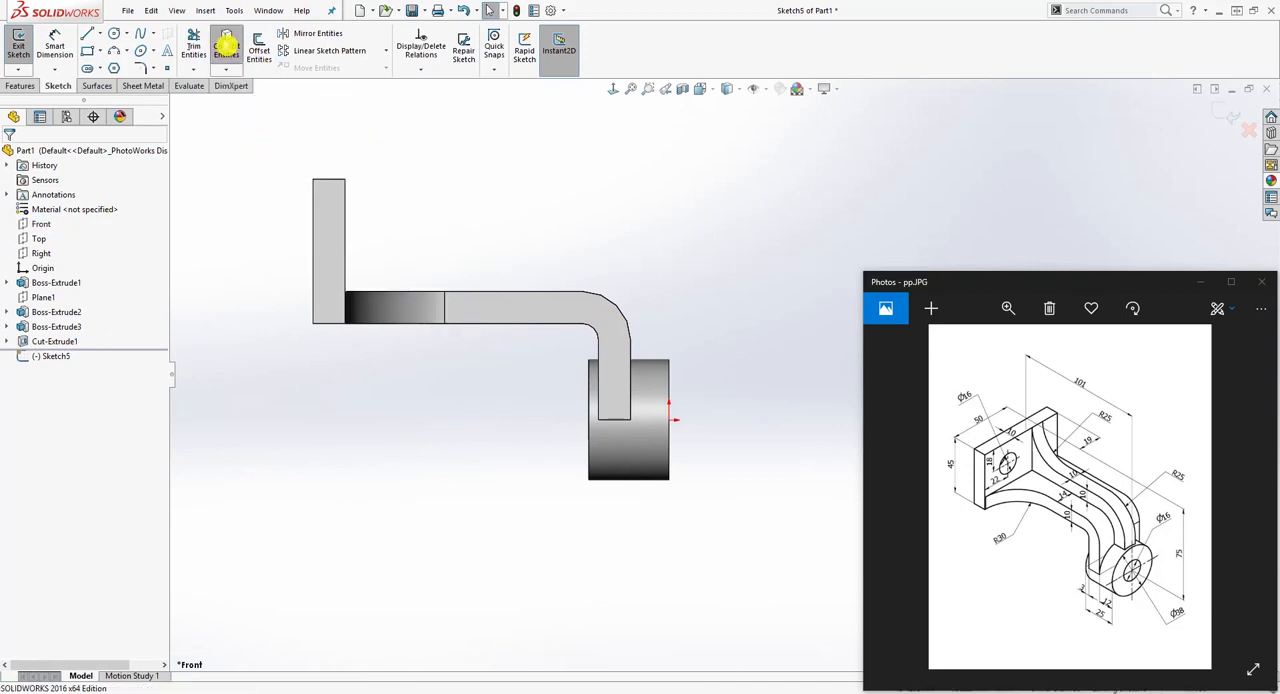
left_click(396, 295)
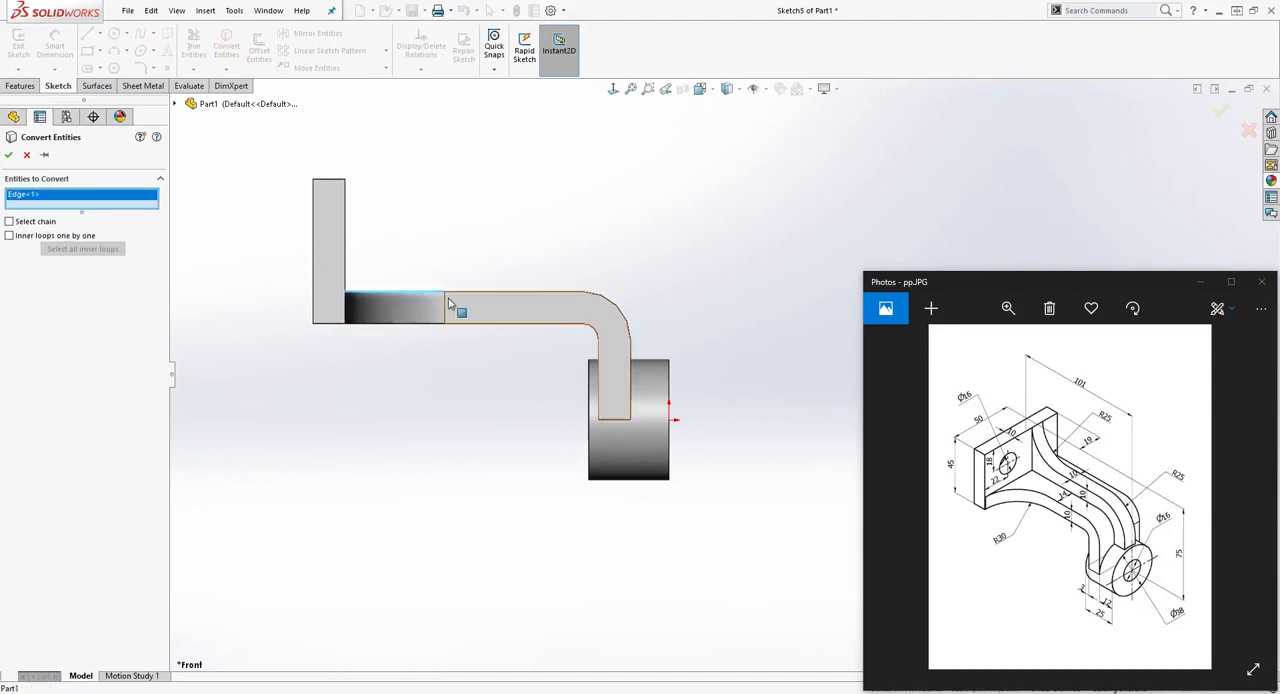
left_click(486, 300)
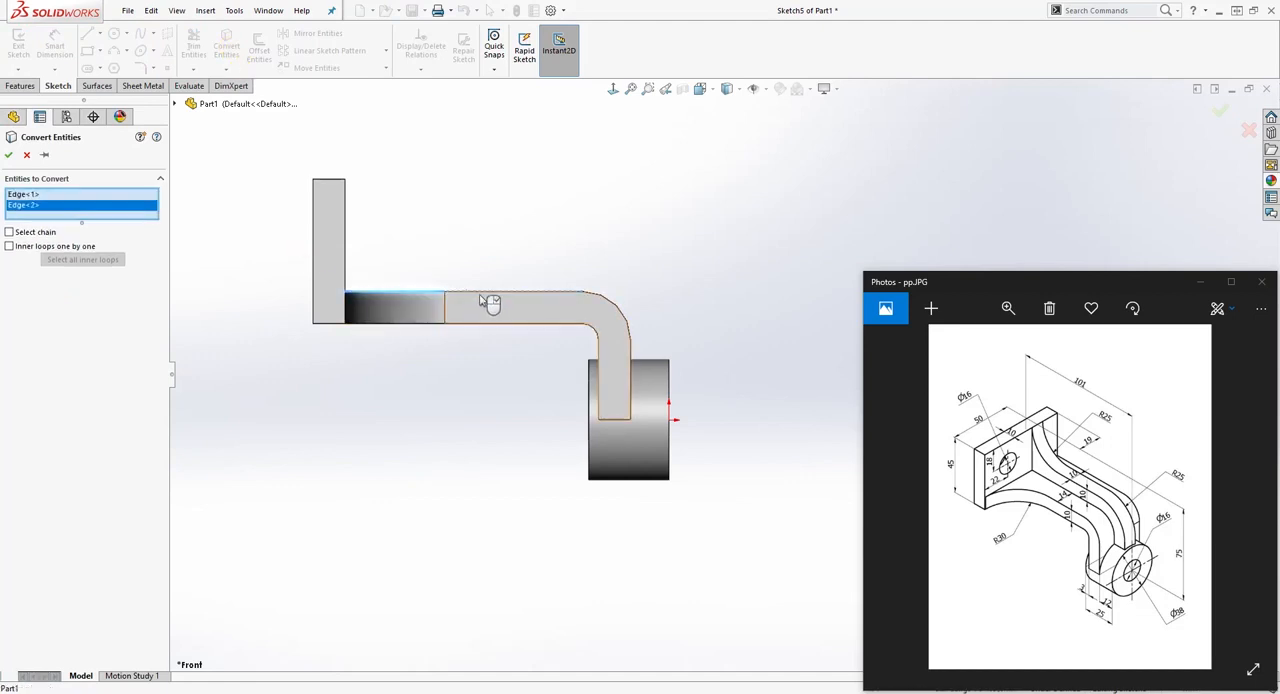
left_click(616, 310)
left_click(631, 370)
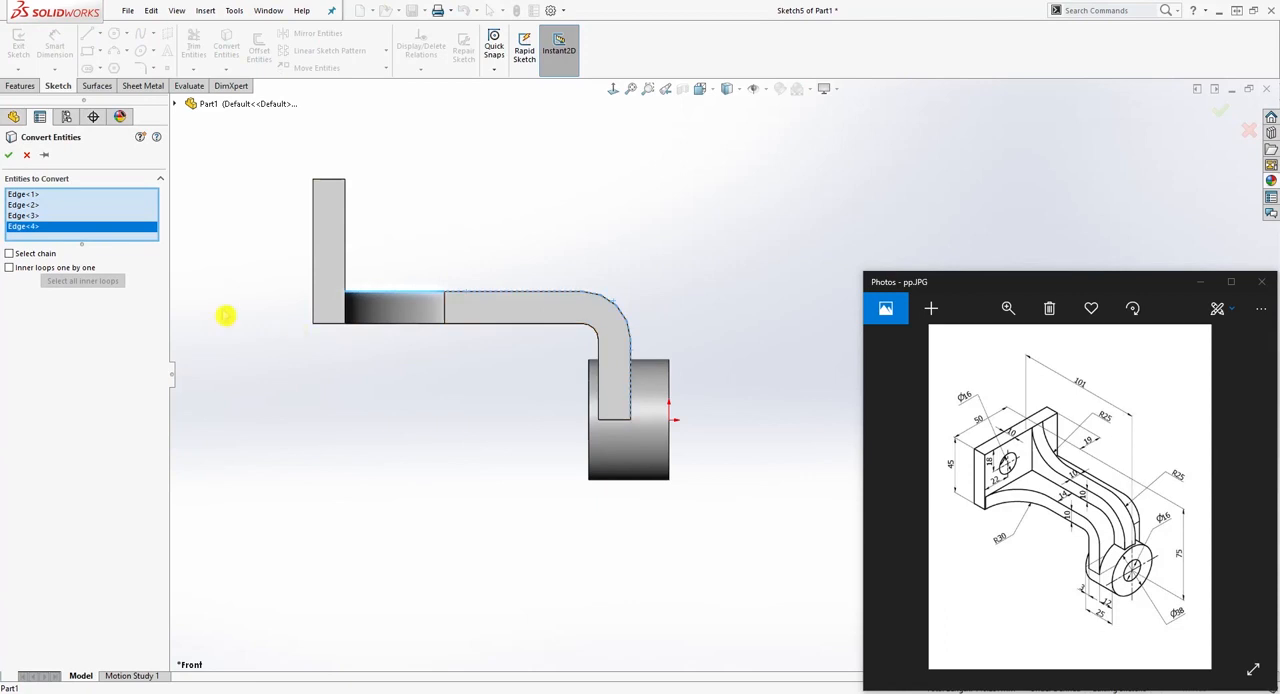
left_click(8, 157)
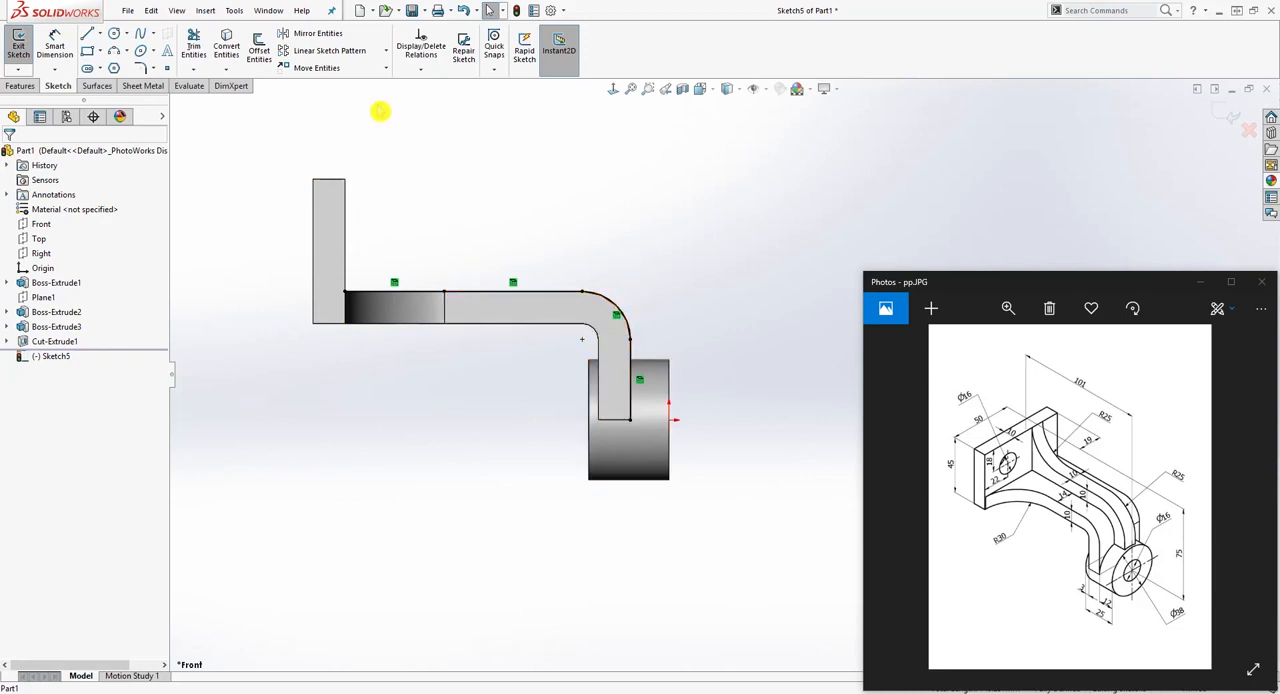
Step: Offset the converted edge chain outward by 10 mm and move its dimension clear of the cylinder
left_click(261, 52)
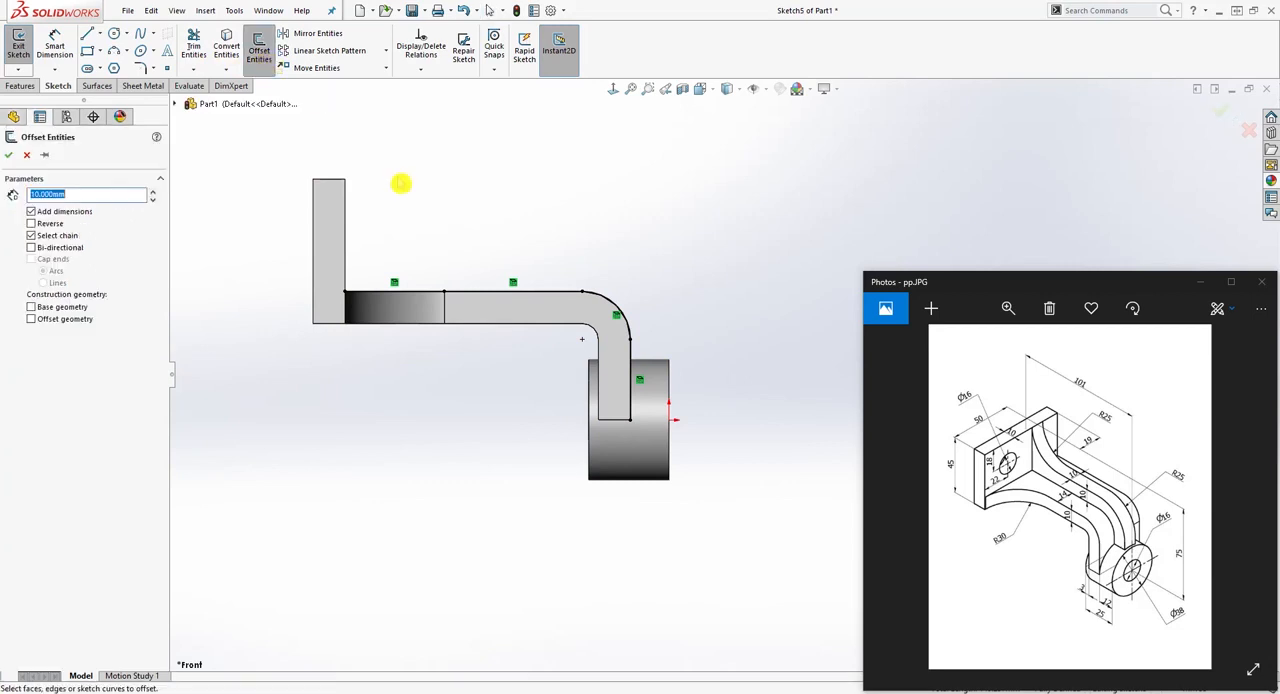
left_click(420, 294)
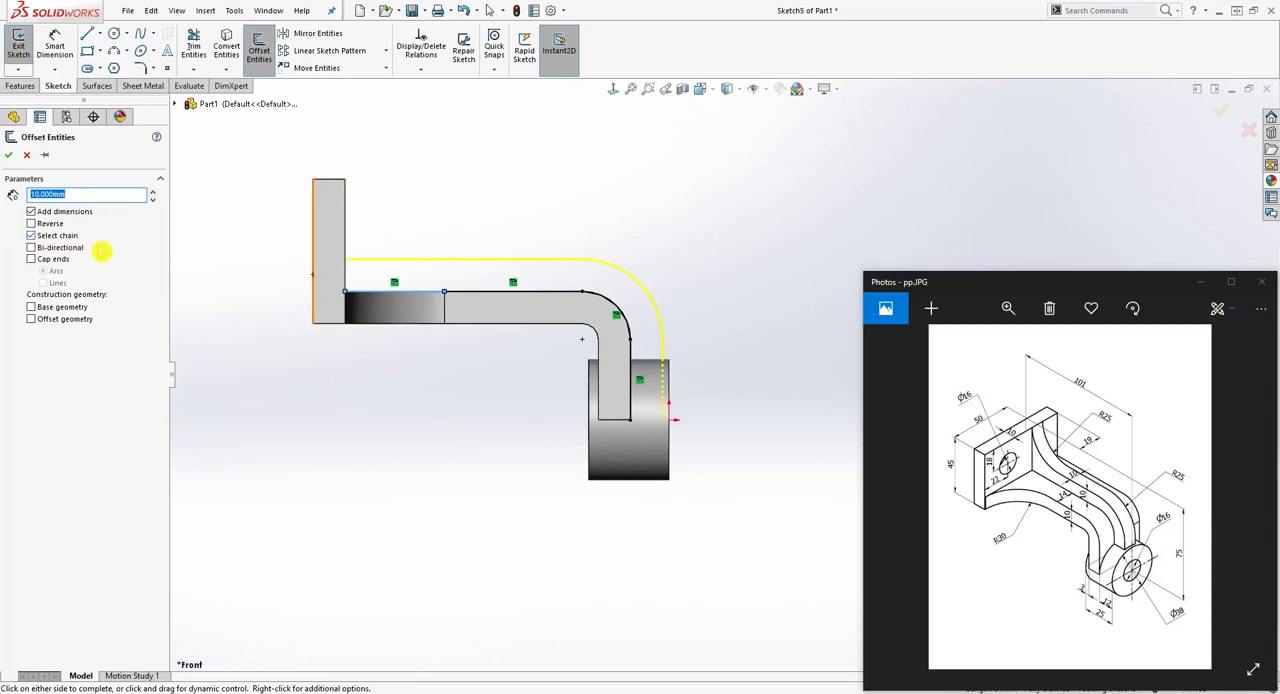
left_click(9, 156)
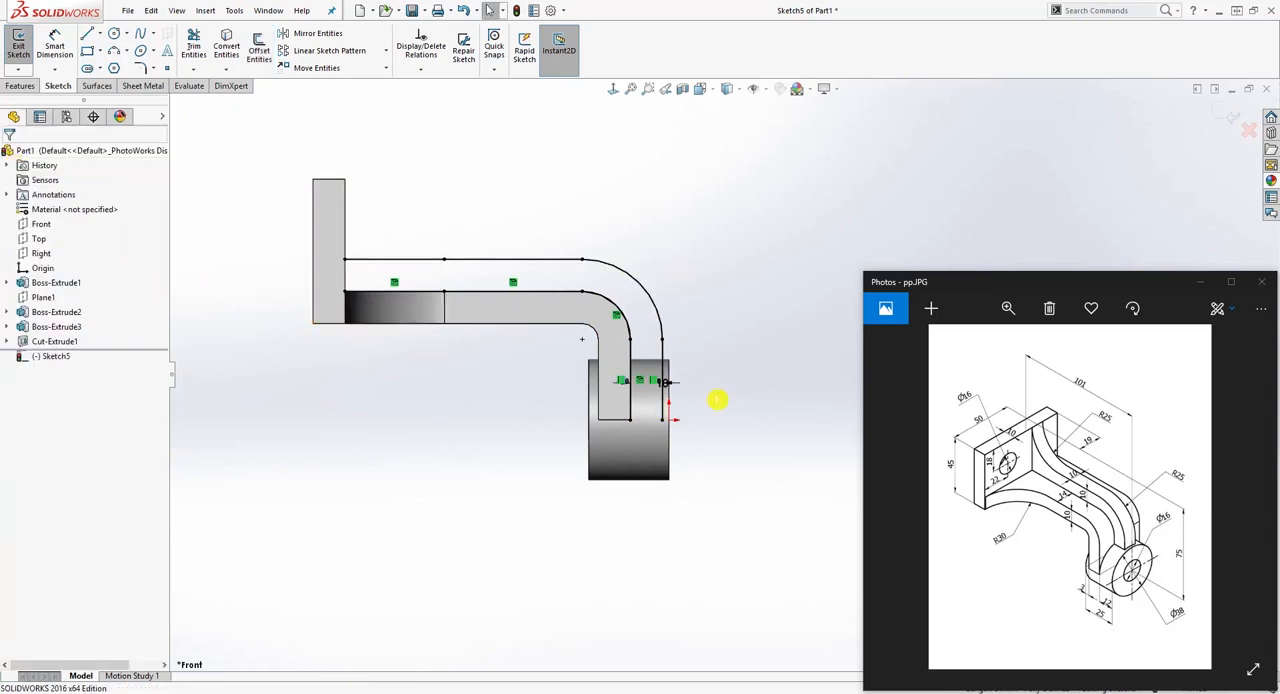
left_click_drag(664, 383, 700, 351)
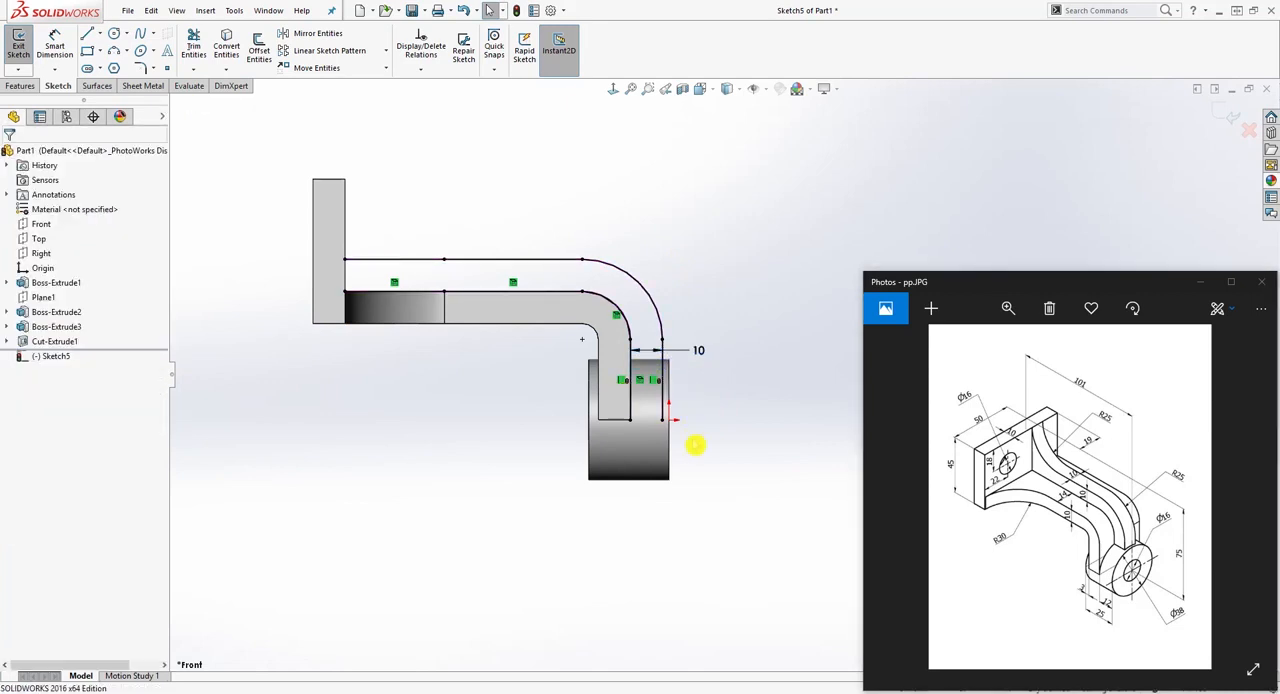
Step: Check the radius of the offset chain's outer bend arc with a trial dimension, without placing it
right_click_drag(695, 445, 692, 385)
left_click(638, 281)
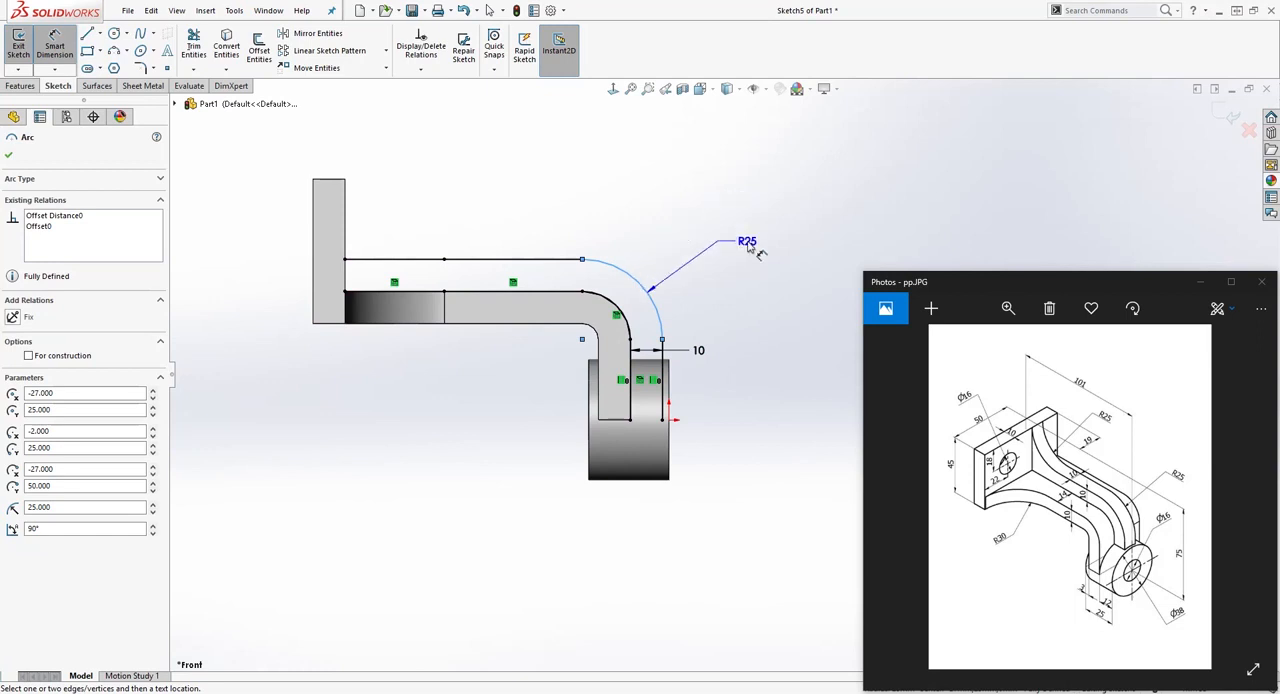
key("Escape")
key("Escape")
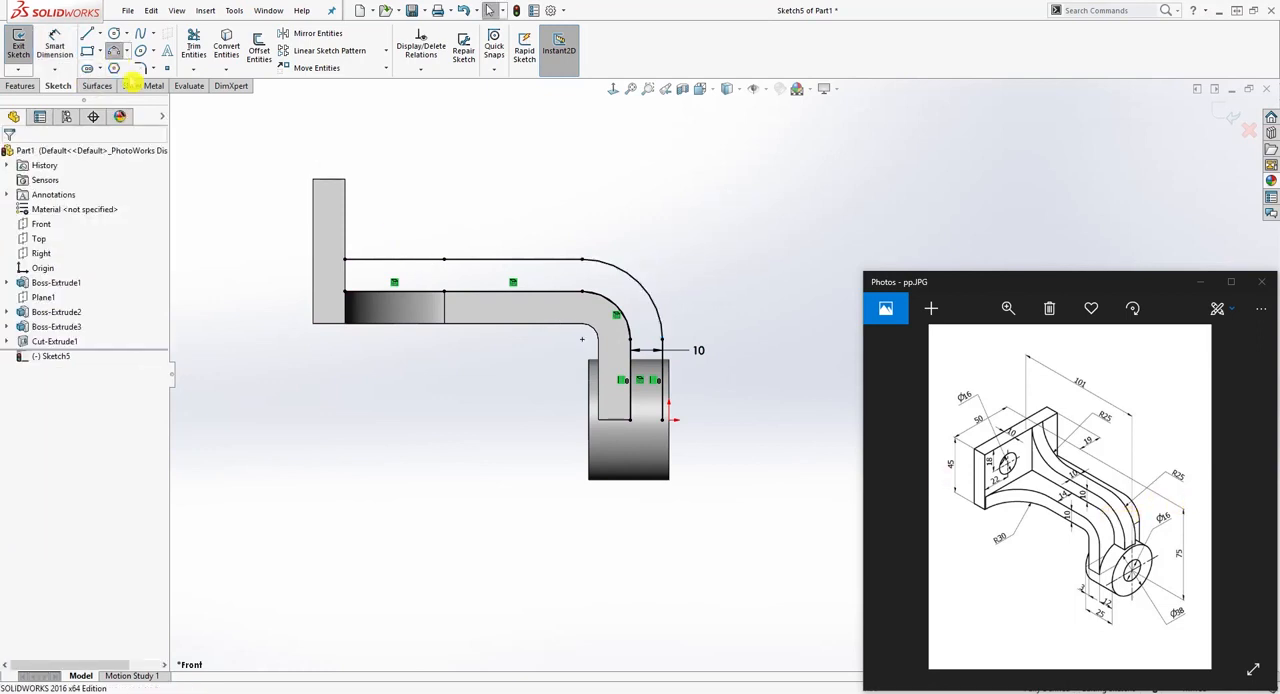
left_click(114, 50)
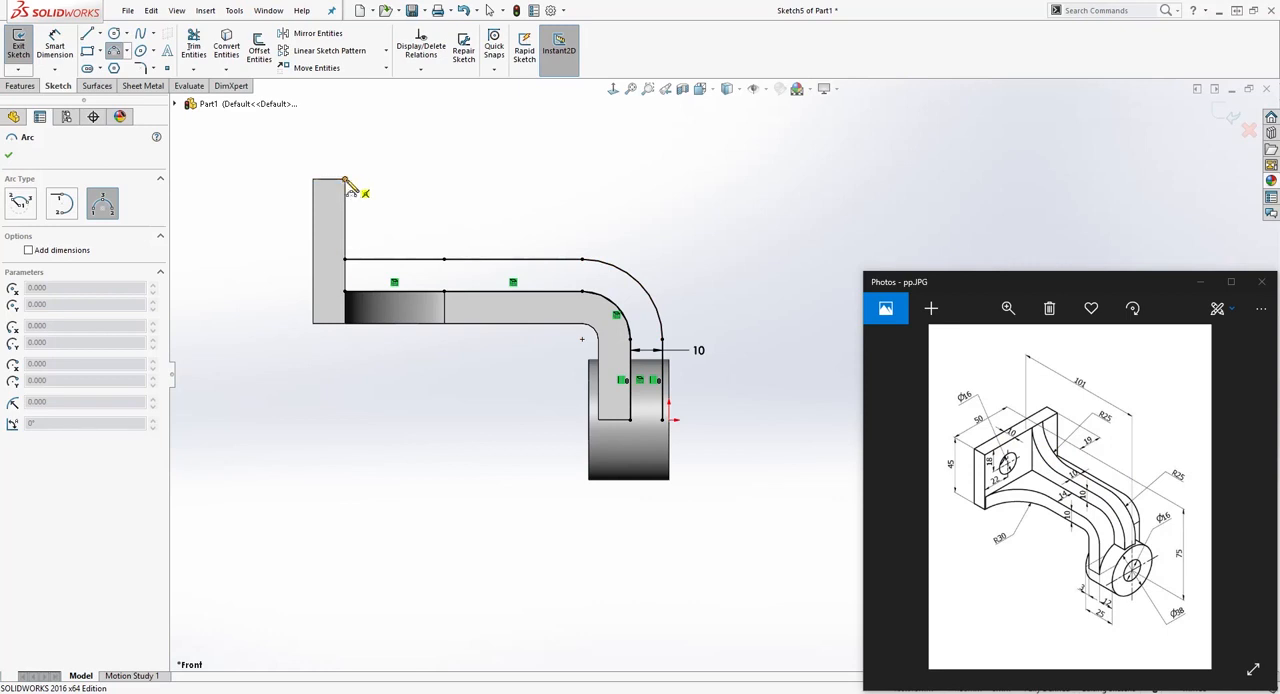
key("Escape")
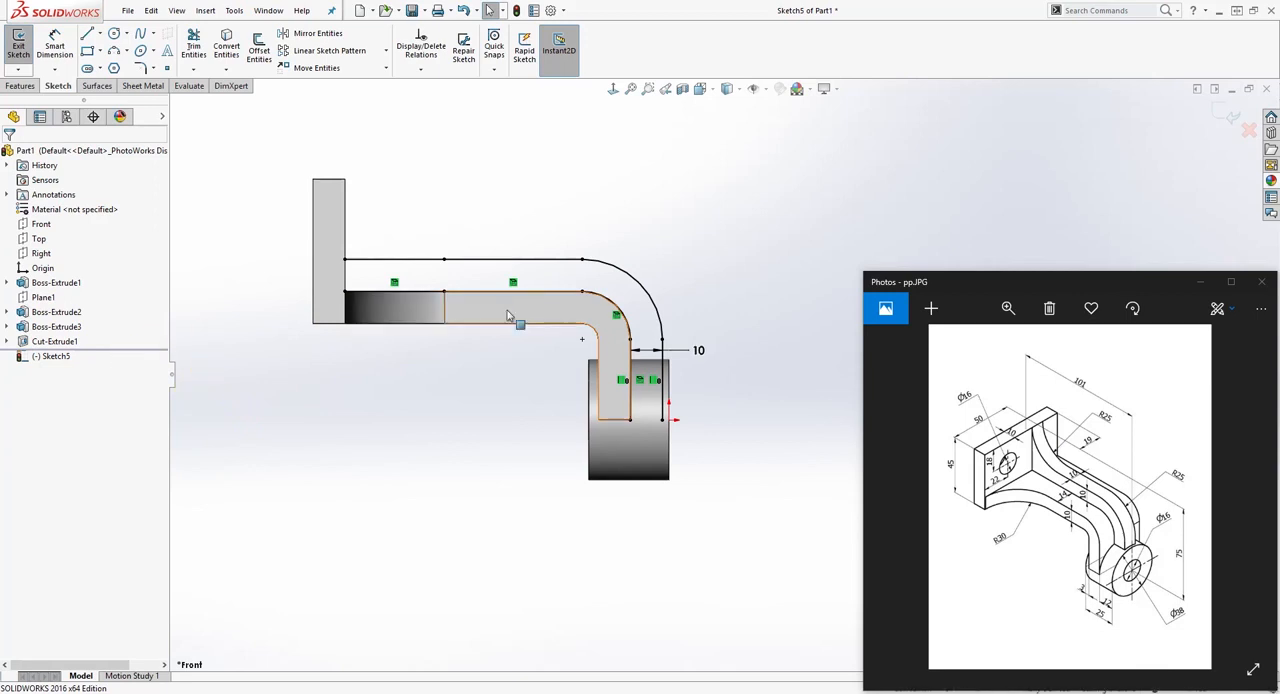
left_click(114, 52)
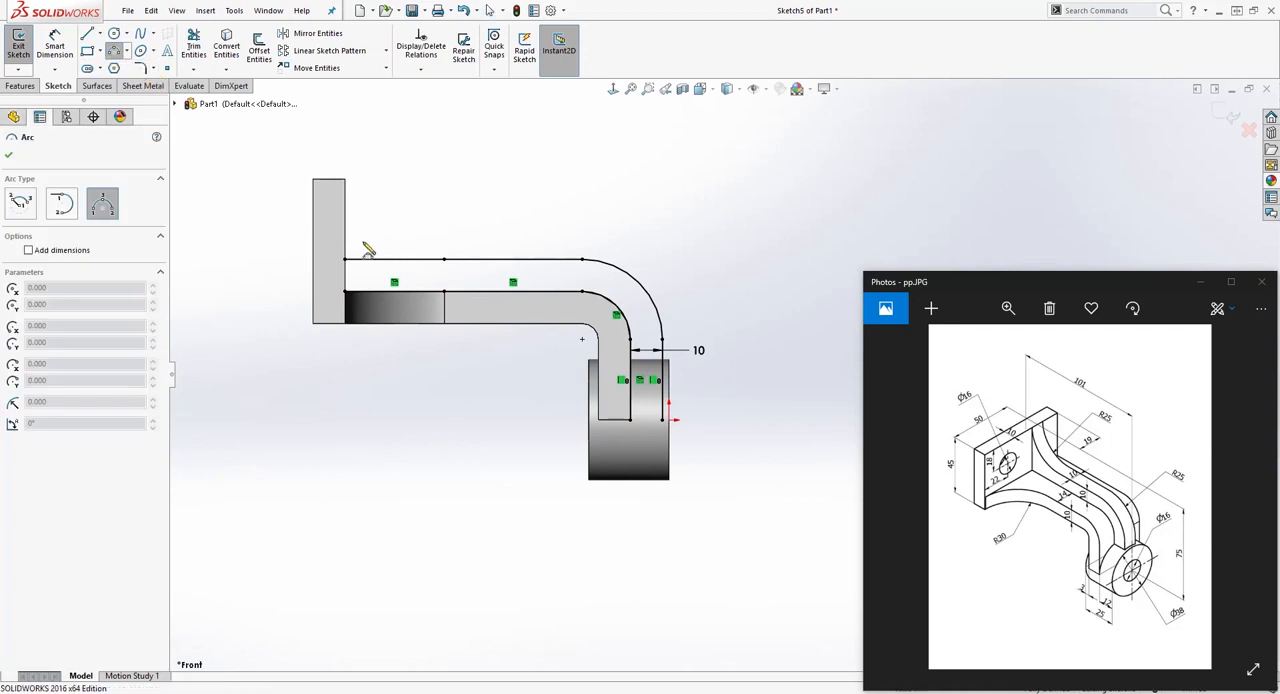
left_click(345, 181)
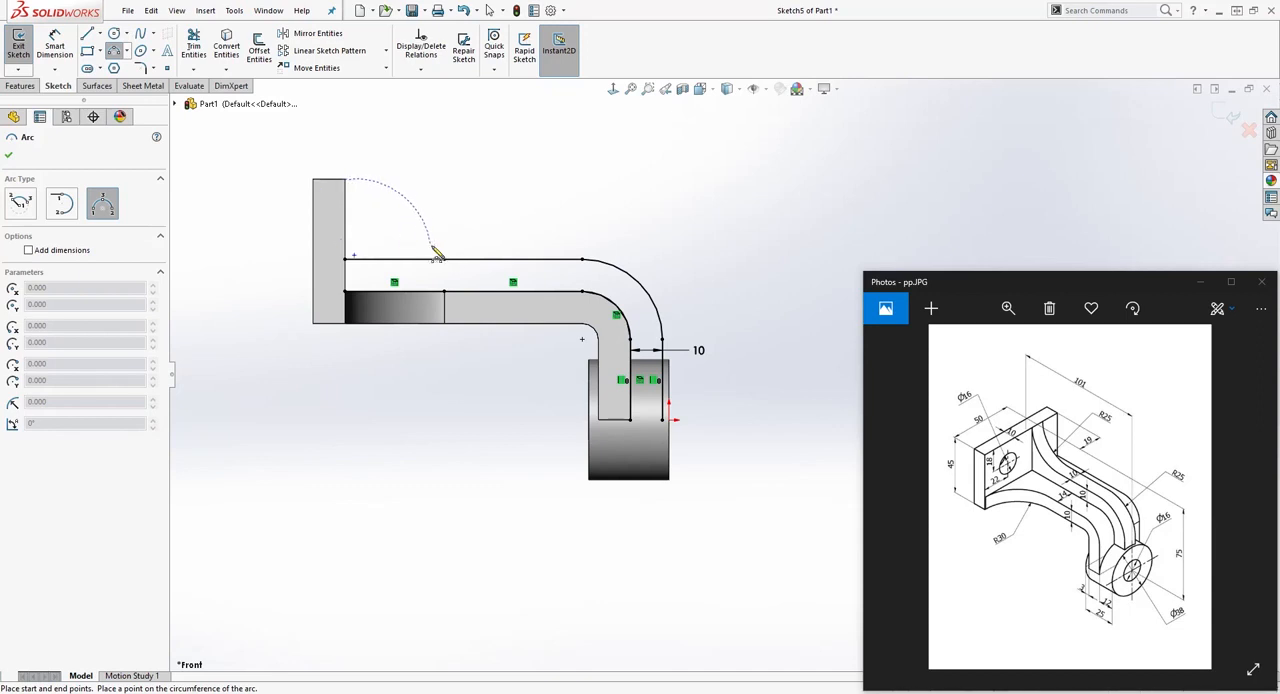
key("Escape")
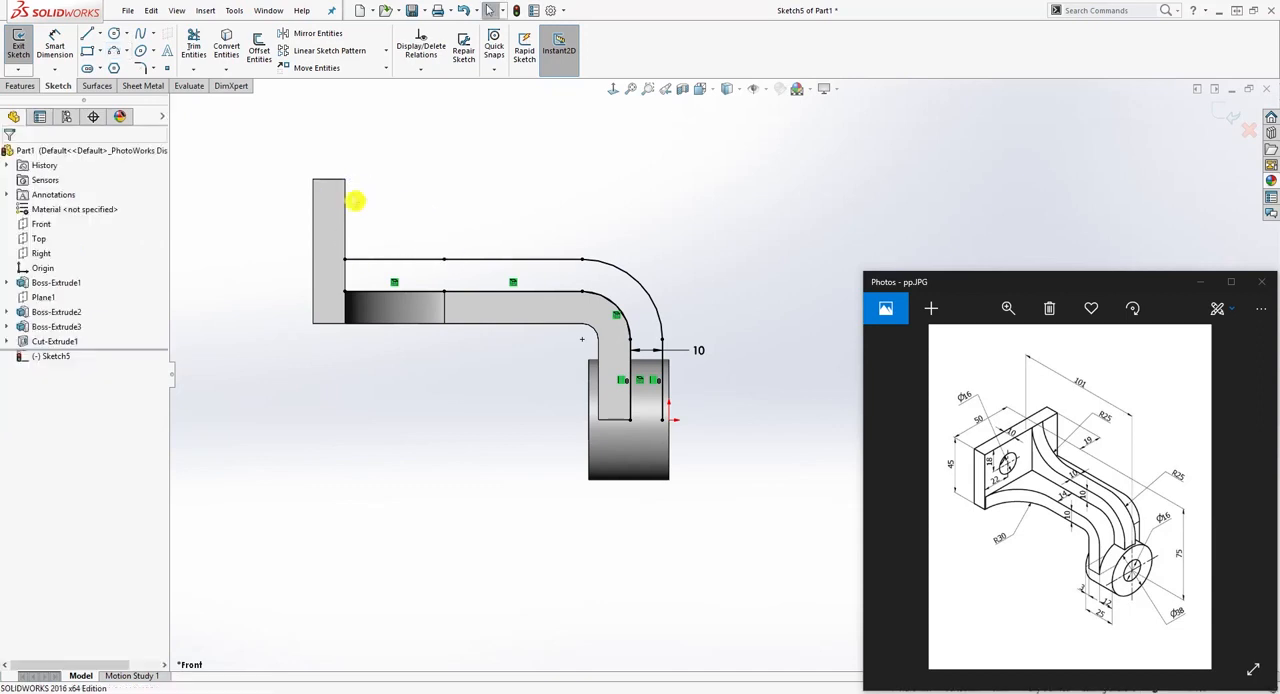
Step: Draw a concave three-point arc of about 26.5 mm radius from the plate's upper inner corner to the upper offset line
left_click(117, 53)
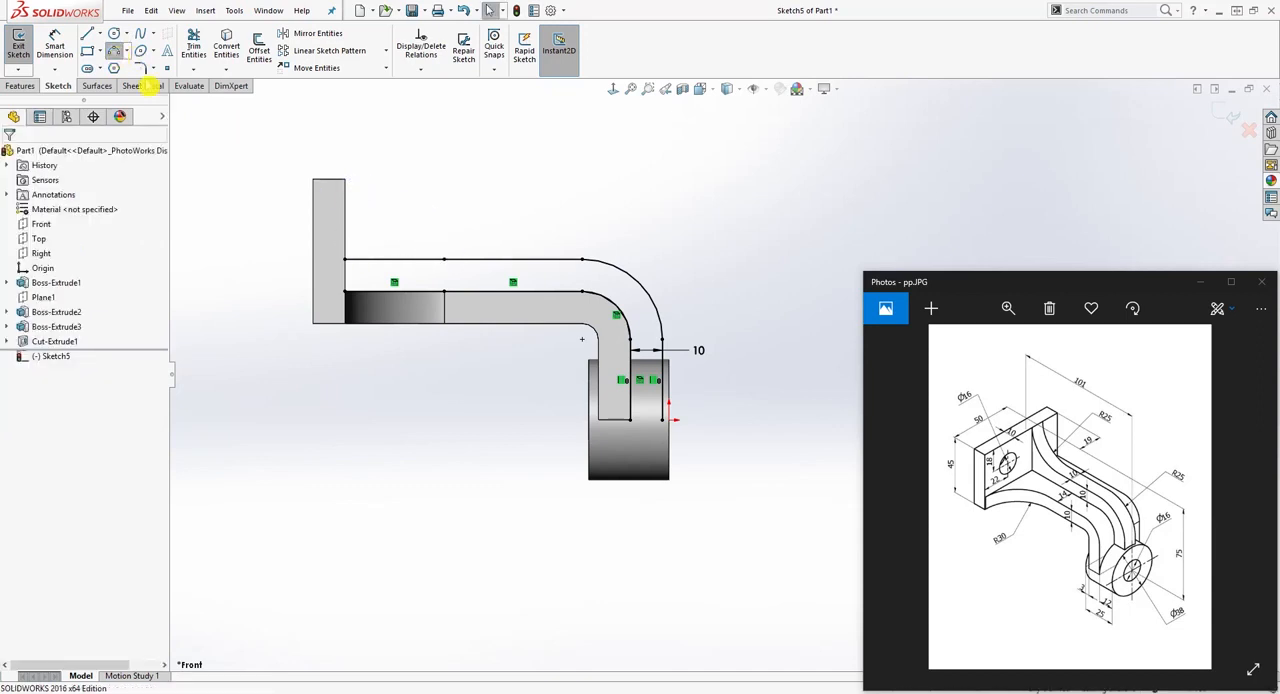
left_click(345, 180)
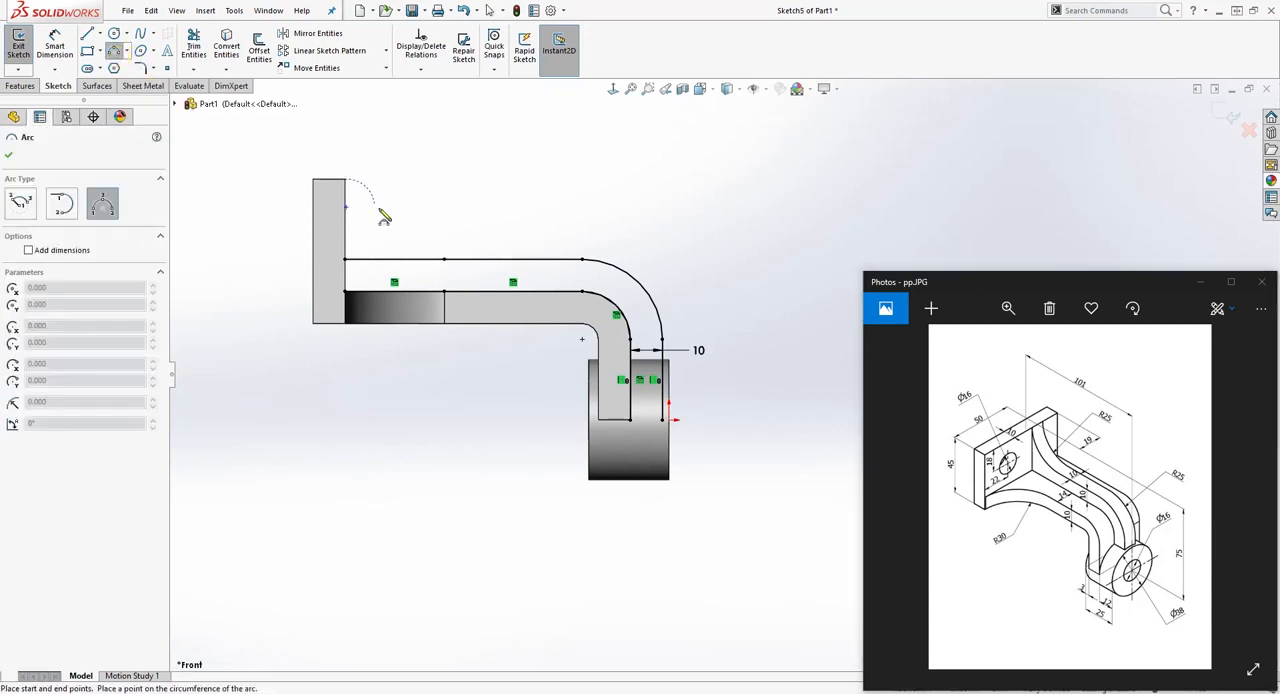
left_click(431, 260)
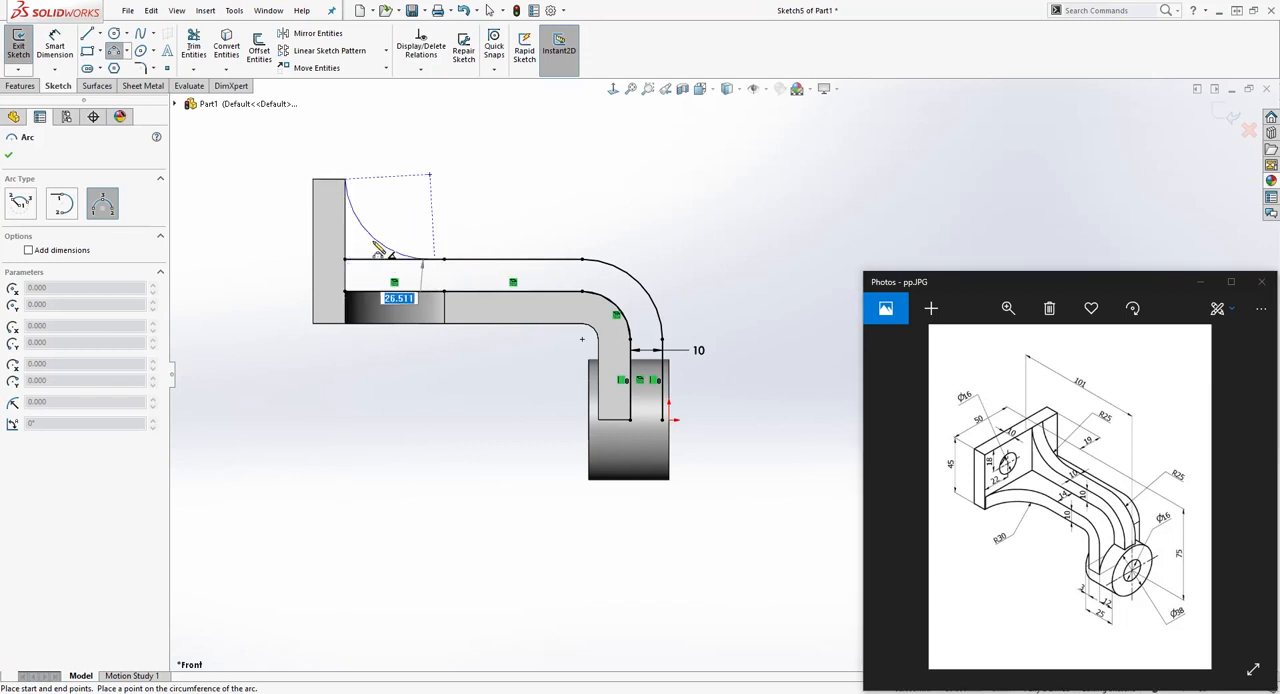
left_click(379, 246)
key("Escape")
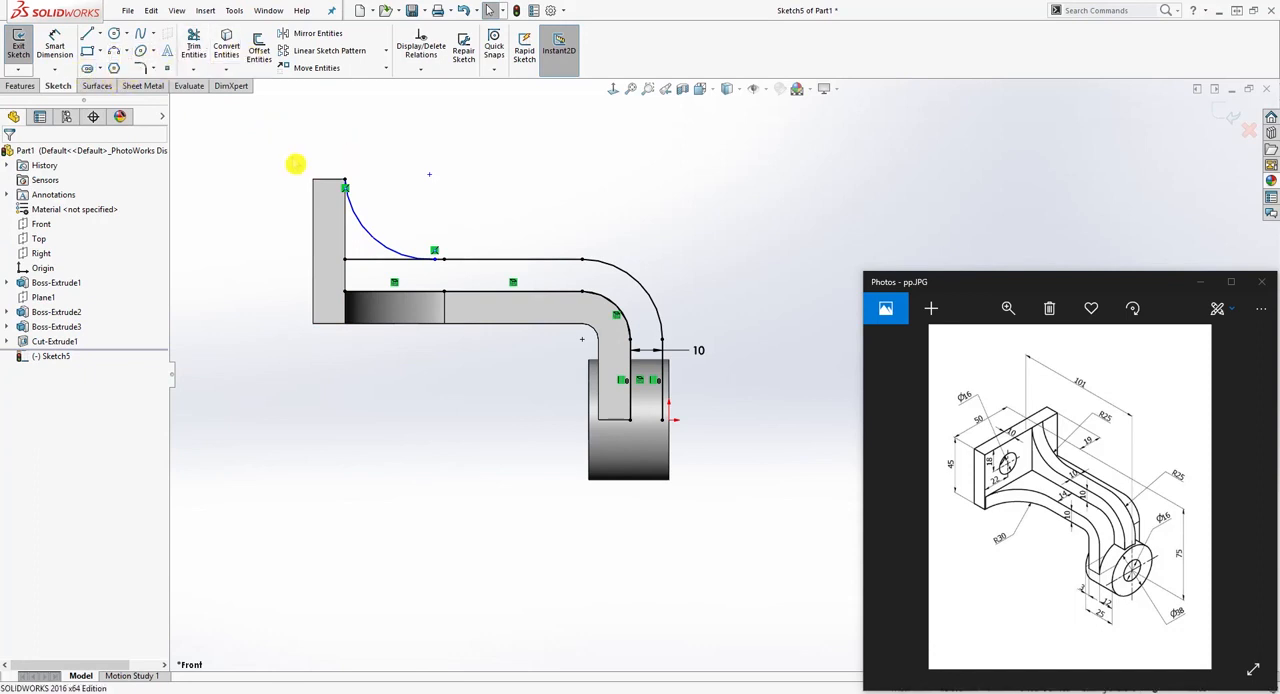
Step: Make the concave arc tangent to both the upper offset line and the plate's inner vertical edge
left_click(387, 247)
left_click(385, 259, "ctrl")
left_click(12, 371)
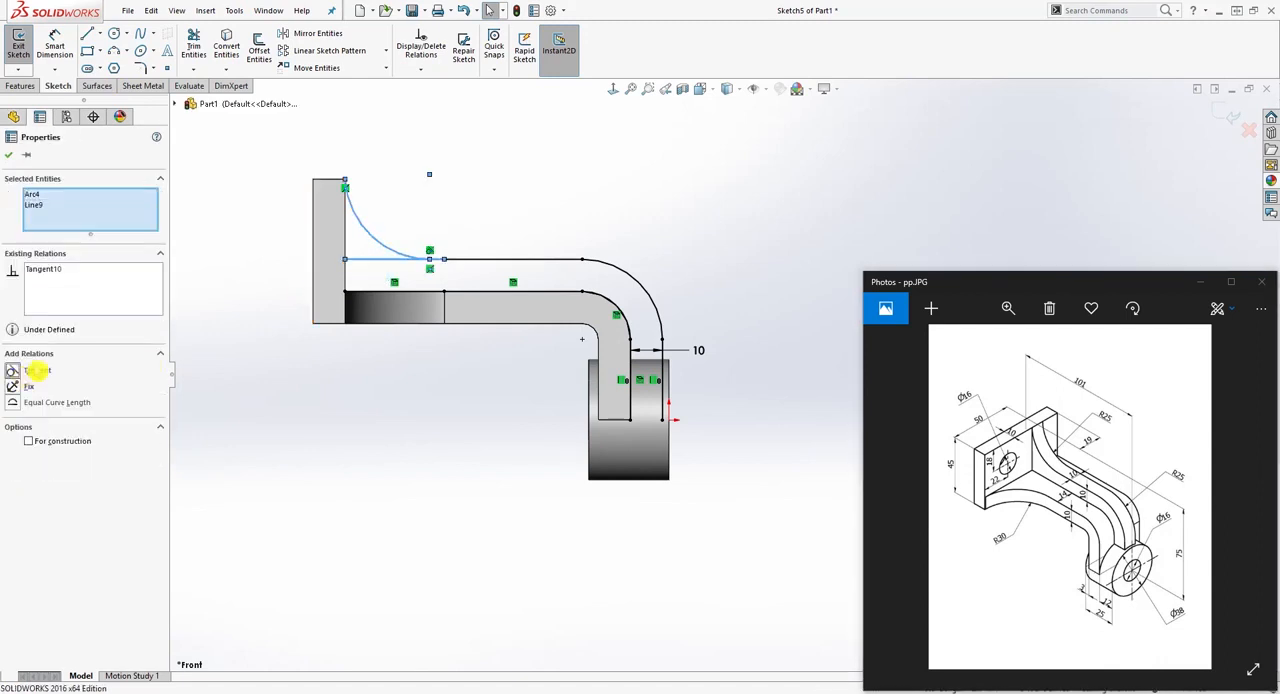
key("Escape")
left_click(385, 249)
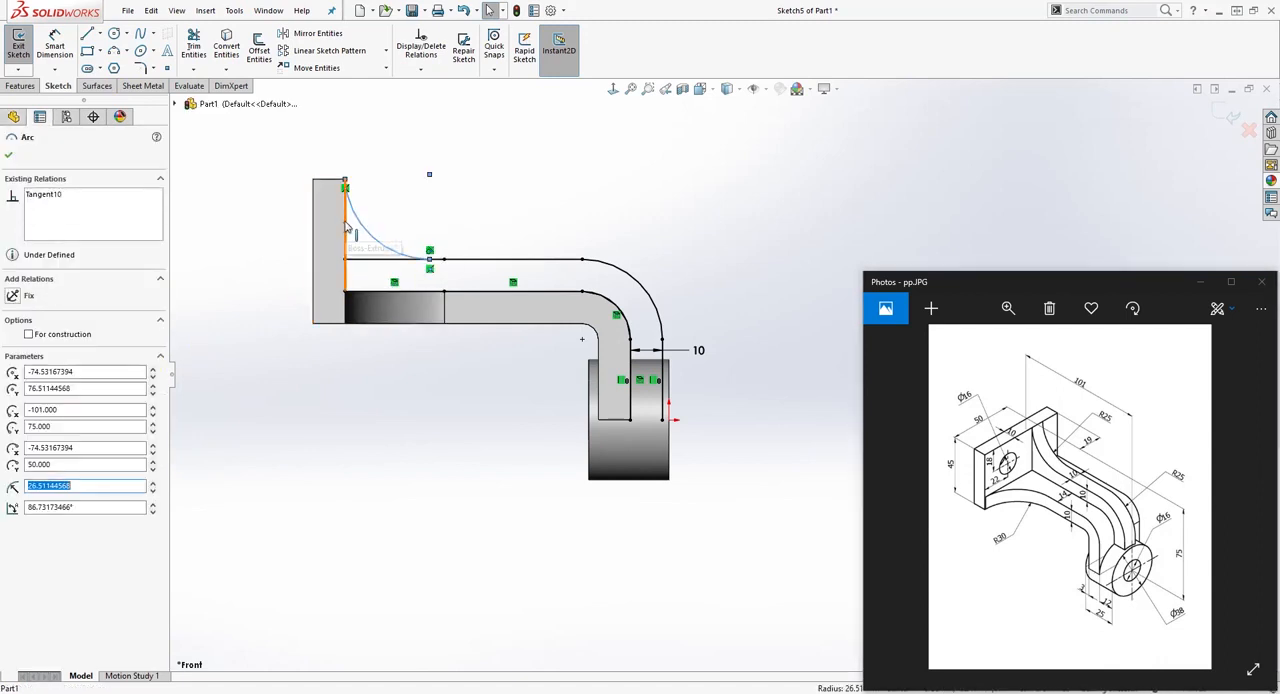
left_click(347, 226, "ctrl")
left_click(14, 371)
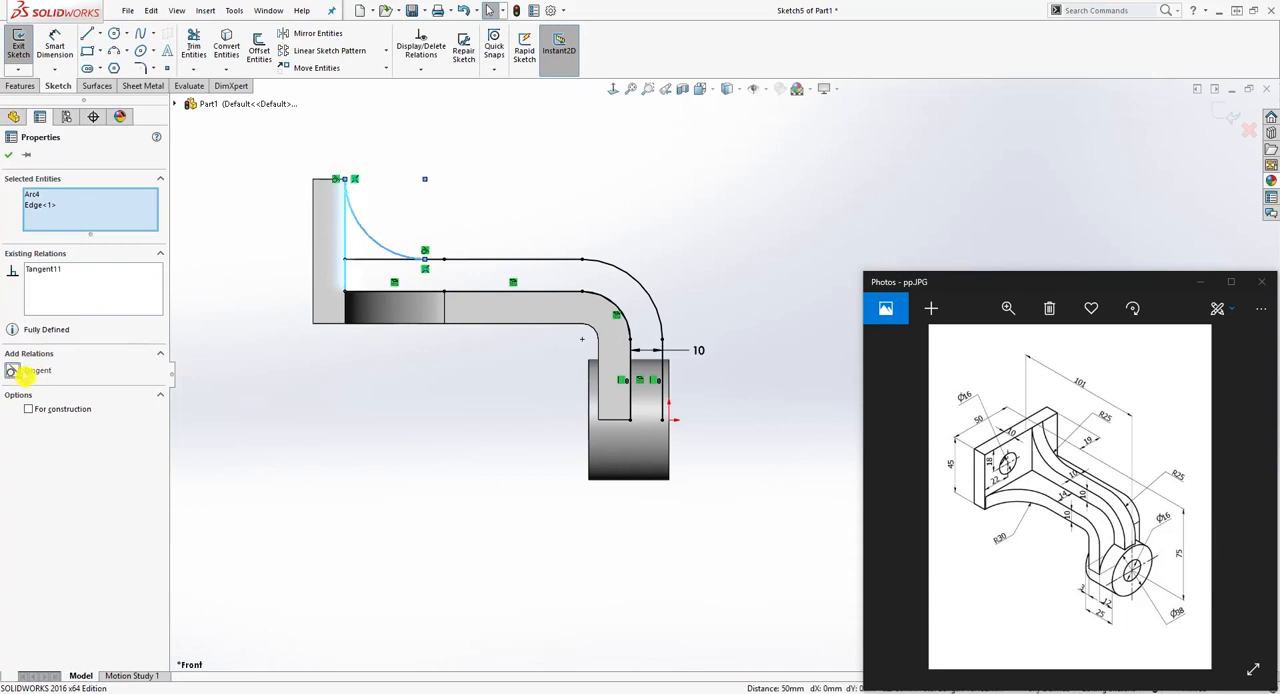
key("Escape")
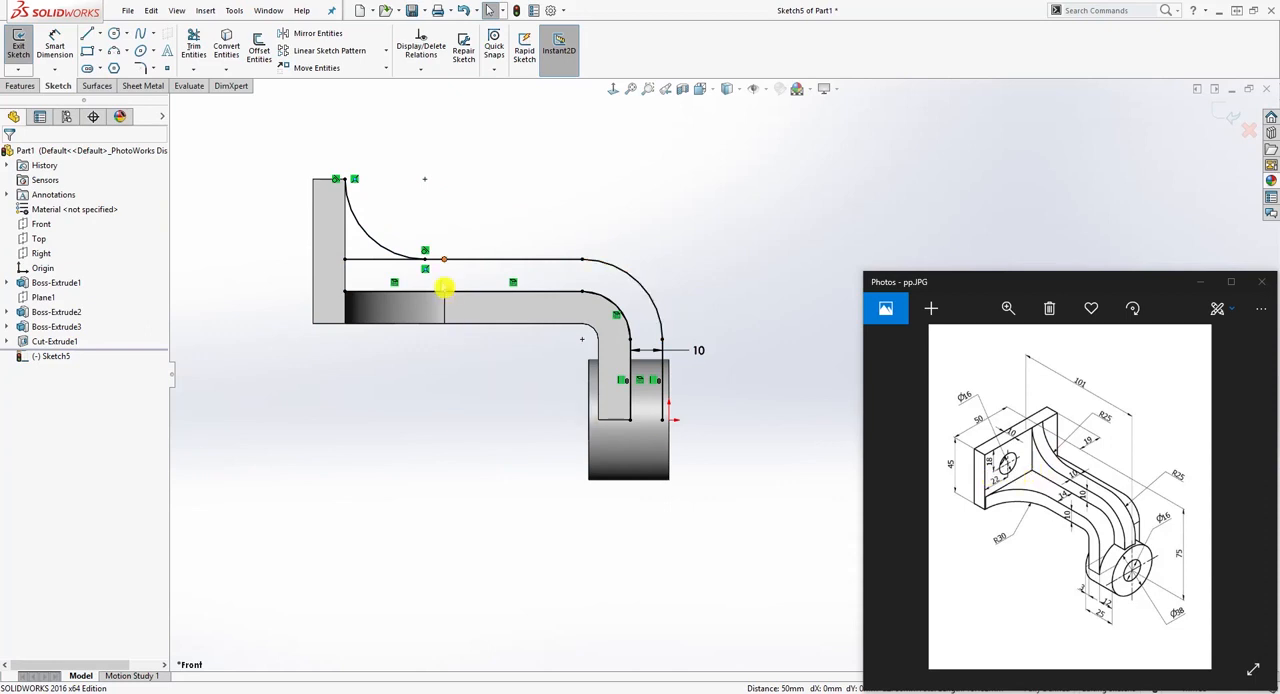
Step: Check the radius of the concave arc beside the plate with a trial dimension, without placing it
right_click_drag(447, 485, 432, 280)
left_click(378, 249)
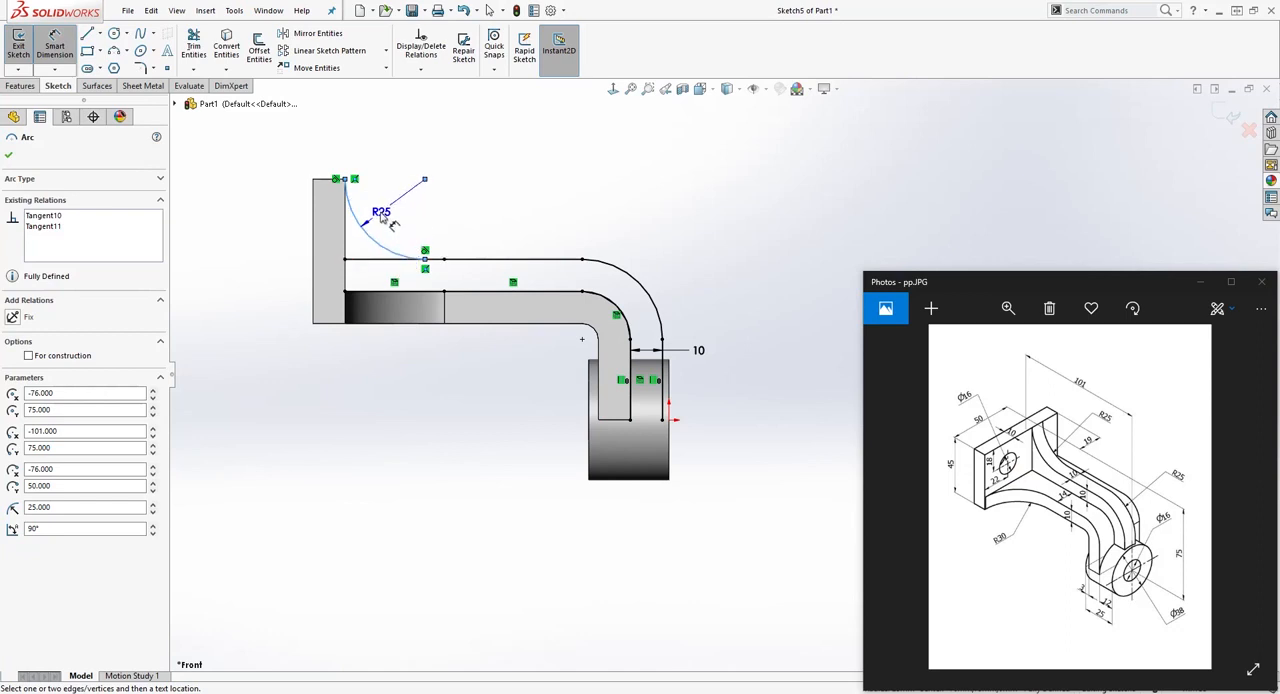
key("Escape")
key("Escape")
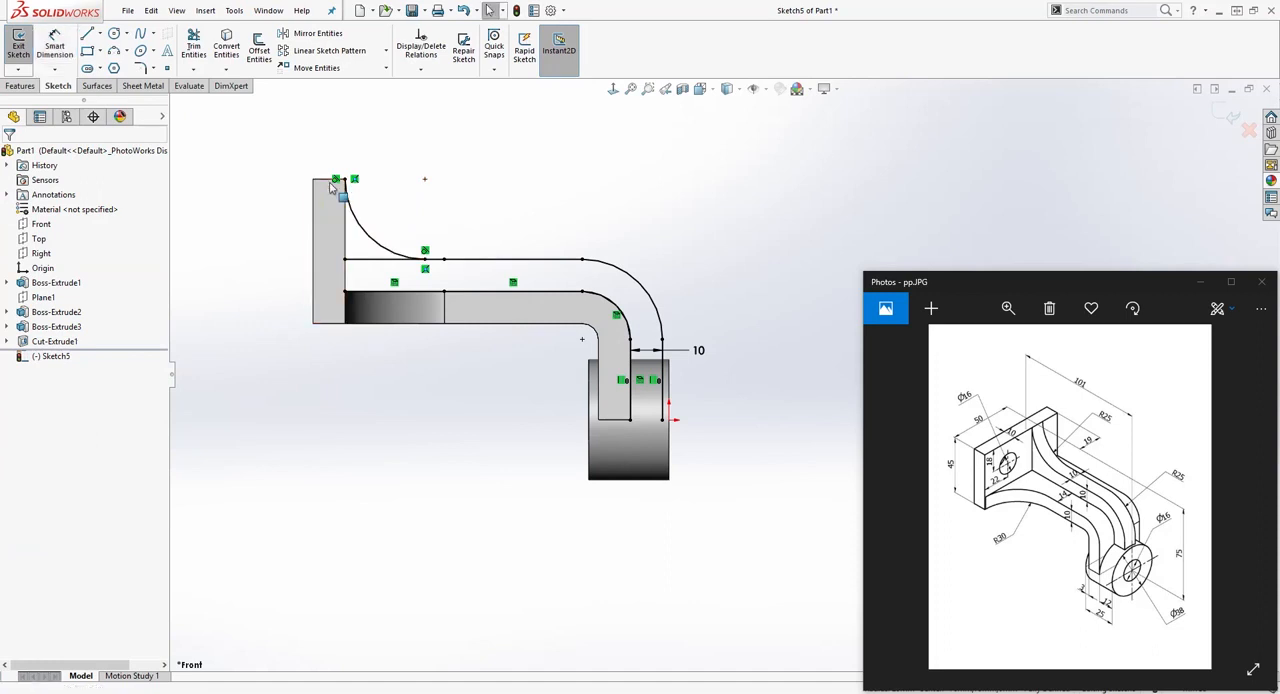
left_click(342, 186)
right_click(337, 183)
left_click(541, 220)
left_click(446, 232)
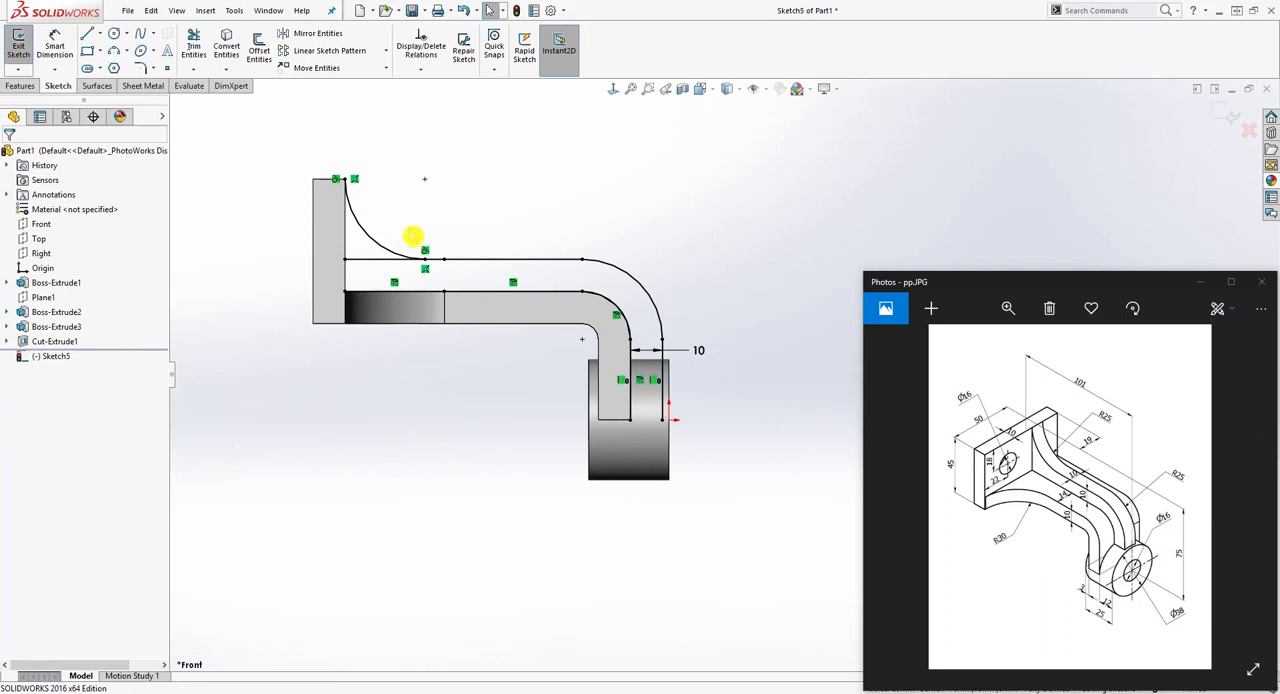
Step: Add a driven radius dimension to the concave arc beside the plate
right_click_drag(446, 423, 440, 350)
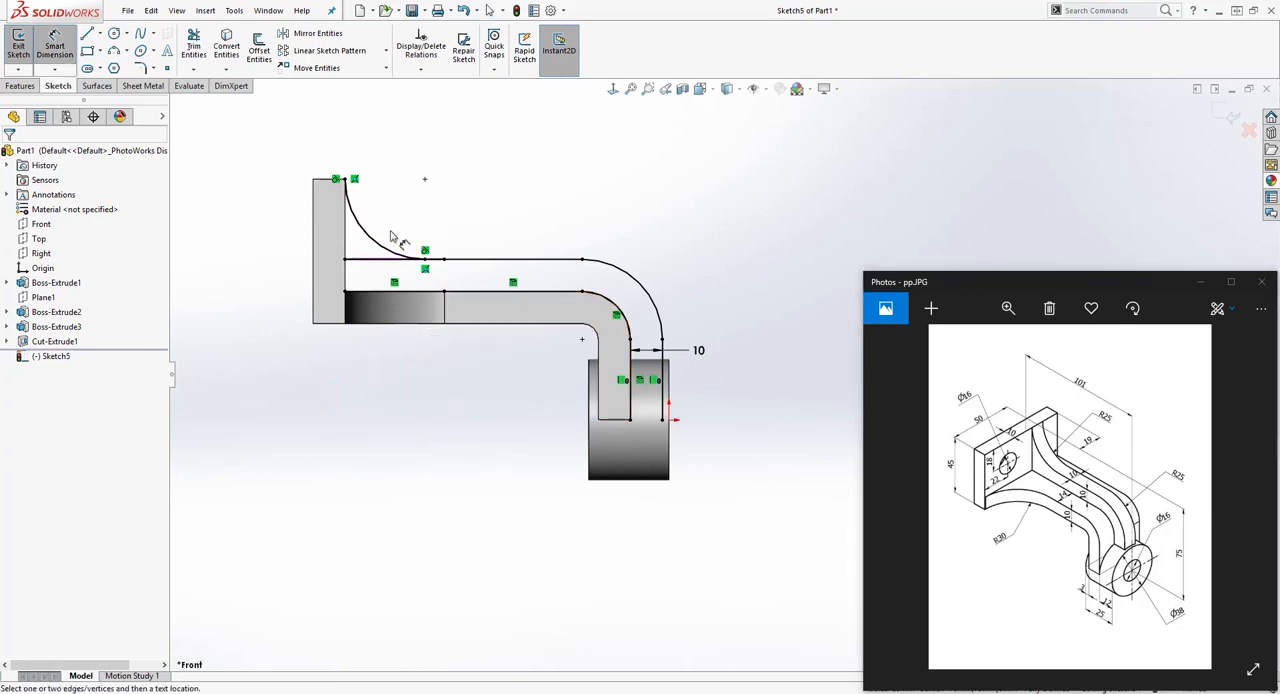
left_click(377, 247)
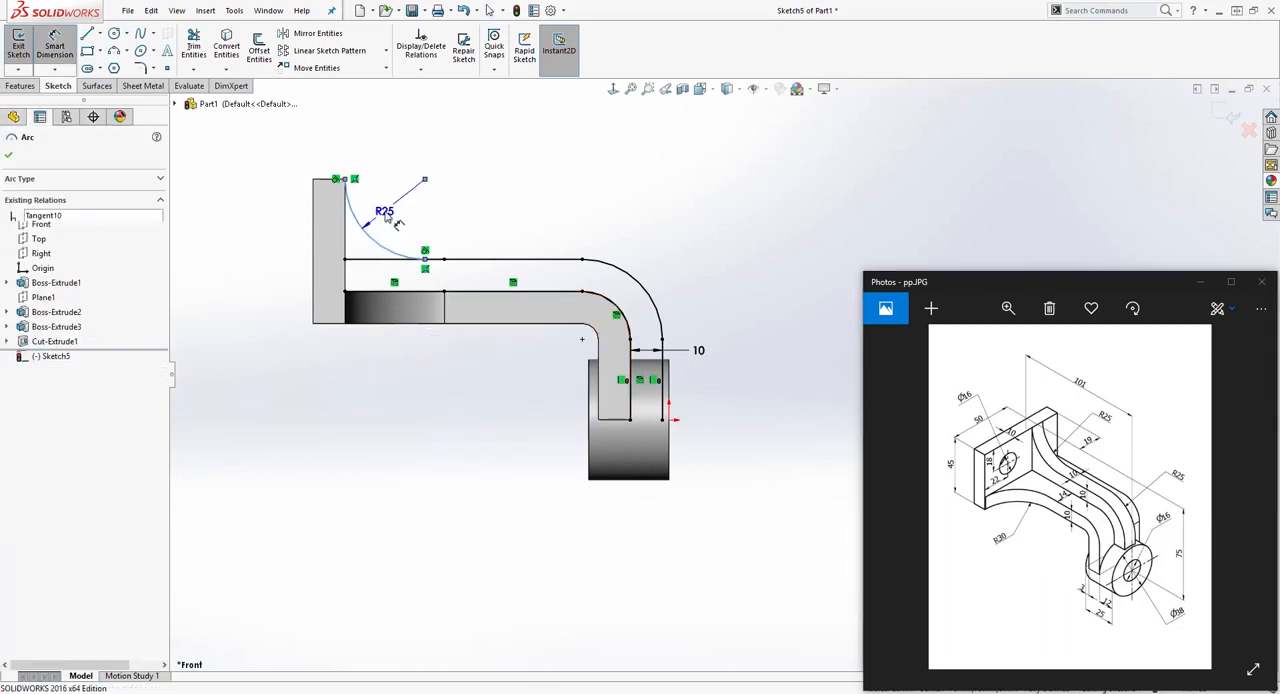
left_click(390, 230)
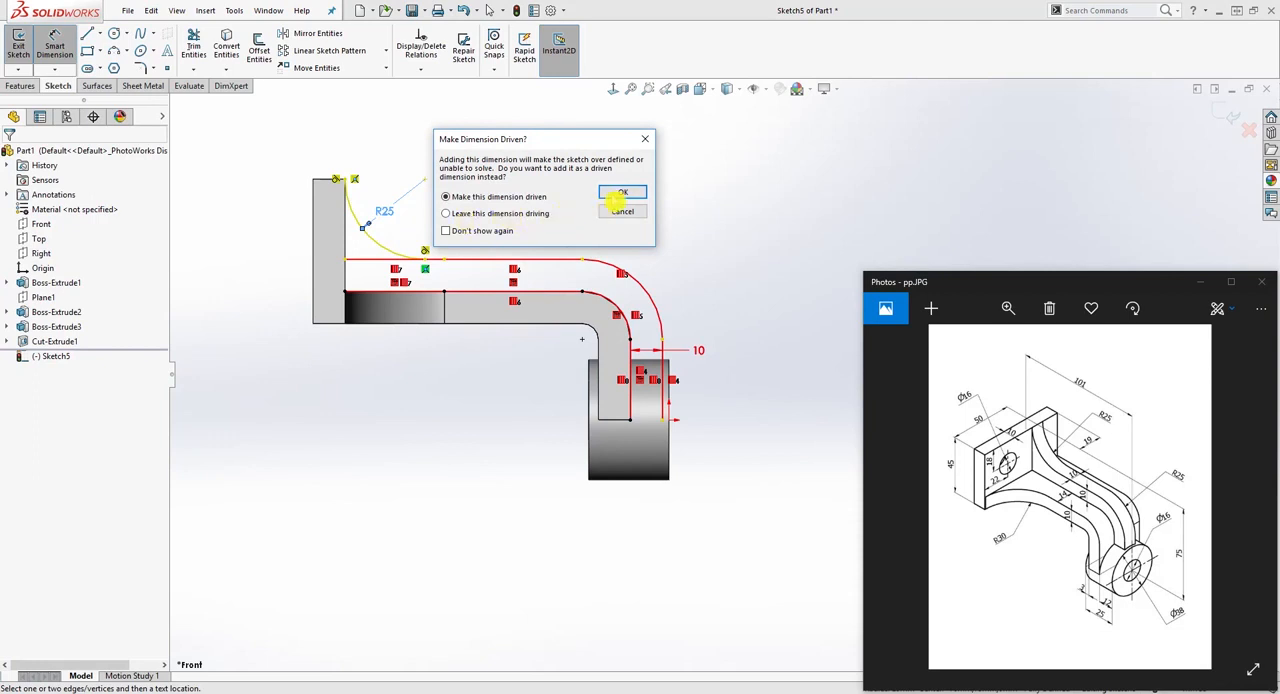
left_click(614, 196)
Step: Set the precision of the concave arc's driven radius dimension to .12345
double_click(391, 213)
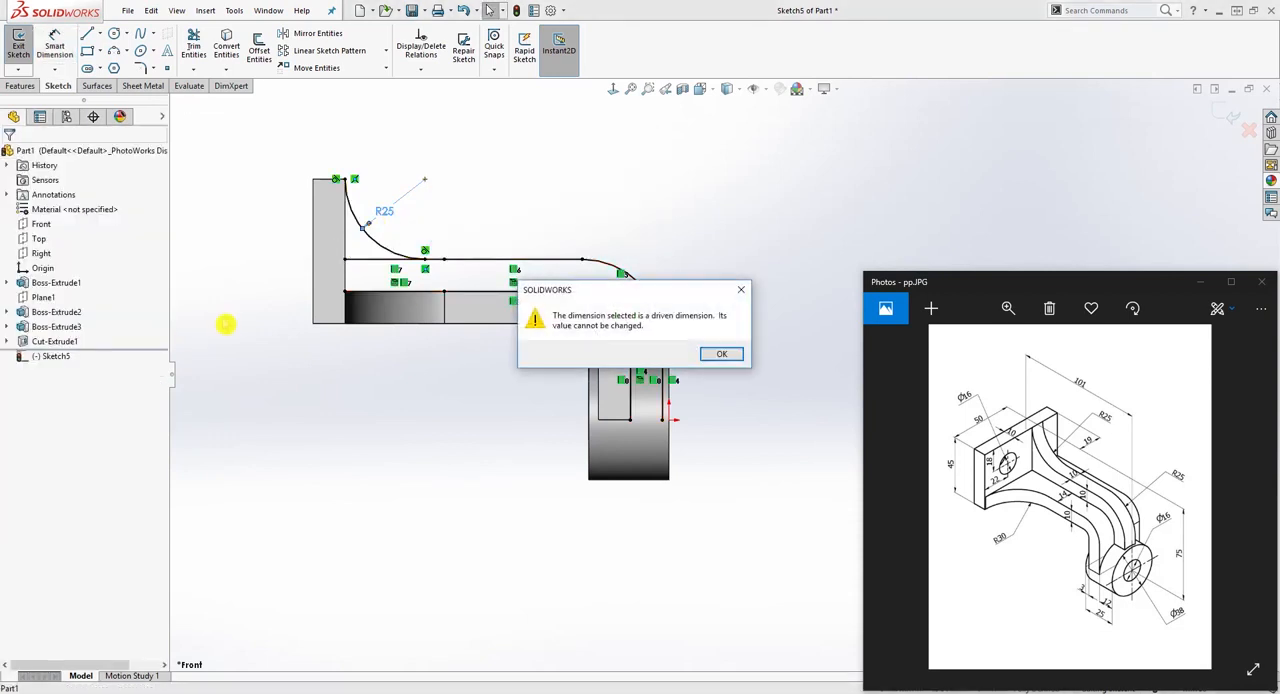
key("Return")
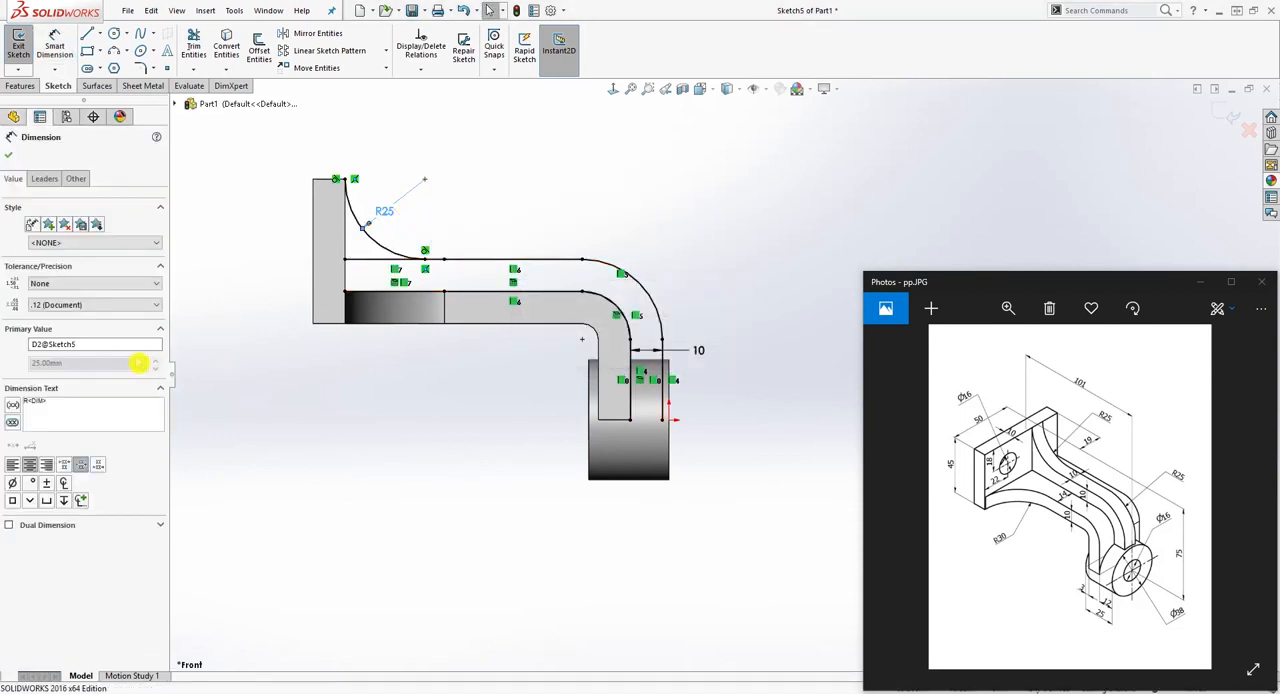
left_click(106, 304)
left_click(62, 370)
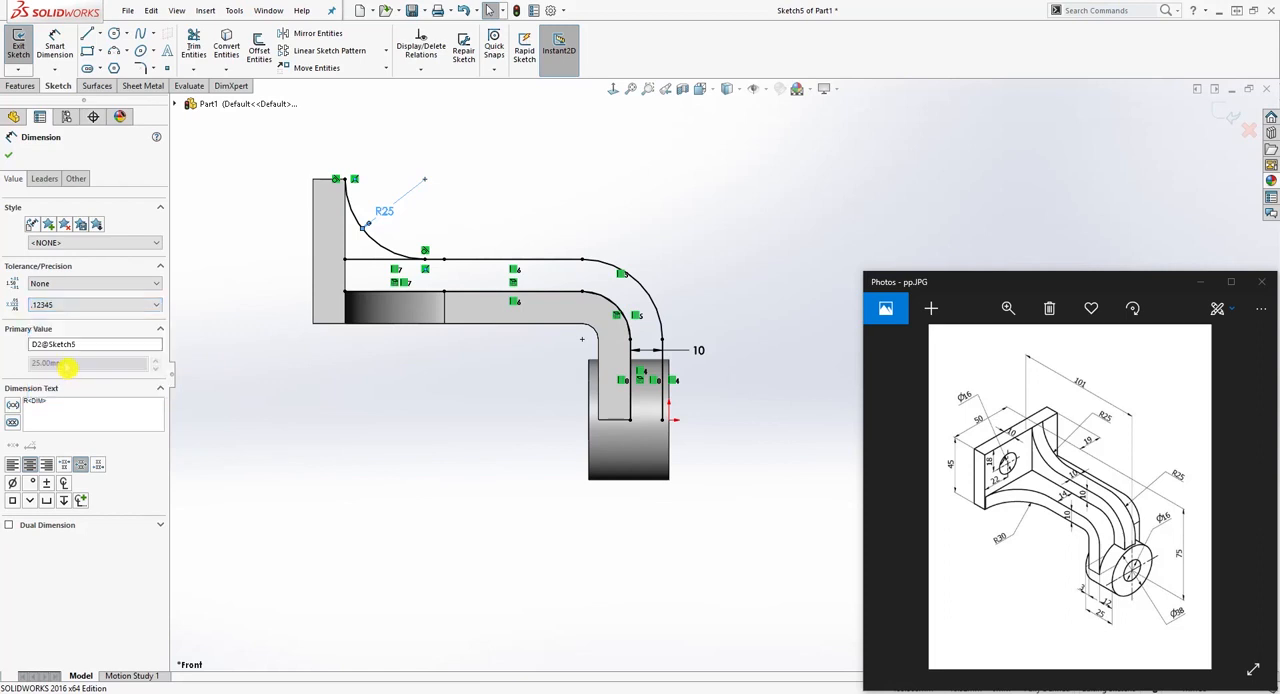
left_click(9, 156)
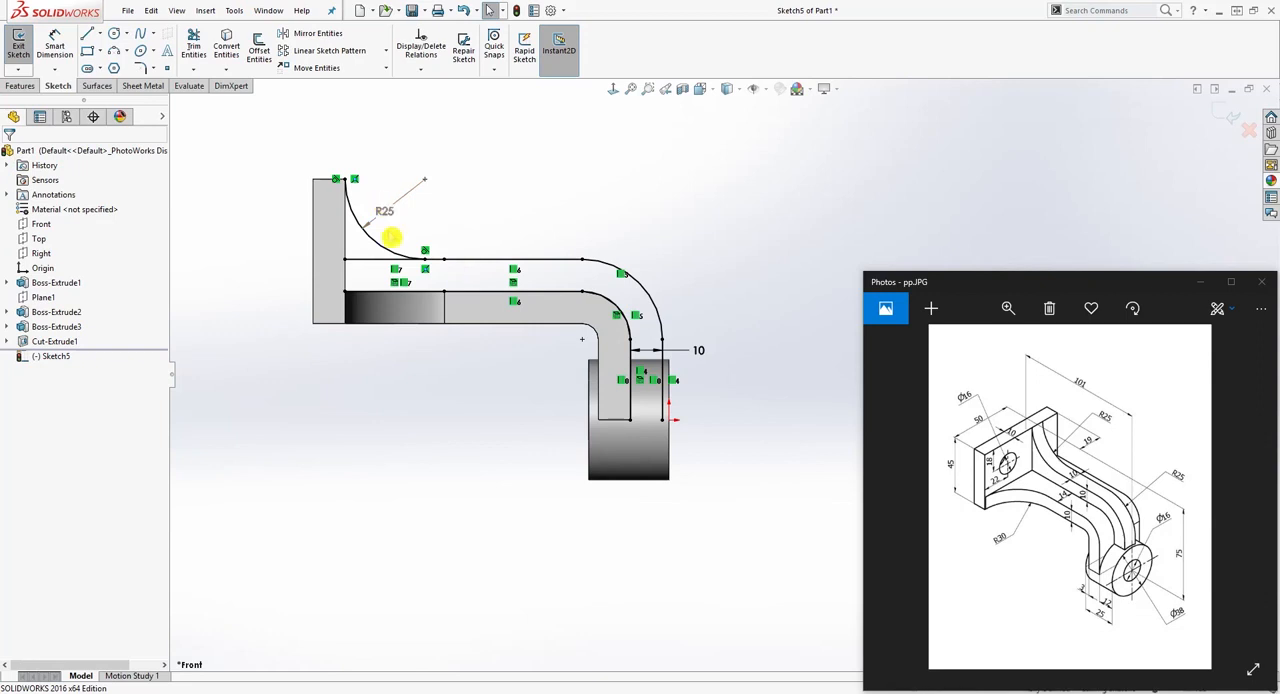
Step: Trim away the upper offset line's segment between the plate and the concave arc's tangent point
left_click(193, 47)
left_click(358, 256)
key("Escape")
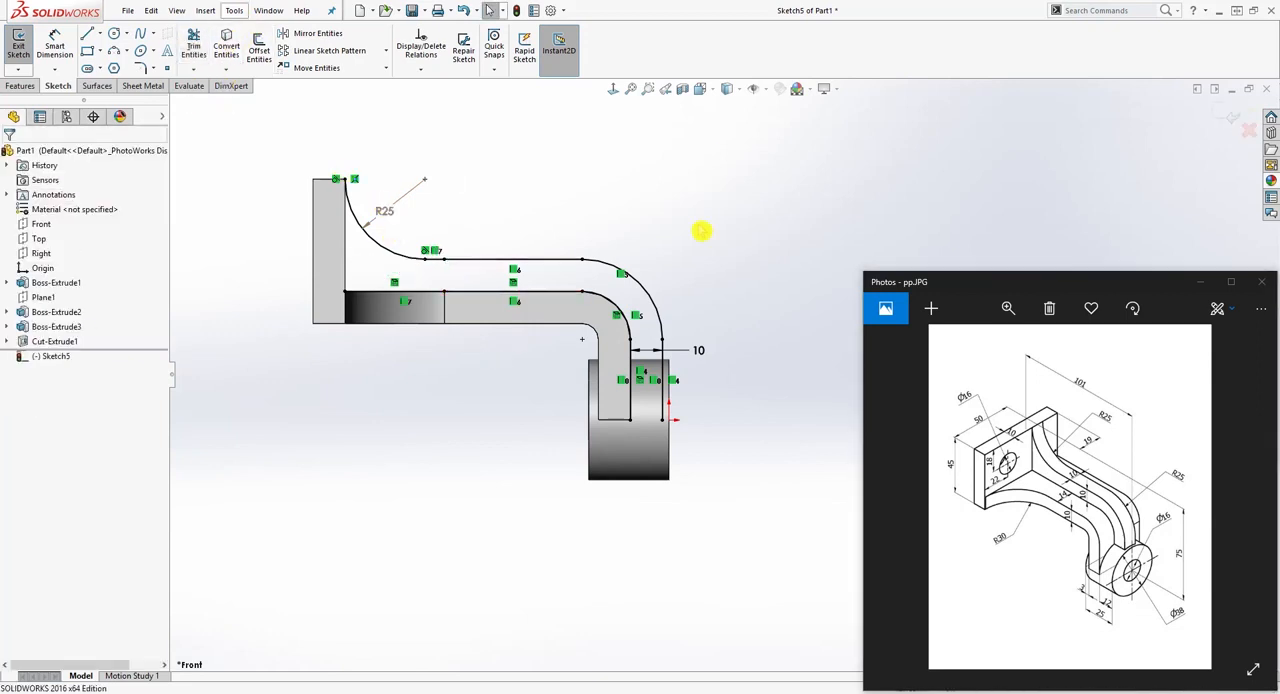
Step: Draw a 35 mm vertical line along the plate's inner edge from the concave arc's upper end to the lower profile line
key("l")
left_click_drag(345, 179, 344, 292)
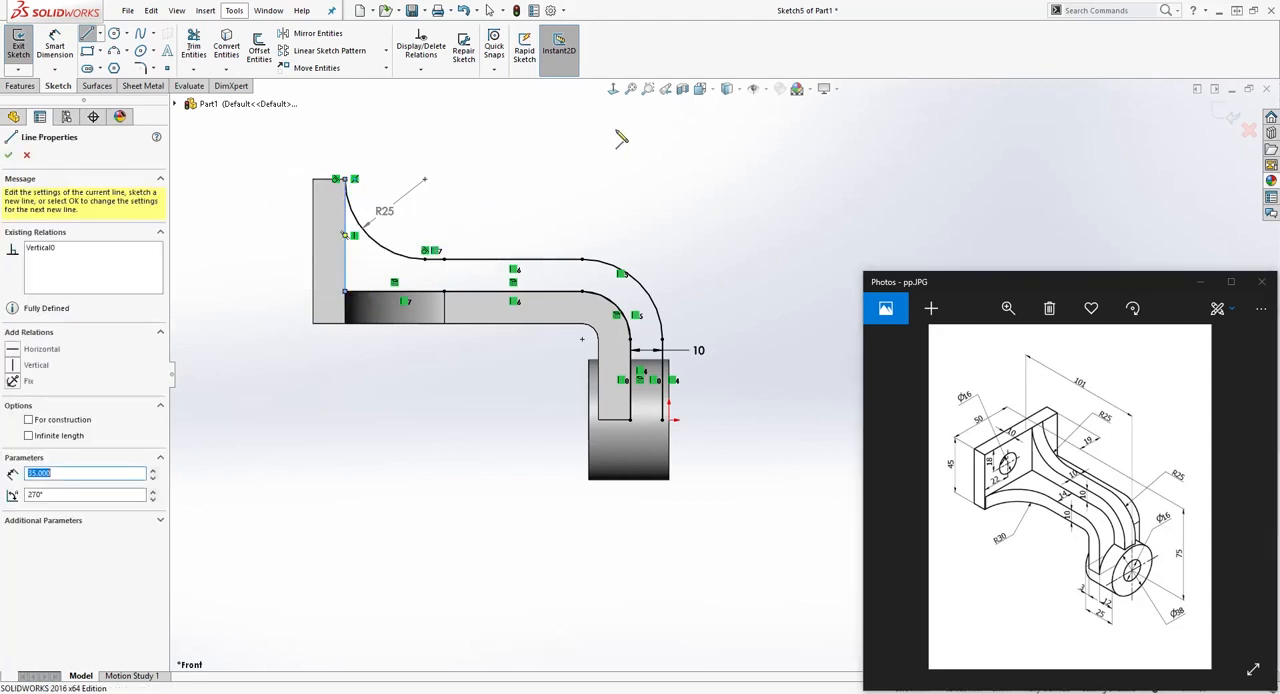
key("Escape")
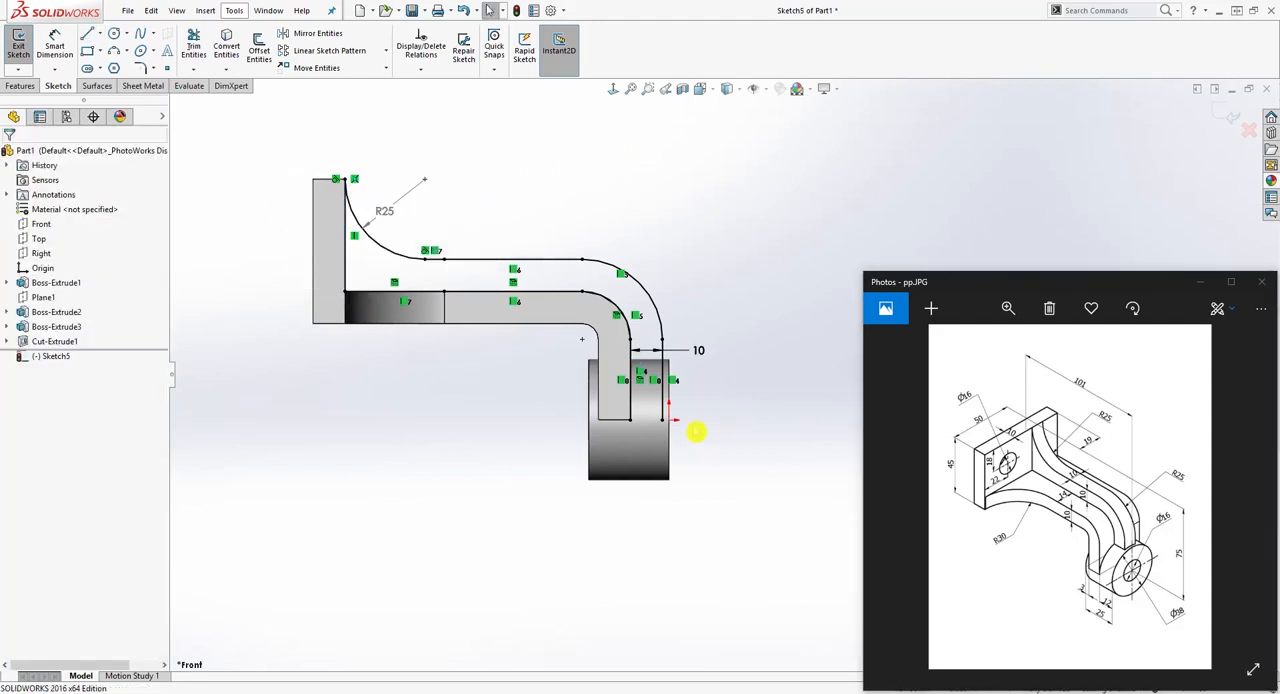
Step: Close the rib profile at the boss end with a short horizontal line joining the two vertical lines
key("l")
left_click(630, 420)
left_click(662, 420)
key("Escape")
scroll(671, 415, "down", 2)
left_click_drag(634, 401, 705, 446)
key("Delete")
scroll(712, 375, "up", 2)
Step: Extrude the rib profile 10 mm with the Mid Plane end condition, merging it with the bracket
middle_click_drag(731, 355, 620, 421)
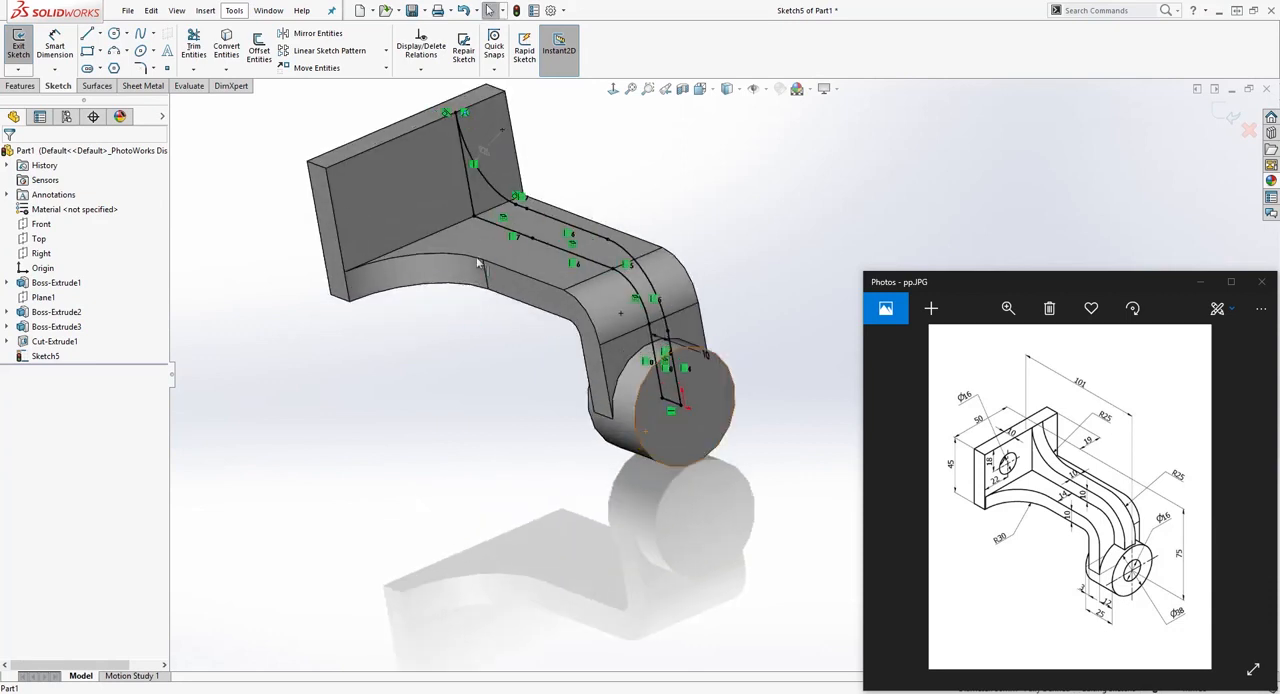
left_click(20, 86)
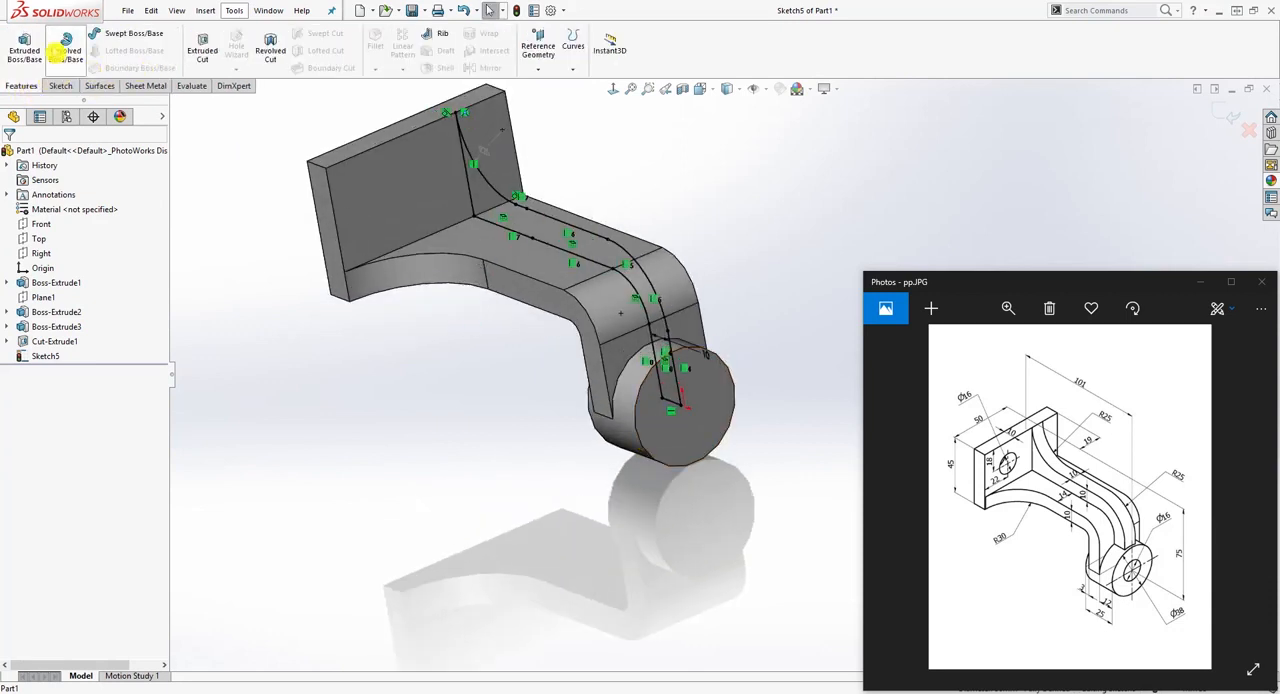
left_click(24, 48)
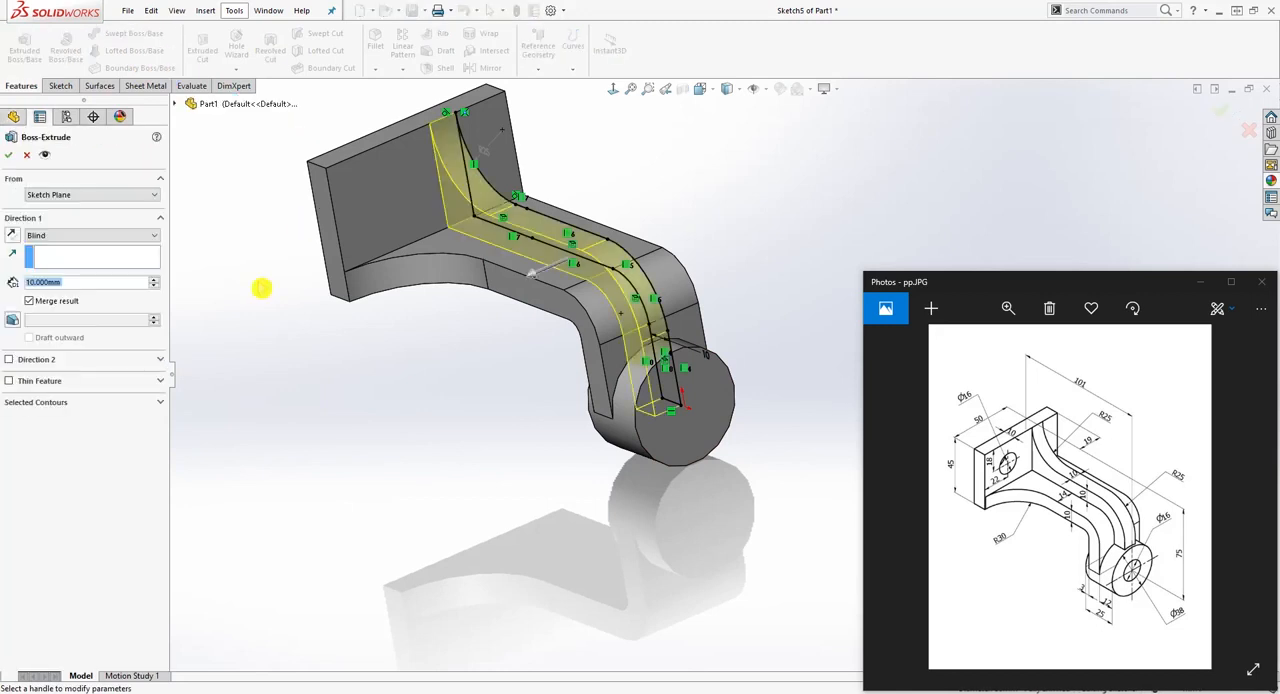
left_click(128, 238)
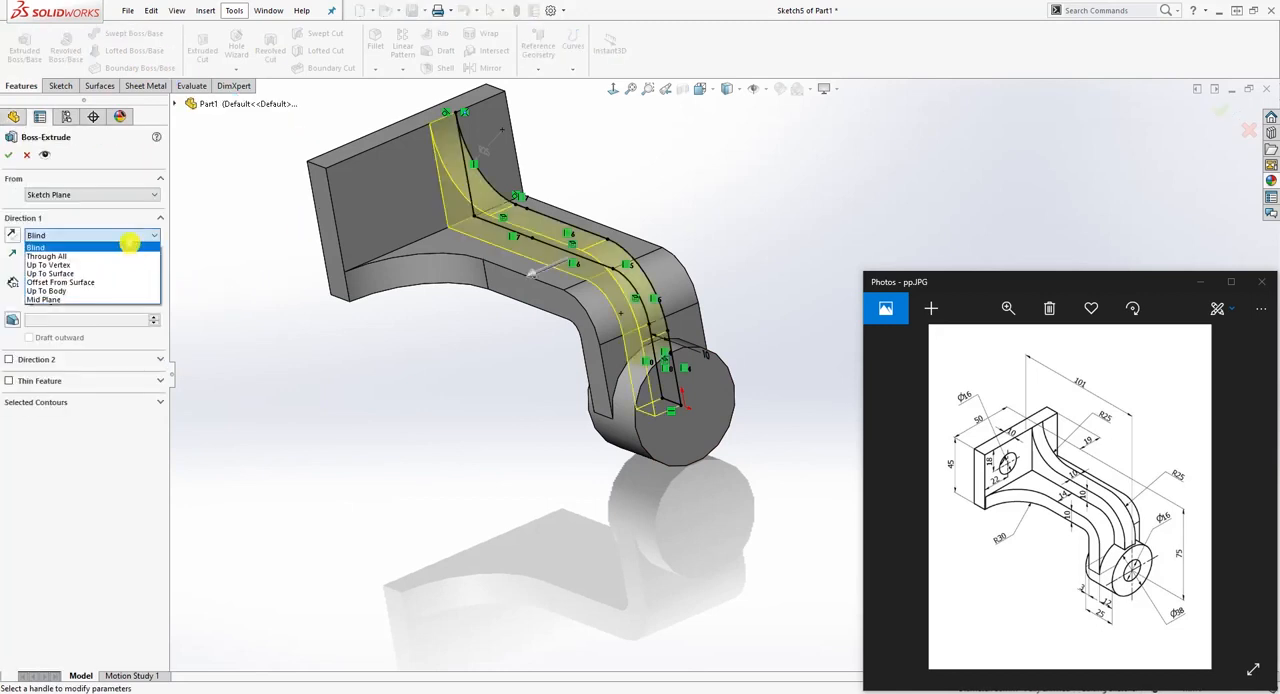
left_click(94, 300)
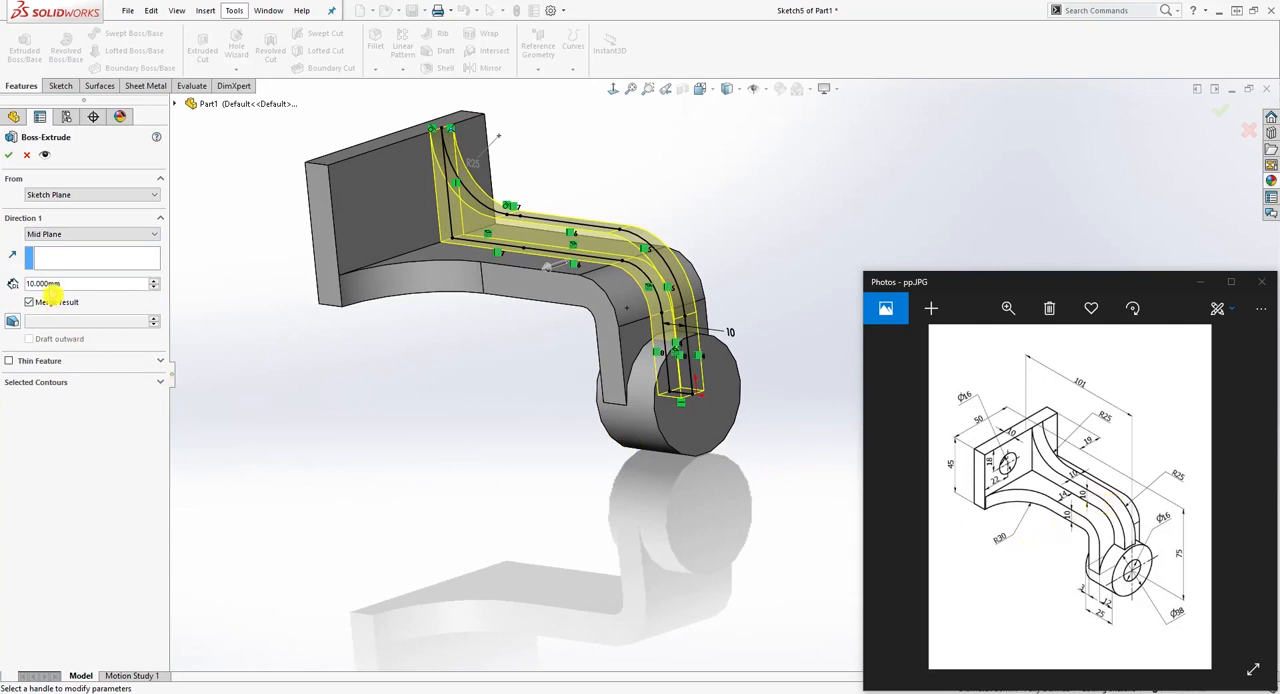
left_click(10, 157)
Step: Open the sketch of the arm's side cut for editing
middle_click_drag(409, 286, 443, 369)
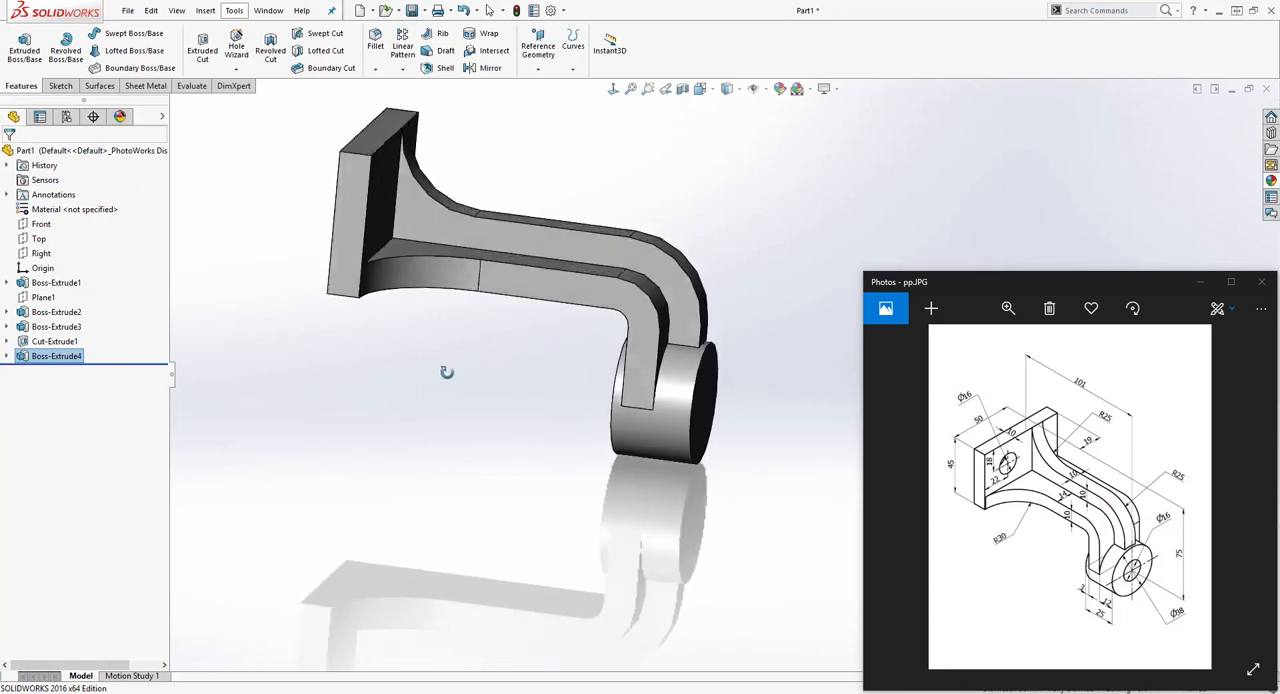
left_click(613, 89)
middle_click_drag(601, 331, 443, 423)
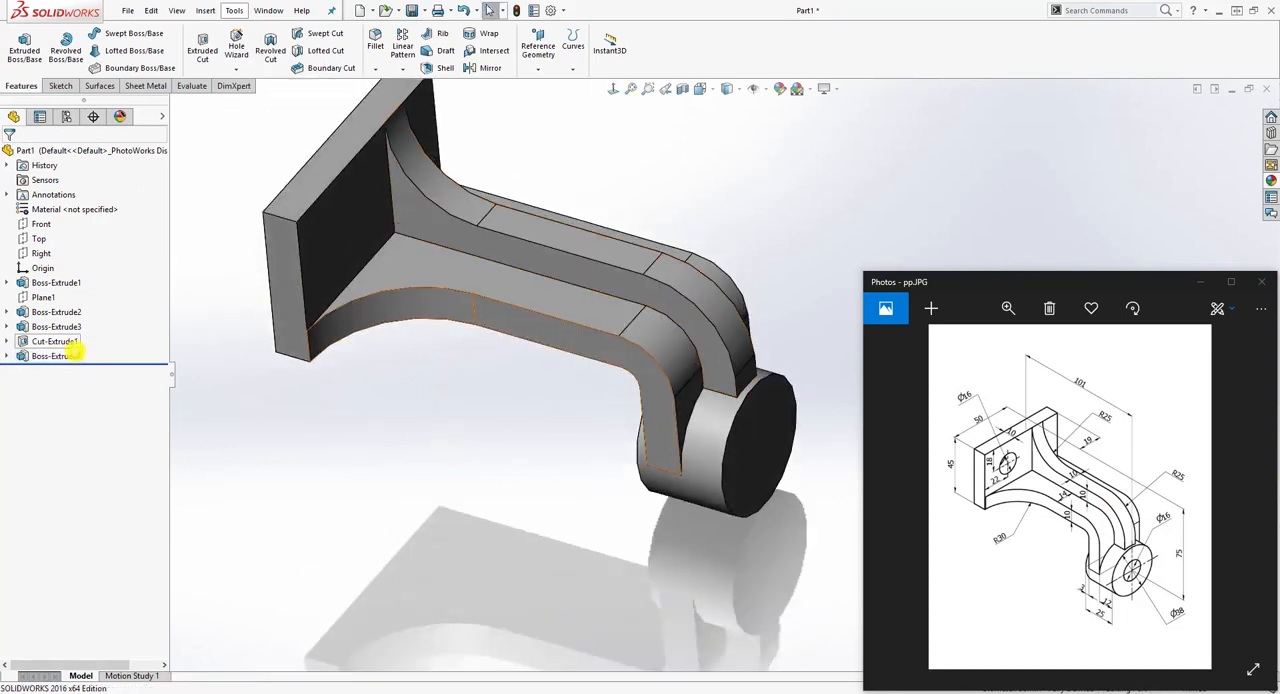
left_click(8, 342)
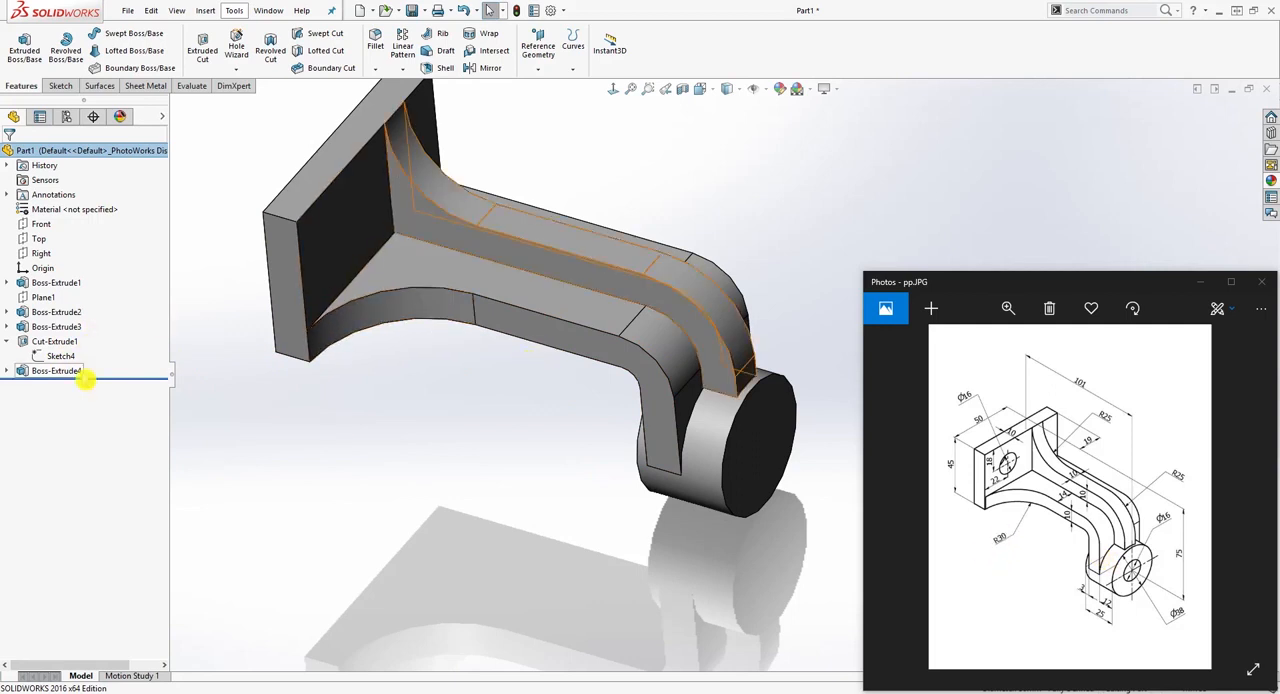
right_click(72, 356)
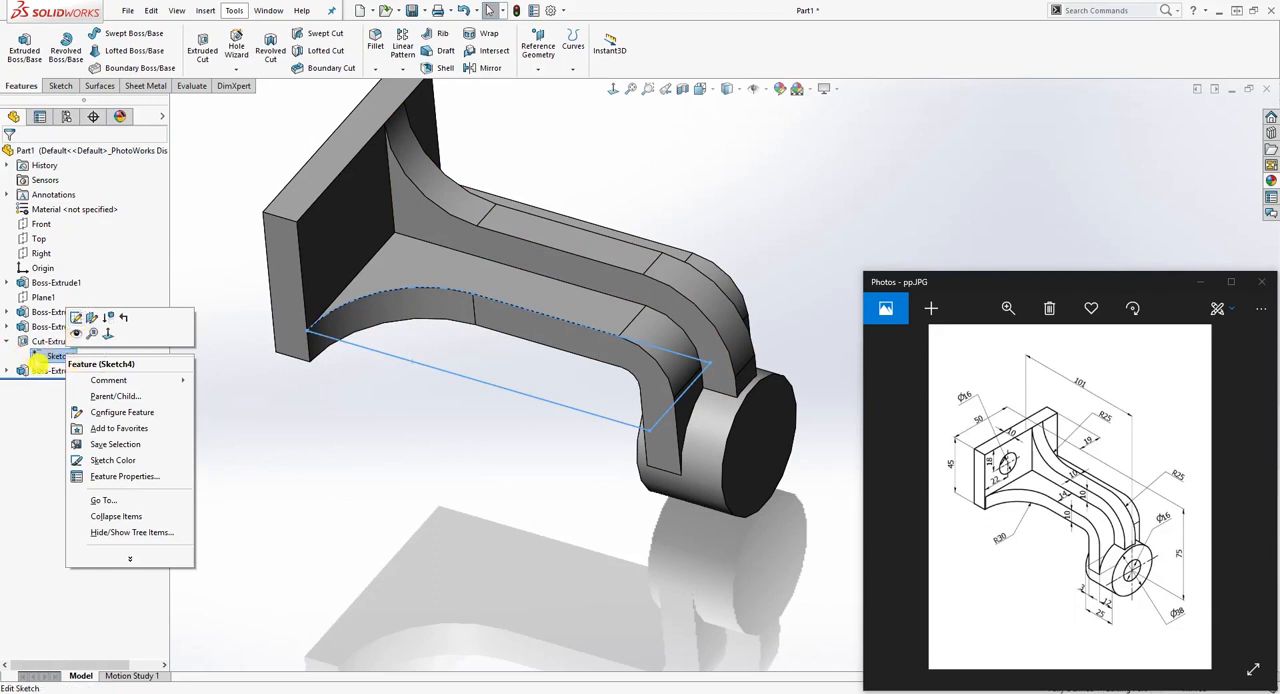
left_click(76, 318)
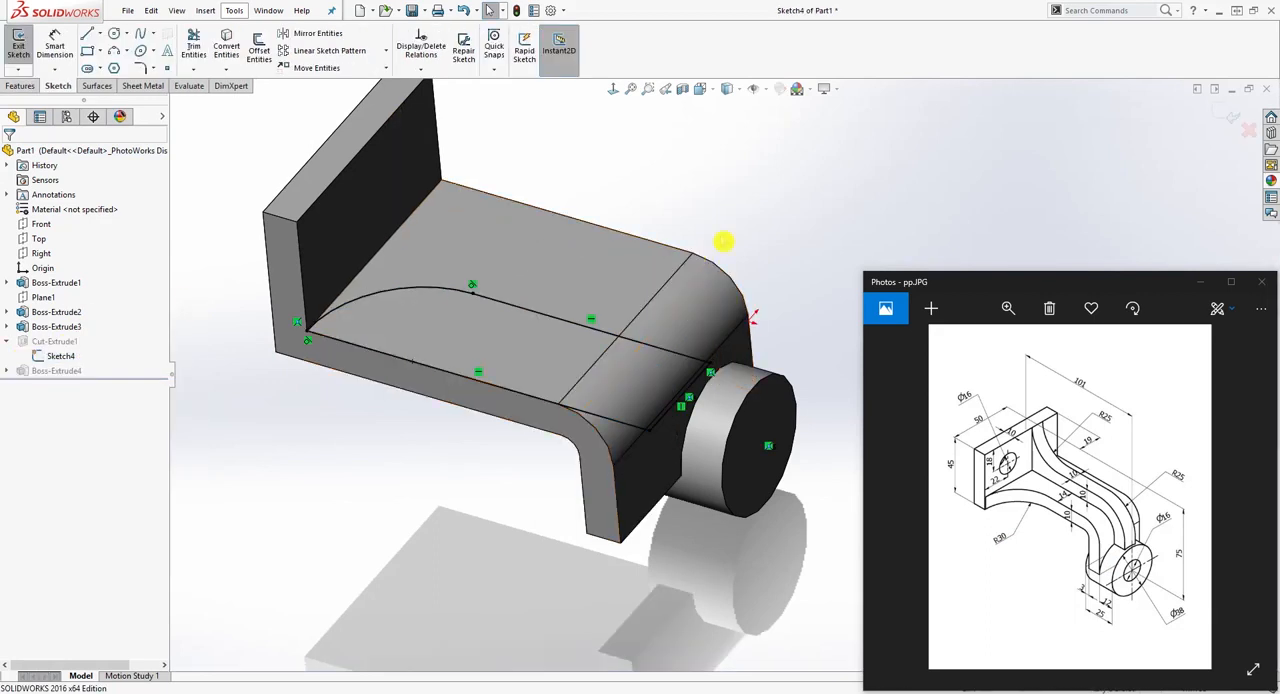
Step: Check the radius of the cut sketch's arc with a trial dimension, without placing it
left_click(613, 89)
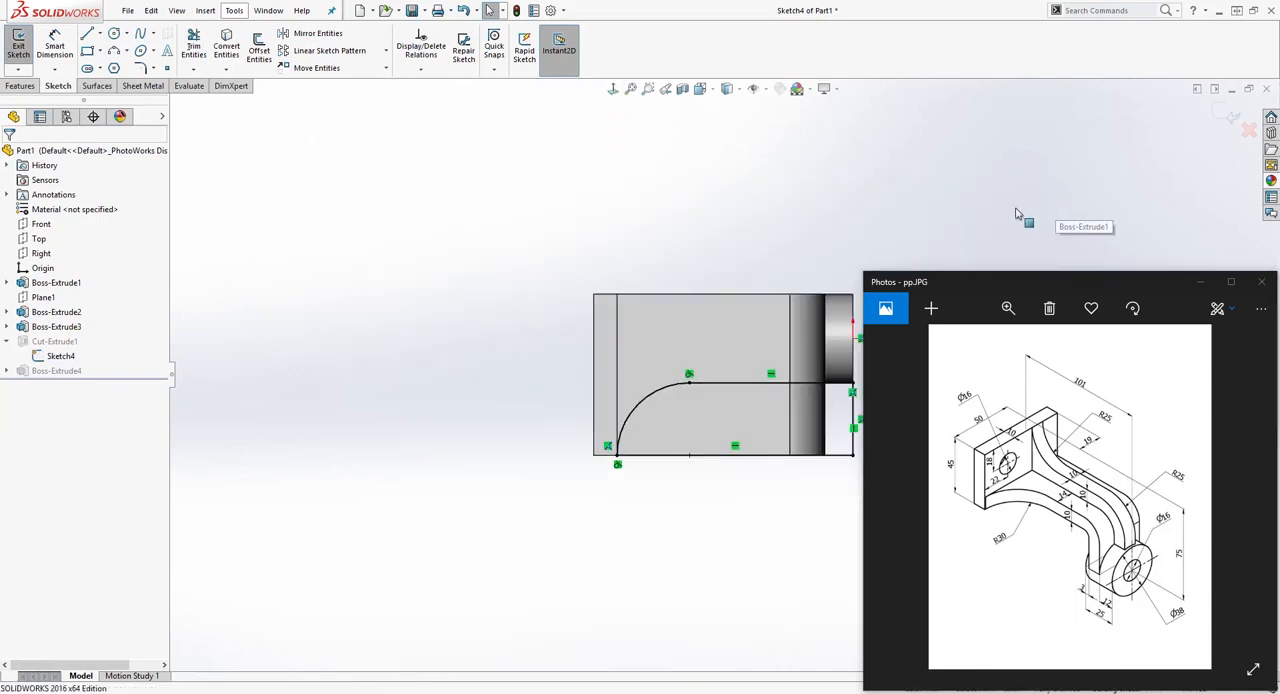
left_click(966, 423)
scroll(843, 480, "down", 3)
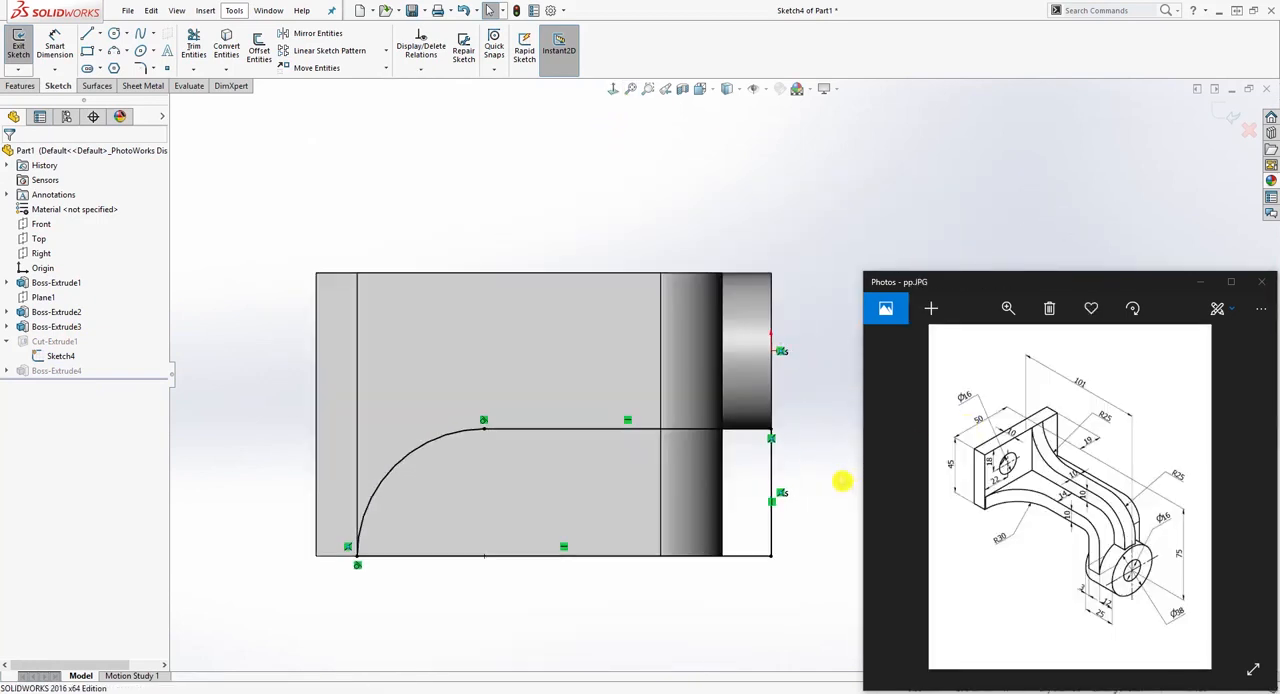
scroll(694, 440, "up", 3)
left_click(54, 45)
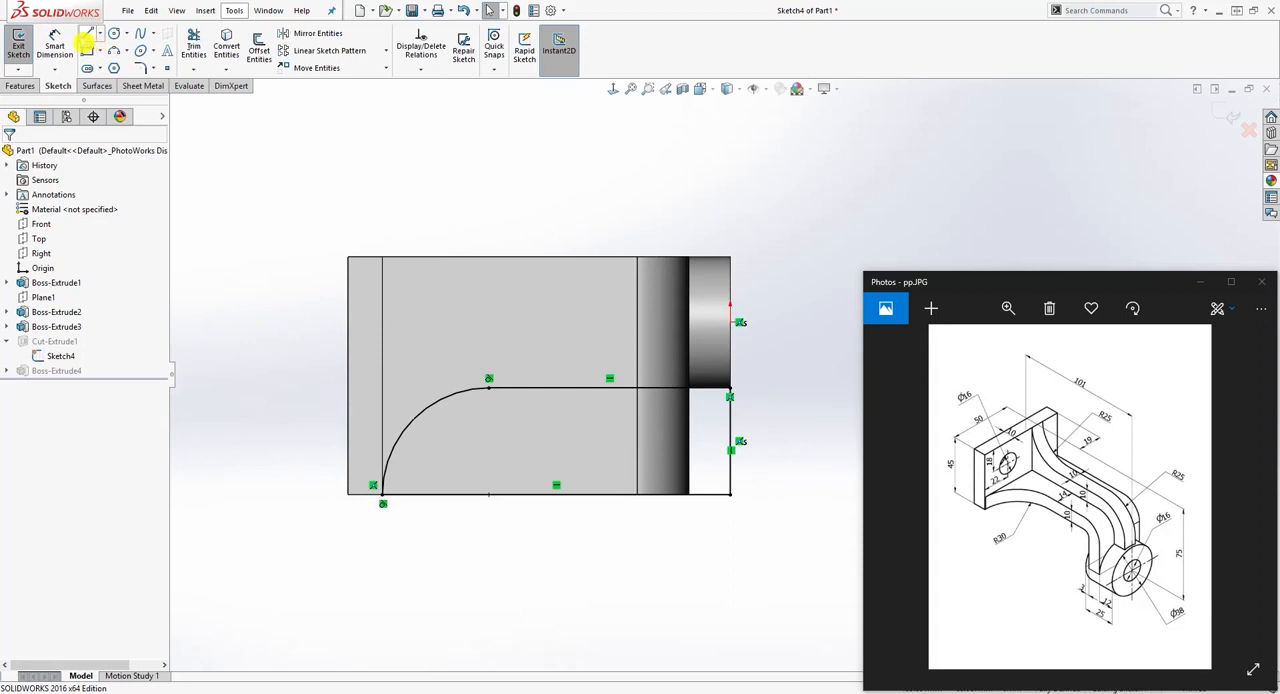
left_click(418, 416)
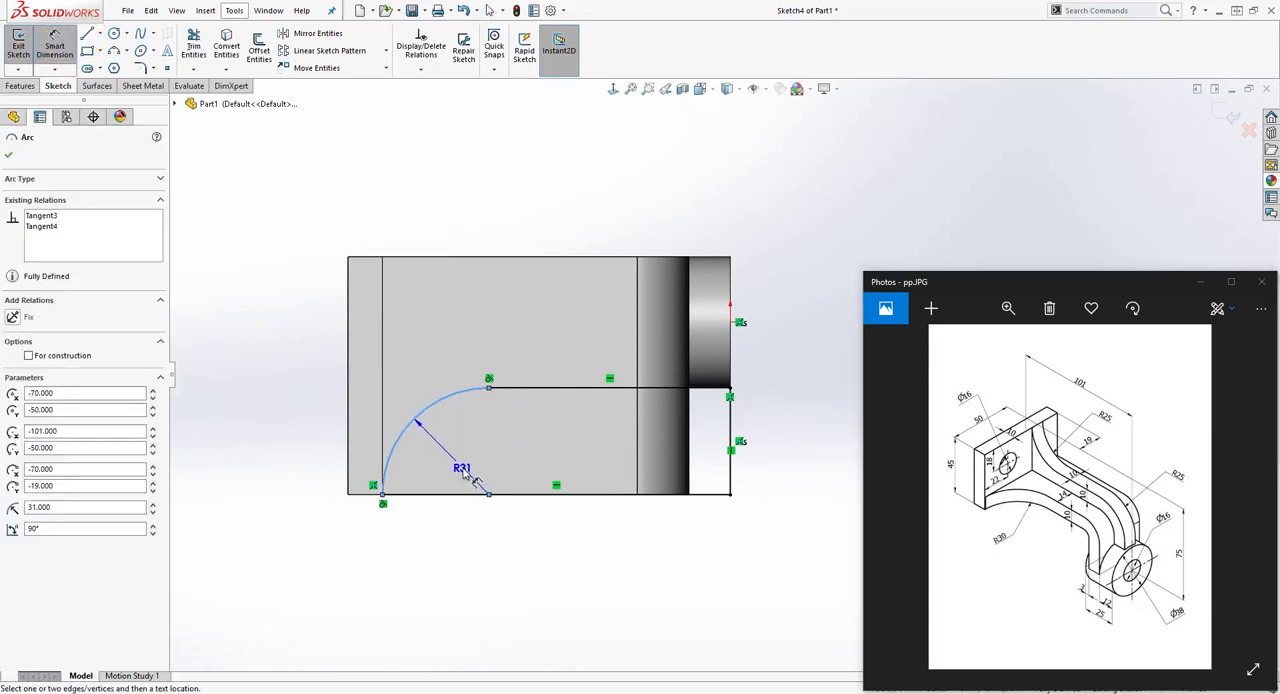
key("Escape")
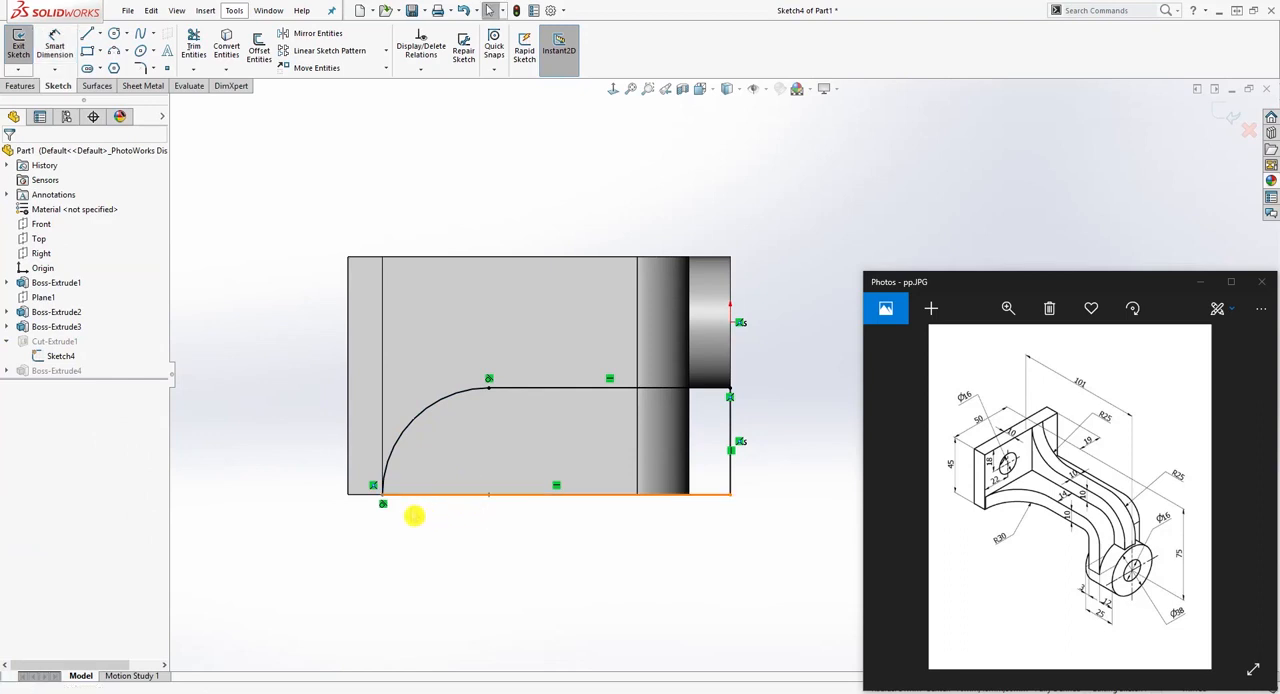
Step: Remove the arc's tangency at the plate end and reshape the arc to a radius of about 37.4 mm
key("Delete")
mouse_move(457, 406)
left_mouse_down()
mouse_move(434, 380)
mouse_move(466, 418)
mouse_move(441, 409)
left_mouse_up()
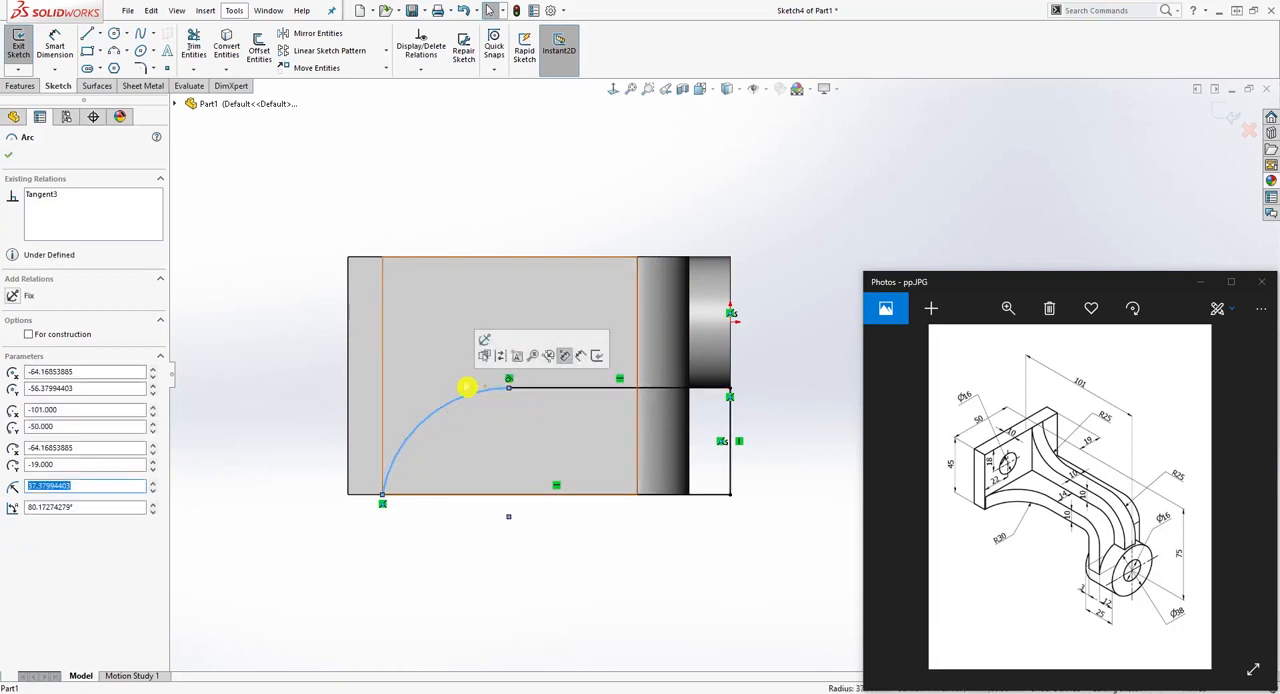
left_click(387, 503)
left_click(397, 540)
Step: Dimension the cut sketch's arc with a radius of 30 mm
right_click_drag(396, 585, 398, 525)
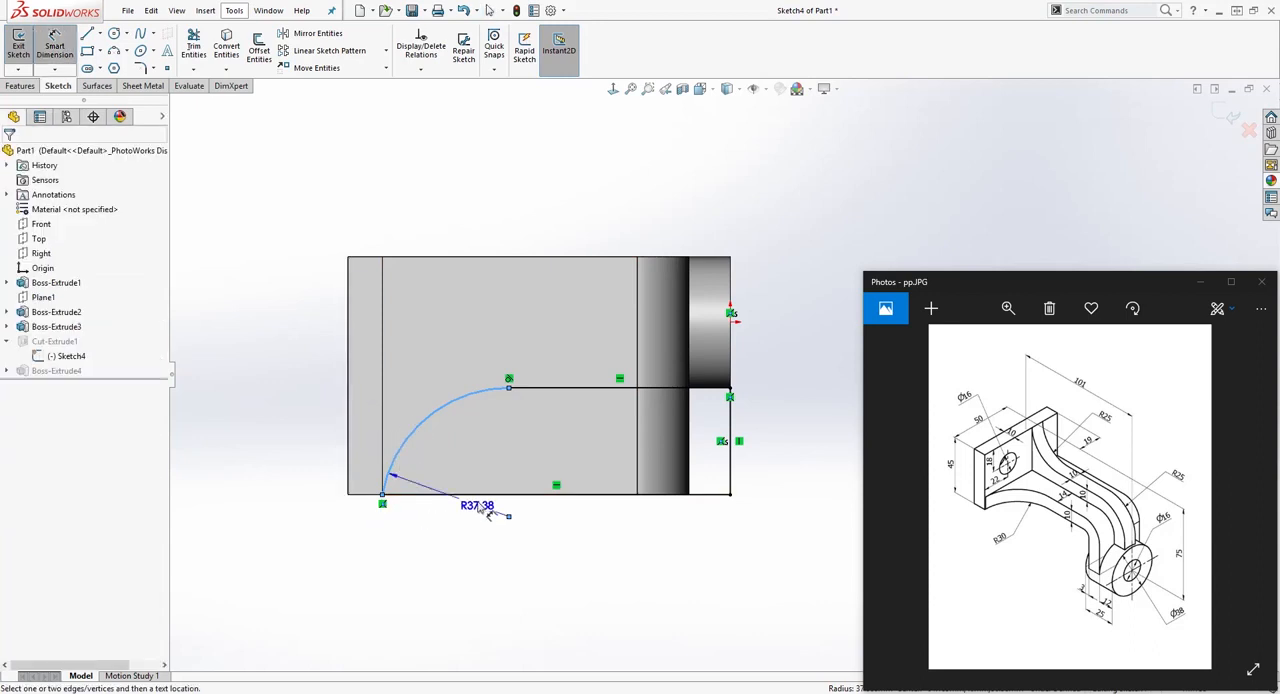
left_click(469, 454)
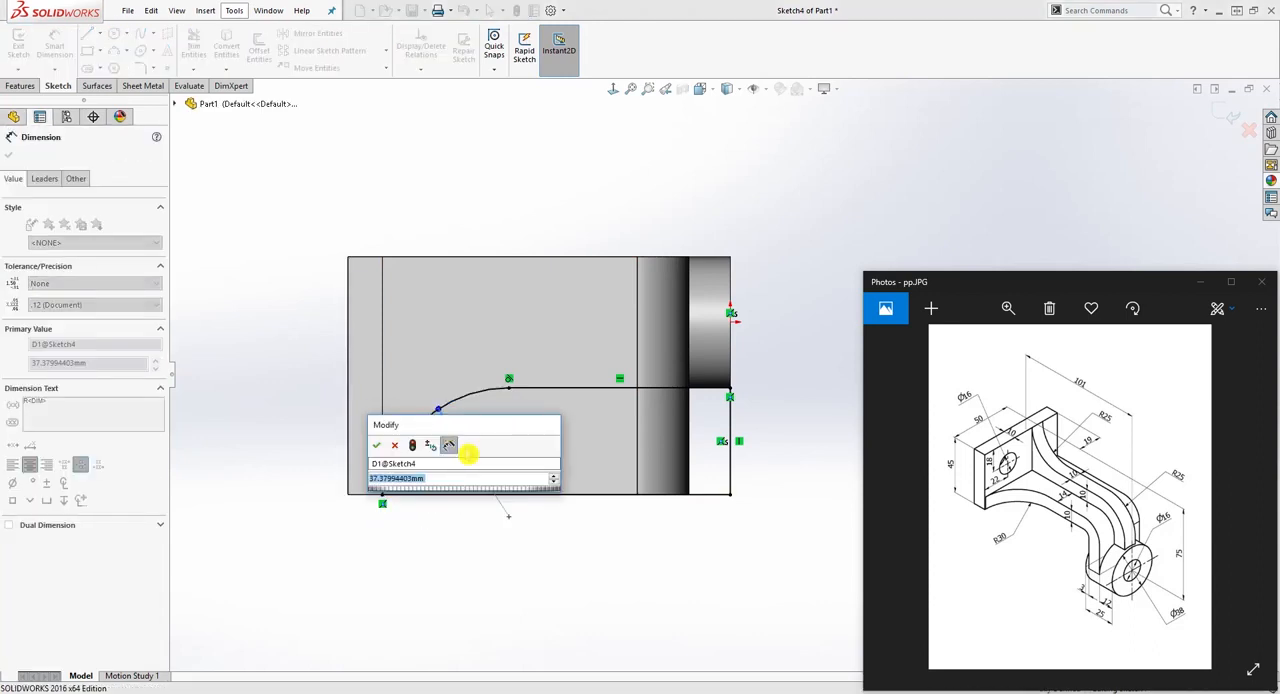
type("30")
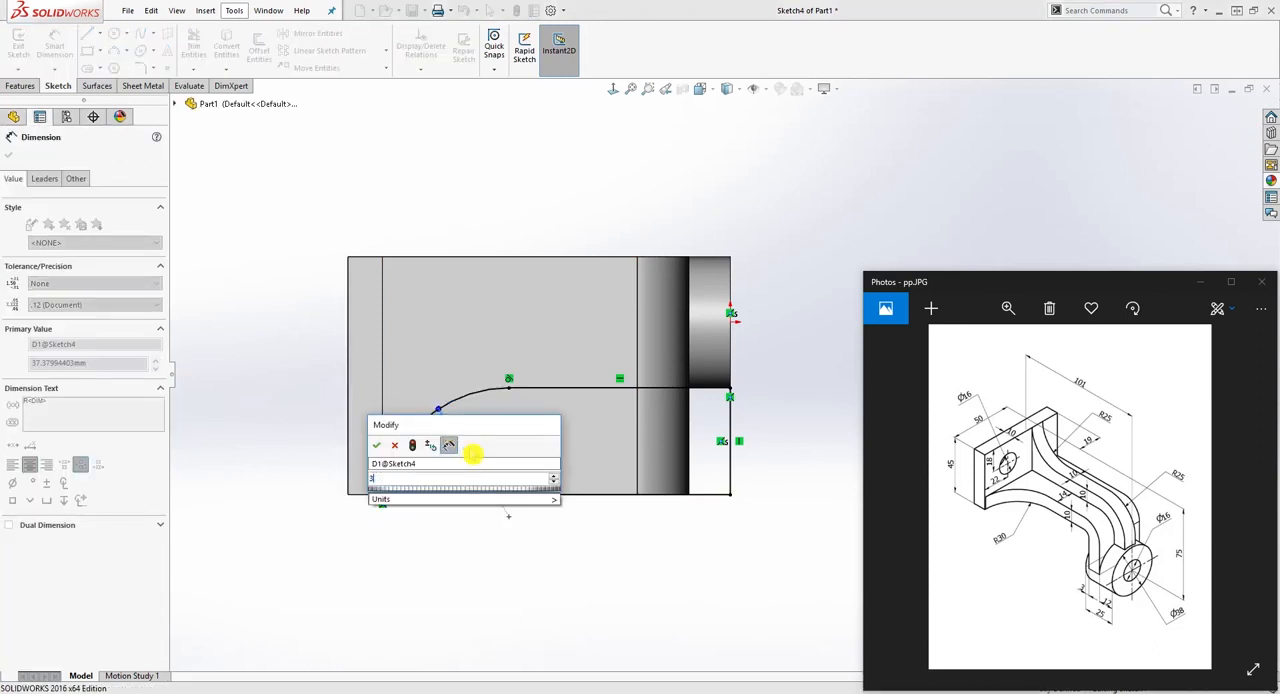
key("Return")
key("Escape")
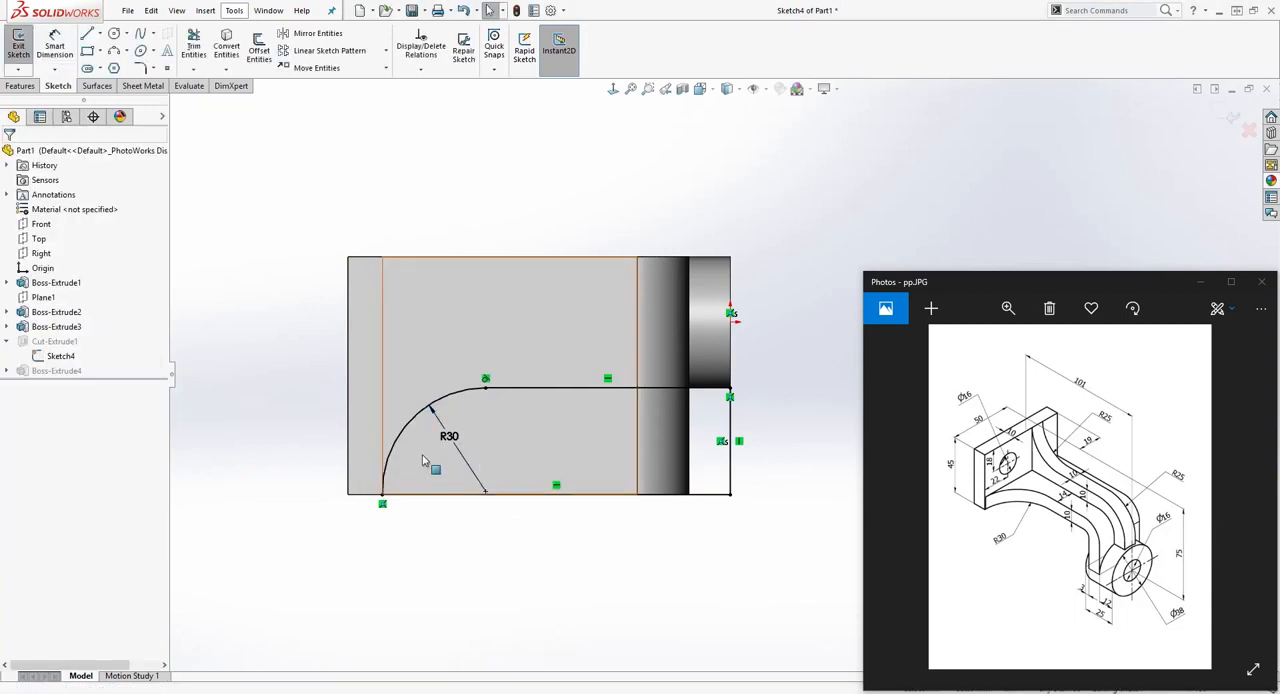
Step: Inspect the arc's end at the plate, exit the cut sketch to rebuild the bracket, and view the updated arm
scroll(410, 490, "down", 2)
scroll(443, 505, "down", 1)
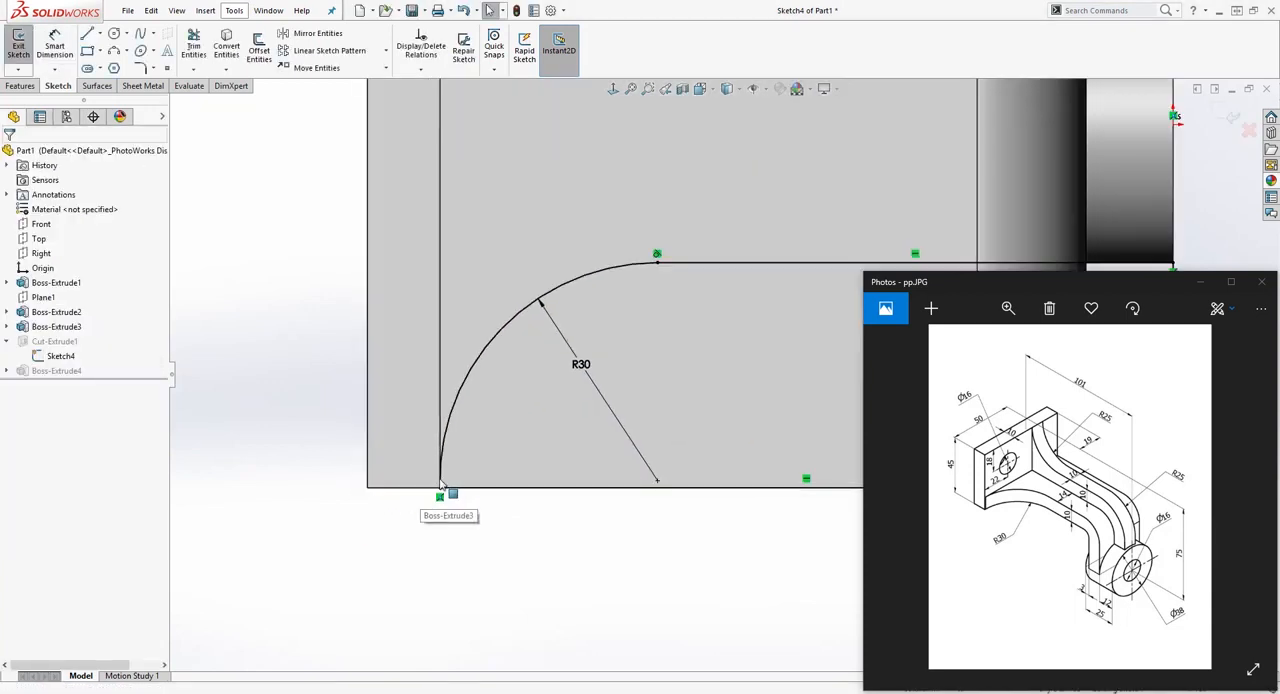
scroll(571, 429, "up", 3)
scroll(716, 396, "up", 3)
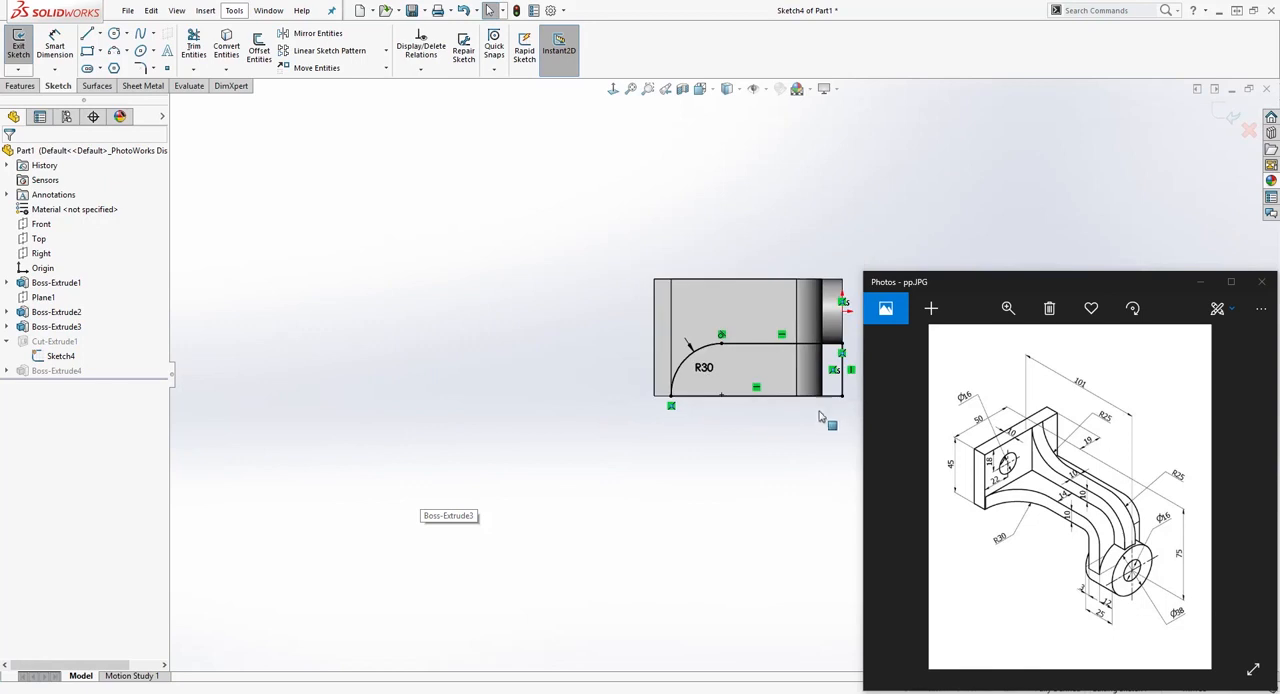
scroll(943, 160, "down", 2)
scroll(658, 556, "down", 1)
mouse_move(780, 559)
middle_mouse_down()
mouse_move(747, 430)
mouse_move(508, 514)
middle_mouse_up()
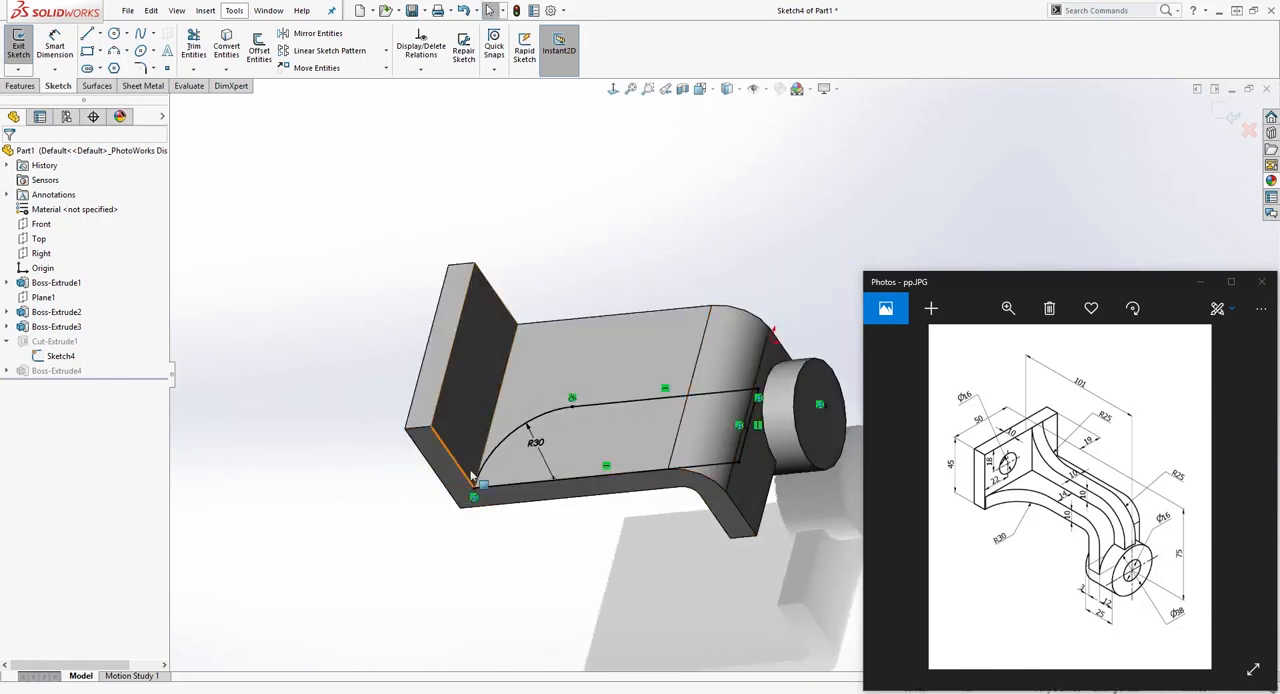
left_click(1227, 112)
mouse_move(538, 490)
middle_mouse_down()
mouse_move(551, 595)
mouse_move(562, 485)
middle_mouse_up()
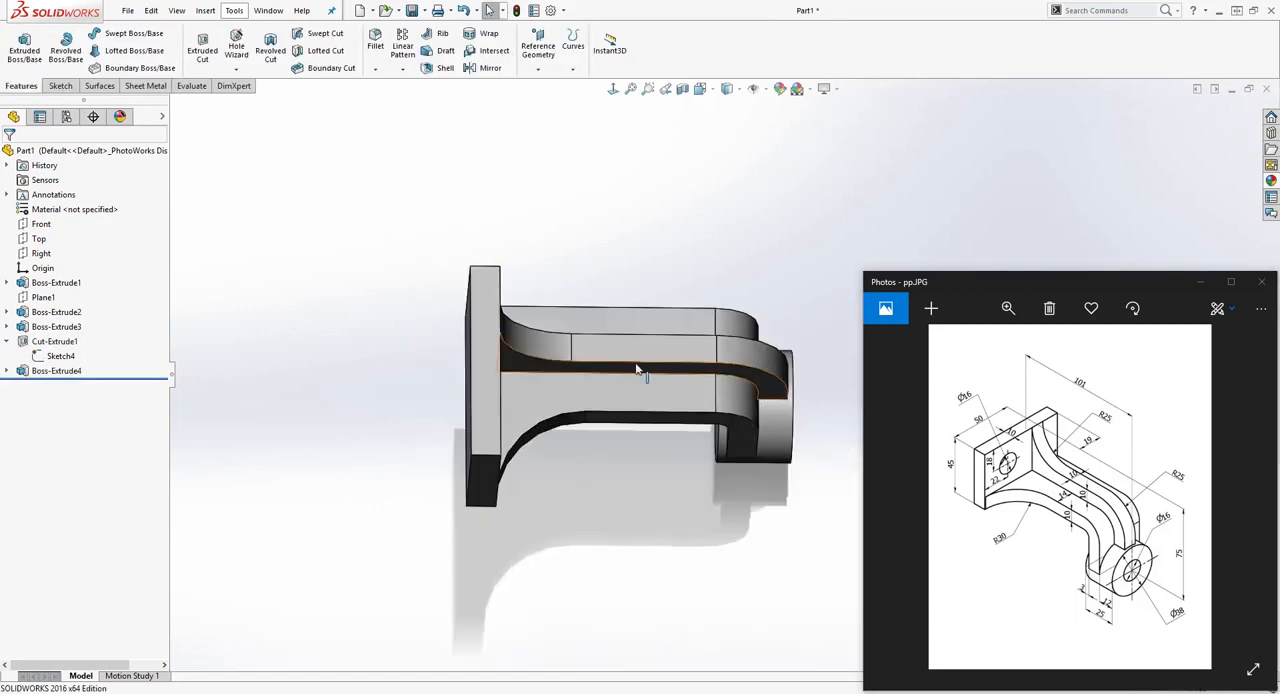
middle_click_drag(651, 517, 578, 398)
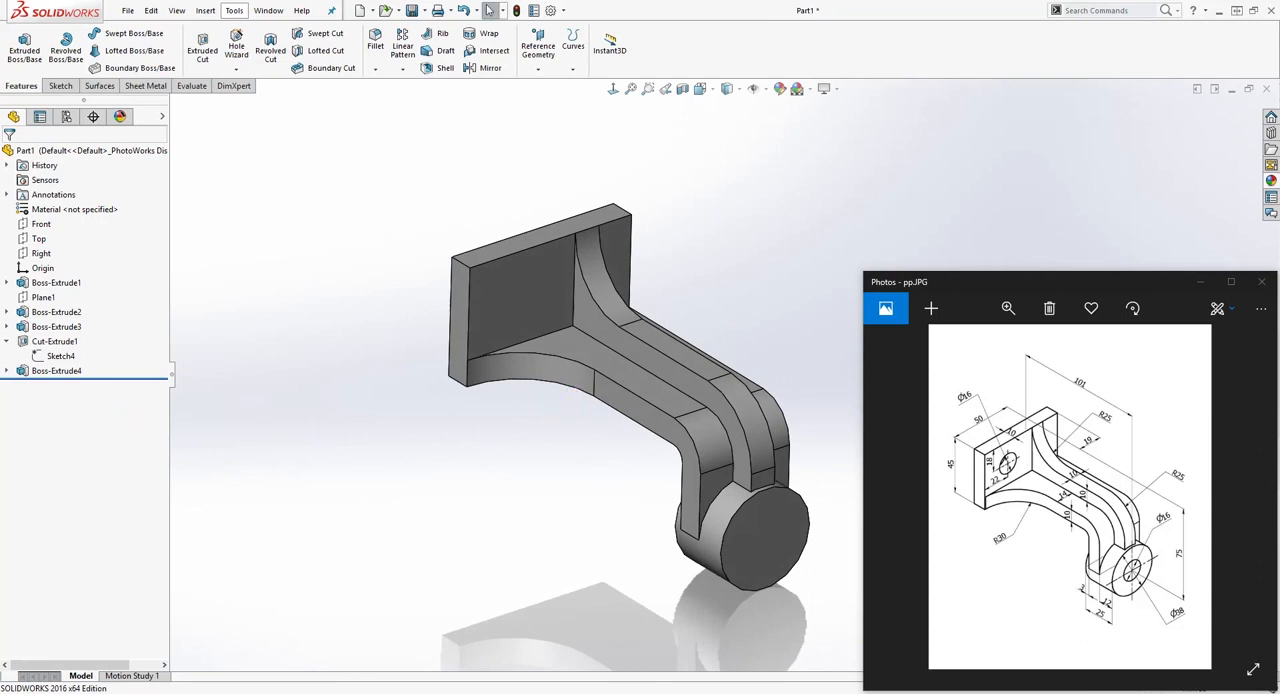
Step: Open the rib's sketch for editing and remove the arc's tangency at the plate and its radius dimension
left_click(9, 343)
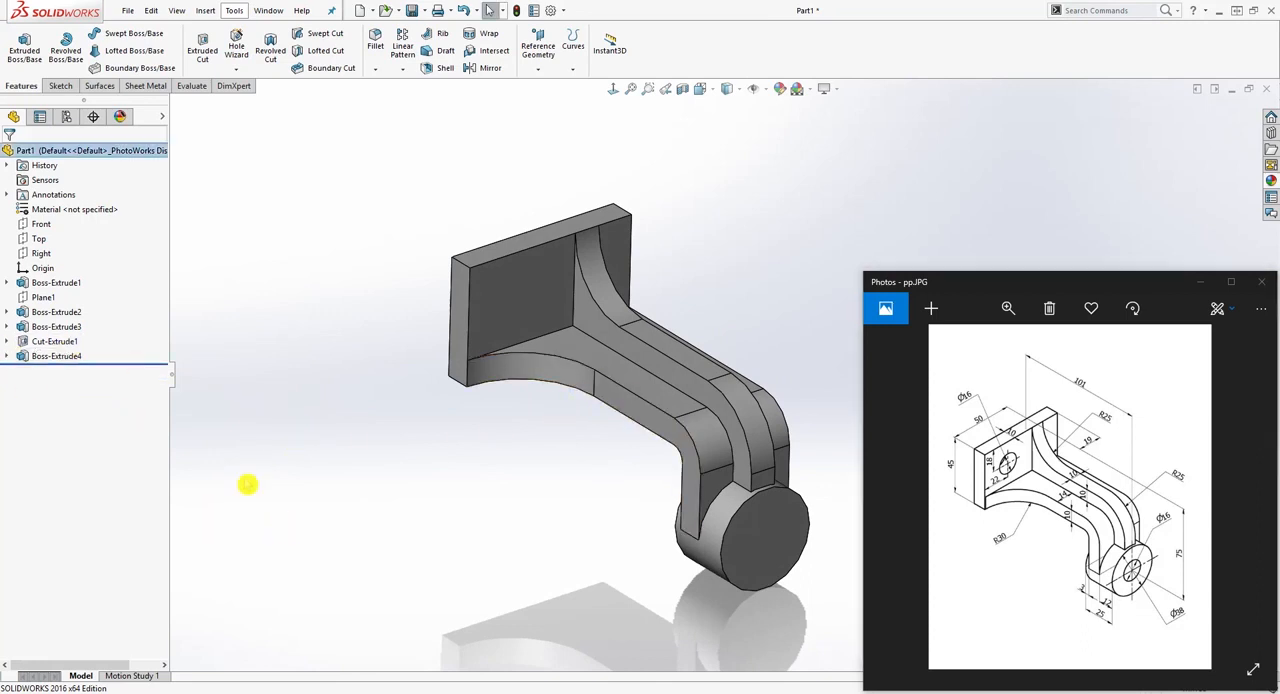
left_click(7, 356)
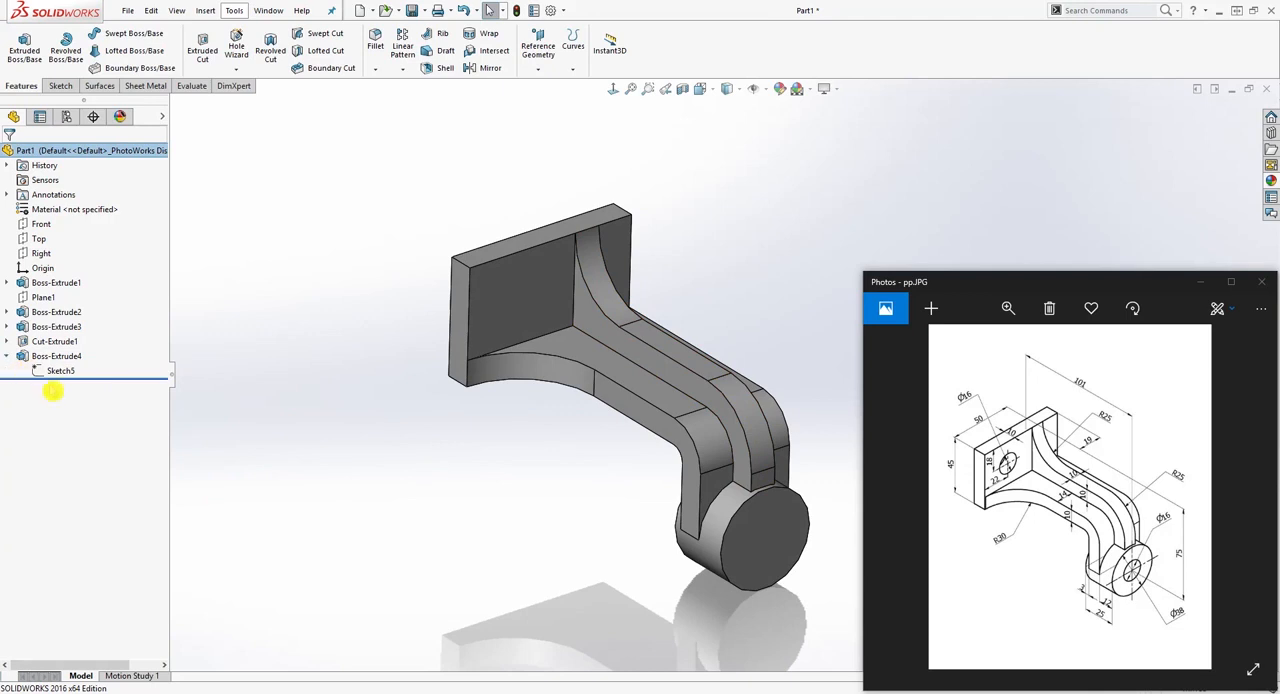
right_click(62, 372)
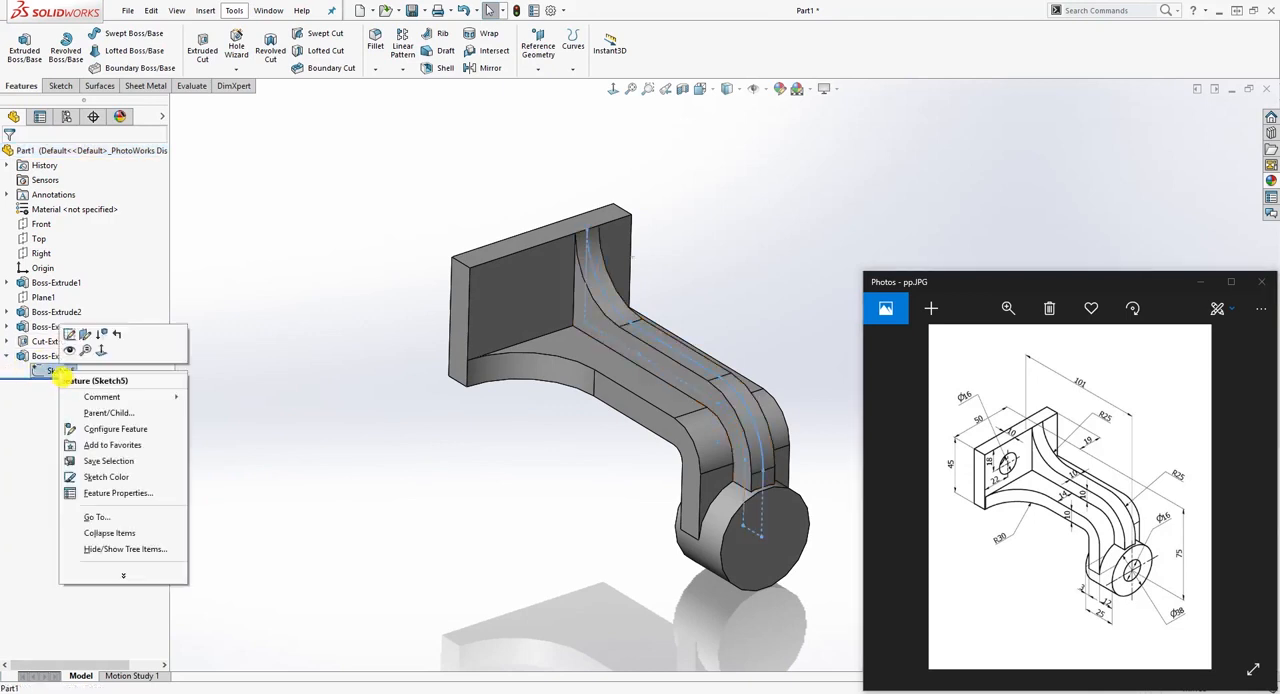
left_click(69, 334)
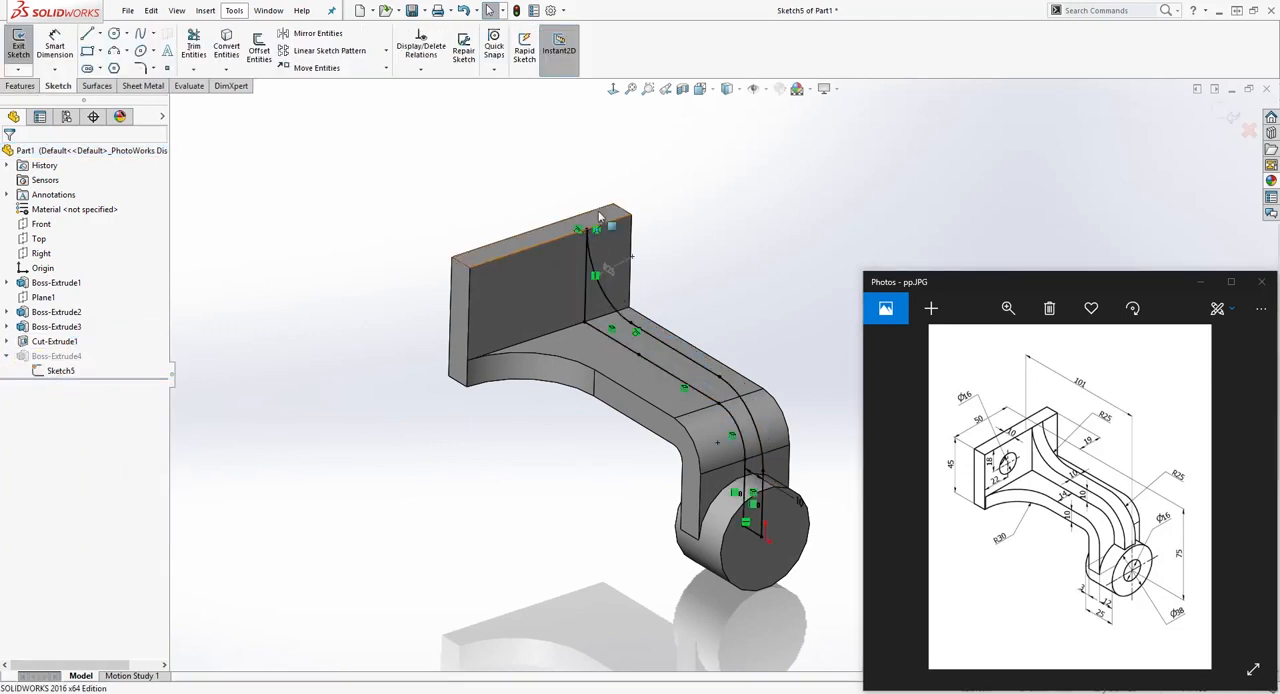
left_click(632, 94)
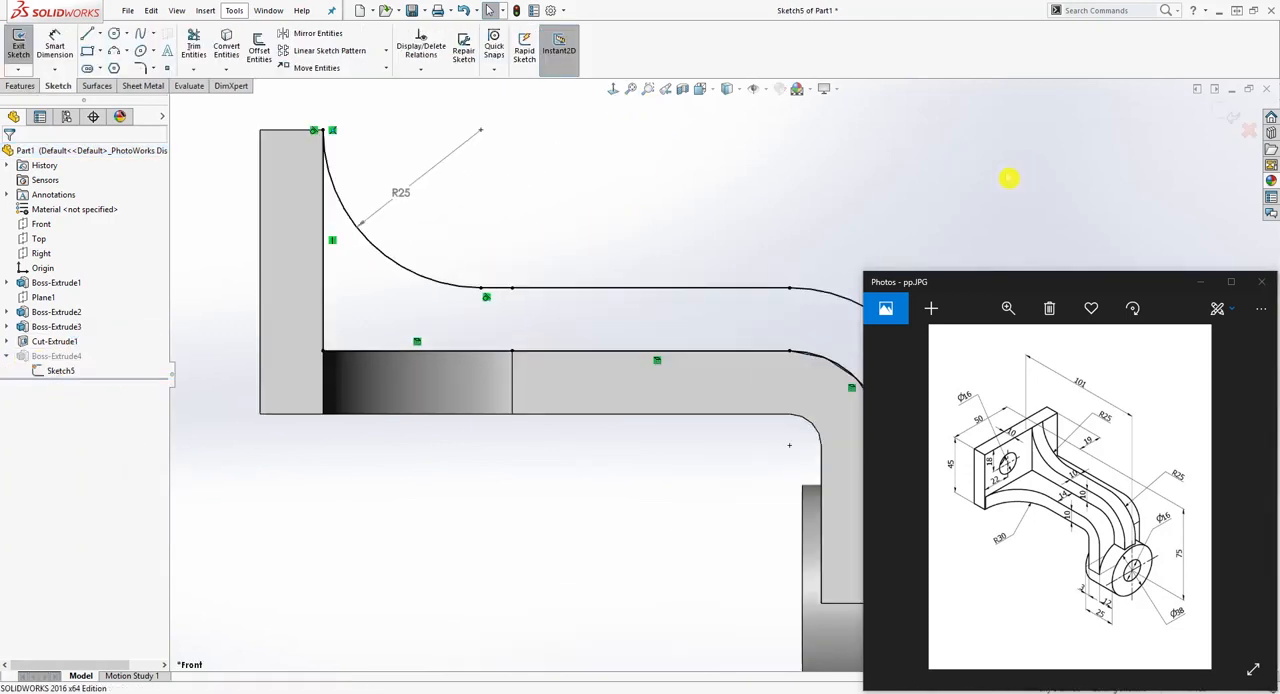
left_click(313, 134)
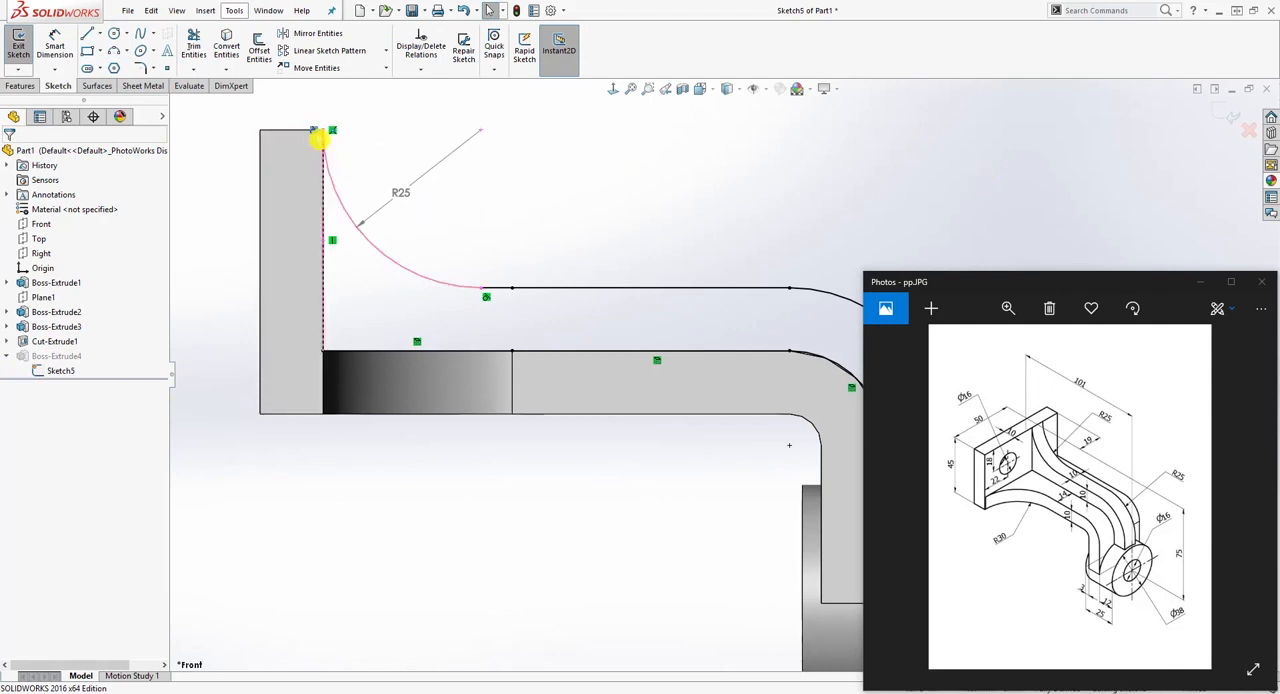
key("Delete")
left_click(393, 162)
key("Delete")
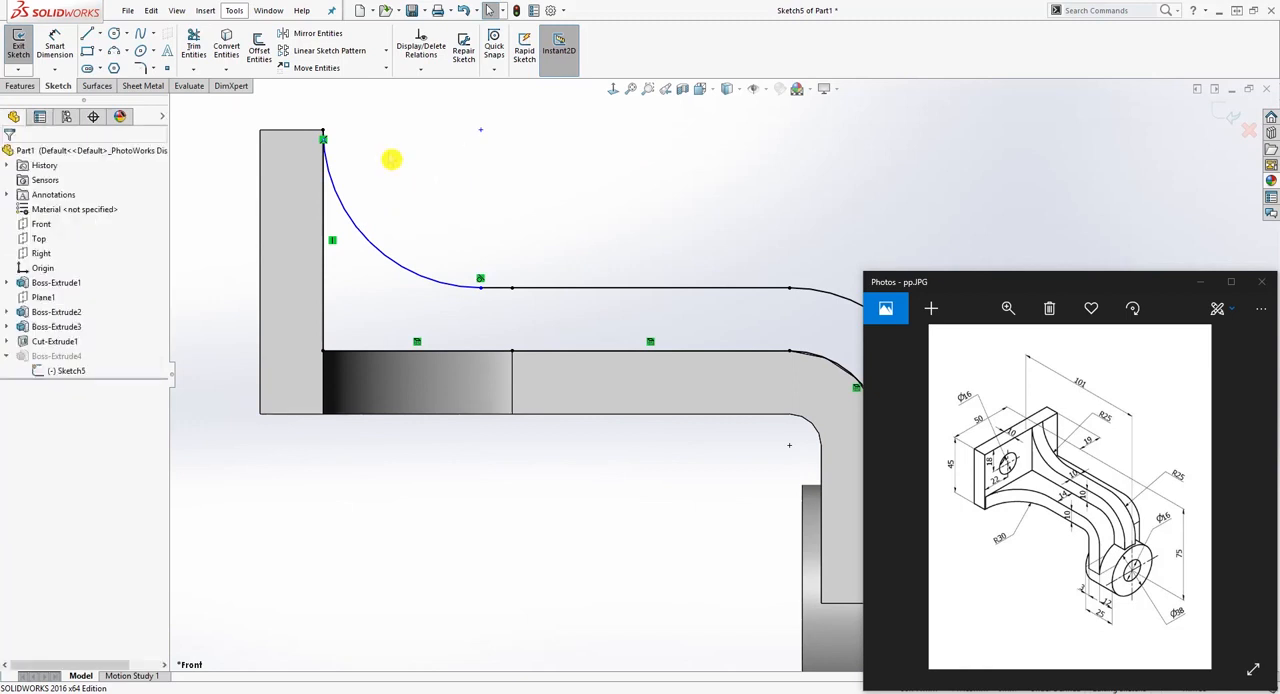
Step: Dimension the rib sketch's arc beside the plate with a radius of 25 mm
left_click(55, 42)
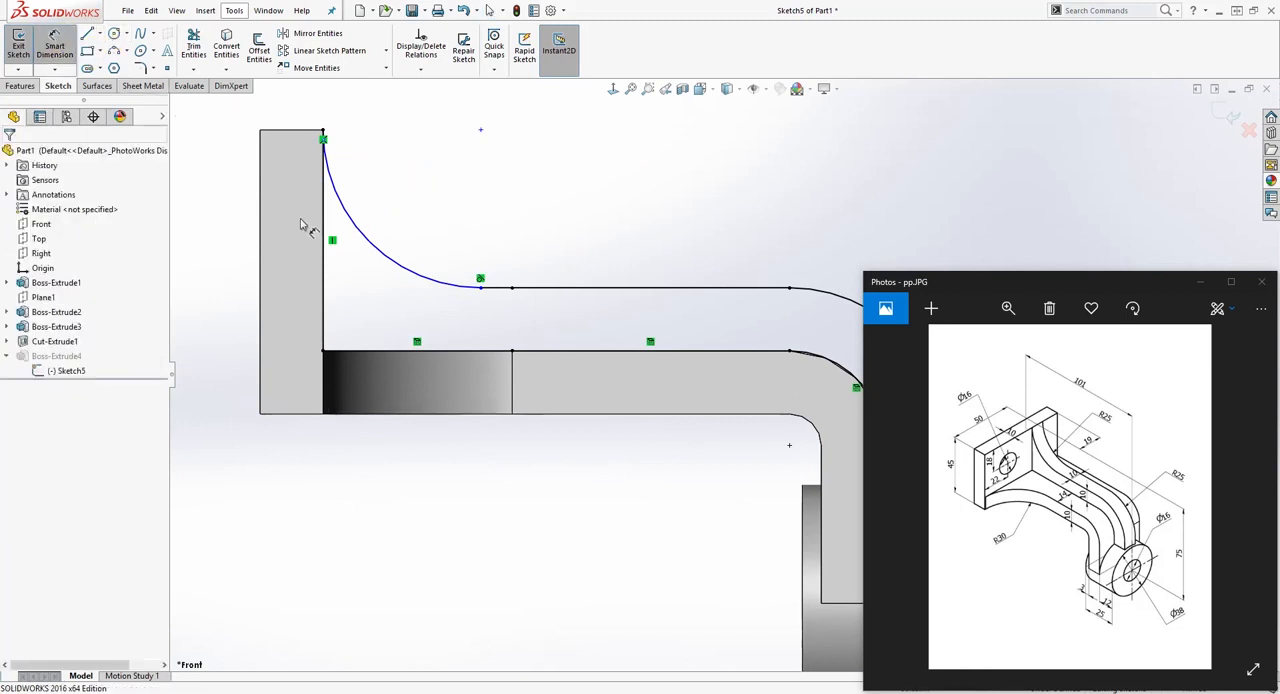
left_click(372, 236)
left_click(426, 207)
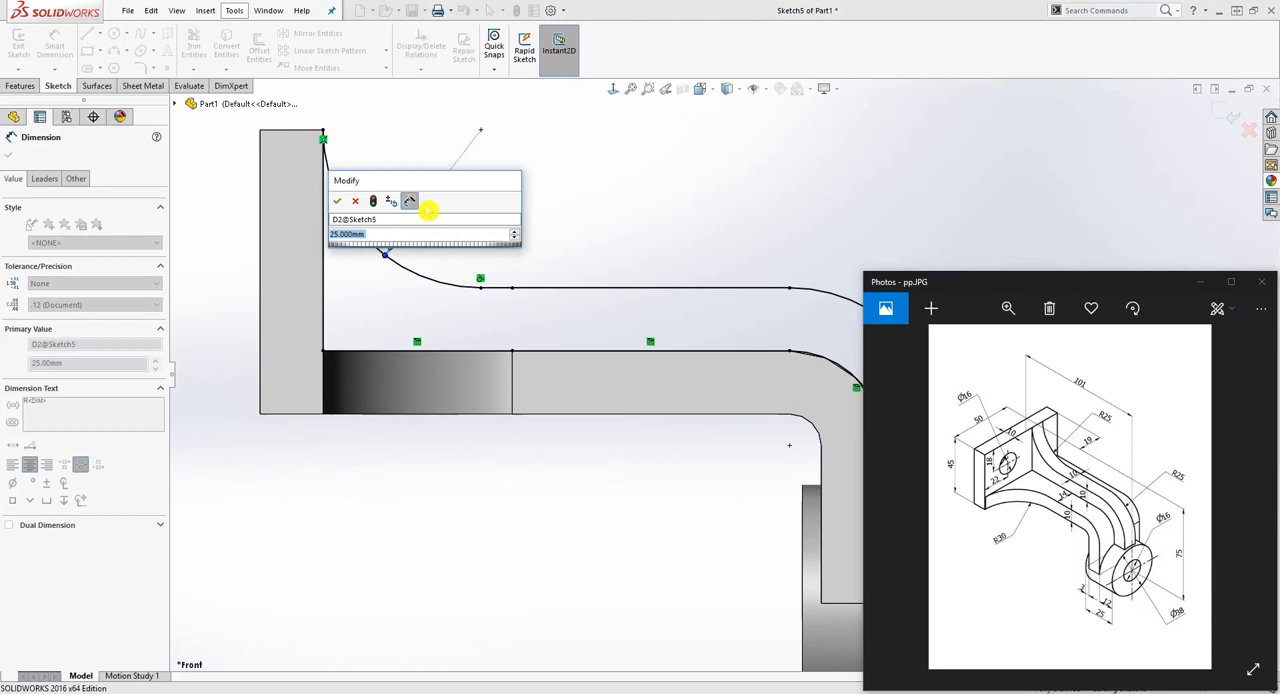
type("25")
key("Return")
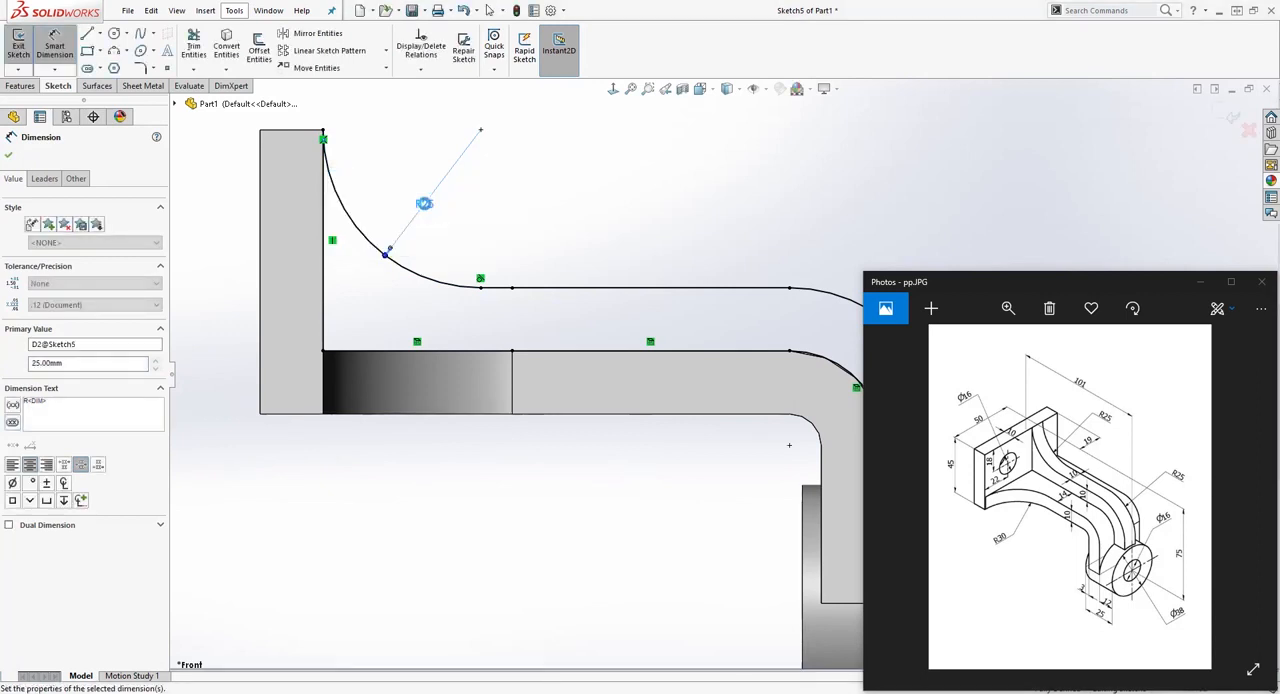
key("Escape")
left_click(541, 286)
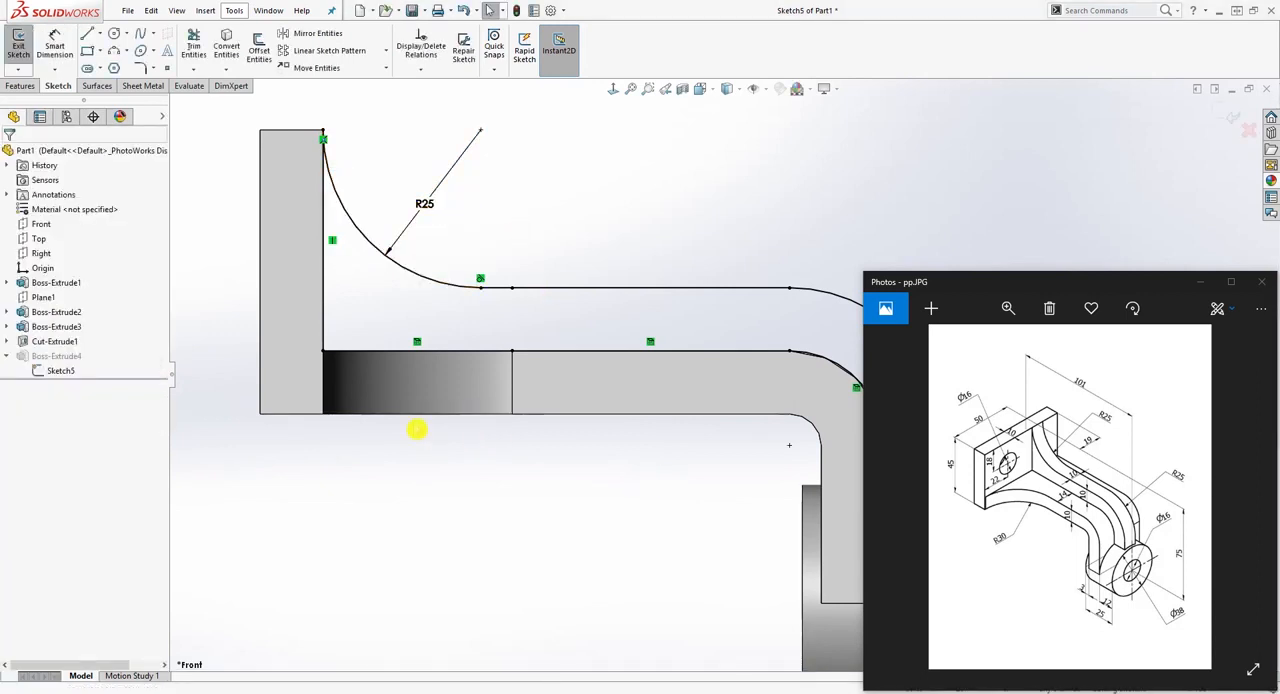
left_click(515, 268)
Step: Exit the rib sketch to rebuild the bracket and inspect the rib from the boss end
left_click(1232, 114)
scroll(870, 212, "up", 3)
mouse_move(917, 226)
middle_mouse_down()
mouse_move(786, 255)
mouse_move(824, 259)
mouse_move(783, 274)
mouse_move(786, 429)
mouse_move(807, 452)
mouse_move(779, 388)
middle_mouse_up()
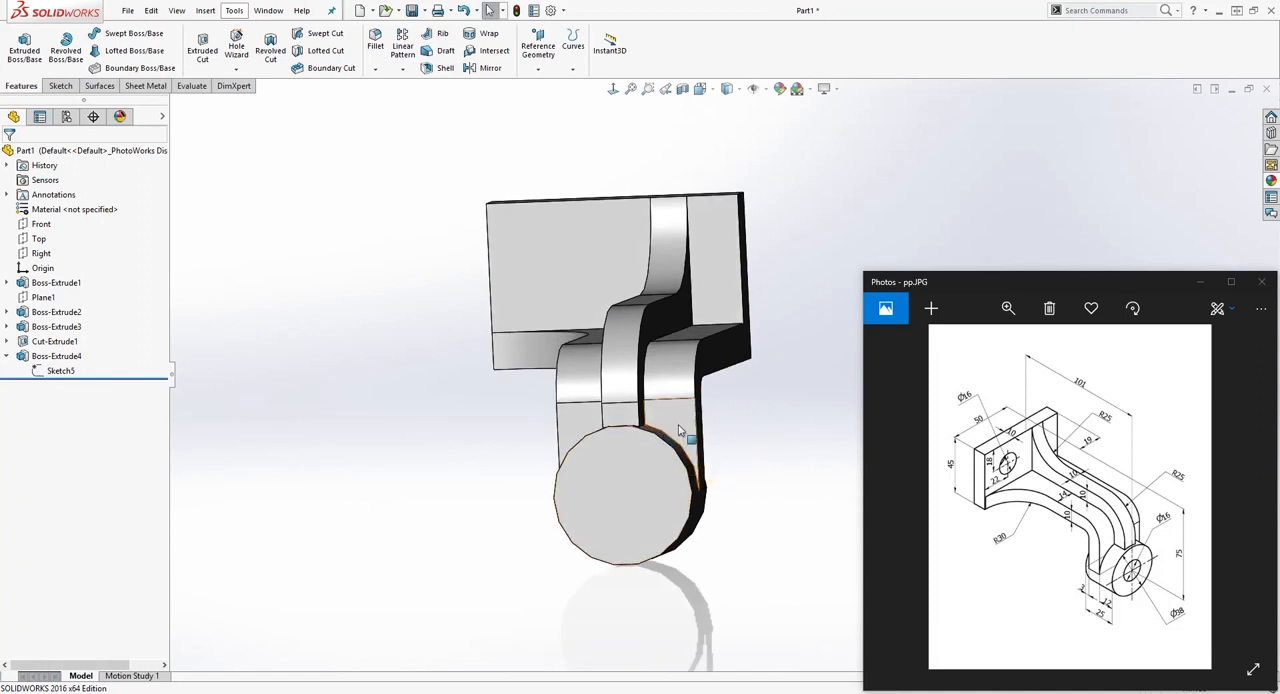
mouse_move(689, 442)
middle_mouse_down()
mouse_move(728, 449)
mouse_move(790, 425)
mouse_move(840, 343)
mouse_move(757, 420)
mouse_move(701, 424)
middle_mouse_up()
middle_click_drag(735, 463, 771, 533)
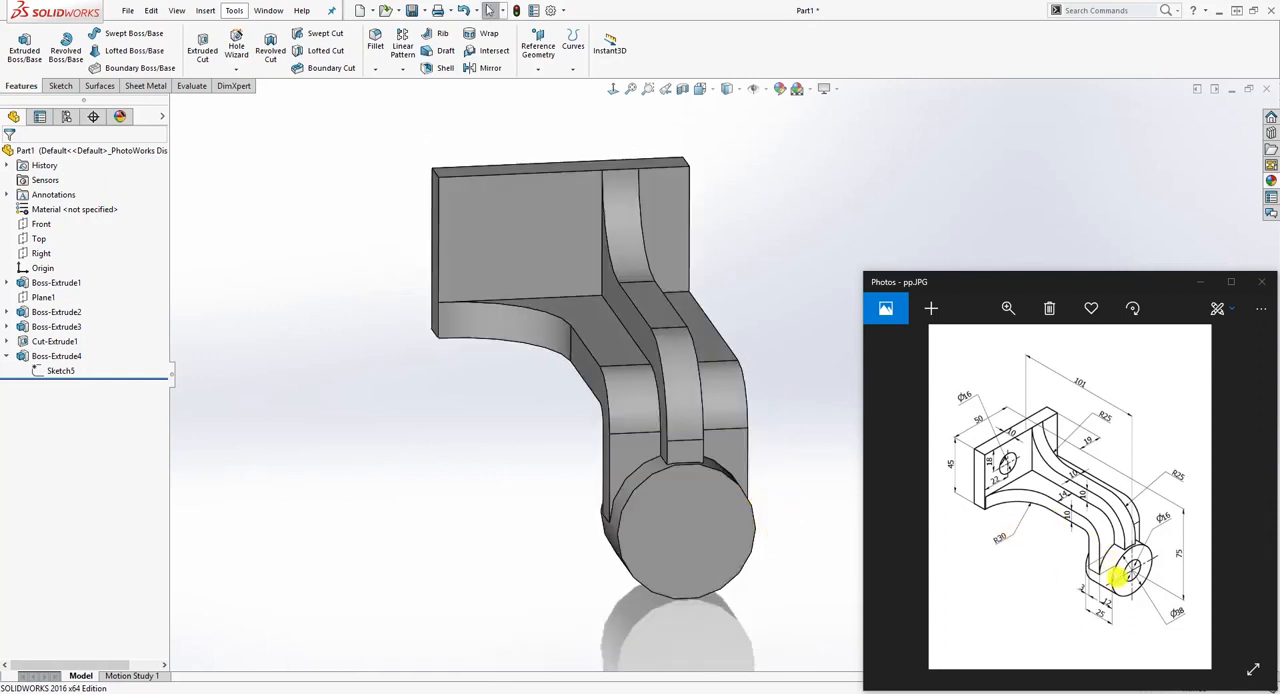
Step: Start a sketch on the boss's front face and draw a circle about 26.5 mm in diameter centred on the origin
left_click(712, 506)
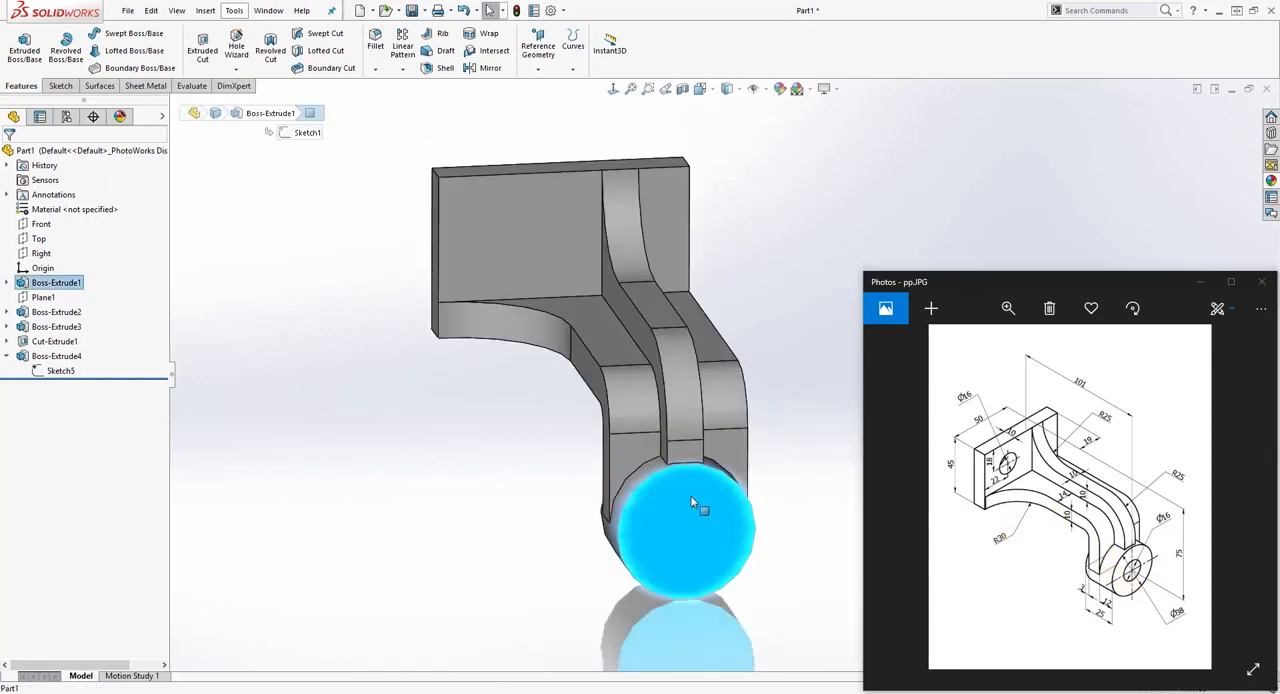
left_click(62, 87)
left_click(20, 48)
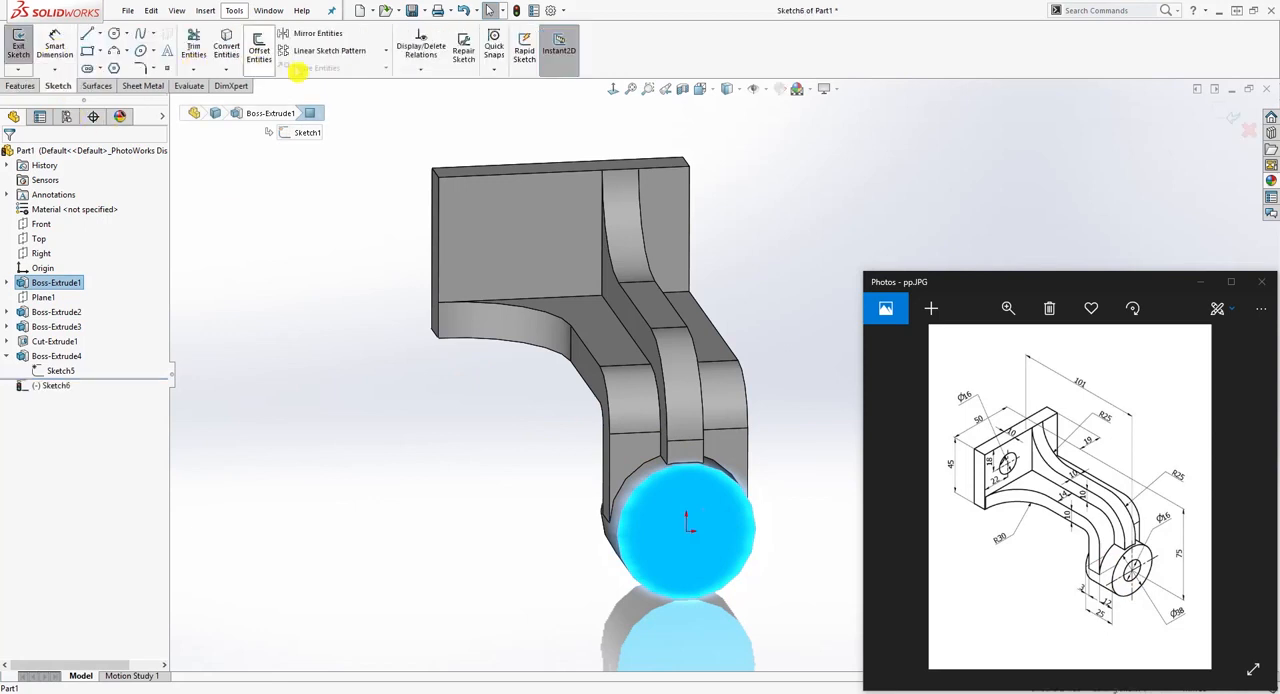
left_click(613, 91)
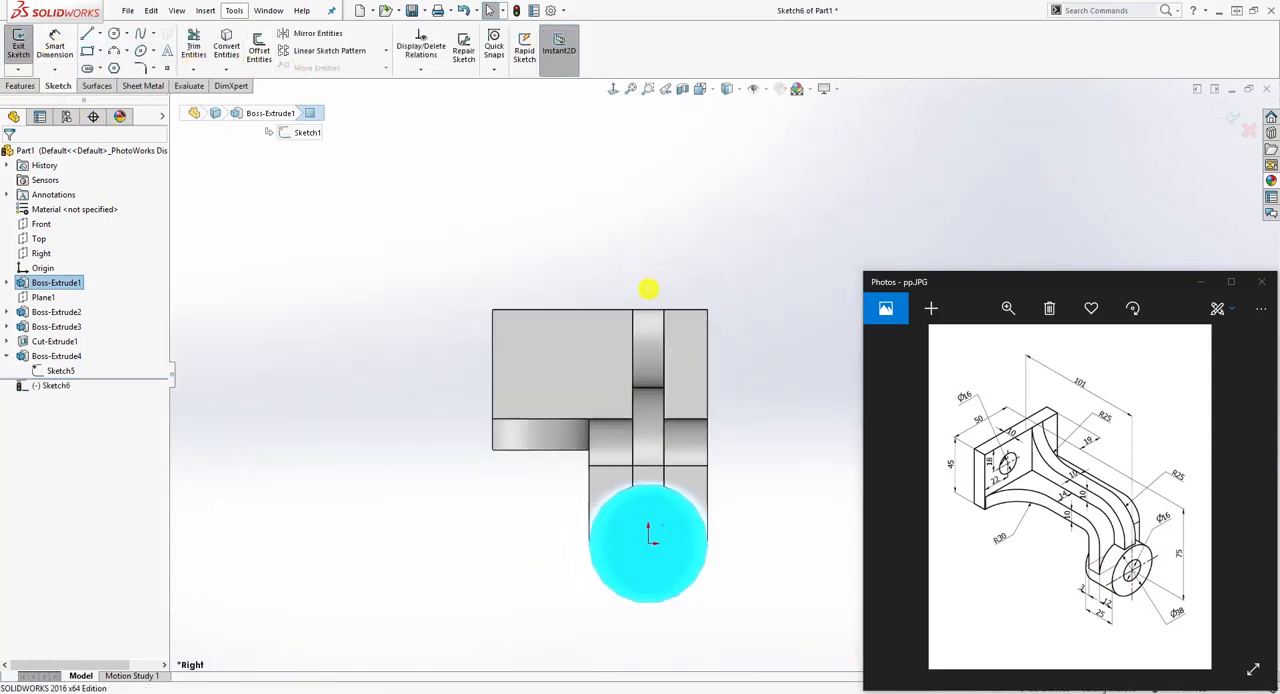
scroll(731, 497, "down", 3)
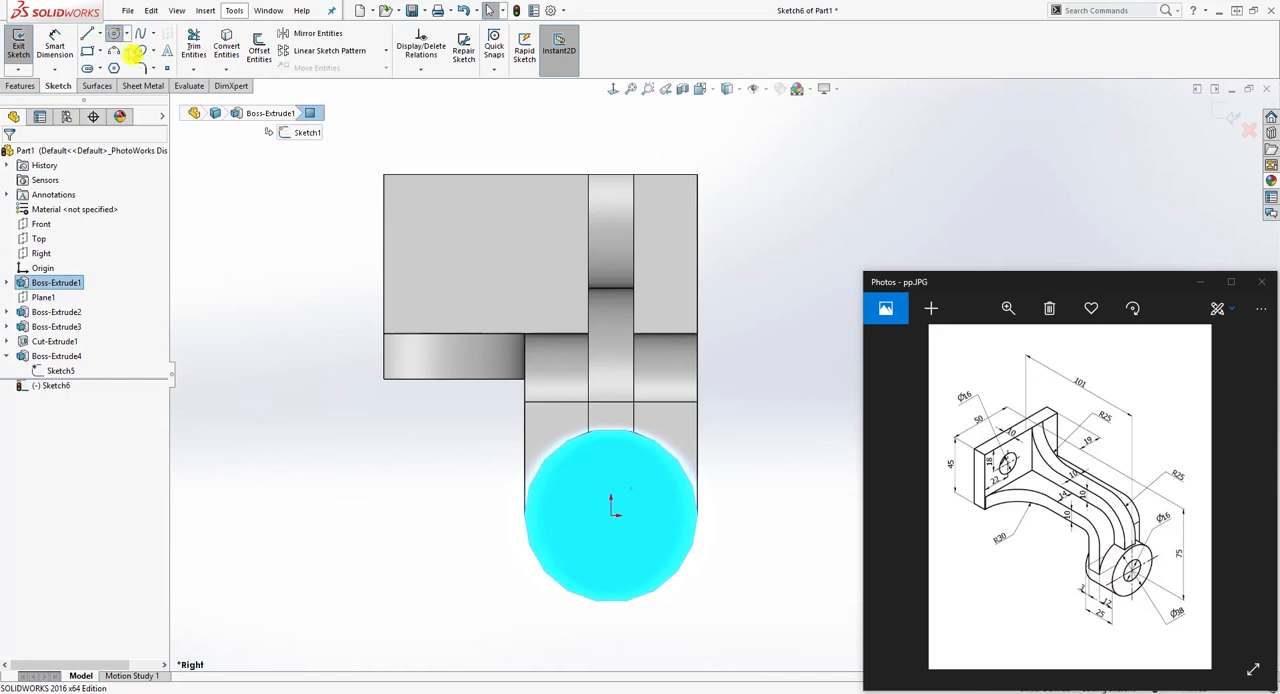
left_click(610, 514)
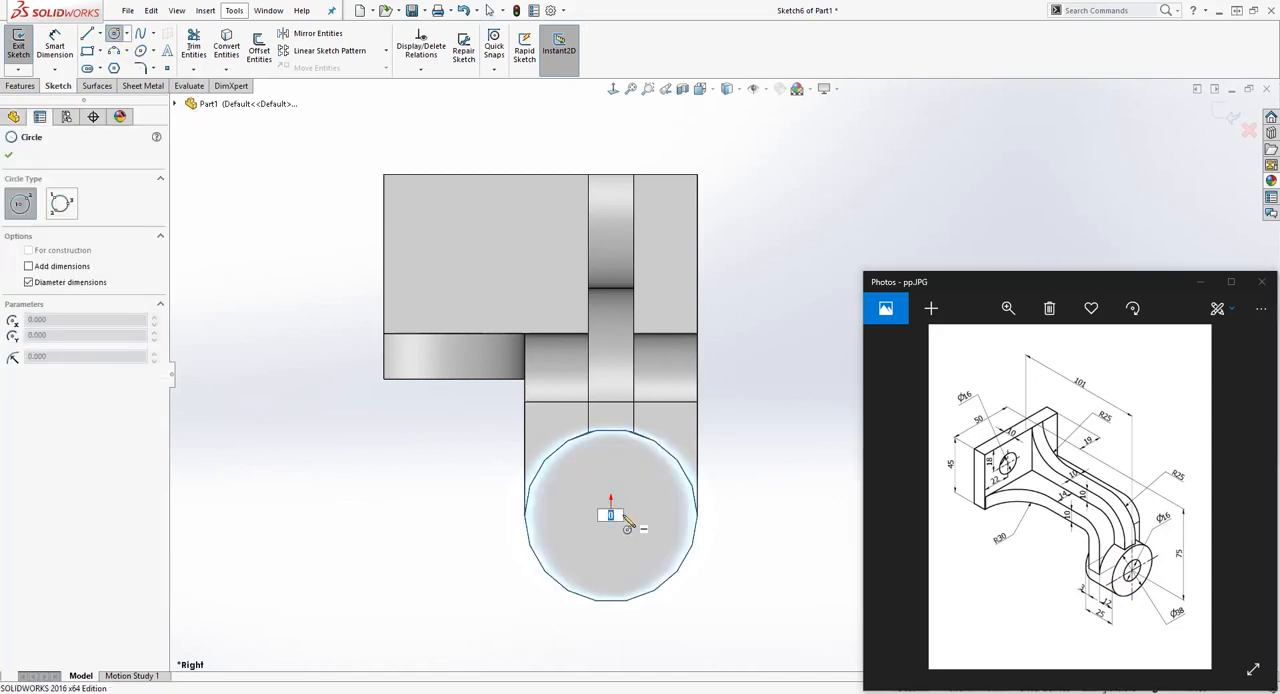
key("Escape")
left_click(115, 36)
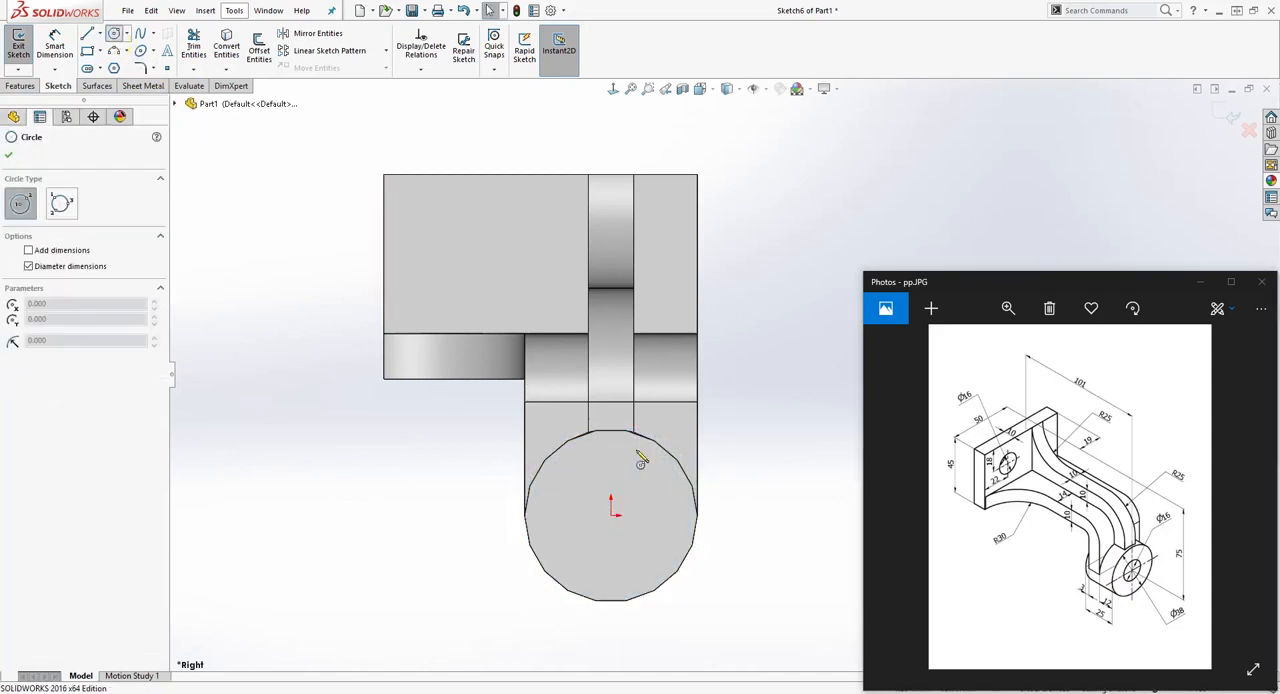
left_click(611, 515)
left_click(660, 486)
key("Escape")
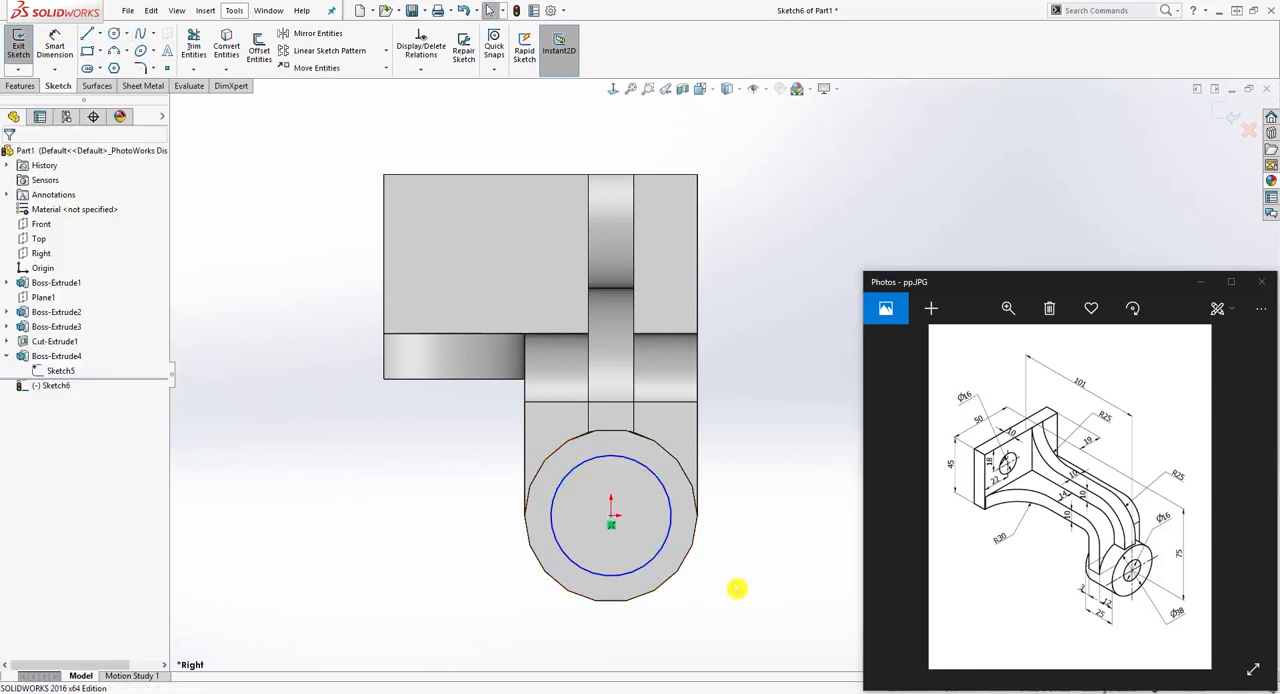
Step: Set the boss circle's diameter to 16 mm
right_click_drag(737, 589, 706, 480)
left_click(663, 540)
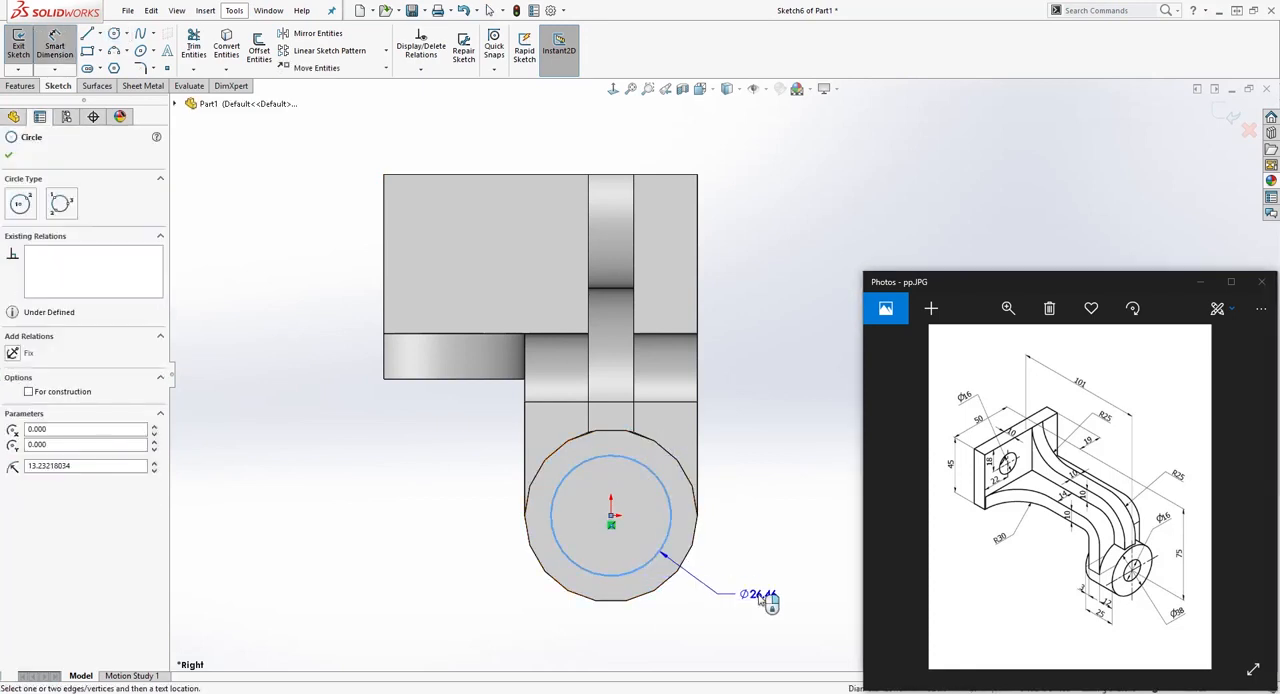
left_click(764, 593)
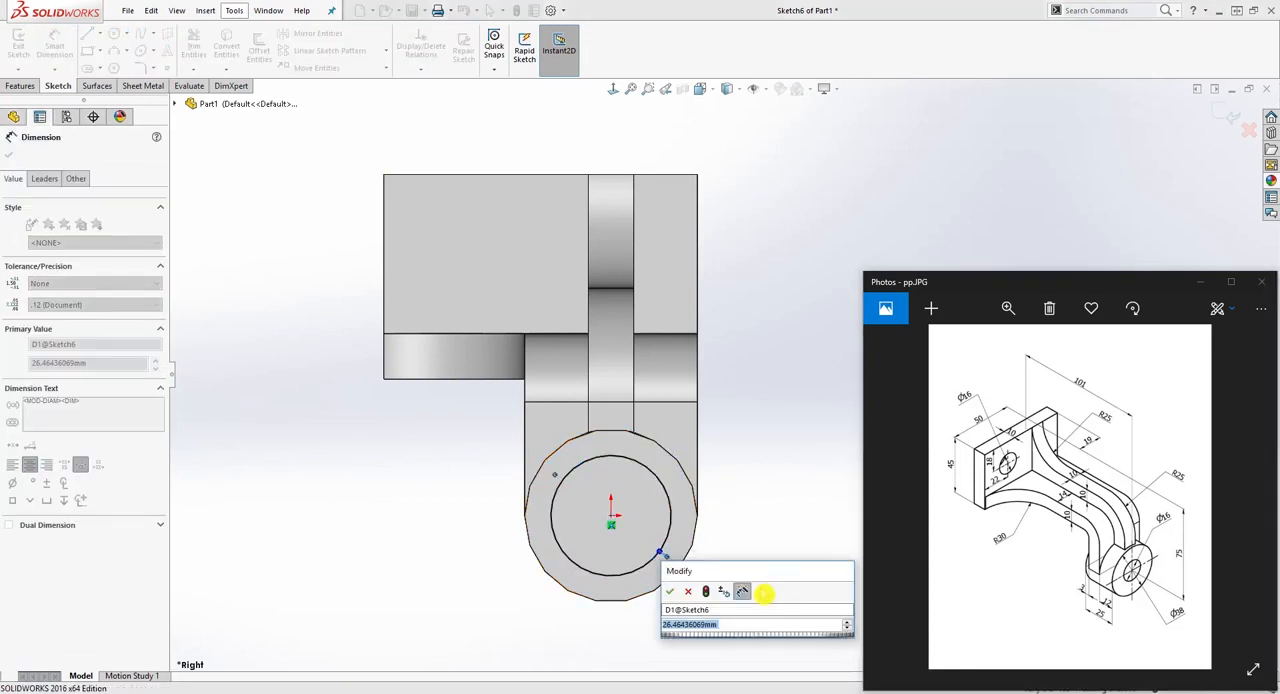
type("16")
key("Return")
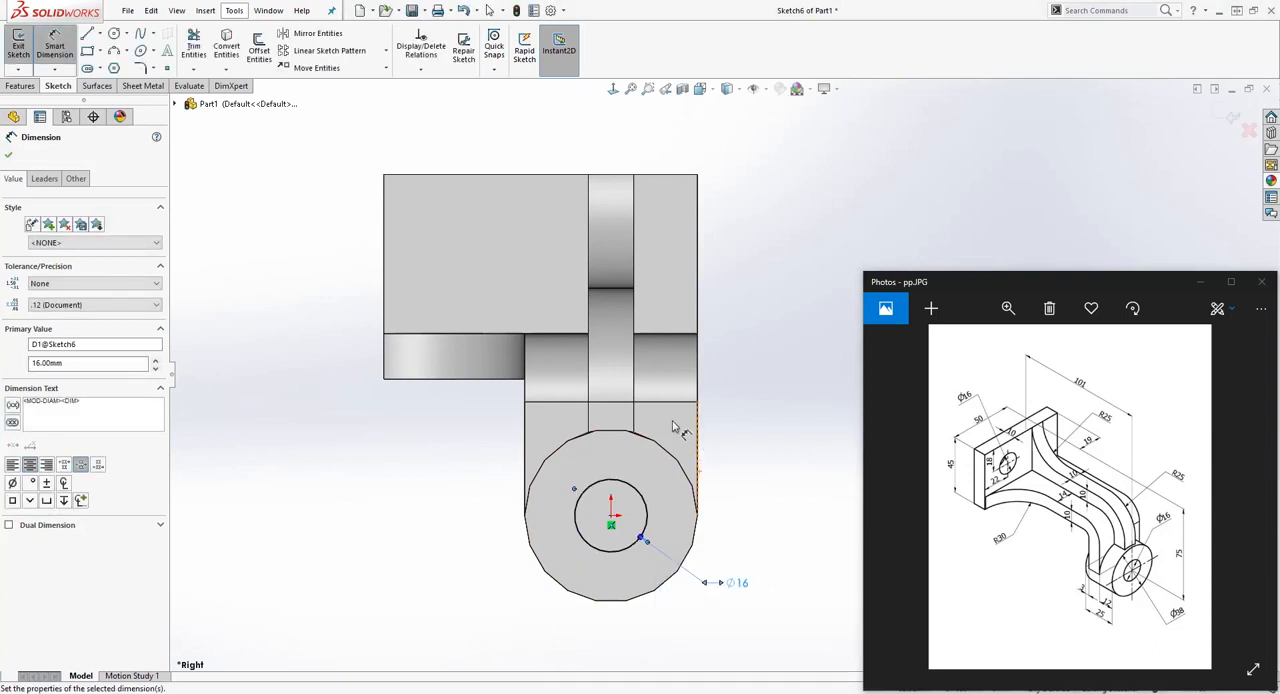
Step: Cut the circle through the boss with an Extruded Cut using the Up To Next end condition
middle_click_drag(672, 427, 752, 431)
left_click(21, 86)
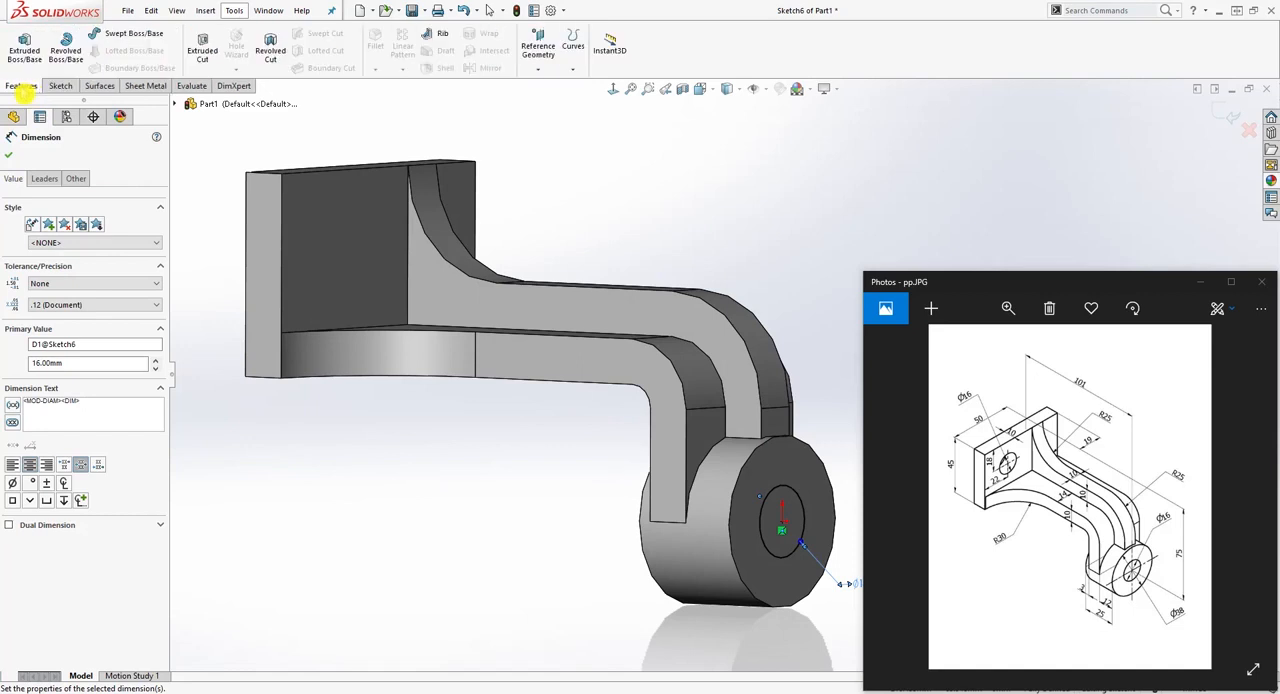
left_click(210, 50)
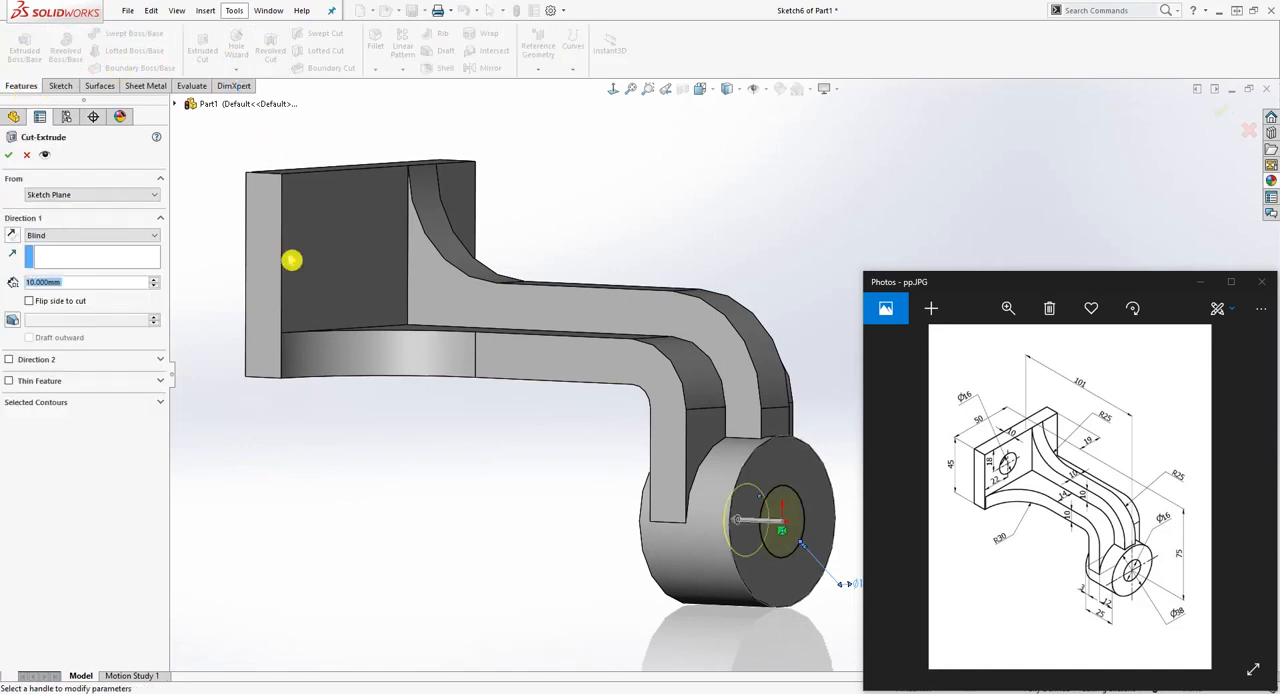
left_click(130, 236)
left_click(94, 274)
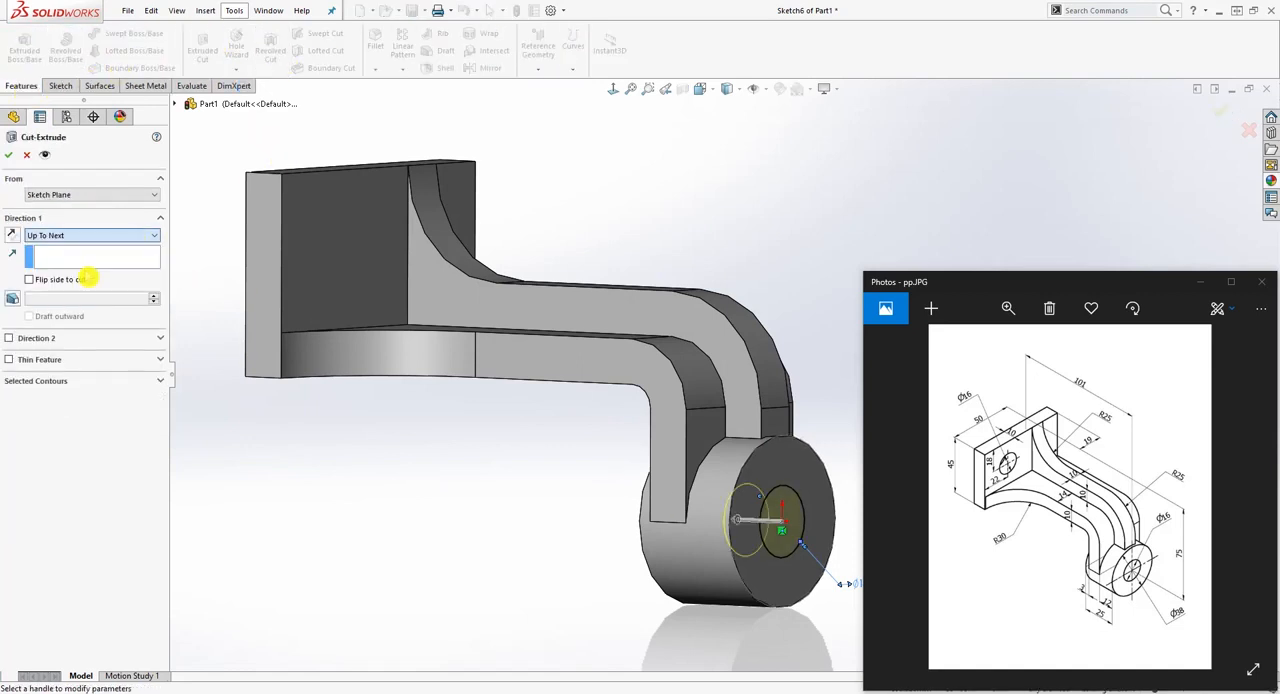
left_click(10, 156)
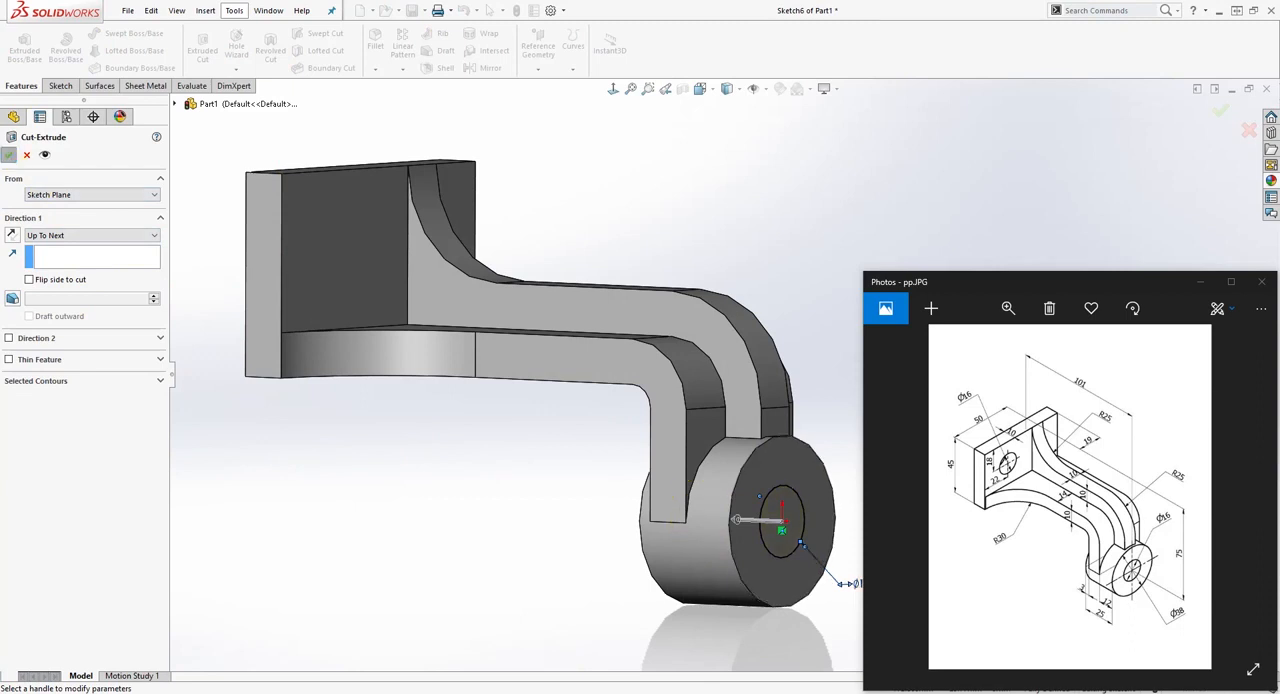
Step: Start a sketch on the plate's face beside the rib and draw a circle about 18.75 mm in diameter on it
middle_click_drag(397, 446, 389, 276)
left_click(346, 210)
middle_click_drag(246, 286, 58, 98)
left_click(58, 87)
left_click(20, 45)
left_click(613, 89)
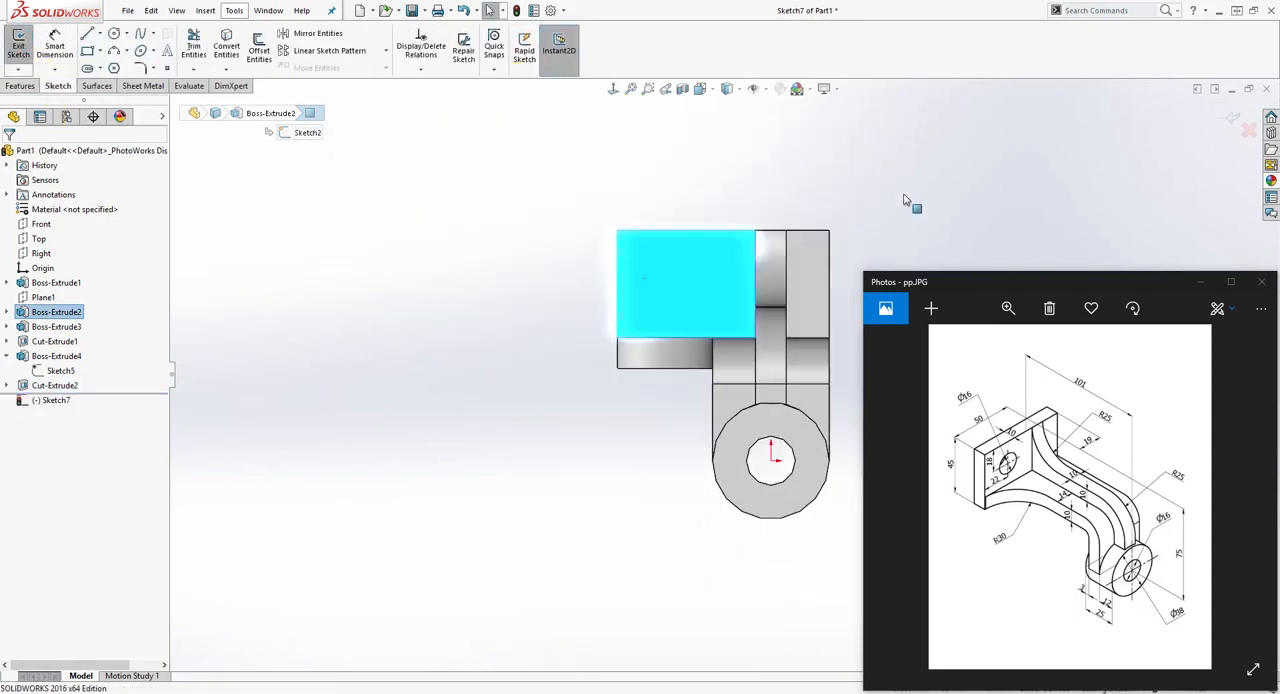
left_click(114, 33)
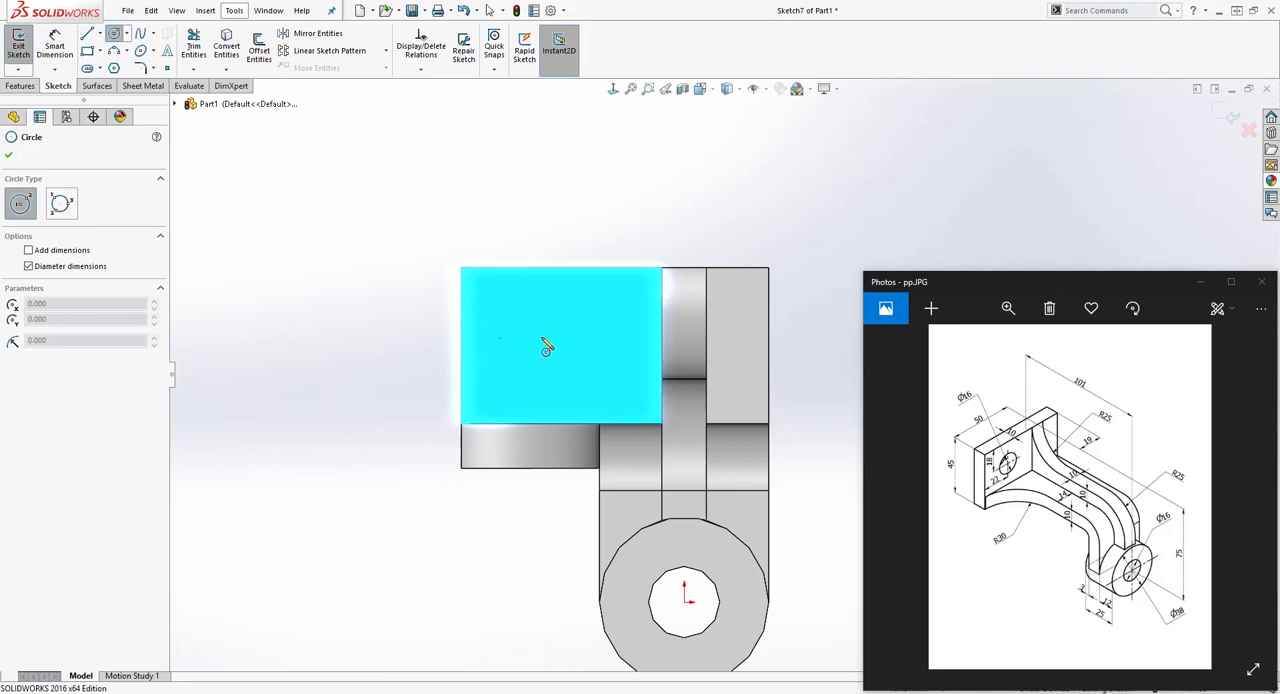
left_click(538, 326)
left_click(569, 308)
key("Escape")
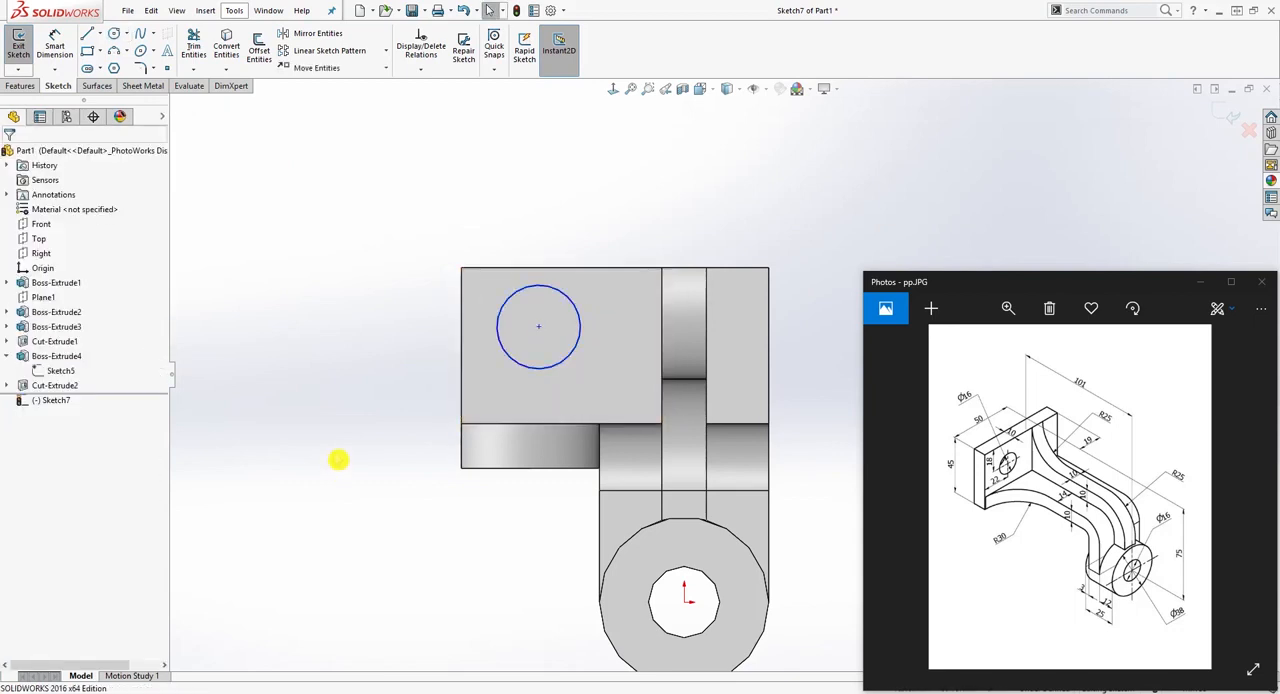
Step: Dimension the circle's centre 18 mm below the plate's upper edge
right_click_drag(338, 460, 342, 415)
left_click(520, 268)
left_click(538, 326)
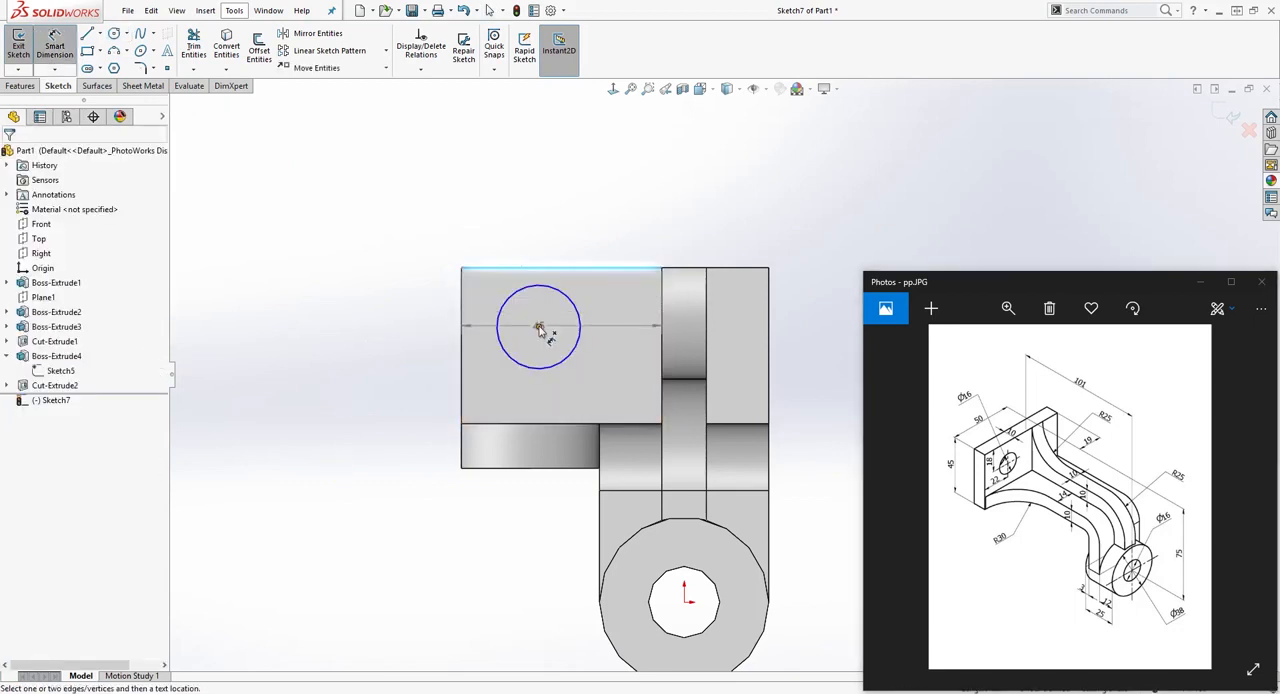
left_click(387, 305)
type("18")
key("Return")
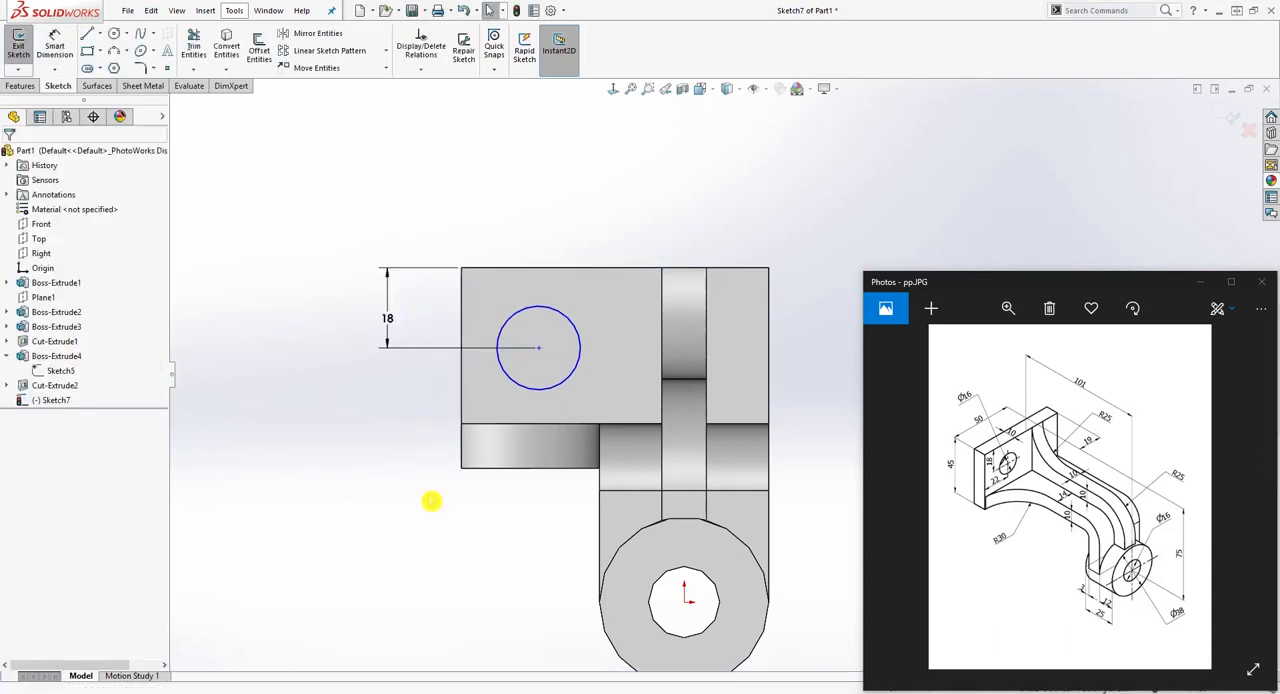
Step: Dimension the circle's centre 22 mm from the plate's outer vertical edge
left_click(465, 396)
left_click(540, 350)
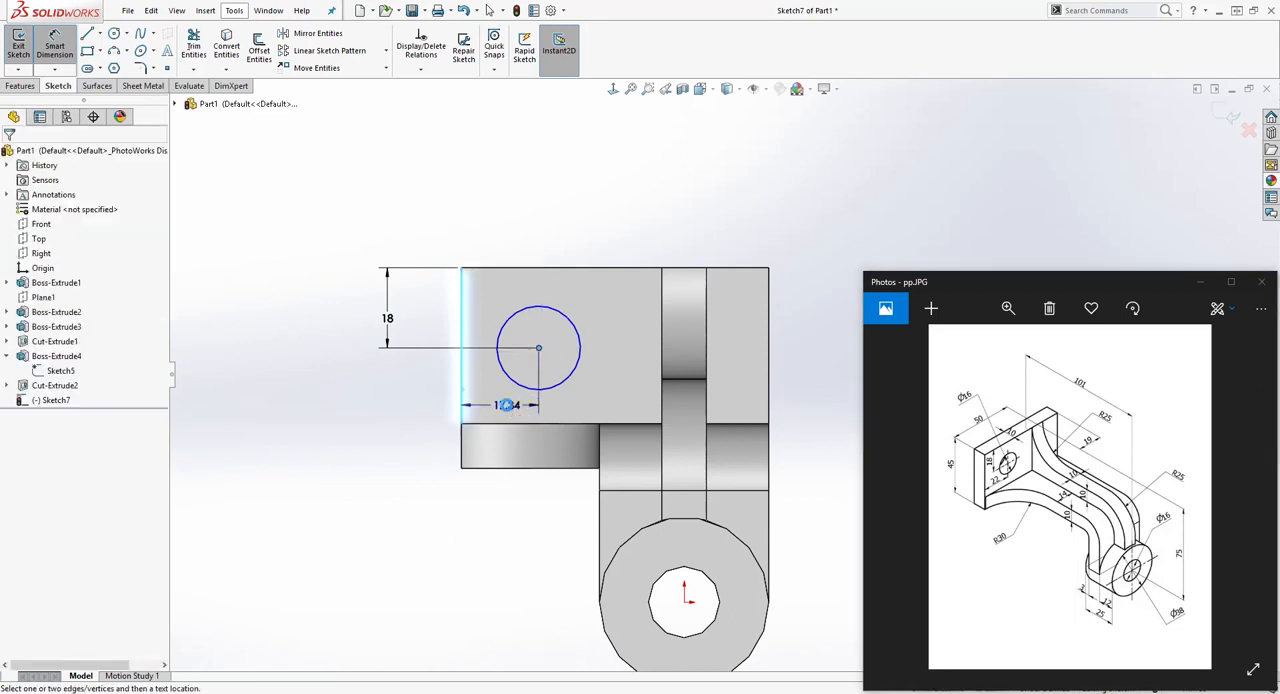
left_click(505, 406)
type("22")
key("Return")
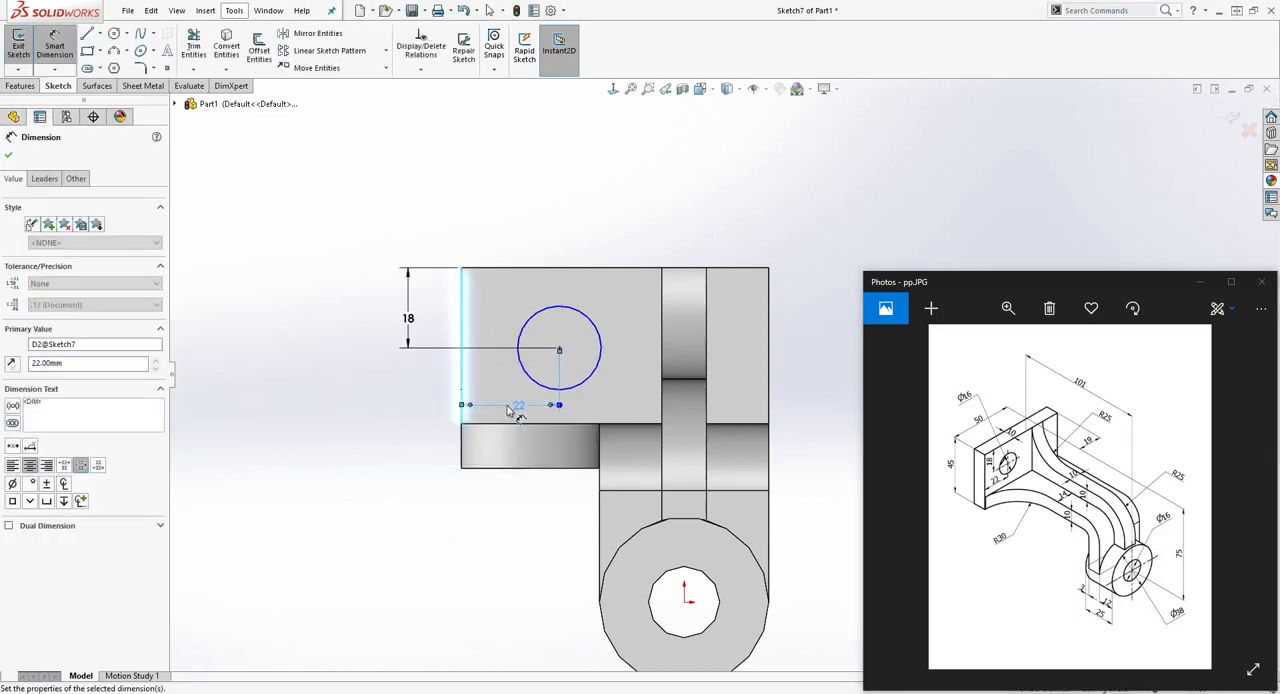
Step: Dimension the circle on the plate's face to a diameter of 16 mm
left_click(587, 322)
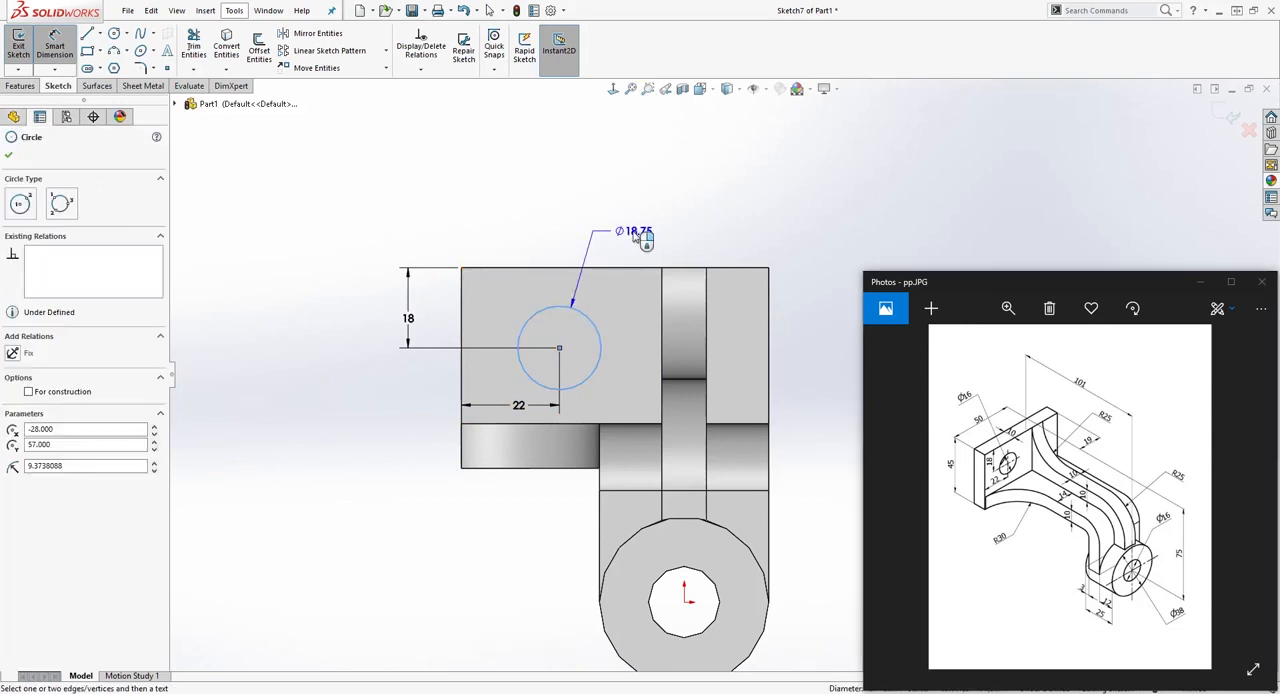
left_click(641, 237)
type("1")
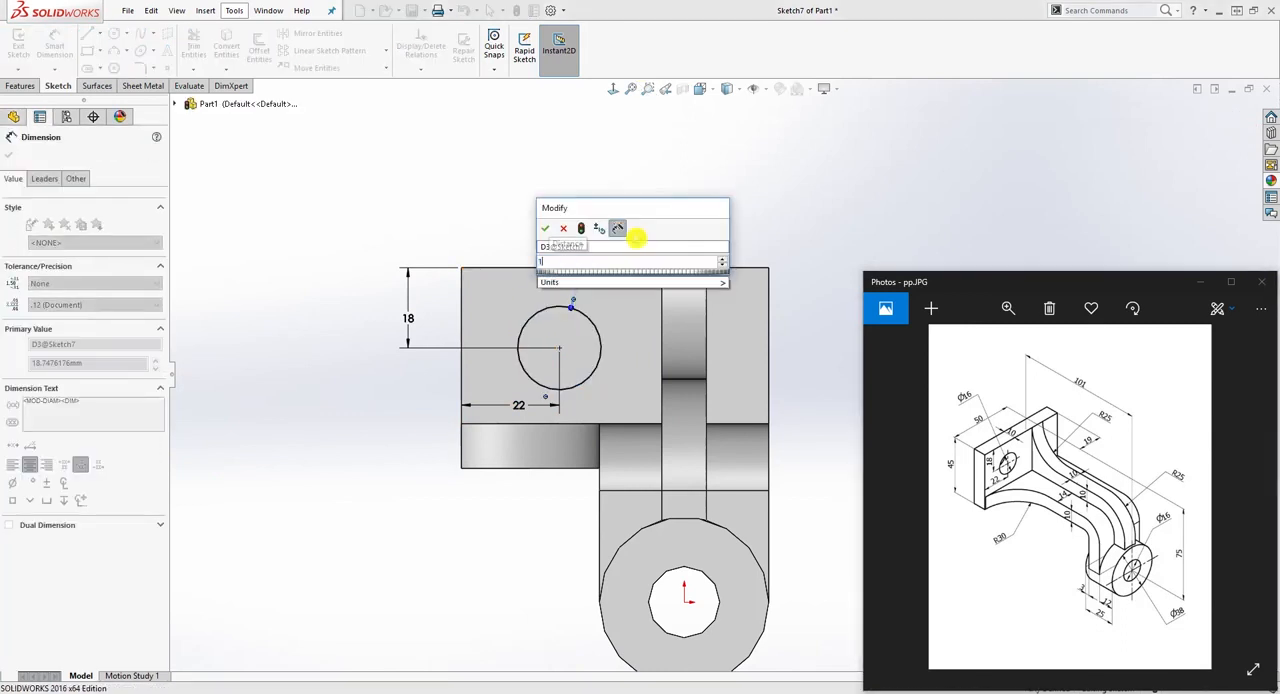
type("6")
key("Return")
key("Escape")
Step: Cut the circle through the plate with an Extruded Cut using the Up To Next end condition
mouse_move(525, 442)
middle_mouse_down()
mouse_move(516, 480)
mouse_move(586, 520)
middle_mouse_up()
left_click(21, 86)
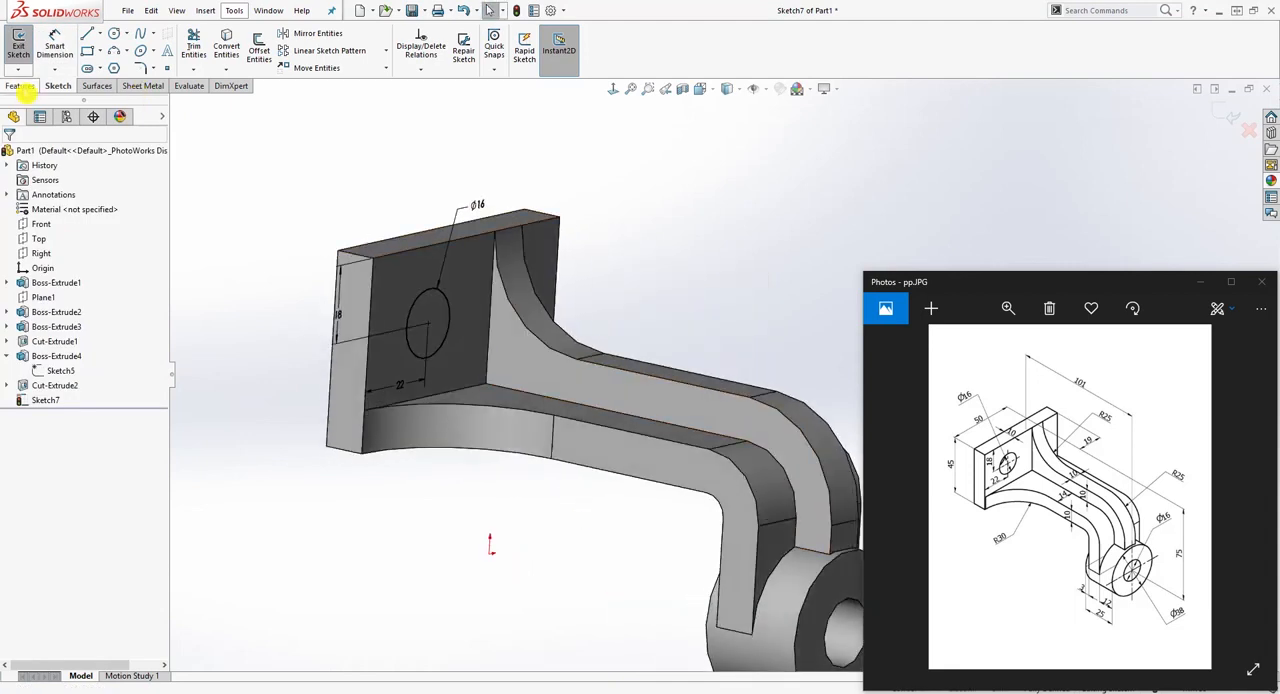
left_click(202, 50)
left_click(95, 235)
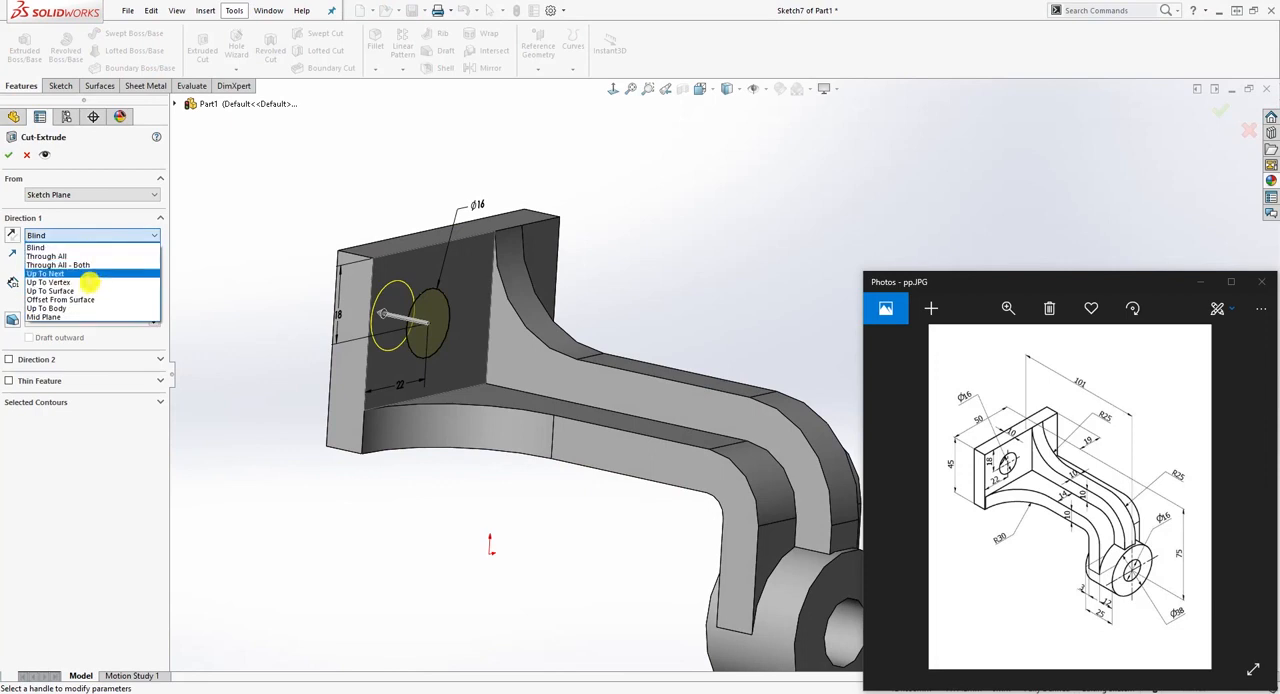
left_click(86, 273)
middle_click_drag(362, 365, 350, 340)
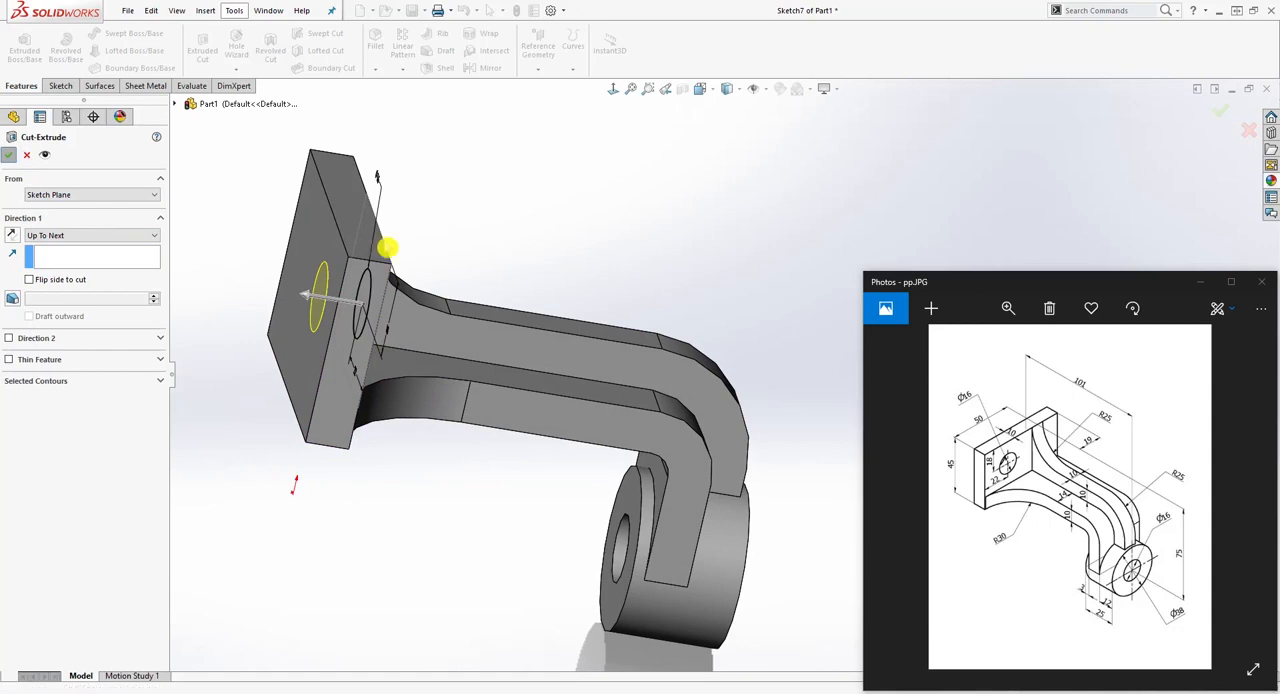
key("Return")
Step: Examine the bracket's plate hole, rib, arm and boss from several angles for comparison with the reference drawing
middle_click_drag(566, 382, 764, 572)
scroll(764, 572, "down", 2)
middle_click_drag(771, 480, 704, 440)
scroll(700, 416, "down", 1)
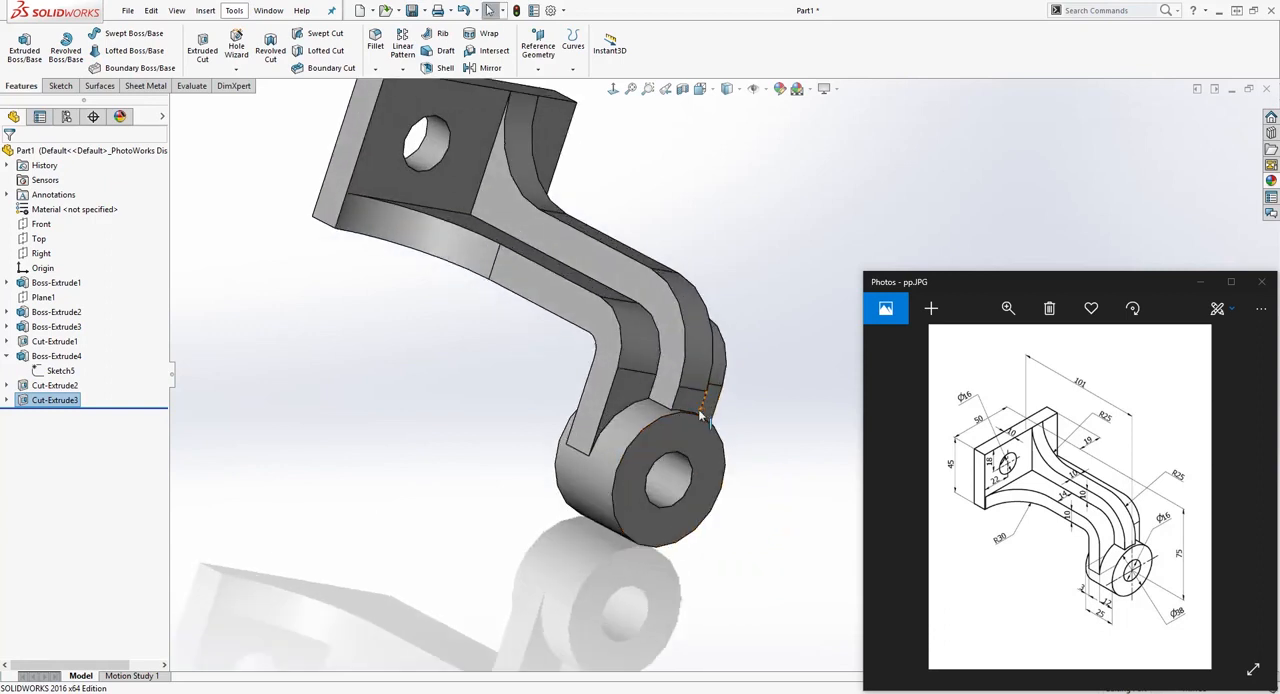
middle_click_drag(741, 312, 695, 249)
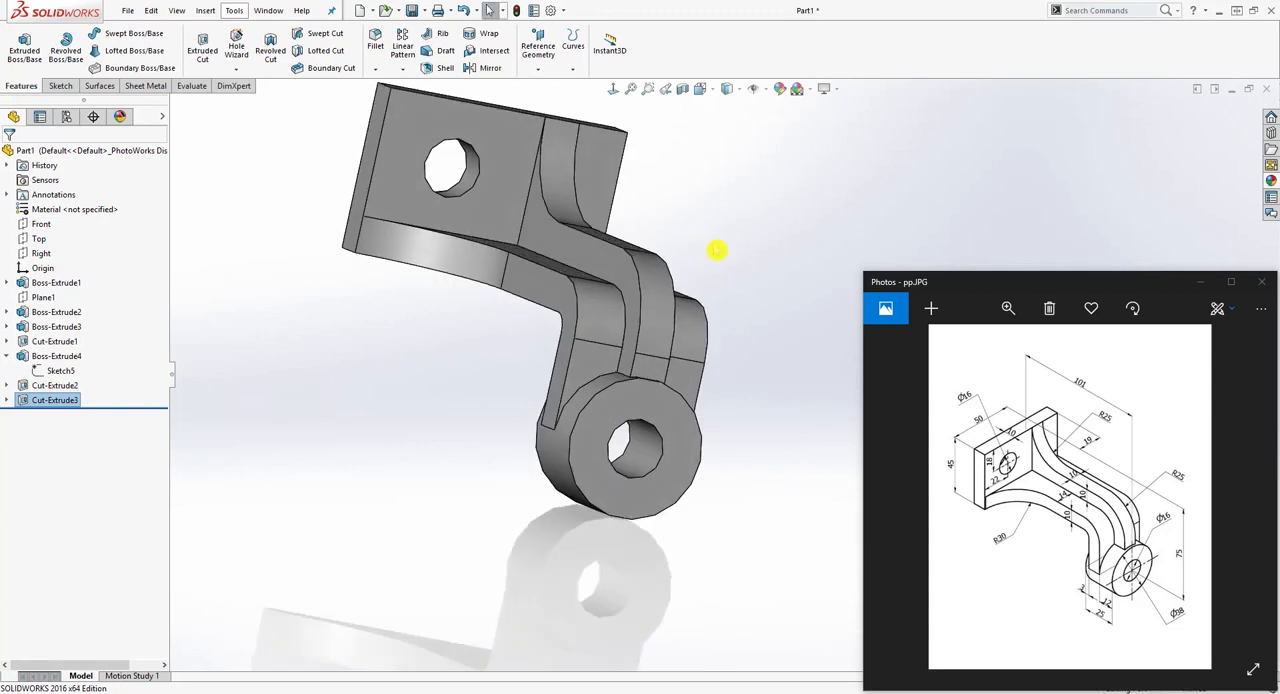
middle_click_drag(513, 247, 690, 234)
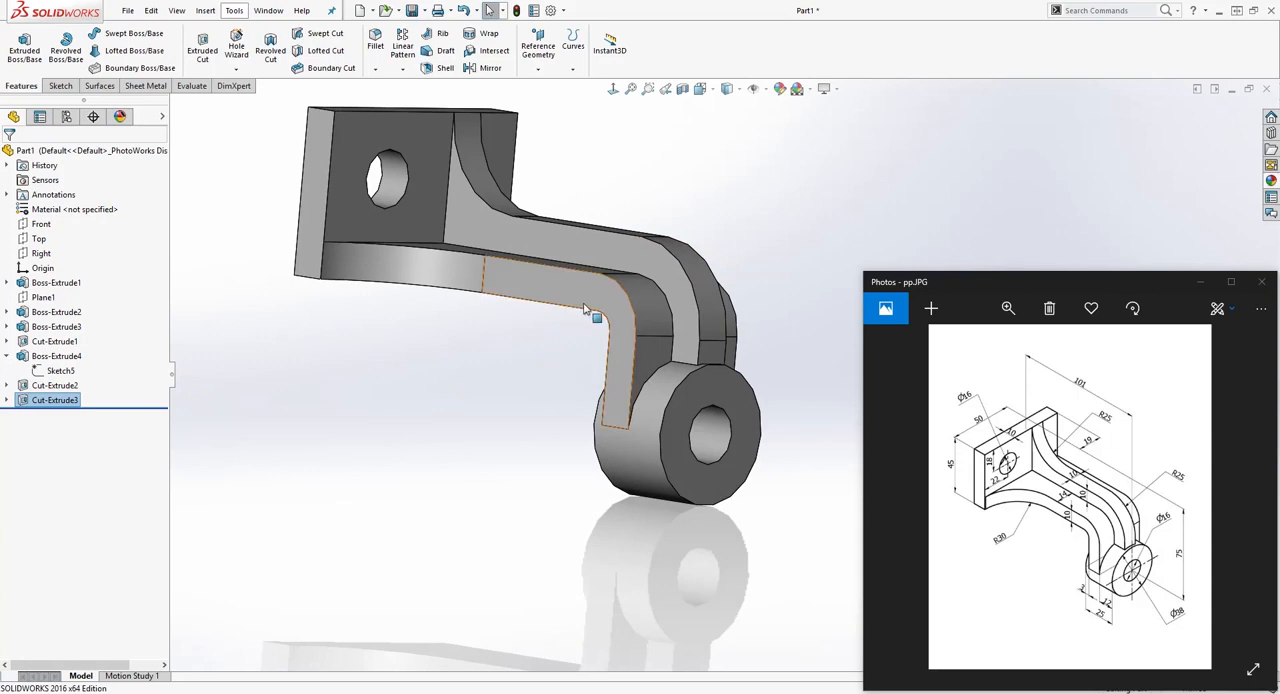
middle_click_drag(621, 296, 633, 330)
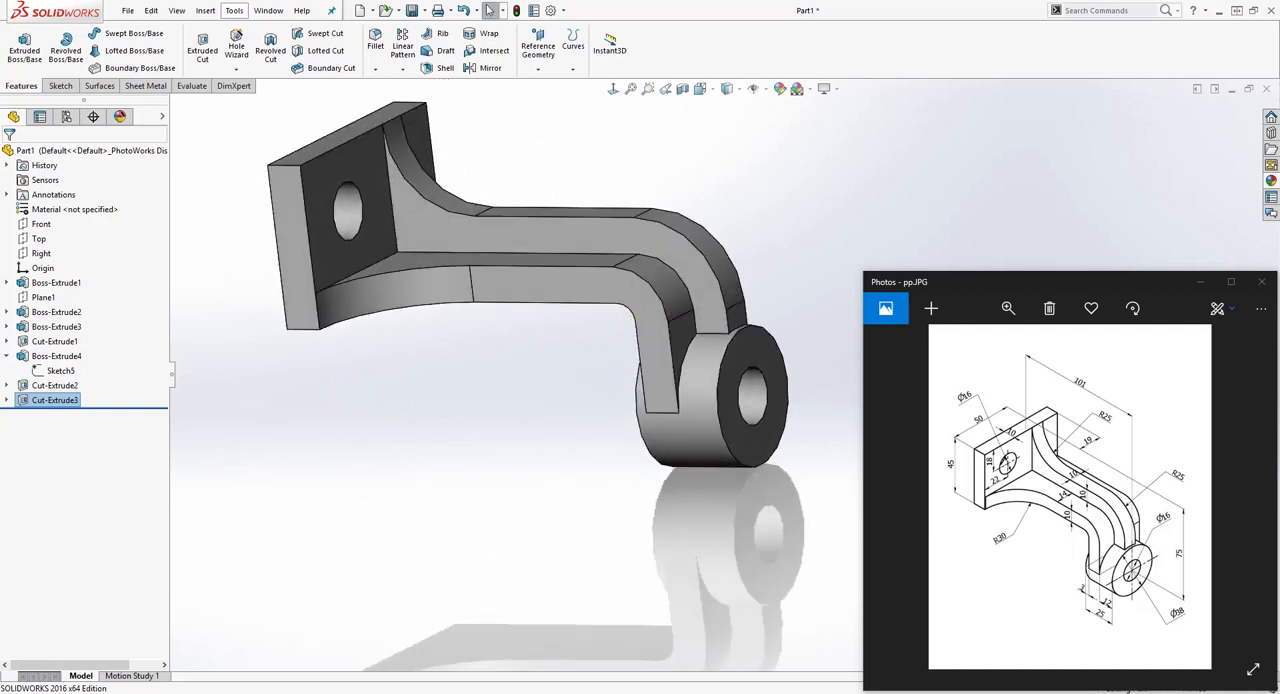